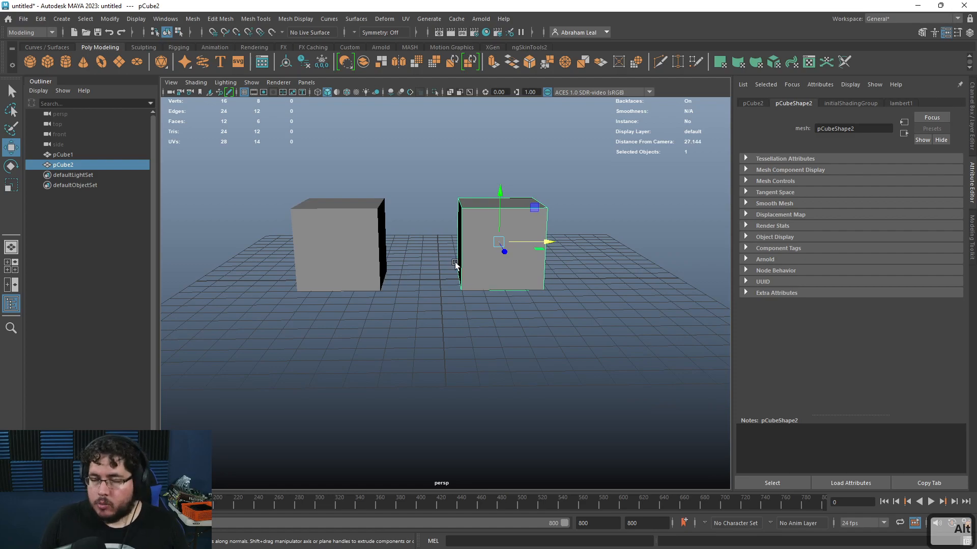
Step: Delete the second cube so only the first cube remains
alt+drag(459, 270, 356, 275)
click(346, 267)
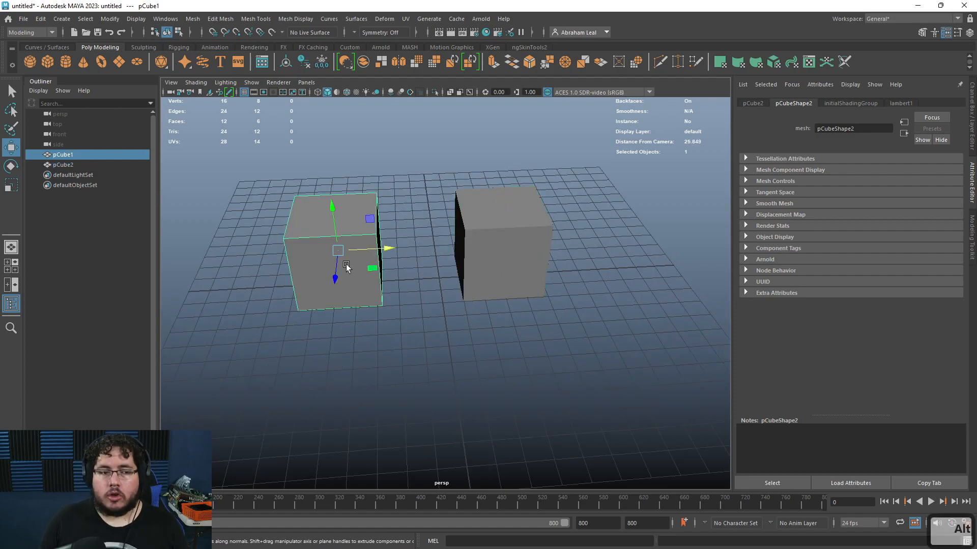
click(463, 253)
key(Delete)
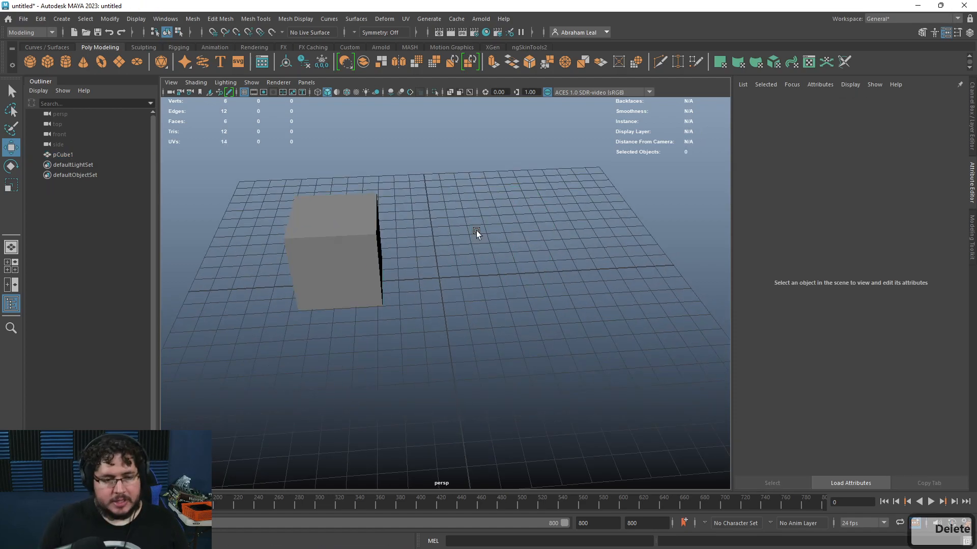
Step: Duplicate the cube, move the copy sideways, and repeat with Duplicate with Transform for a third cube
click(359, 253)
key(r)
drag(338, 252, 327, 254)
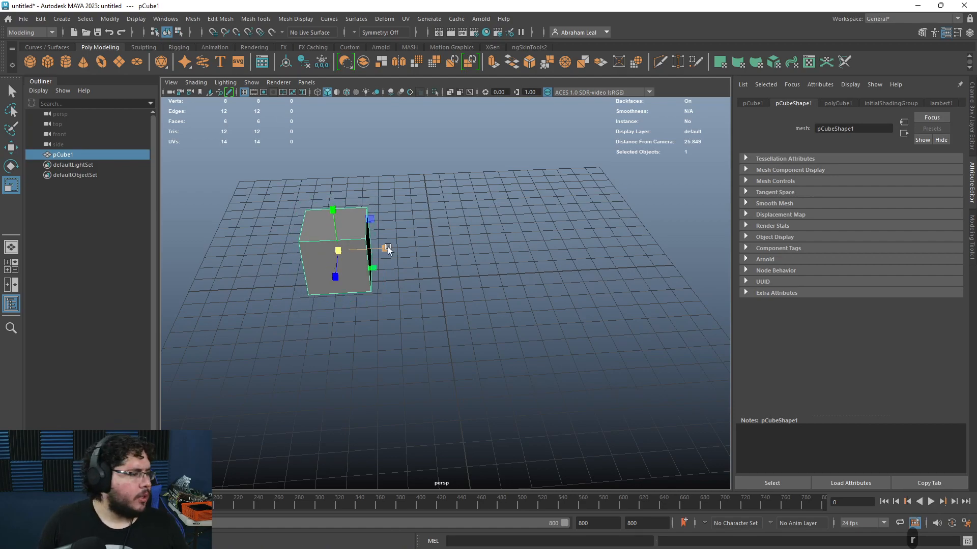
alt+drag(421, 273, 392, 244)
key(w)
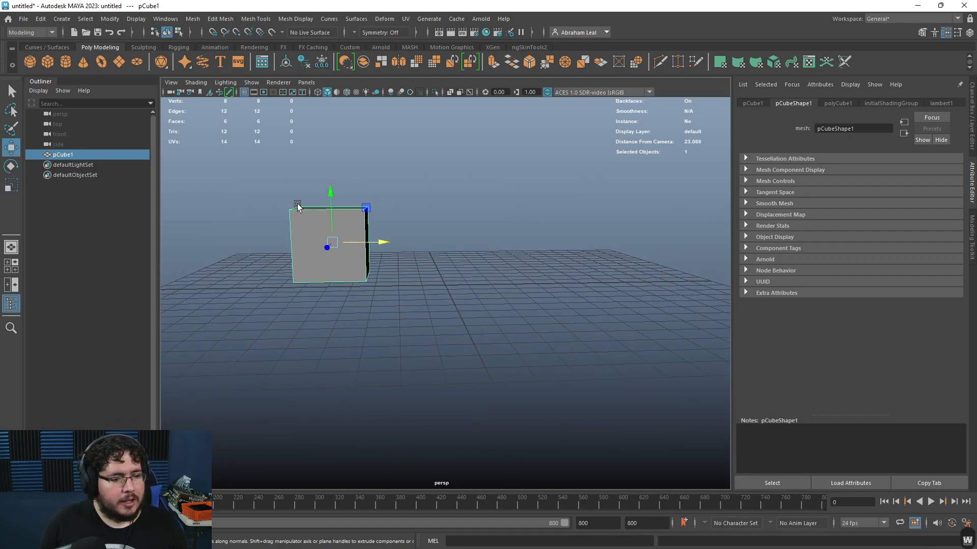
alt+drag(332, 199, 476, 254)
key(ctrl+d)
key(shift+d)
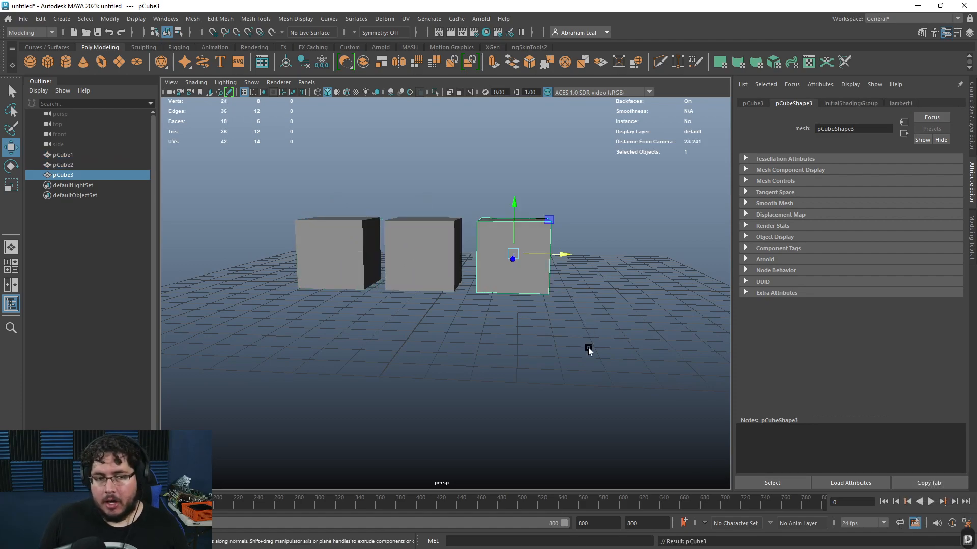
Step: Repeat Duplicate with Transform several times to extend the evenly spaced row of cubes
alt+right_drag(587, 349, 575, 351)
alt+drag(576, 351, 595, 354)
key(shift+d)
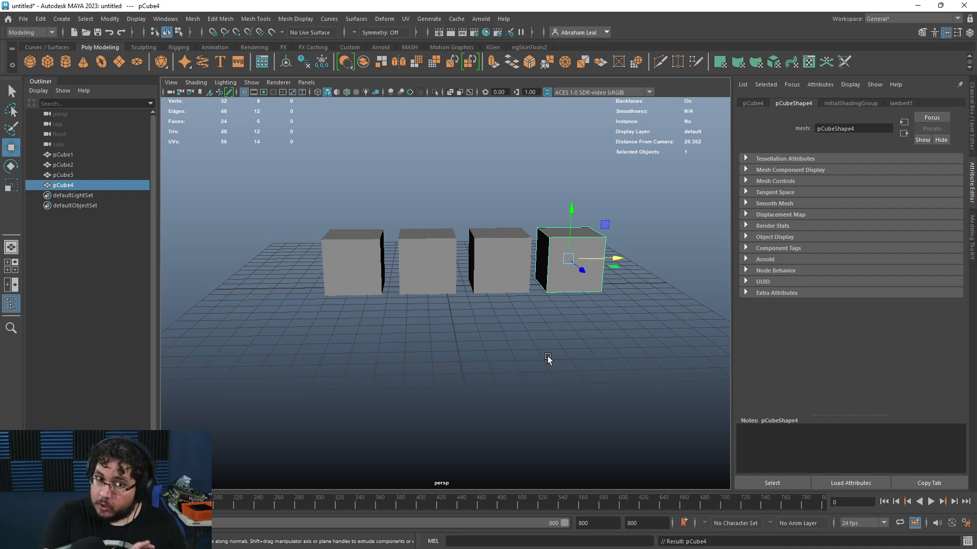
scroll(547, 356, down, 3)
alt+drag(547, 356, 583, 368)
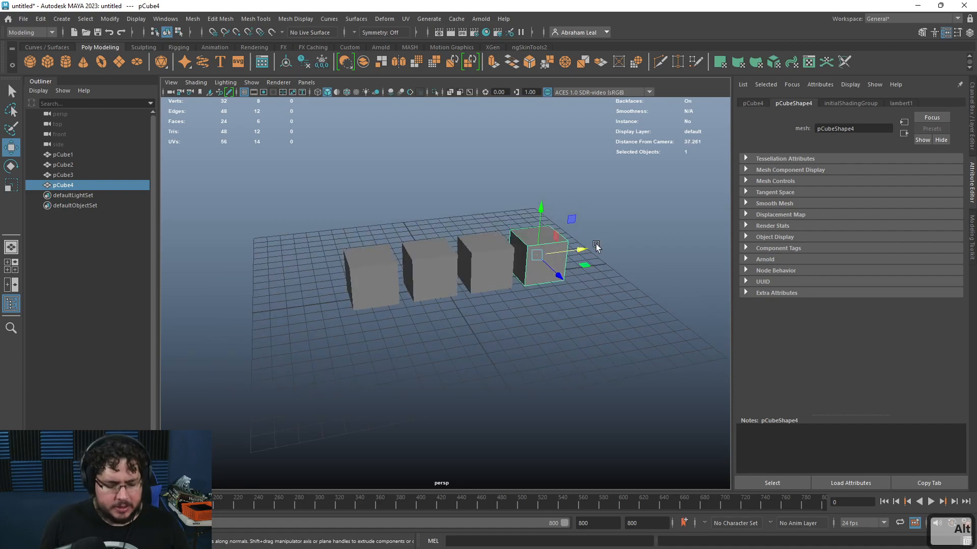
key(shift+d)
key(shift+d)
key(shift+d)
key(shift+d)
alt+drag(609, 332, 659, 333)
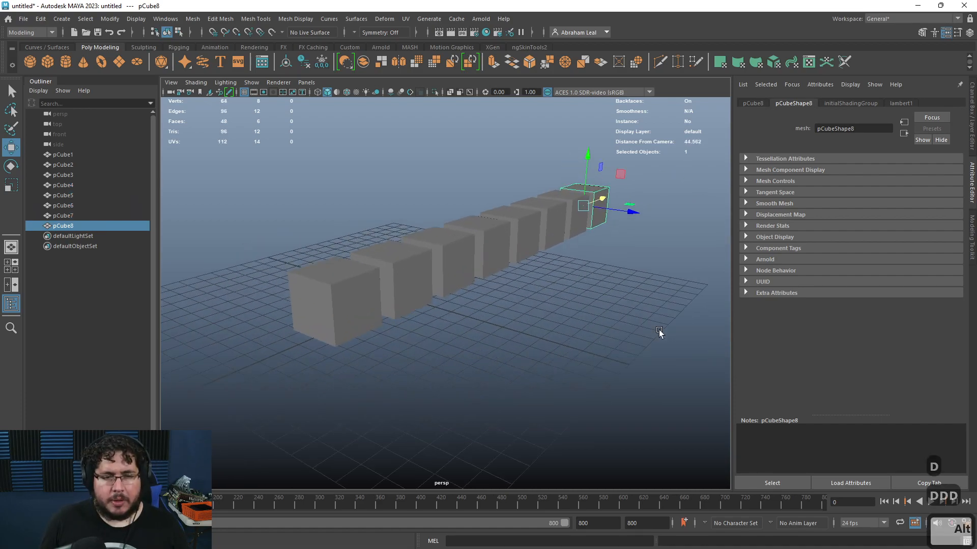
Step: Undo all the cube duplicates and delete the remaining cube
key(ctrl+z)
key(ctrl+z)
key(ctrl+z)
key(ctrl+z)
key(ctrl+z)
key(ctrl+z)
key(ctrl+z)
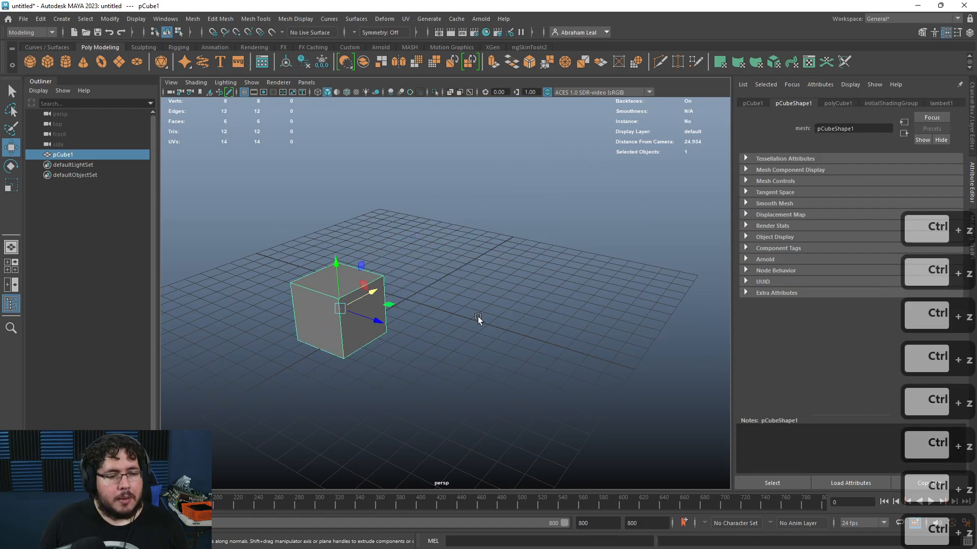
click(478, 317)
alt+drag(359, 329, 416, 346)
click(353, 329)
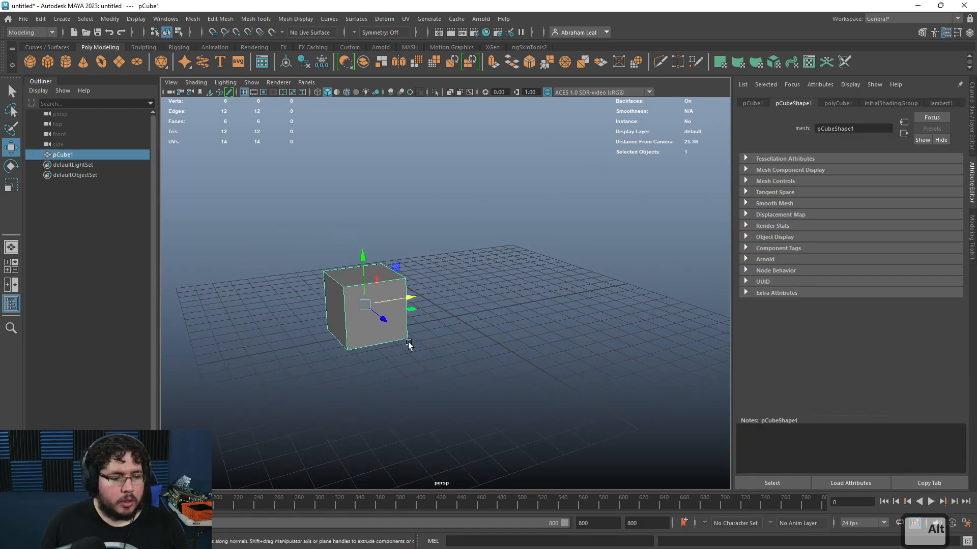
key(Delete)
Step: Create a polygon cylinder in the scene
click(69, 61)
drag(456, 271, 433, 213)
key(w)
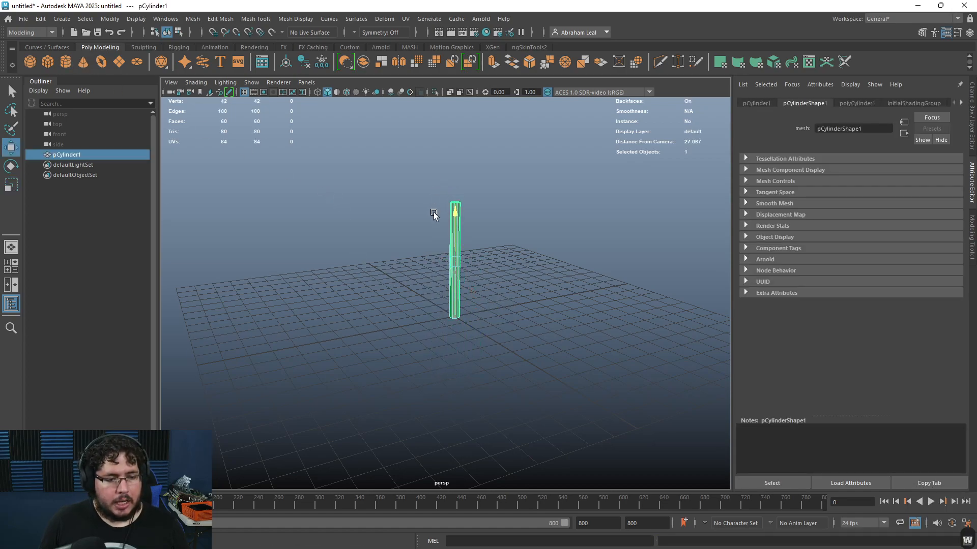
Step: Duplicate the cylinder, move the copy up and sideways, and repeat with Duplicate with Transform
alt+drag(489, 252, 631, 258)
key(ctrl+d)
alt+drag(471, 288, 472, 260)
alt+drag(603, 202, 492, 294)
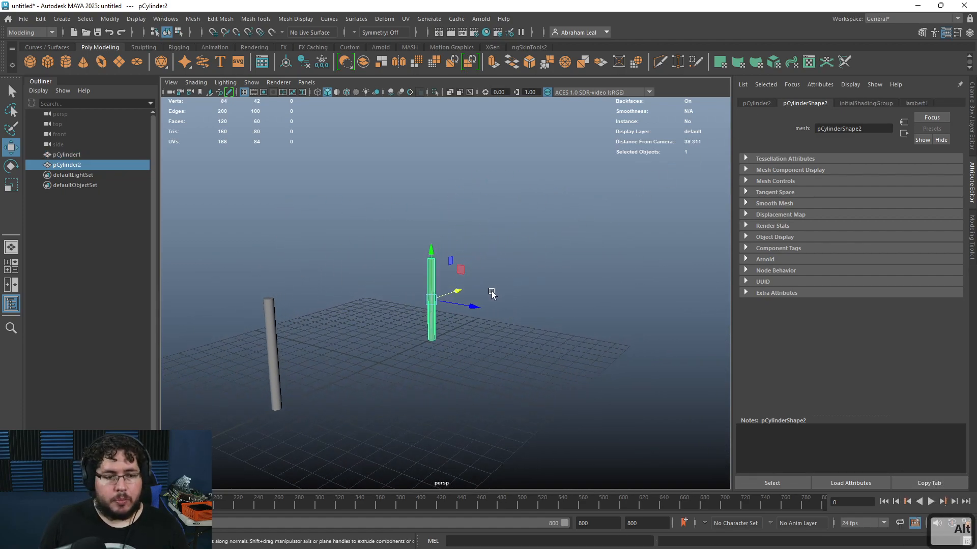
key(shift+d)
key(shift+d)
key(shift+d)
key(shift+d)
key(shift+d)
key(shift+d)
key(shift+d)
key(shift+d)
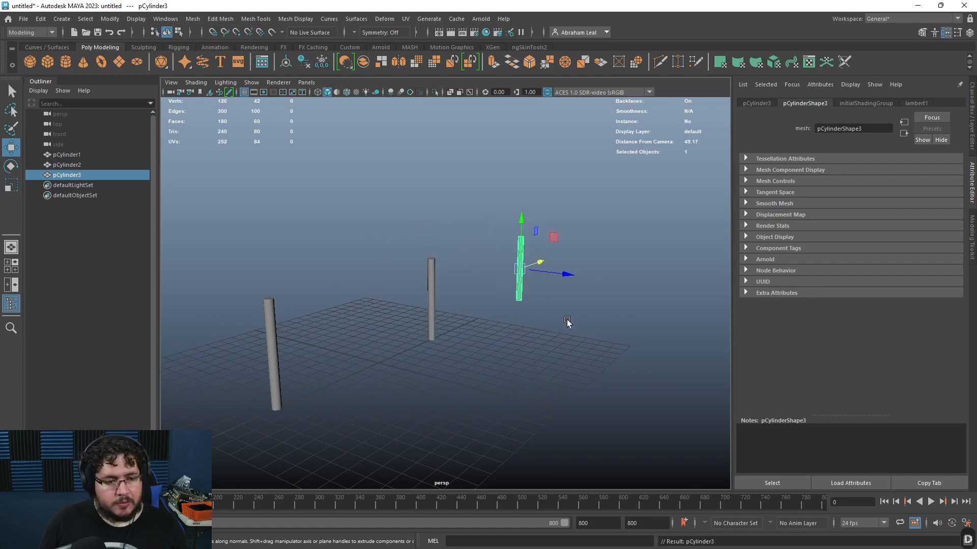
Step: Add more transformed cylinder copies, then undo them
scroll(581, 335, down, 2)
key(shift+d)
key(shift+d)
alt+drag(543, 359, 523, 350)
key(ctrl+z)
key(ctrl+z)
key(ctrl+z)
key(ctrl+z)
key(ctrl+z)
key(ctrl+z)
key(ctrl+z)
key(ctrl+z)
key(ctrl+z)
key(ctrl+z)
key(e)
key(shift+d)
key(shift+d)
key(ctrl+z)
key(ctrl+z)
key(ctrl+z)
key(ctrl+z)
key(ctrl+z)
Step: Move the last cylinder, duplicate it, and rotate the copy to tilt it
key(w)
drag(600, 274, 517, 283)
key(ctrl+d)
key(e)
key(shift+d)
mouse_move(606, 347)
alt+mouse_down()
mouse_move(603, 360)
mouse_move(610, 339)
alt+mouse_up()
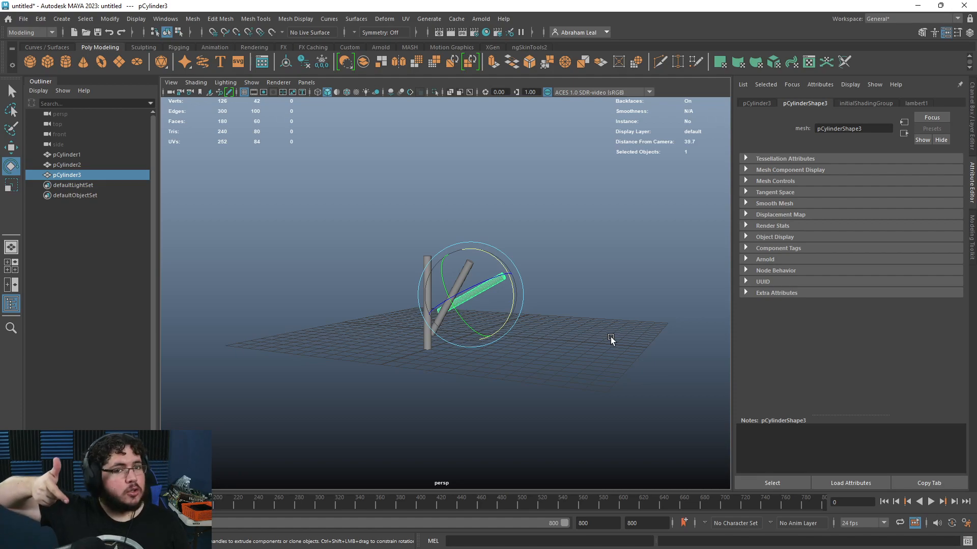
Step: Repeat Duplicate with Transform many times to build a chain of rotated cylinders
key(shift+d)
key(shift+d)
key(shift+d)
key(shift+d)
key(shift+d)
key(shift+d)
key(shift+d)
key(shift+d)
key(shift+d)
key(shift+d)
key(shift+d)
key(shift+d)
key(shift+d)
key(shift+d)
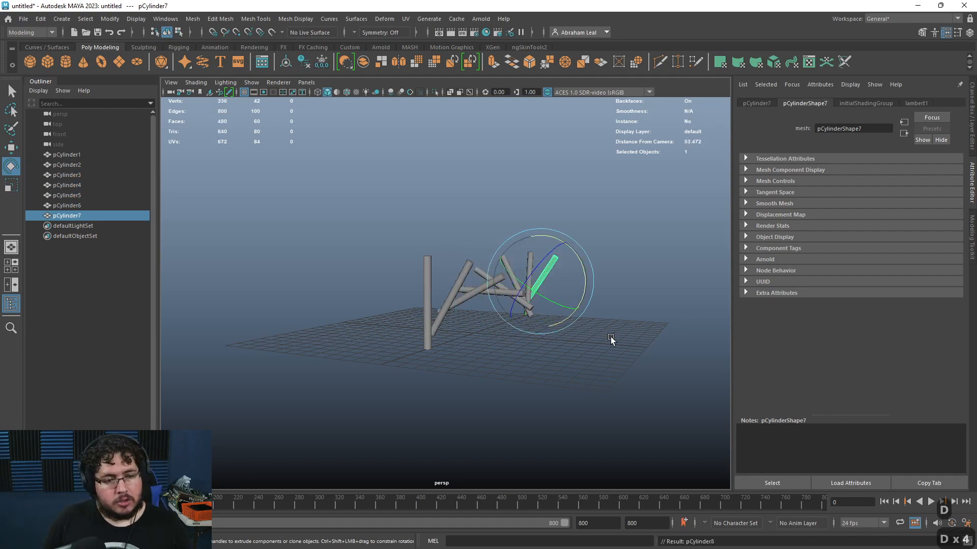
key(shift+d)
key(shift+d)
key(shift+d)
key(shift+d)
key(shift+d)
key(shift+d)
key(shift+d)
key(shift+d)
key(shift+d)
key(shift+d)
key(shift+d)
key(shift+d)
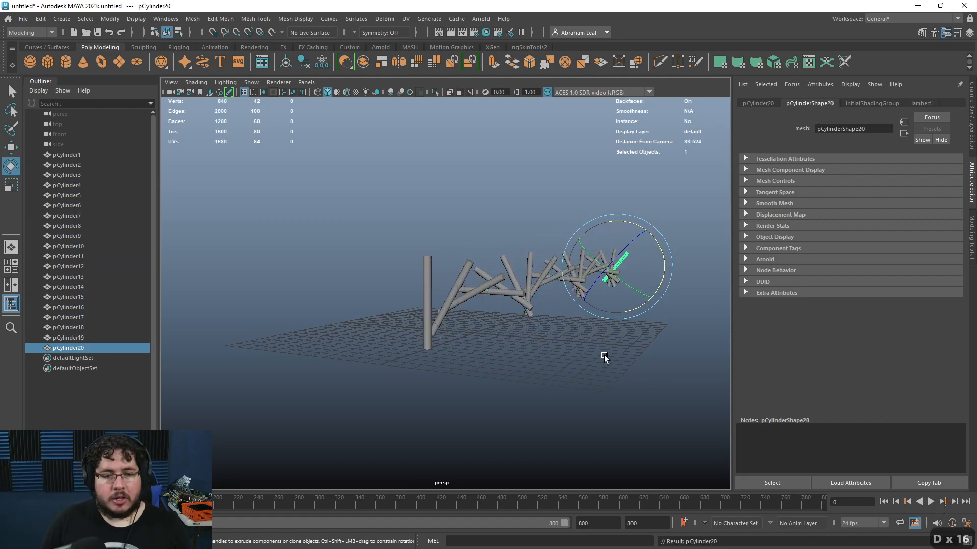
Step: Select all the cylinders and delete them
alt+drag(600, 379, 419, 364)
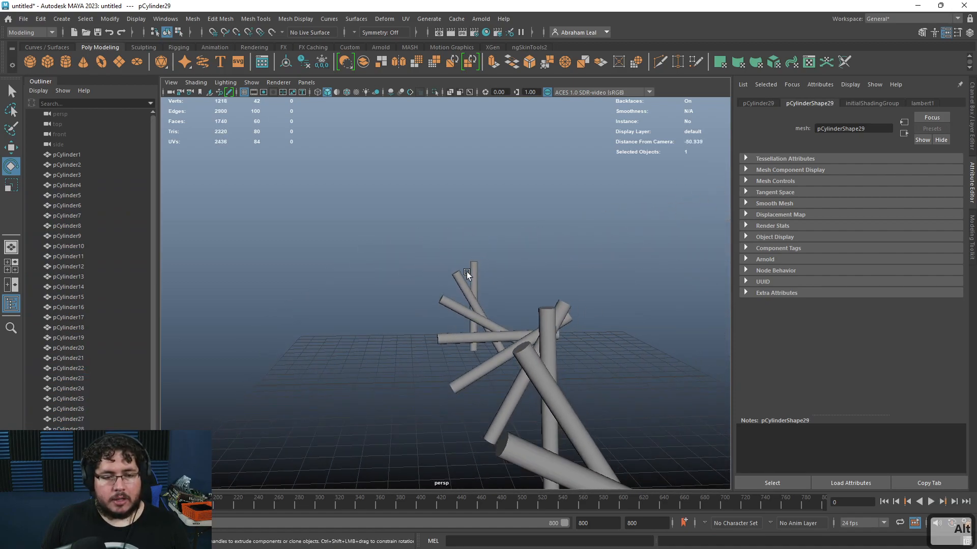
alt+drag(449, 289, 542, 260)
click(542, 260)
drag(575, 148, 283, 388)
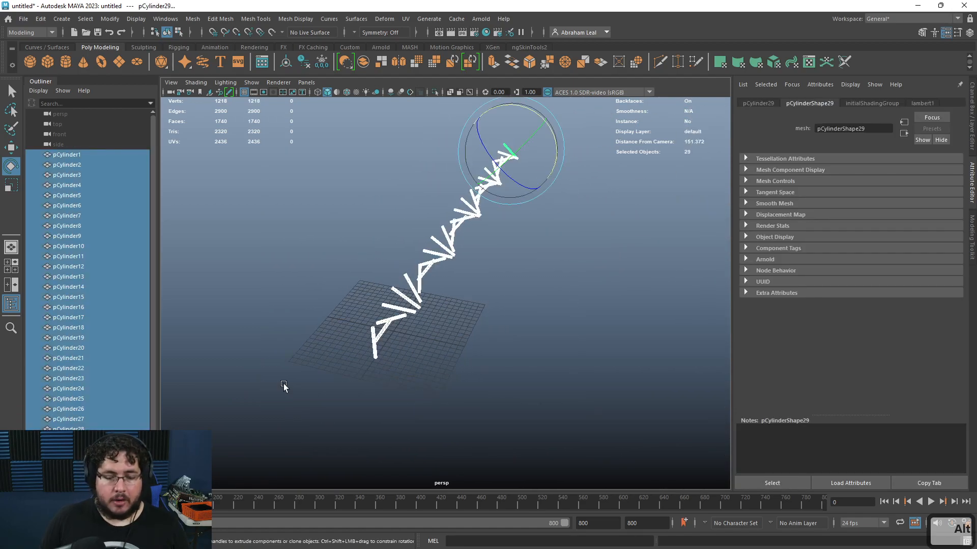
key(Delete)
Step: Create a cube, duplicate it, and offset and tilt the copy
alt+right_drag(478, 351, 543, 371)
alt+middle_drag(543, 371, 611, 318)
alt+right_drag(610, 318, 558, 399)
alt+drag(463, 358, 429, 352)
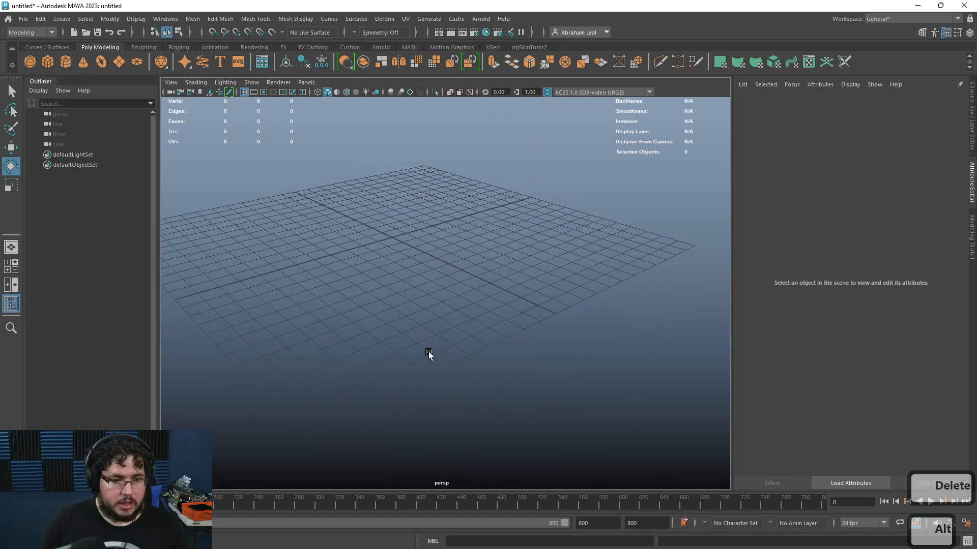
key(w)
alt+drag(381, 197, 322, 235)
alt+middle_drag(322, 235, 409, 270)
alt+drag(409, 270, 433, 262)
alt+right_drag(432, 262, 450, 252)
key(ctrl+d)
drag(425, 224, 509, 288)
key(r)
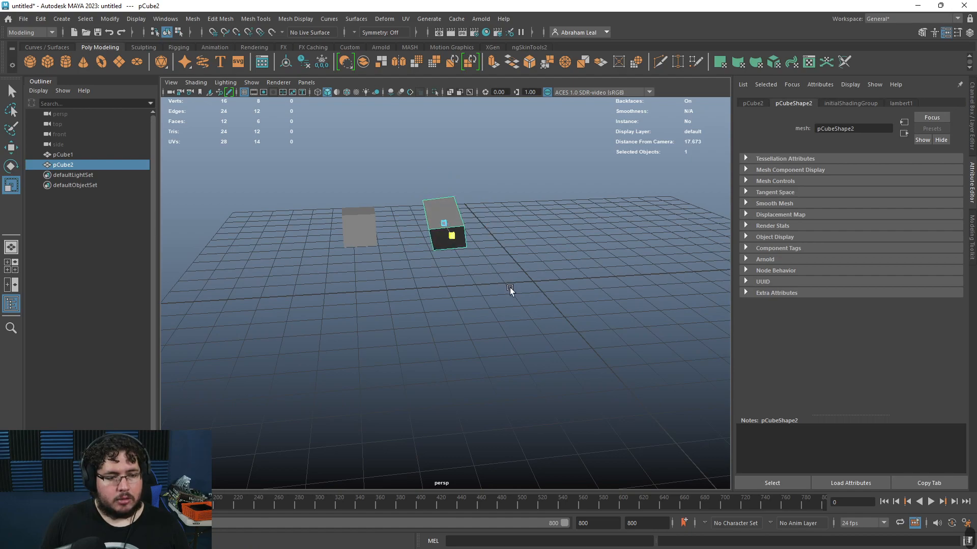
Step: Repeat Duplicate with Transform many times to build a spiral of growing, rotating cubes
key(shift+d)
key(shift+d)
scroll(513, 277, down, 5)
key(shift+d)
key(shift+d)
key(shift+d)
key(shift+d)
key(shift+d)
key(shift+d)
key(shift+d)
key(shift+d)
key(shift+d)
key(shift+d)
key(shift+d)
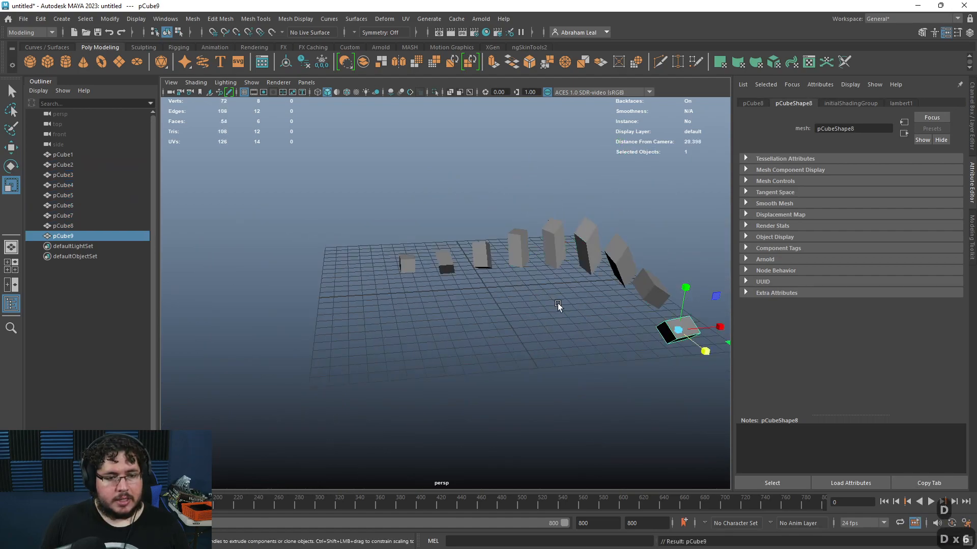
key(shift+d)
alt+drag(482, 393, 612, 378)
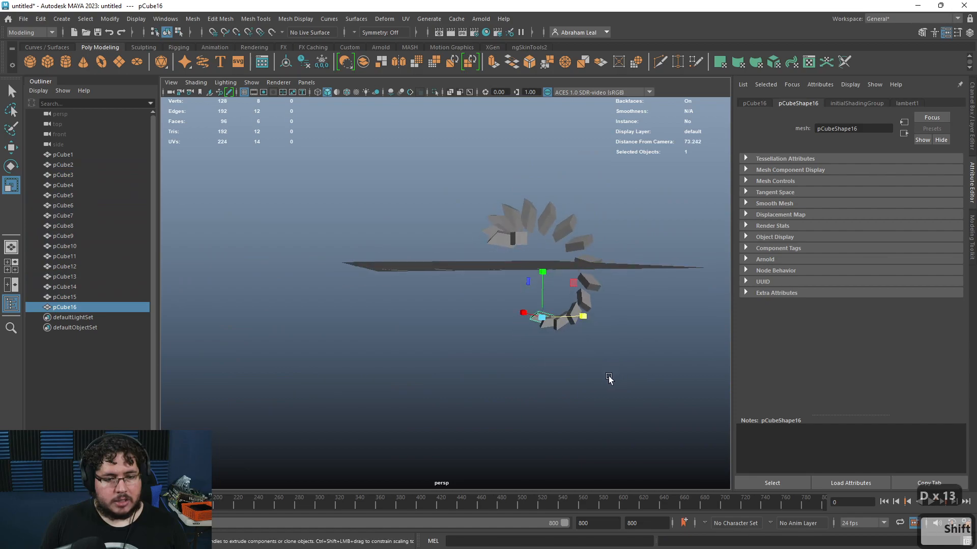
key(shift+d)
key(shift+d)
key(shift+d)
key(shift+d)
key(shift+d)
key(shift+d)
key(shift+d)
key(shift+d)
key(shift+d)
key(shift+d)
key(shift+d)
key(shift+d)
key(shift+d)
key(shift+d)
key(shift+d)
key(shift+d)
key(shift+d)
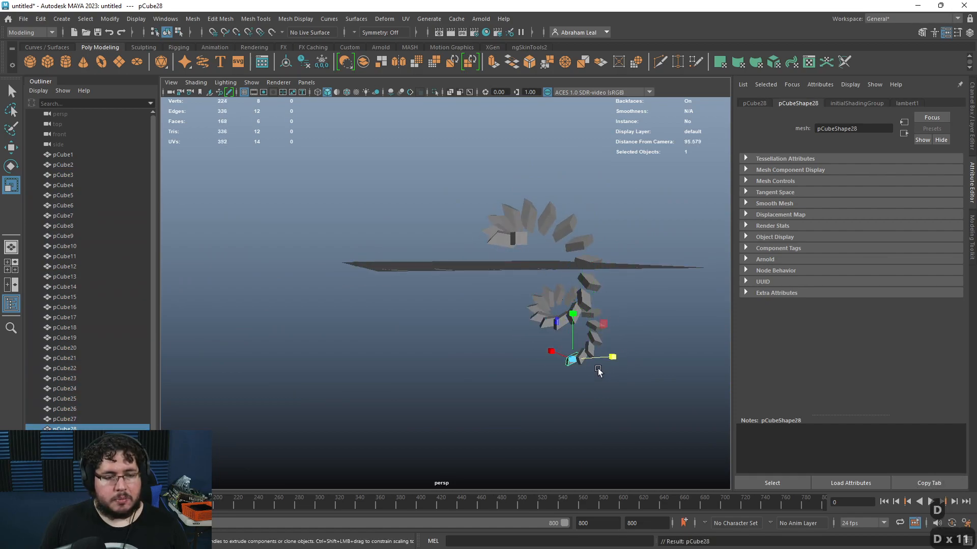
Step: Select all the cubes and delete them
alt+drag(641, 344, 428, 227)
drag(593, 209, 384, 371)
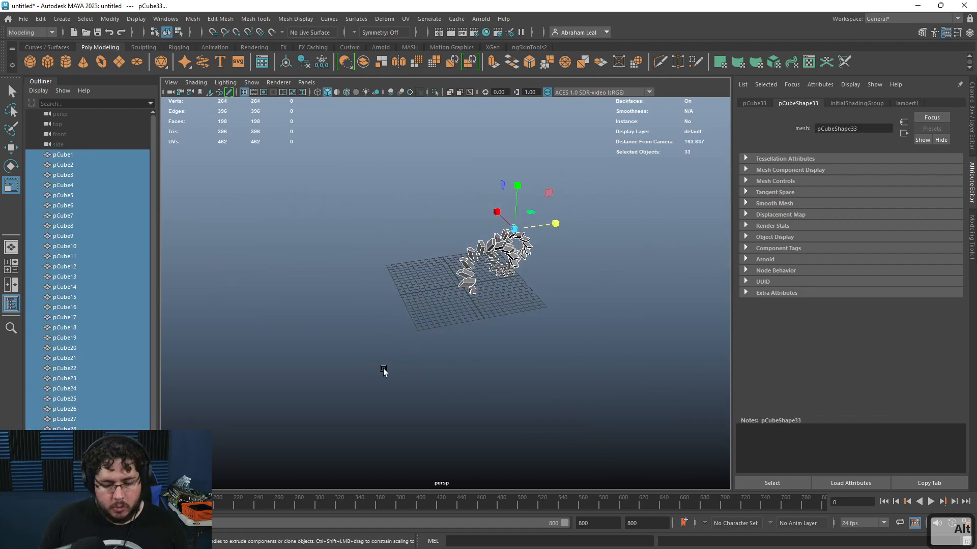
key(Delete)
key(alt+Tab)
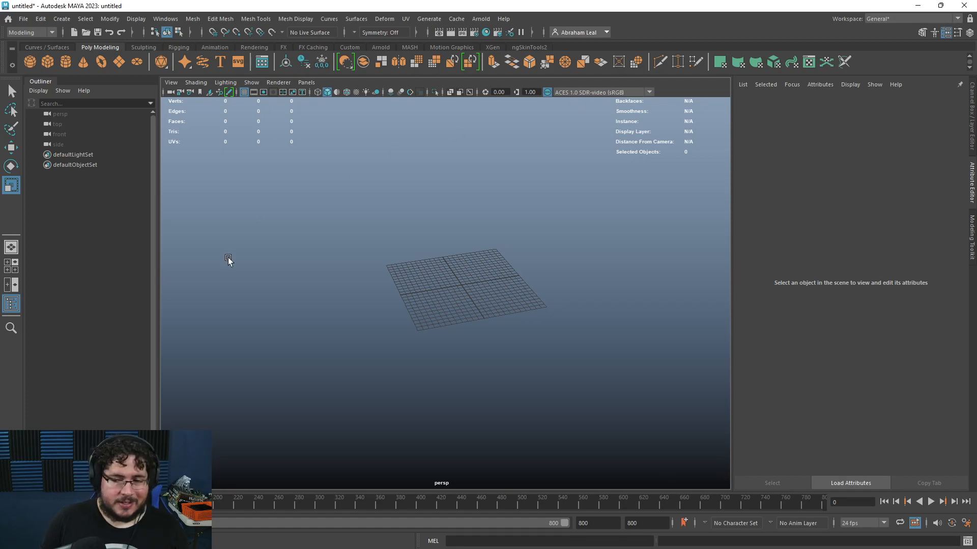
Step: Tear off the Edit menu as a floating panel
alt+drag(290, 273, 415, 288)
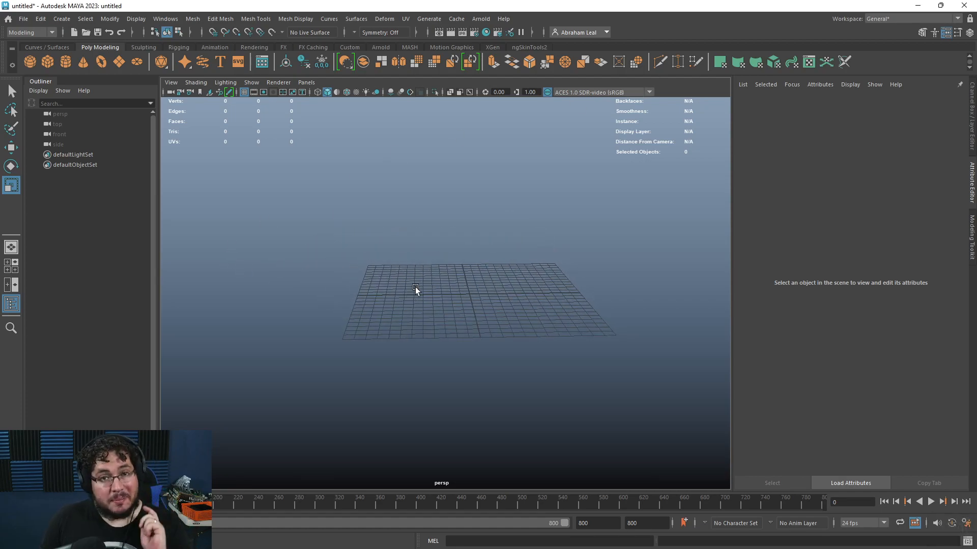
alt+middle_drag(235, 258, 378, 313)
alt+drag(366, 281, 365, 293)
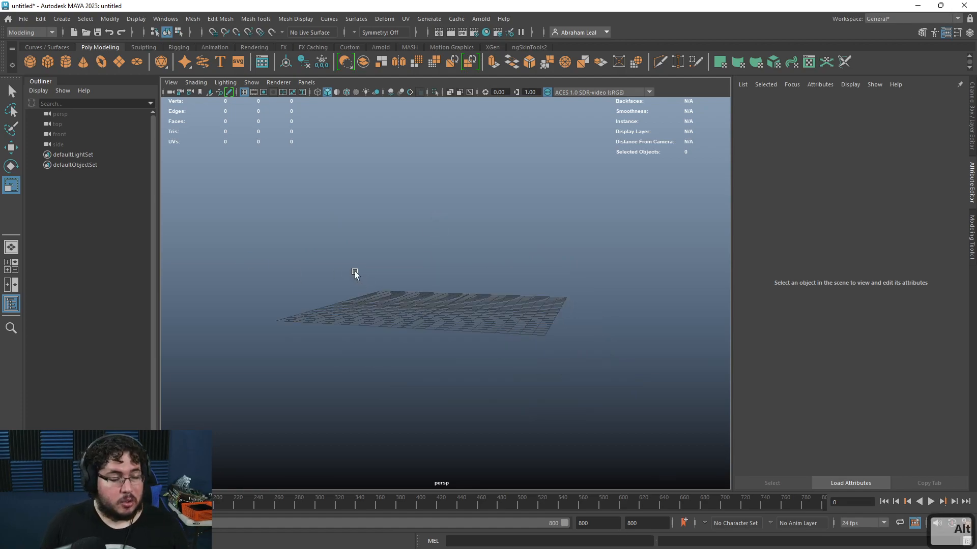
alt+middle_drag(356, 270, 375, 306)
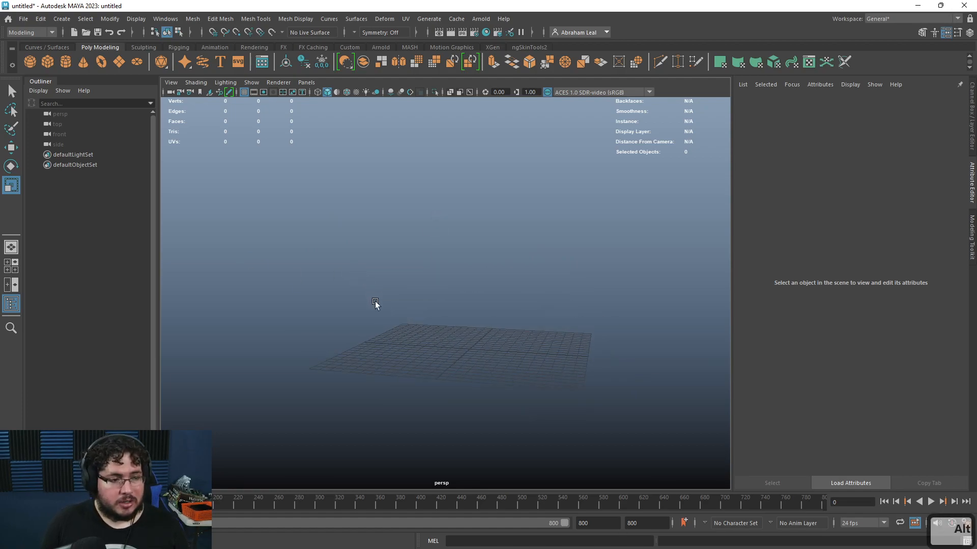
click(40, 21)
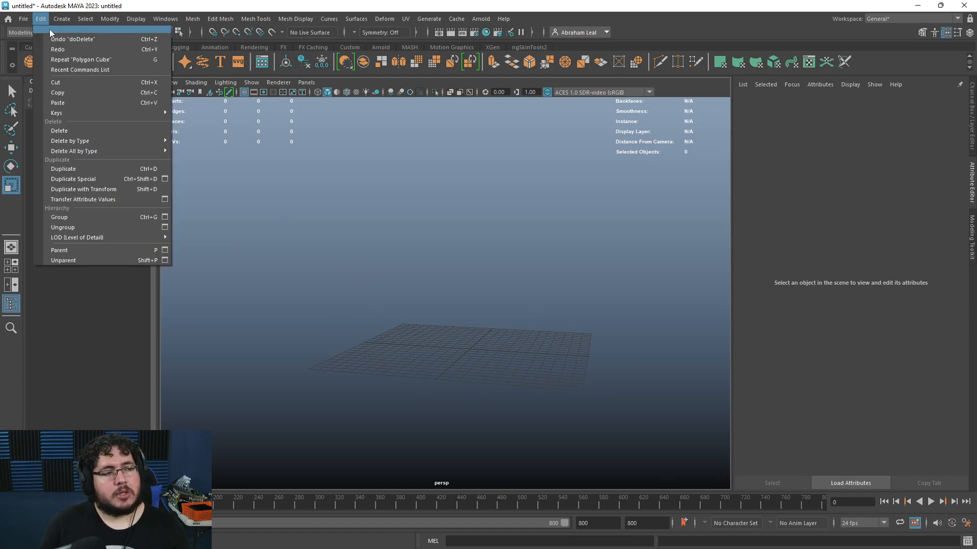
click(50, 29)
drag(50, 29, 198, 149)
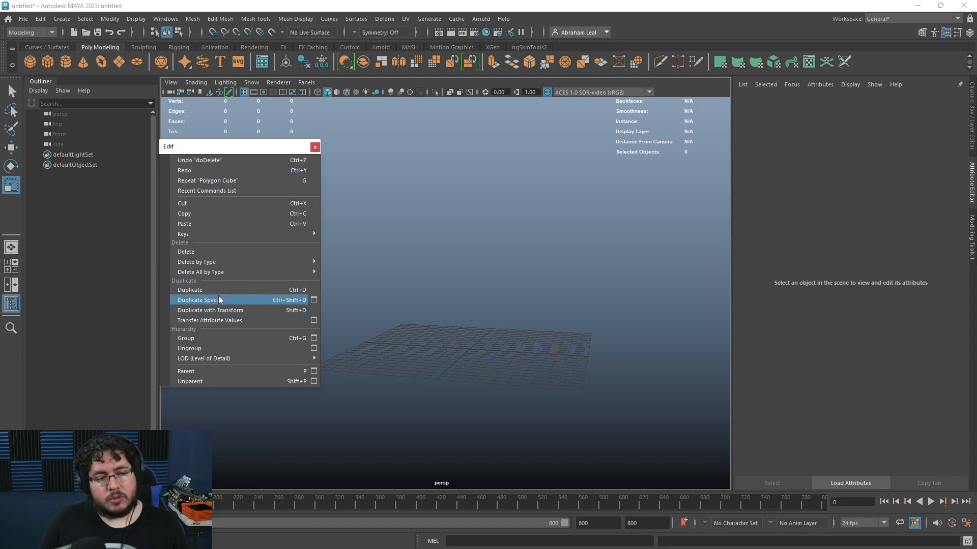
Step: Open the Duplicate Special options and reposition the dialog beside the viewport
click(313, 300)
alt+drag(388, 322, 554, 377)
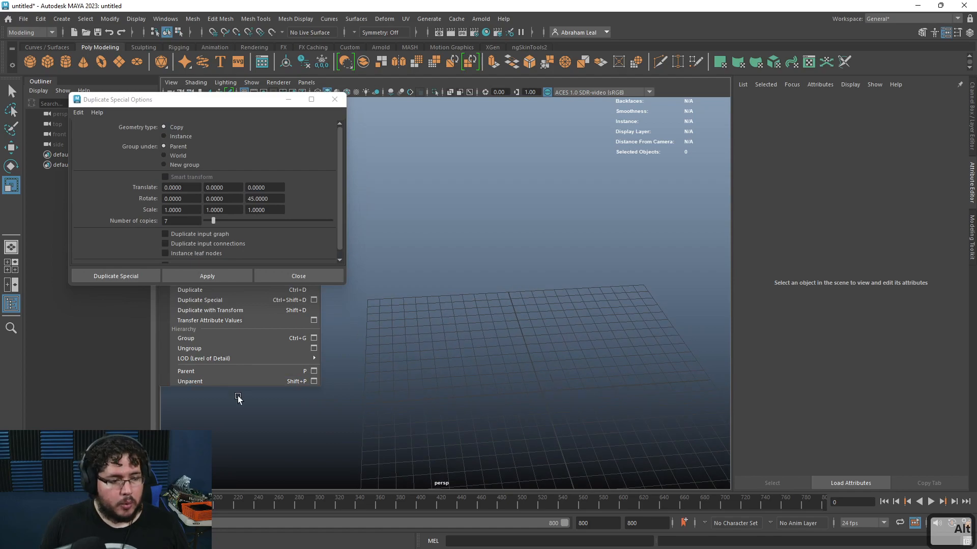
drag(228, 105, 474, 260)
drag(398, 260, 138, 143)
alt+drag(470, 260, 351, 214)
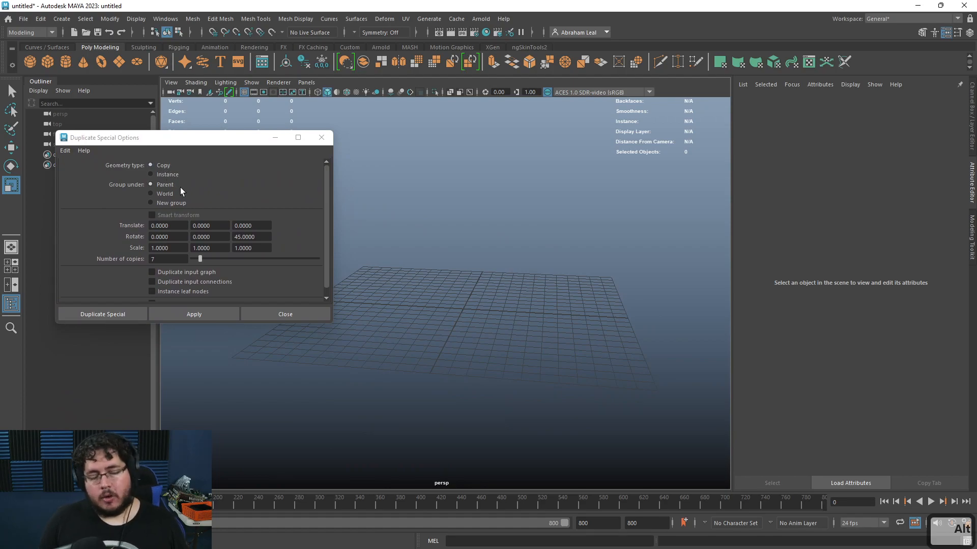
alt+drag(462, 295, 482, 275)
Step: Create a polygon cube and move it away from the grid origin
click(48, 61)
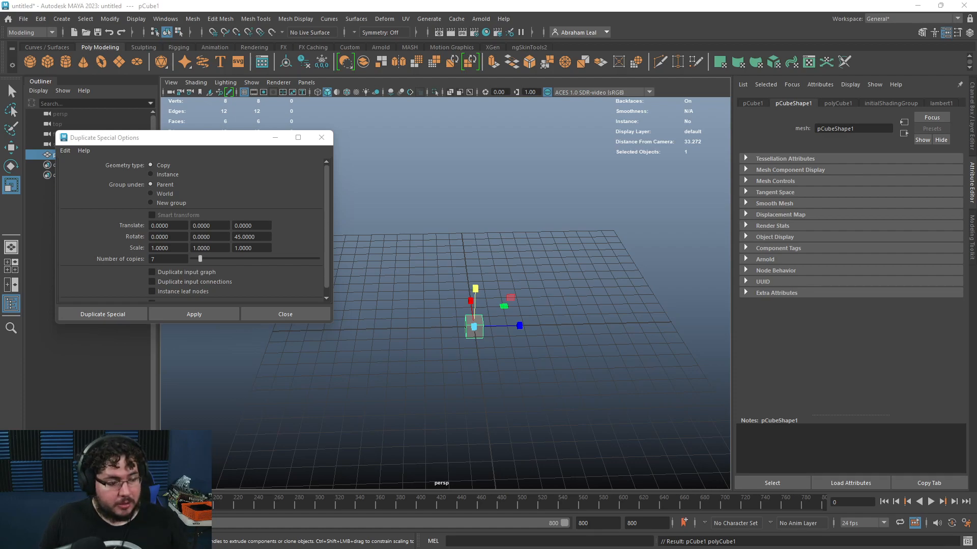
alt+drag(547, 347, 441, 363)
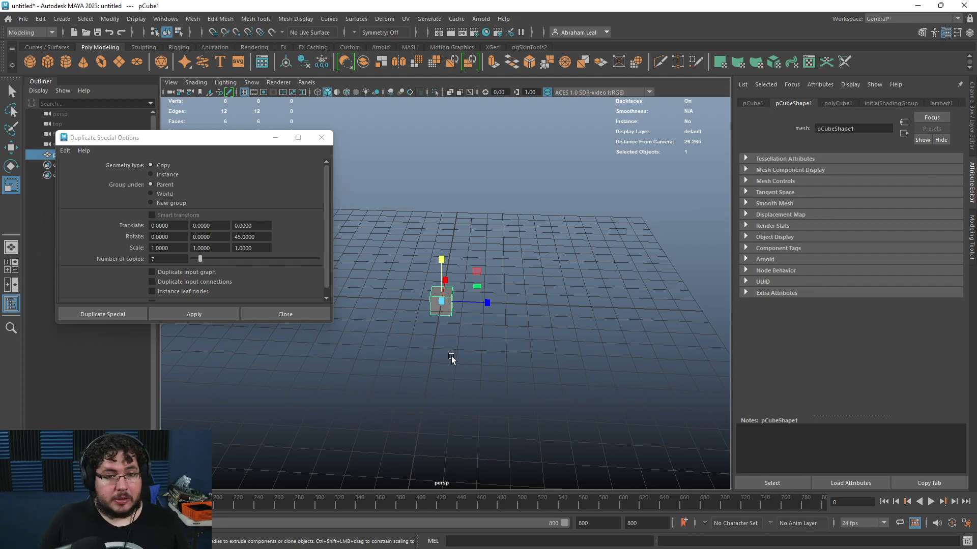
alt+middle_drag(466, 368, 492, 294)
right_drag(482, 264, 484, 279)
drag(437, 202, 555, 275)
alt+middle_drag(479, 282, 493, 310)
key(w)
drag(526, 284, 413, 280)
right_drag(393, 275, 432, 227)
click(377, 279)
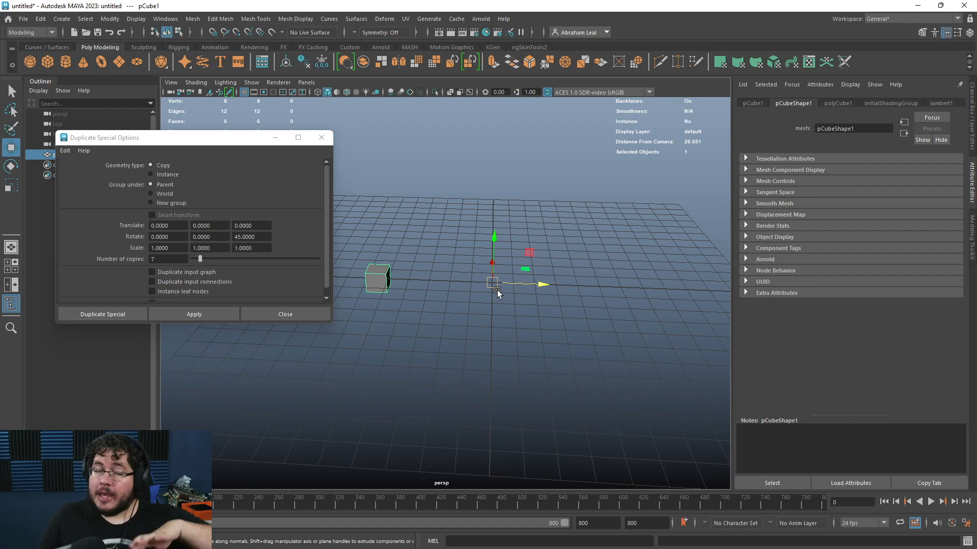
Step: Reset the Duplicate Special options and set the geometry type to Instance
alt+drag(497, 275, 533, 347)
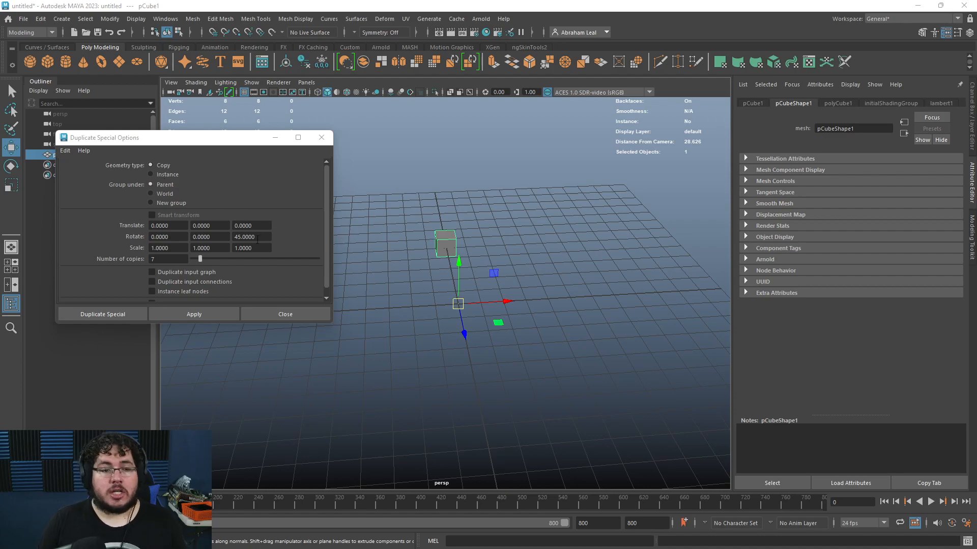
click(163, 167)
drag(206, 139, 282, 122)
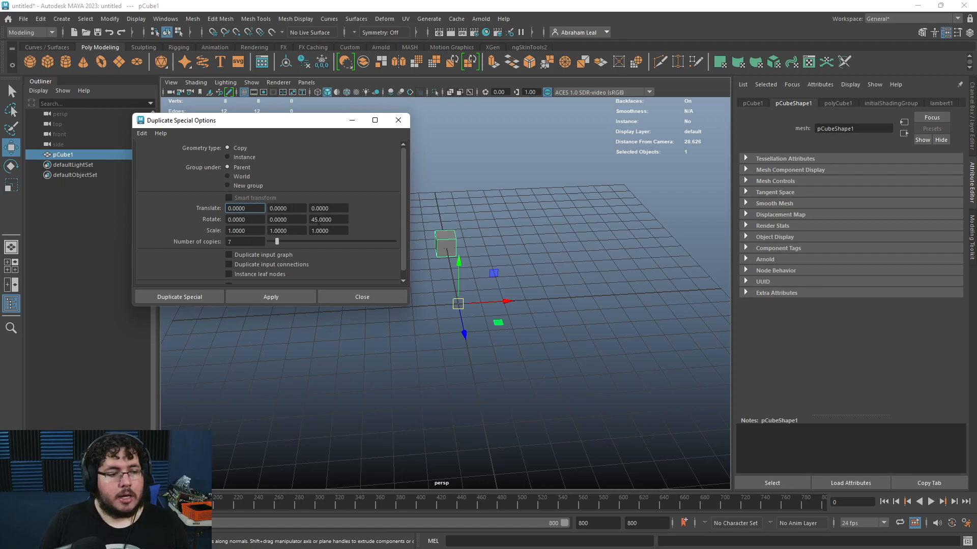
click(141, 134)
click(154, 153)
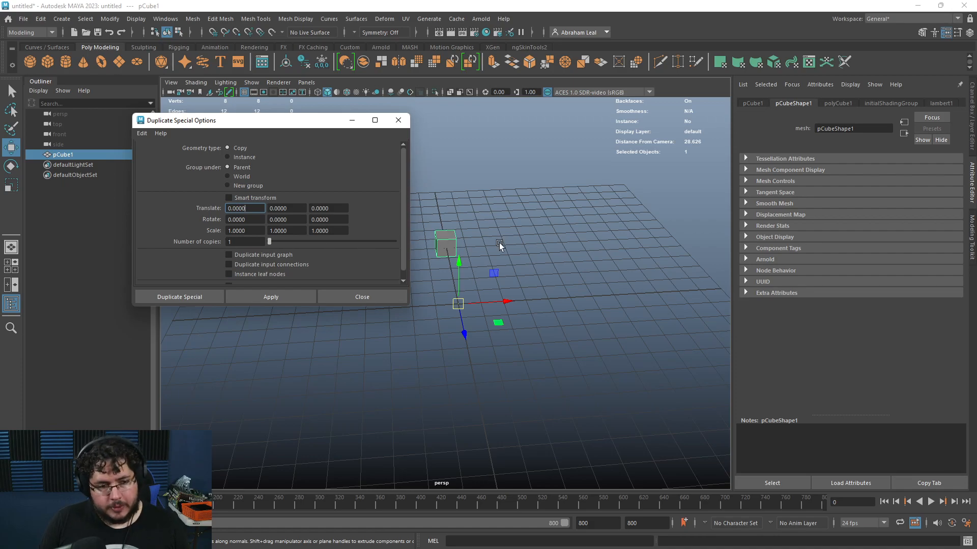
click(228, 157)
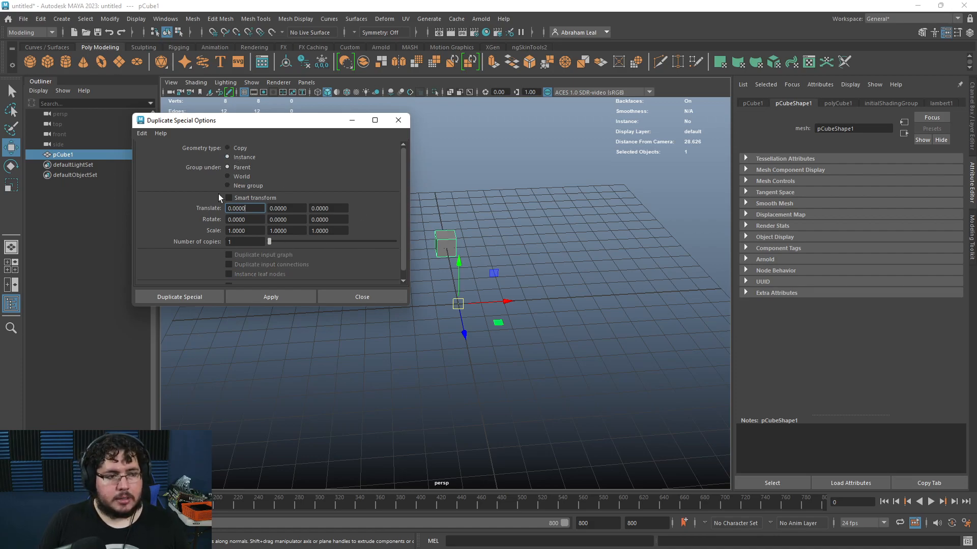
Step: Apply Duplicate Special with a translate X of 10 to create one instanced cube
drag(249, 209, 227, 207)
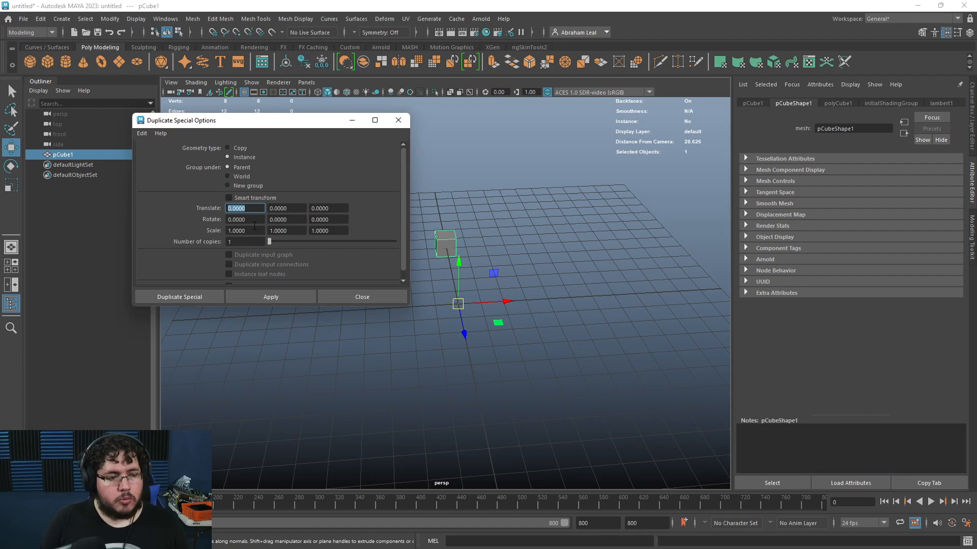
text(10)
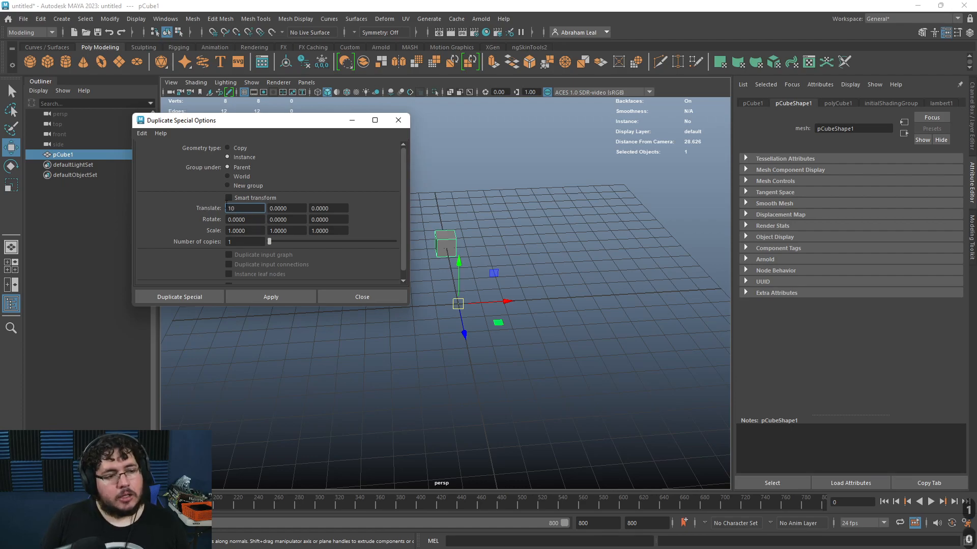
click(281, 293)
alt+drag(423, 289, 513, 257)
click(429, 254)
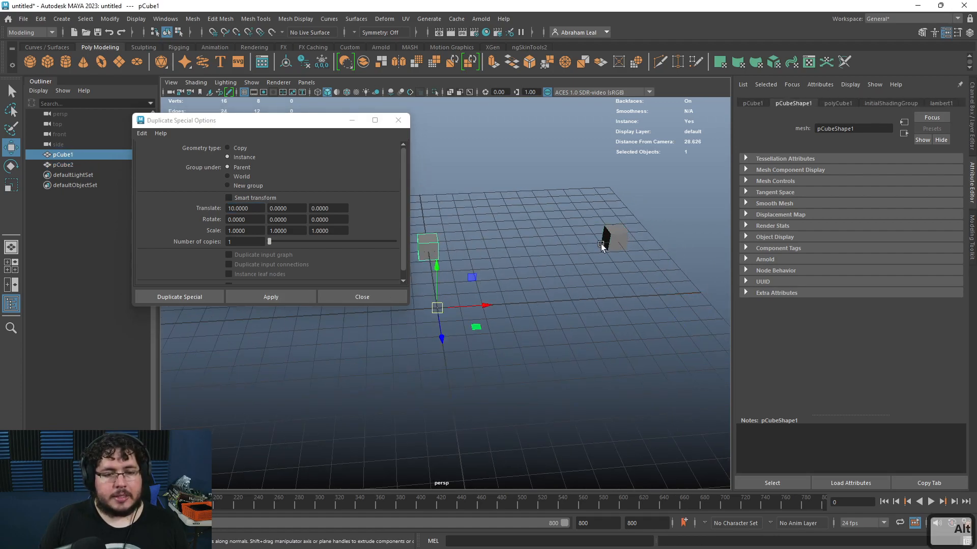
click(615, 237)
click(430, 249)
alt+drag(430, 249, 611, 268)
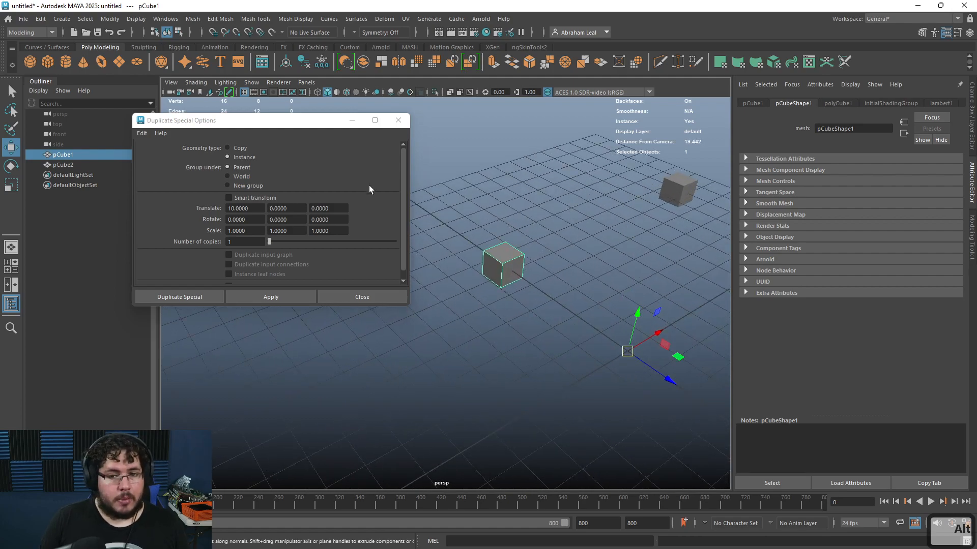
alt+drag(533, 265, 546, 266)
right_drag(490, 266, 484, 280)
click(517, 302)
click(474, 256)
drag(475, 219, 477, 158)
key(ctrl+z)
key(ctrl+z)
key(ctrl+z)
key(ctrl+z)
key(ctrl+z)
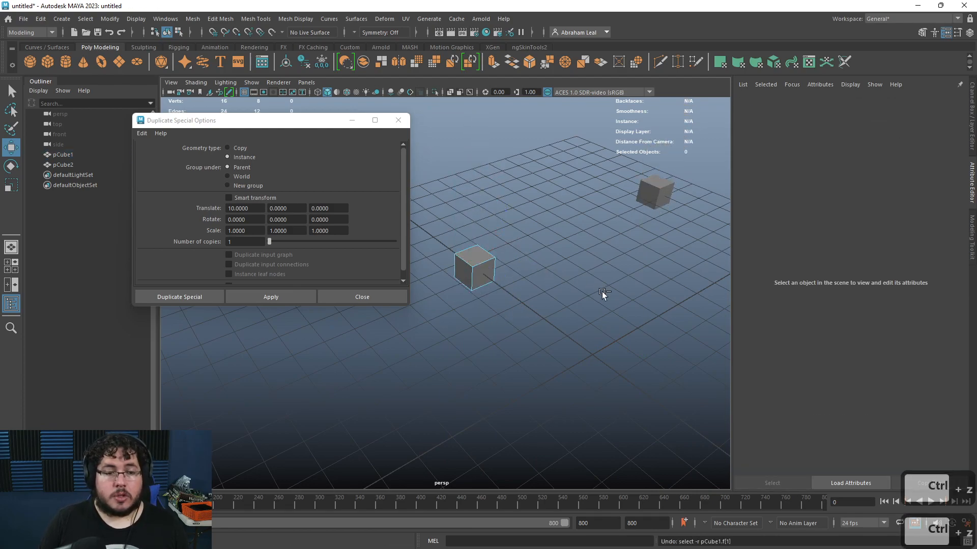
Step: Select the instanced cube and delete it
alt+drag(587, 255, 514, 240)
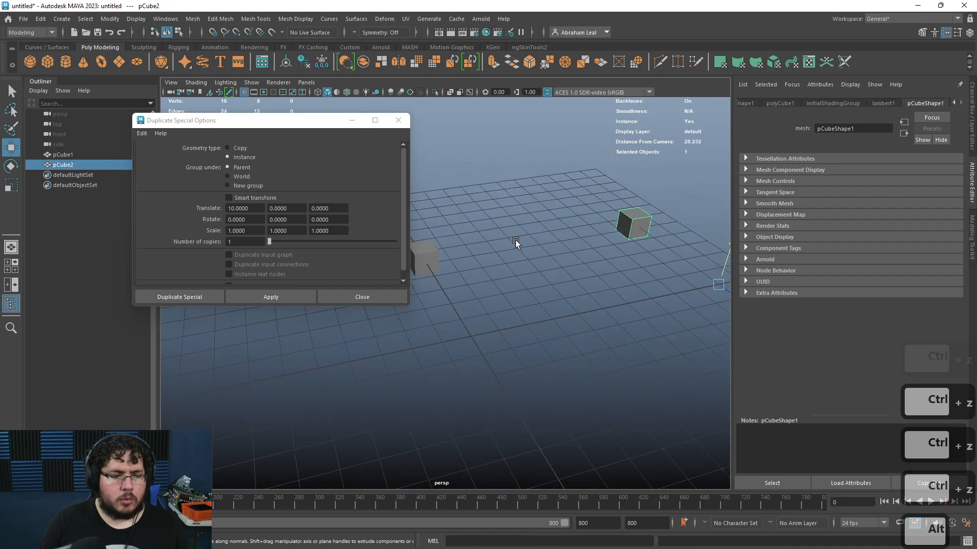
key(Delete)
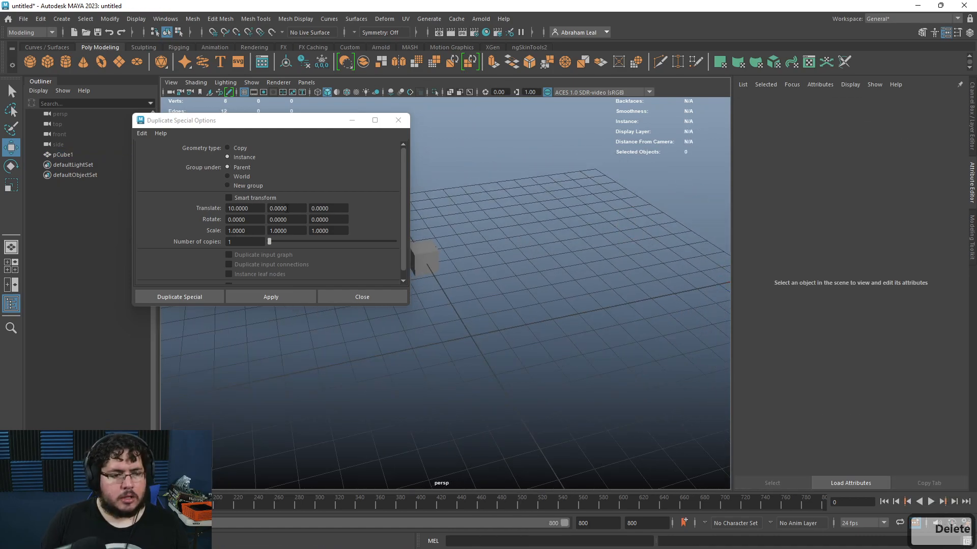
Step: Apply Duplicate Special with translate X 2 and 10 copies to make a row of instances
double_click(244, 208)
text(2)
key(Return)
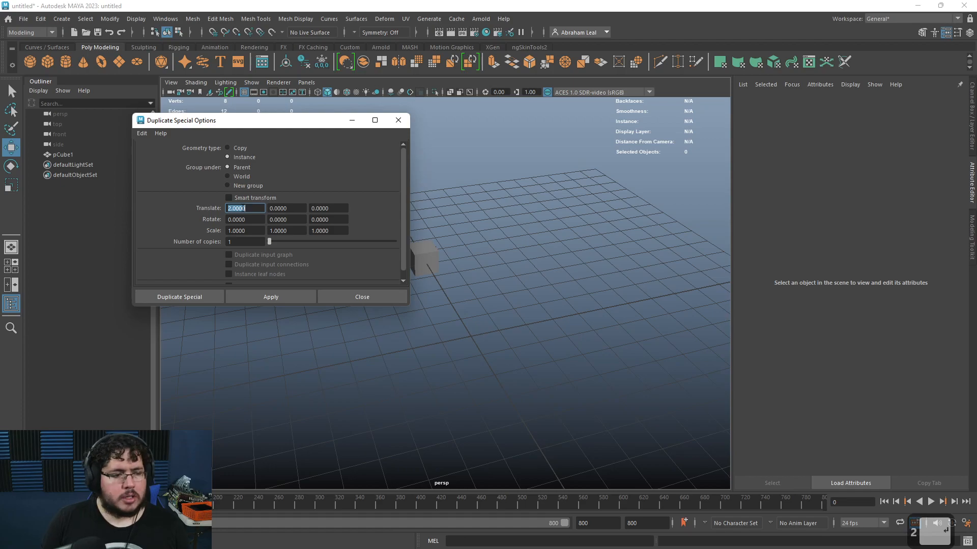
double_click(244, 241)
text(10)
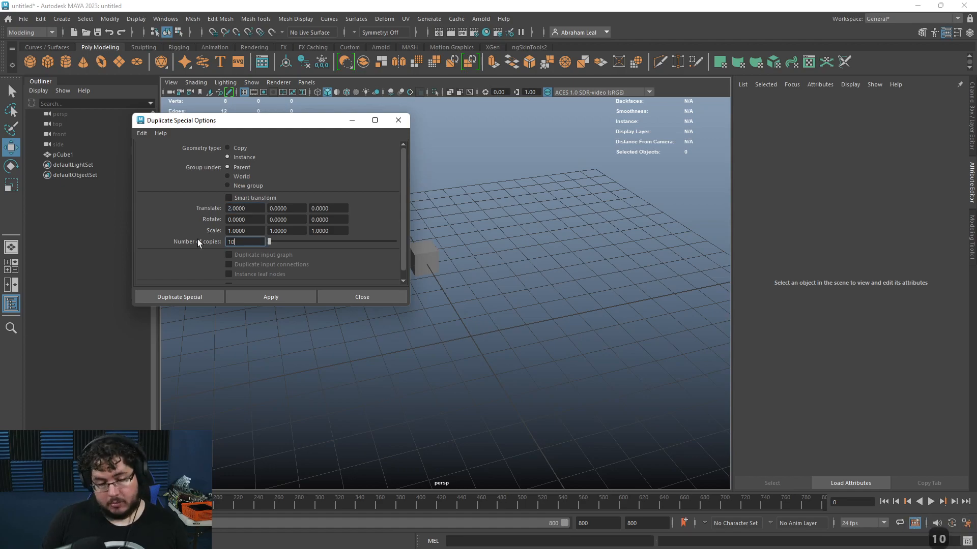
click(286, 297)
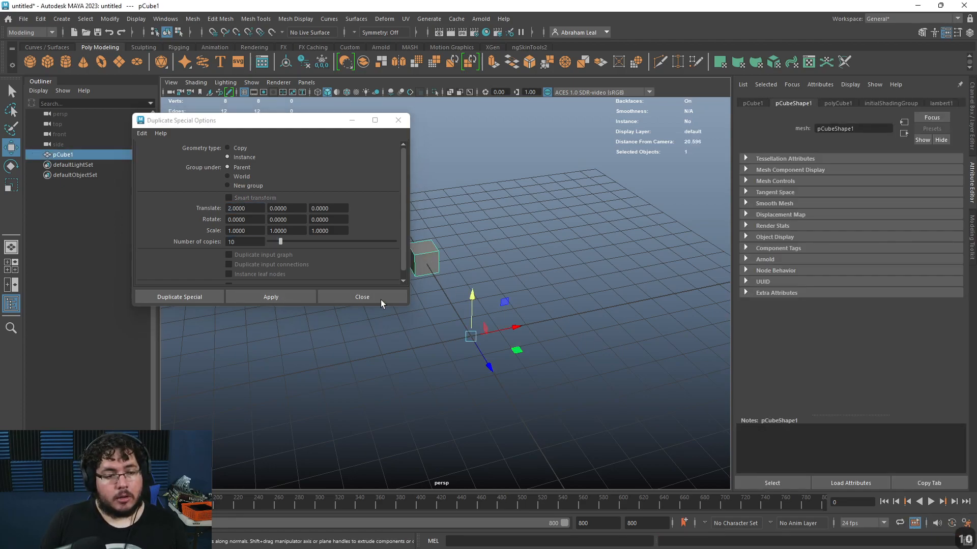
Step: Scale the original cube to demonstrate that all the instances change with it
alt+drag(329, 321, 506, 362)
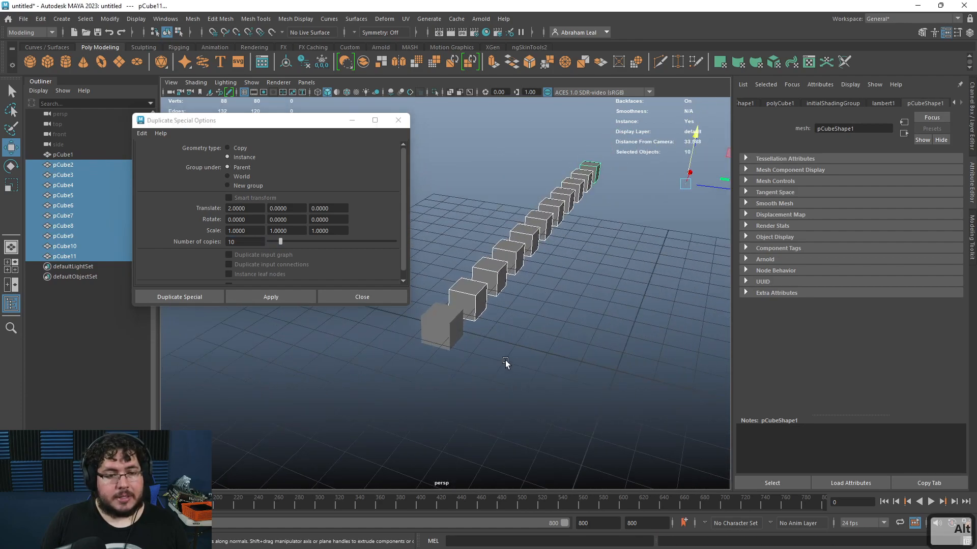
click(506, 362)
click(457, 334)
right_drag(457, 320, 473, 344)
click(475, 347)
click(442, 313)
drag(442, 297, 443, 232)
right_drag(436, 257, 428, 209)
click(441, 260)
drag(435, 211, 428, 256)
mouse_move(501, 277)
alt+mouse_down()
mouse_move(450, 275)
mouse_move(490, 280)
alt+mouse_up()
right_drag(430, 259, 479, 240)
alt+drag(509, 285, 375, 356)
alt+middle_drag(375, 357, 423, 344)
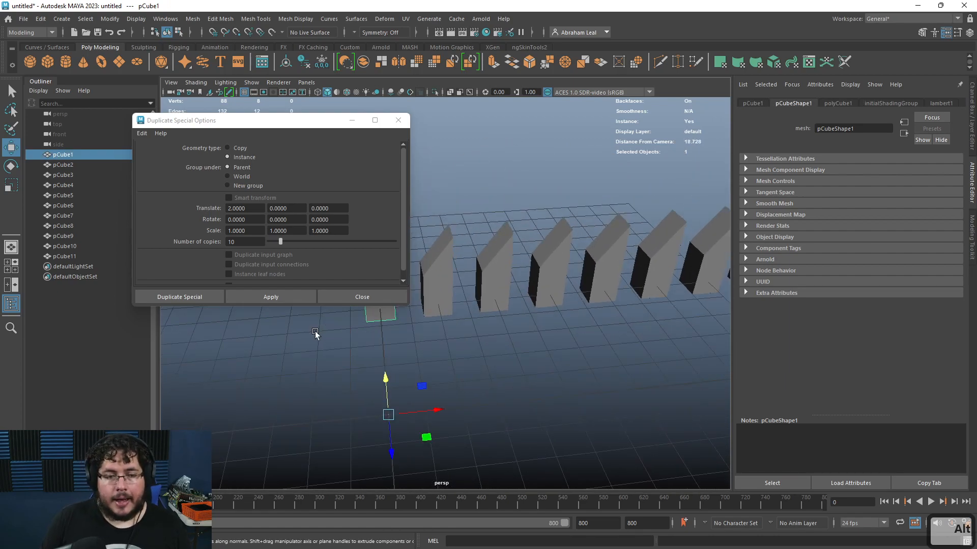
alt+drag(476, 342, 507, 352)
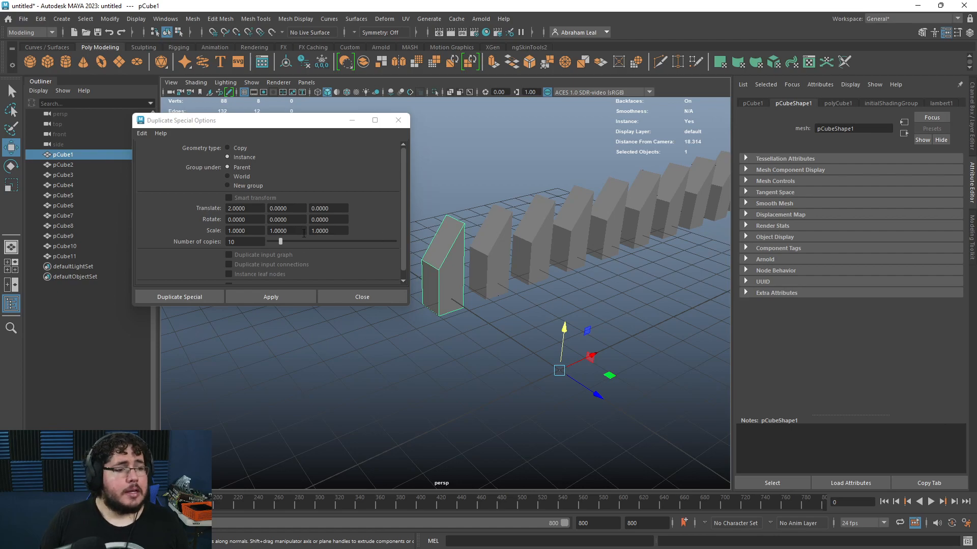
Step: Undo the scaling and the row of instanced copies
key(ctrl+z)
key(ctrl+z)
key(ctrl+z)
key(ctrl+z)
key(ctrl+z)
key(ctrl+z)
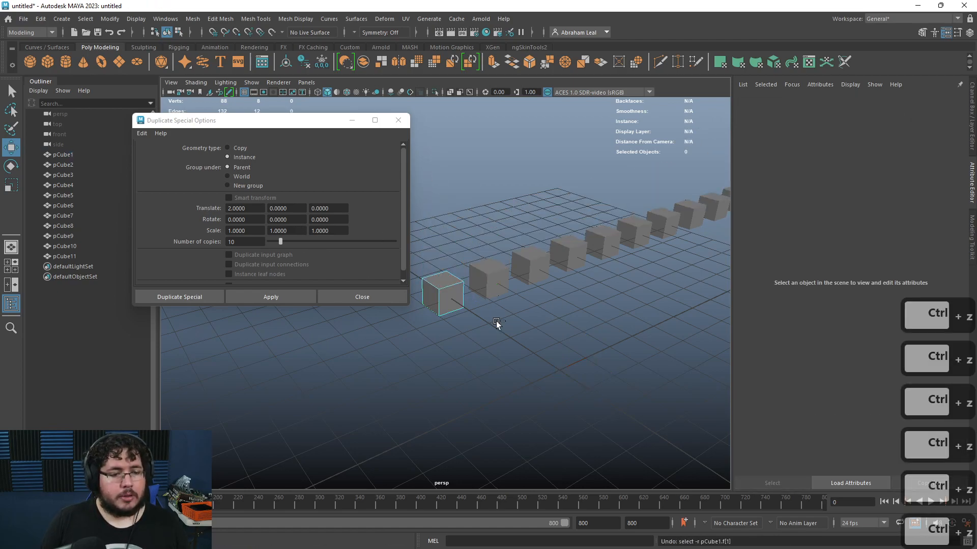
key(ctrl+z)
key(ctrl+z)
key(ctrl+z)
key(ctrl+z)
key(ctrl+z)
key(ctrl+z)
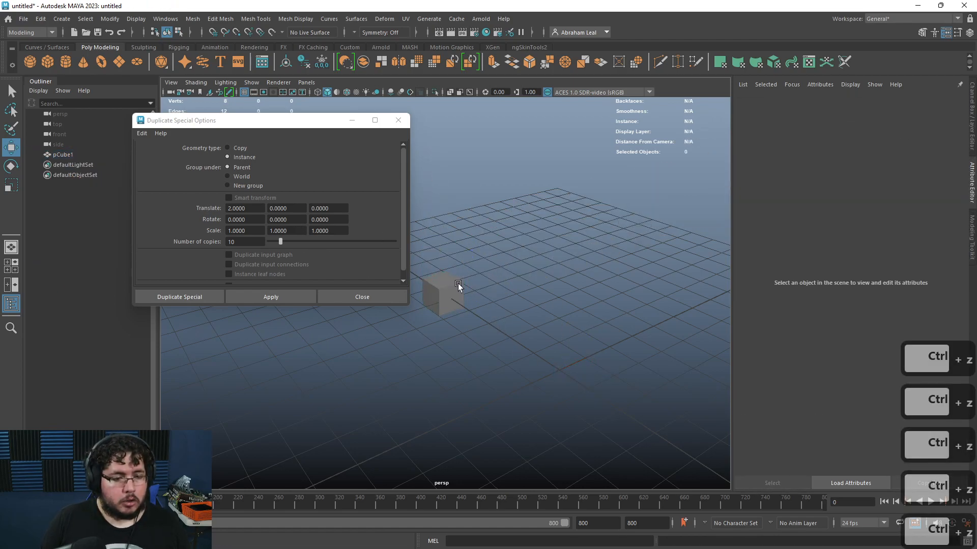
Step: Select the cube, launch the Calculator app and minimize it
click(459, 283)
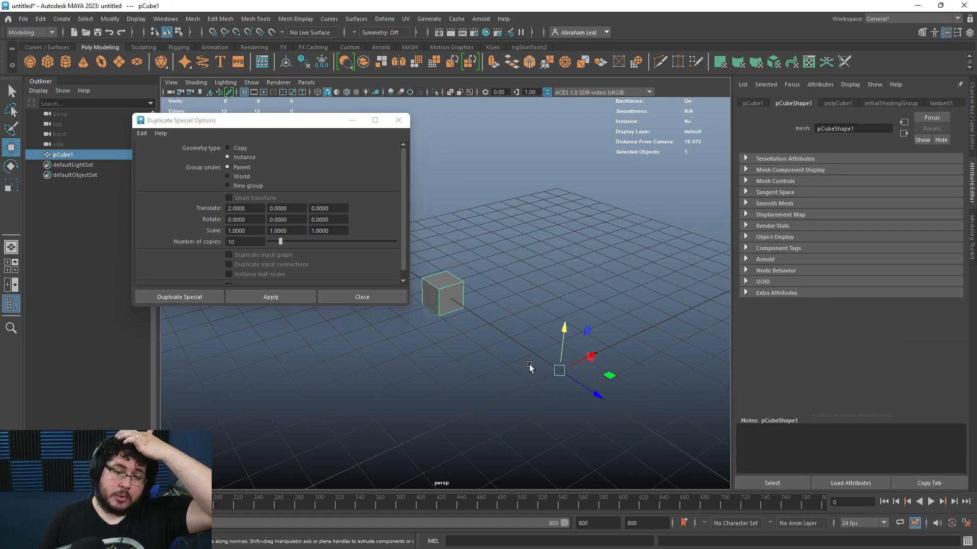
alt+drag(429, 323, 477, 288)
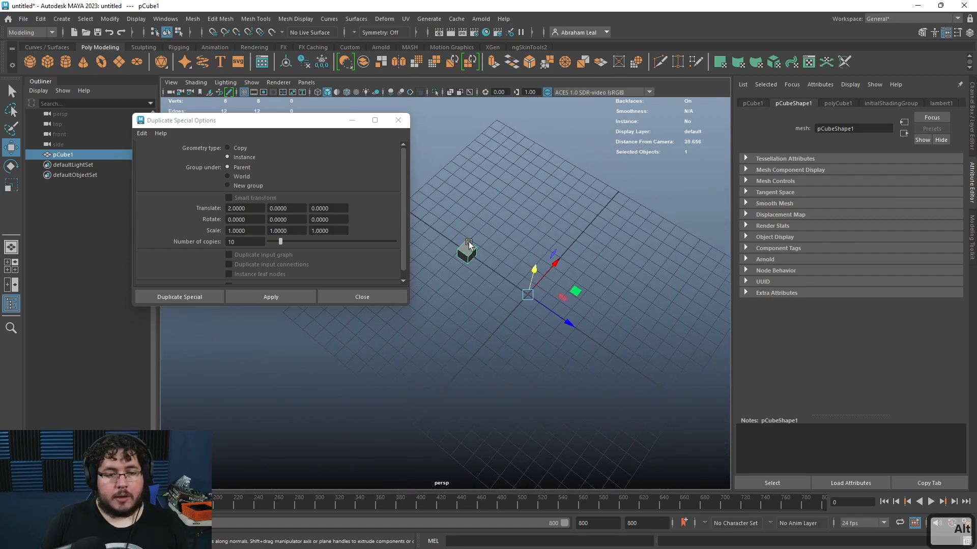
key(super)
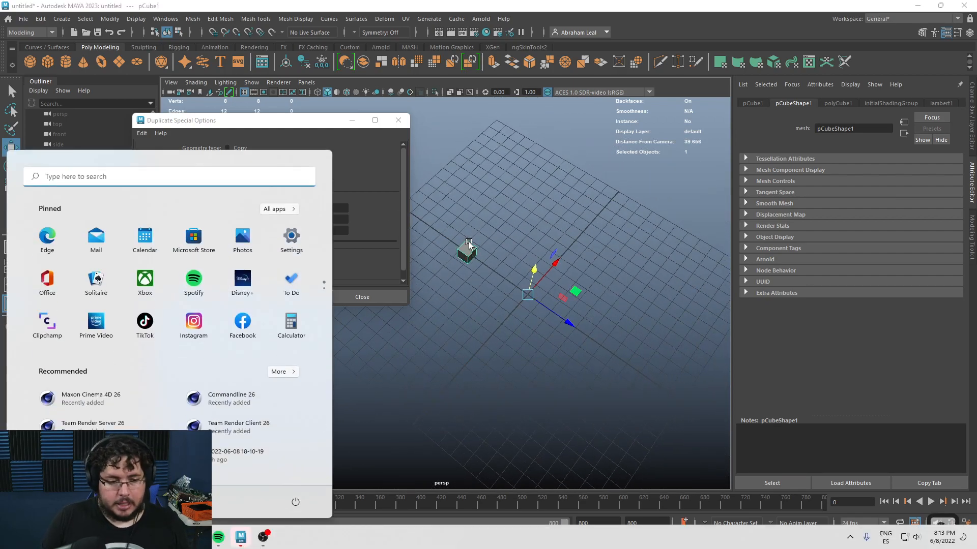
text(calculator)
key(Return)
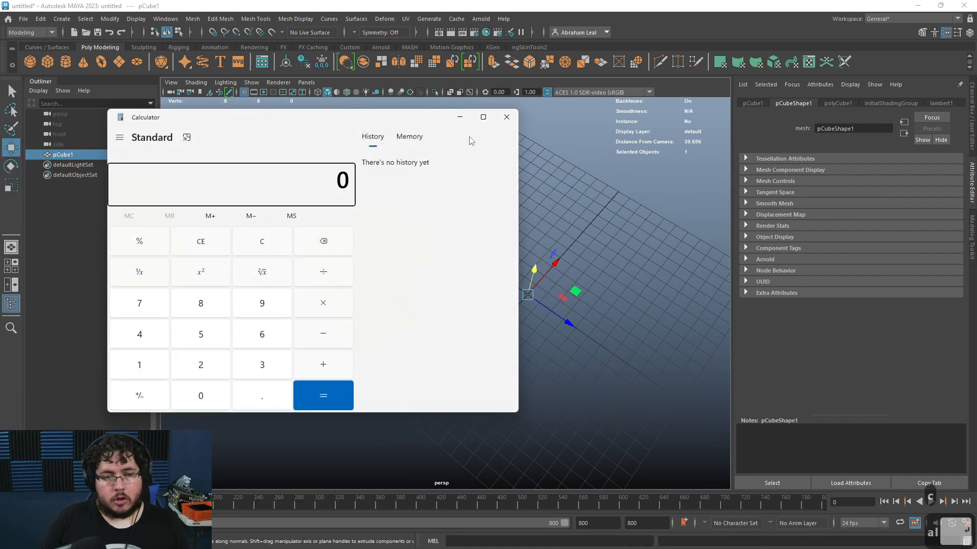
click(460, 118)
Step: Reselect the cube and set the Duplicate Special translate X back to 0
alt+drag(524, 305, 493, 325)
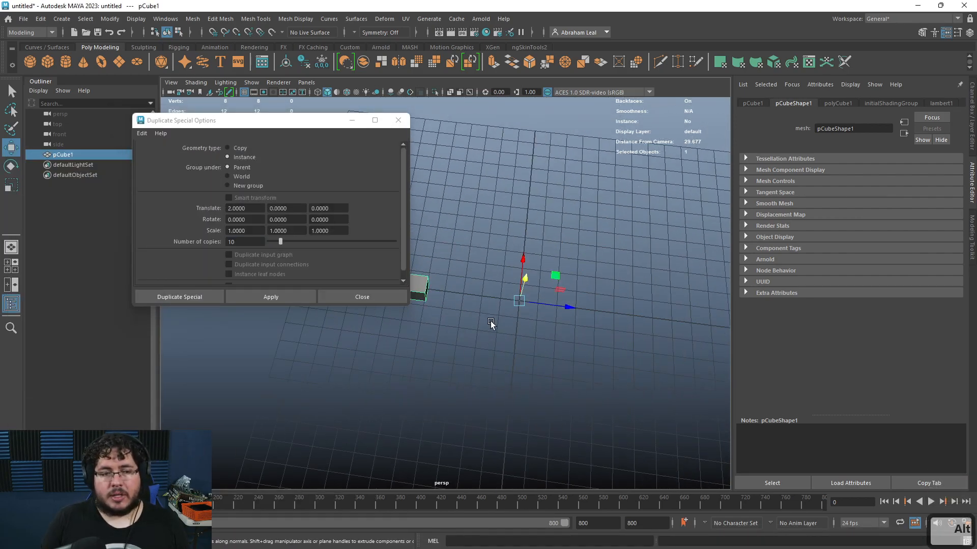
alt+middle_drag(523, 331, 579, 310)
alt+right_drag(579, 310, 493, 286)
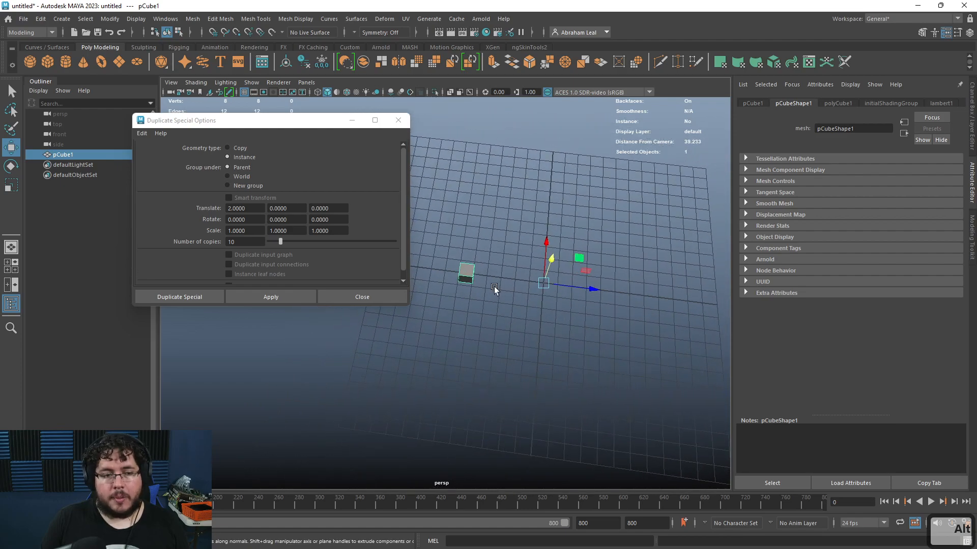
click(493, 314)
click(467, 271)
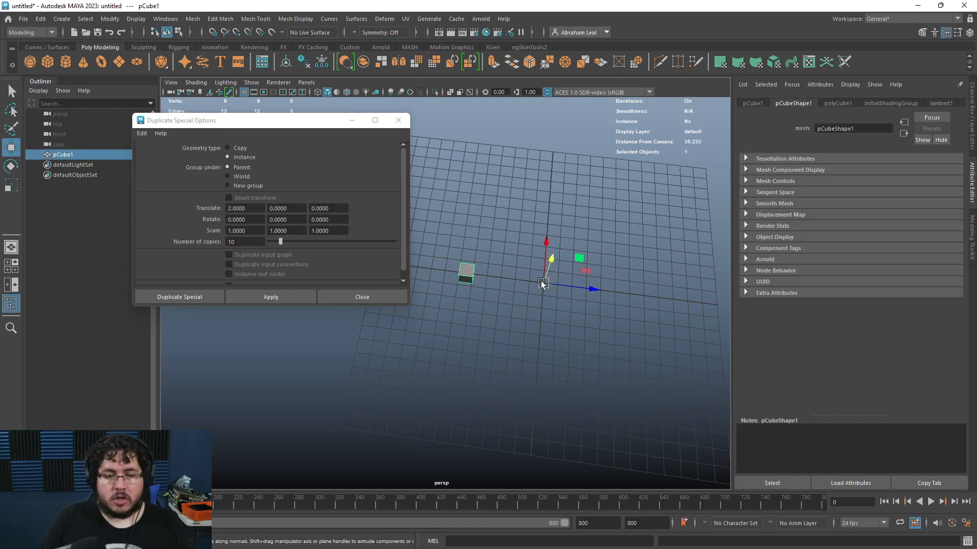
drag(263, 210, 179, 213)
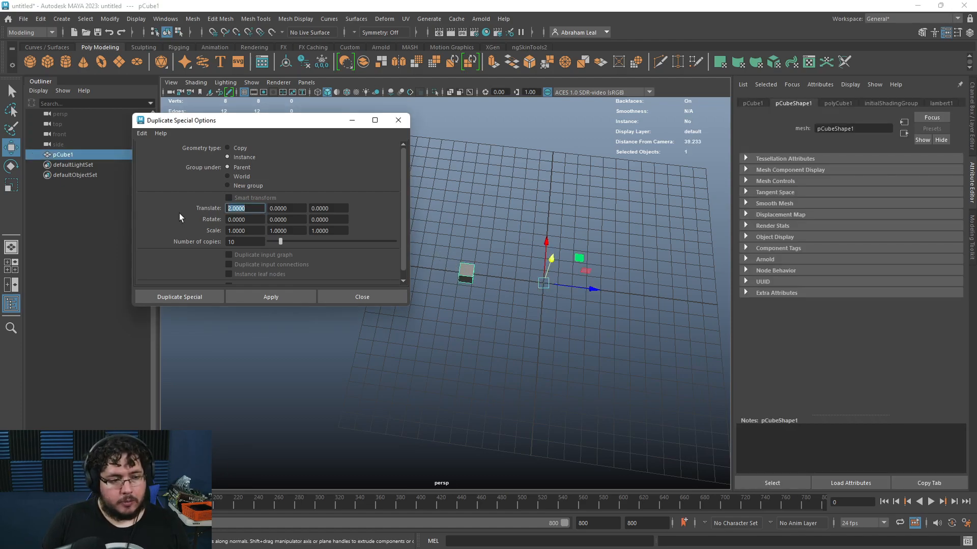
text(0)
key(Return)
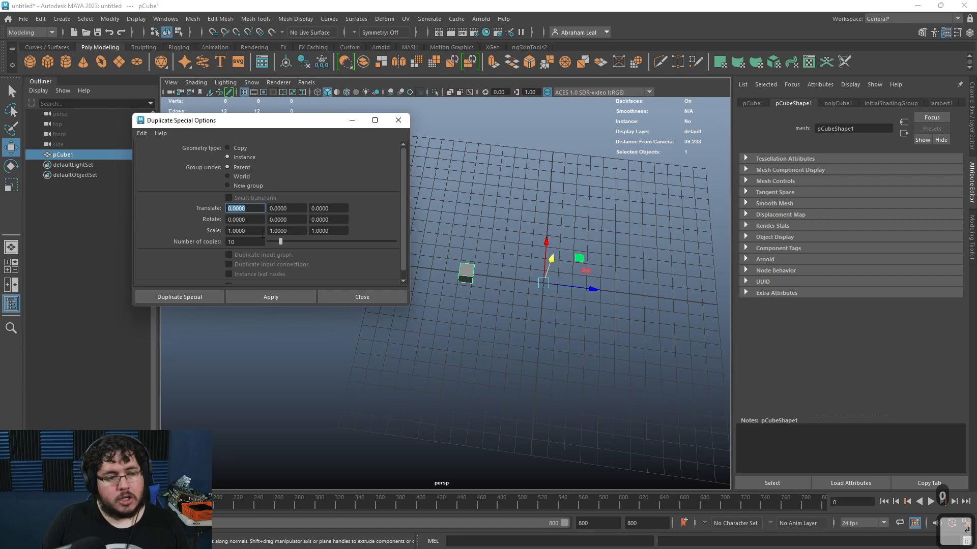
Step: Try rotating the cube with the Rotate tool and undo the rotation
alt+drag(513, 291, 536, 237)
key(e)
drag(510, 286, 548, 268)
key(ctrl+z)
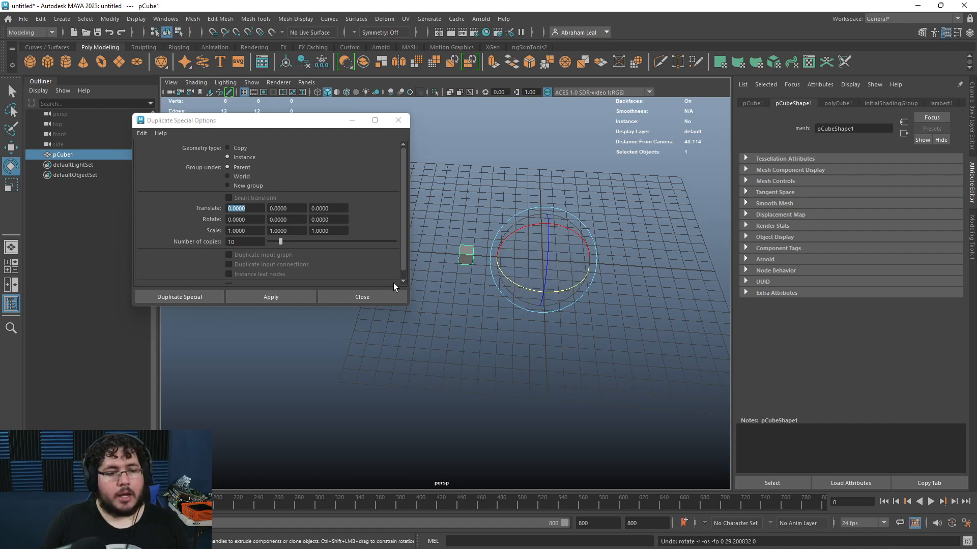
Step: Set the number of copies to 23
double_click(290, 218)
drag(247, 241, 208, 240)
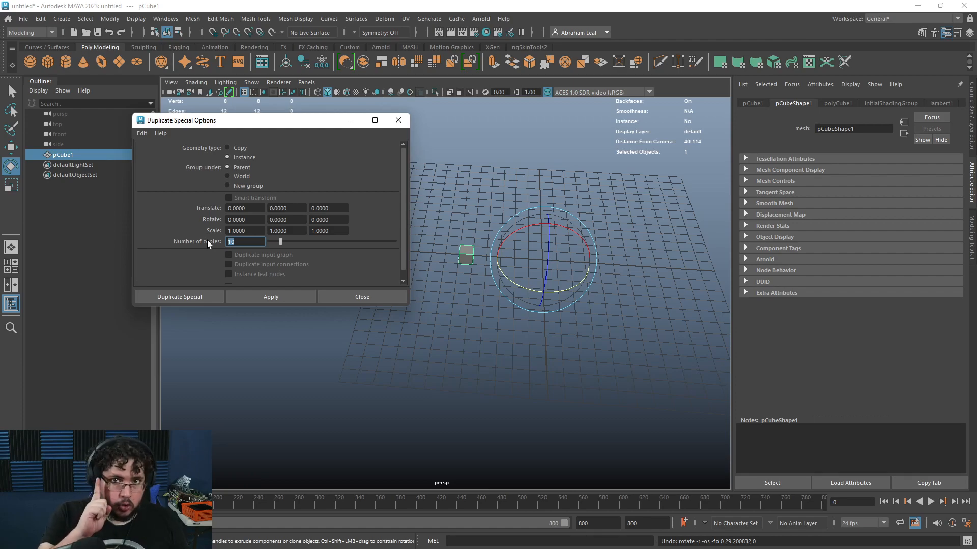
text(23)
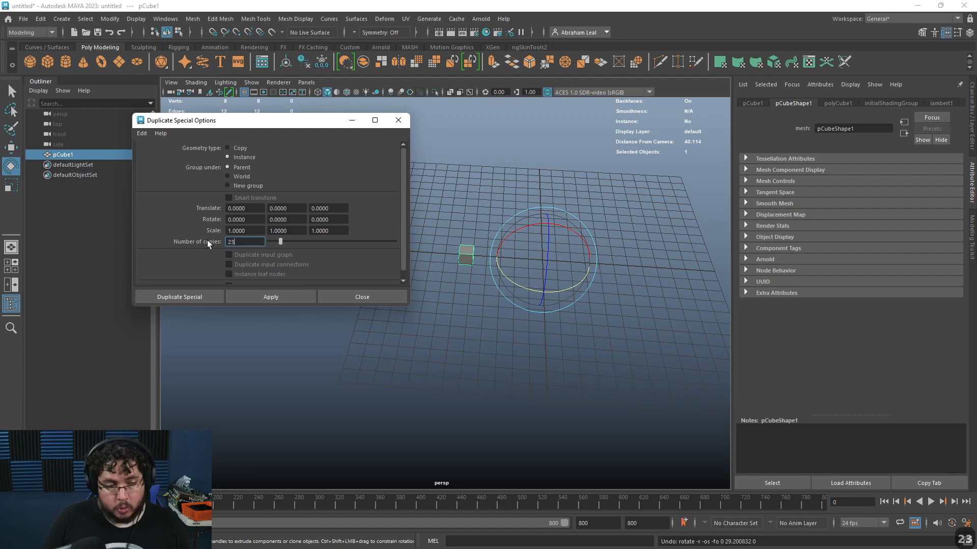
key(Return)
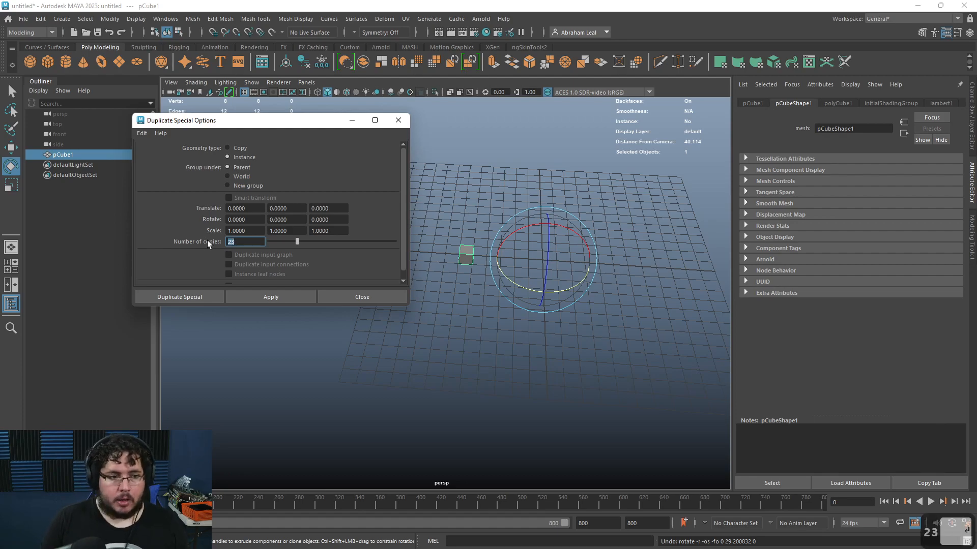
Step: Switch to Calculator, divide 360 degrees by the number of cubes, and minimize it
key(super)
key(super)
key(super)
click(287, 540)
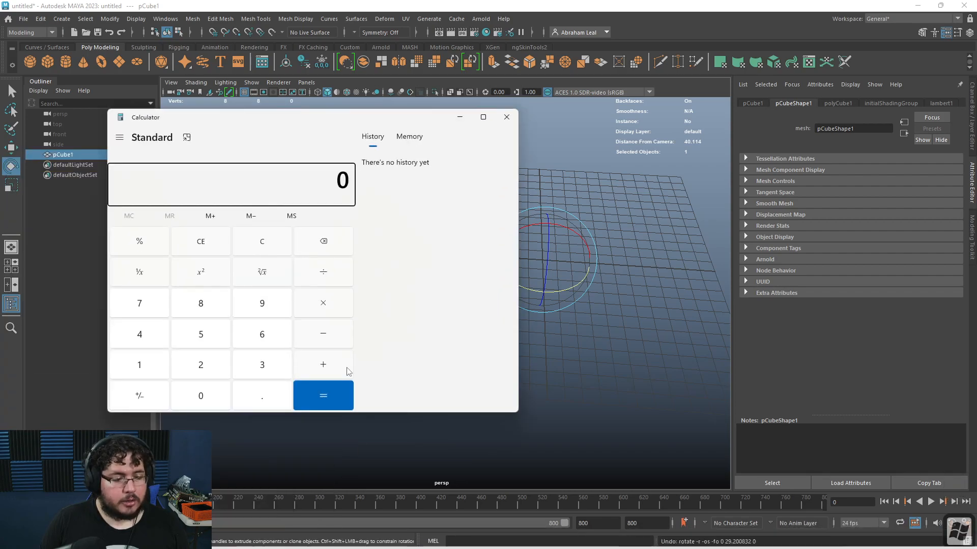
click(262, 365)
click(262, 334)
click(202, 396)
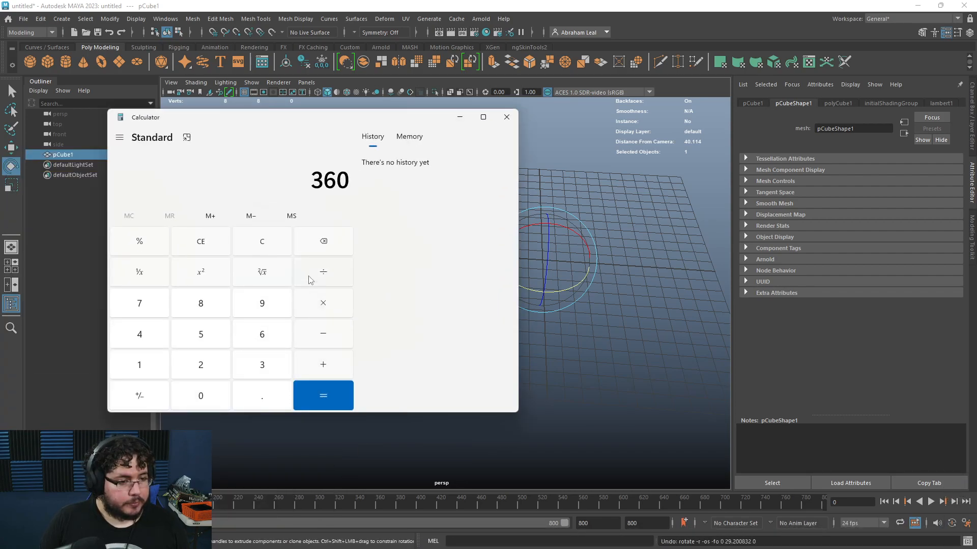
click(139, 334)
click(323, 395)
click(460, 117)
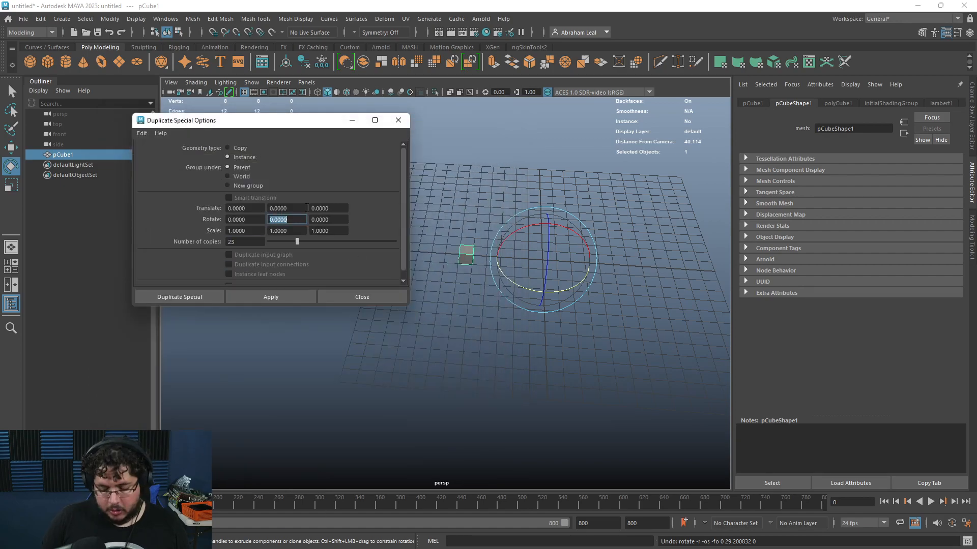
Step: Apply Duplicate Special with a Y rotation of 15 to create a ring of 23 instanced cubes
click(283, 298)
click(457, 402)
alt+drag(457, 381, 586, 395)
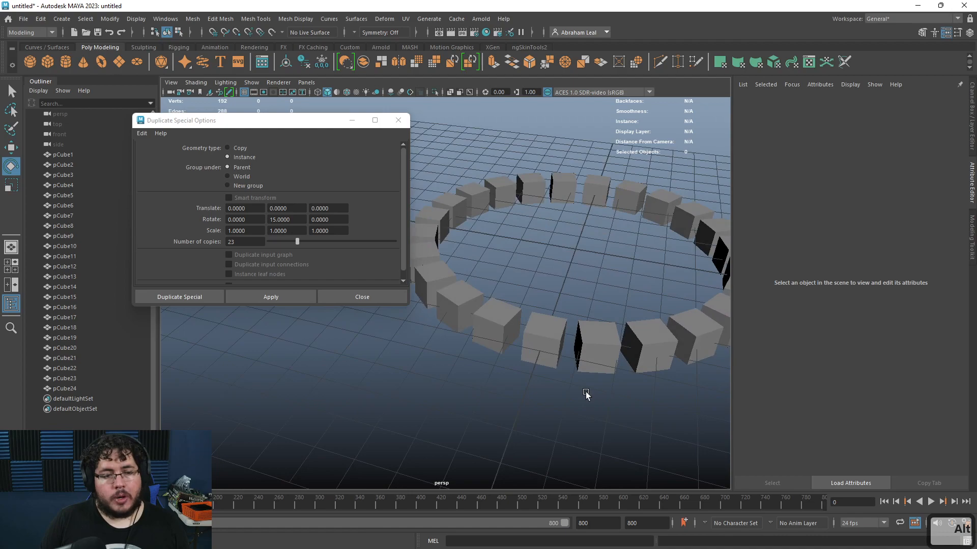
alt+drag(584, 355, 497, 367)
Step: Select the cube's faces and try rotating them, undoing the changes
click(339, 372)
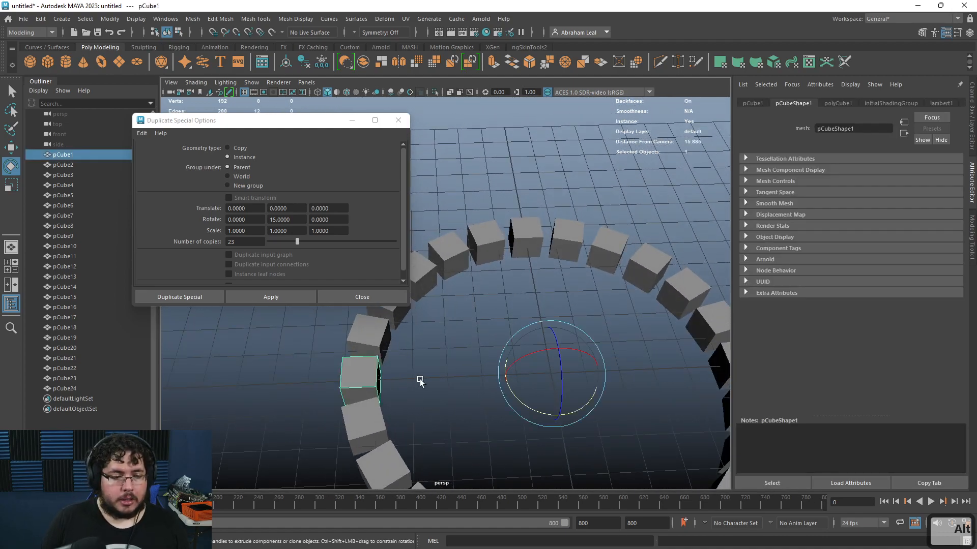
right_drag(362, 377, 363, 292)
double_click(363, 378)
key(w)
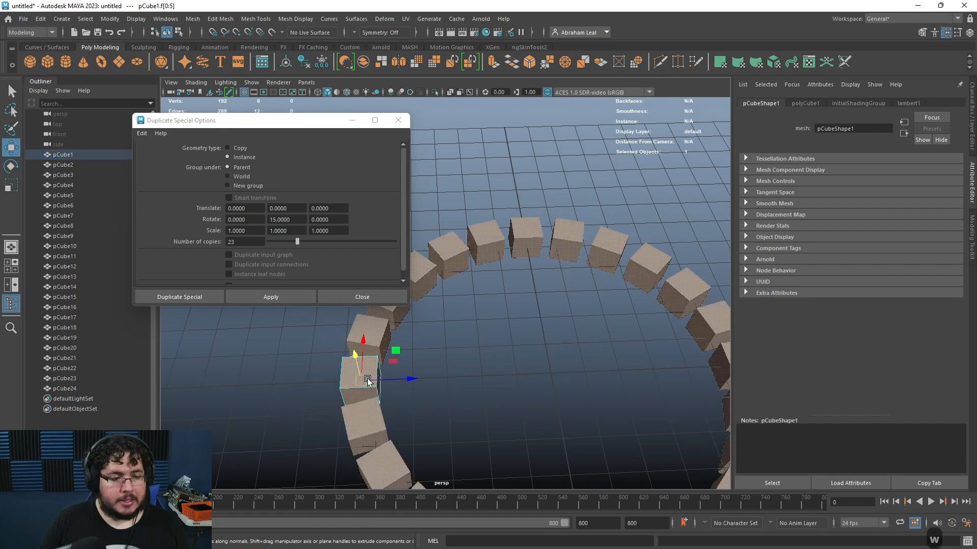
drag(406, 378, 301, 369)
key(e)
key(ctrl+z)
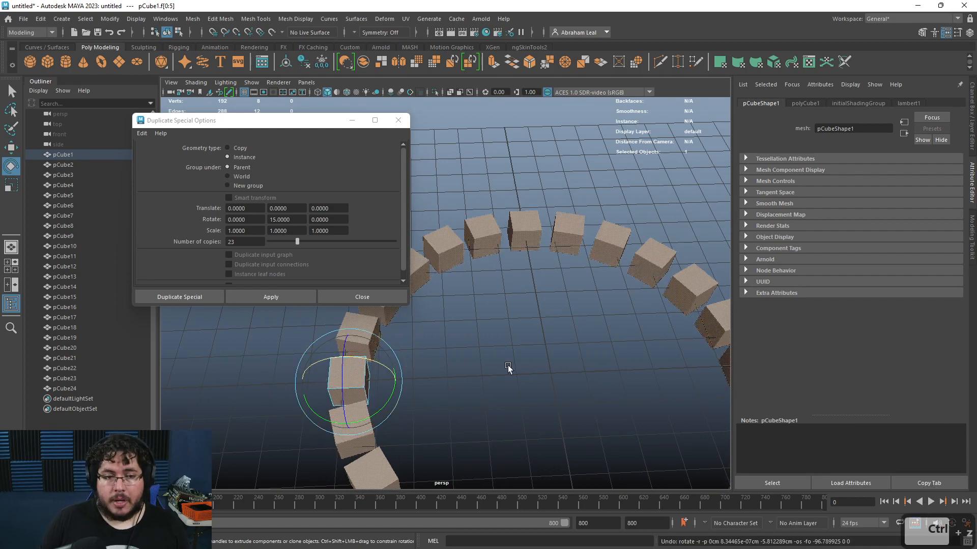
alt+right_drag(508, 365, 438, 338)
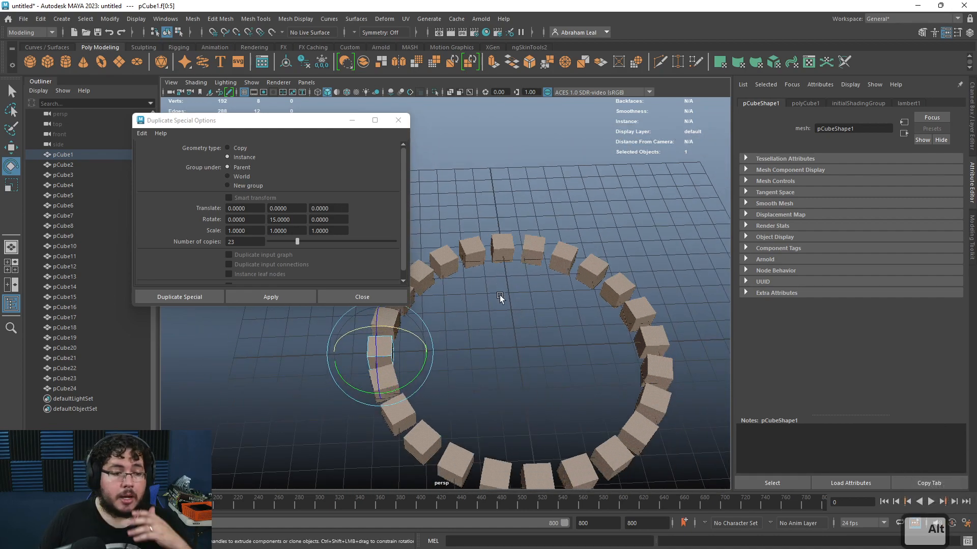
alt+drag(471, 364, 452, 299)
key(ctrl+z)
key(ctrl+z)
Step: Select the cube's top face and extrude it with an inset to recess a hole, repeated on every instance
click(512, 328)
alt+drag(511, 329, 475, 340)
click(422, 329)
alt+right_drag(423, 330, 557, 324)
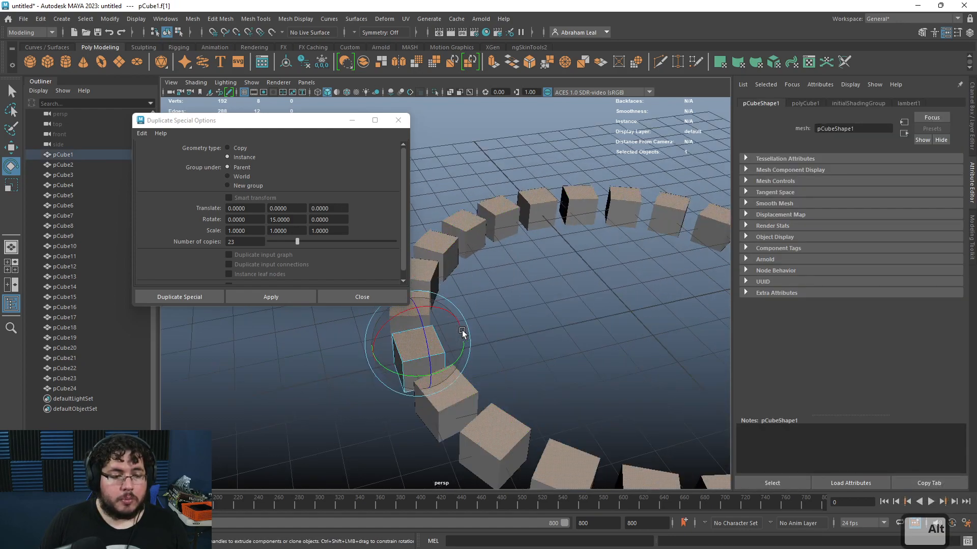
key(ctrl+e)
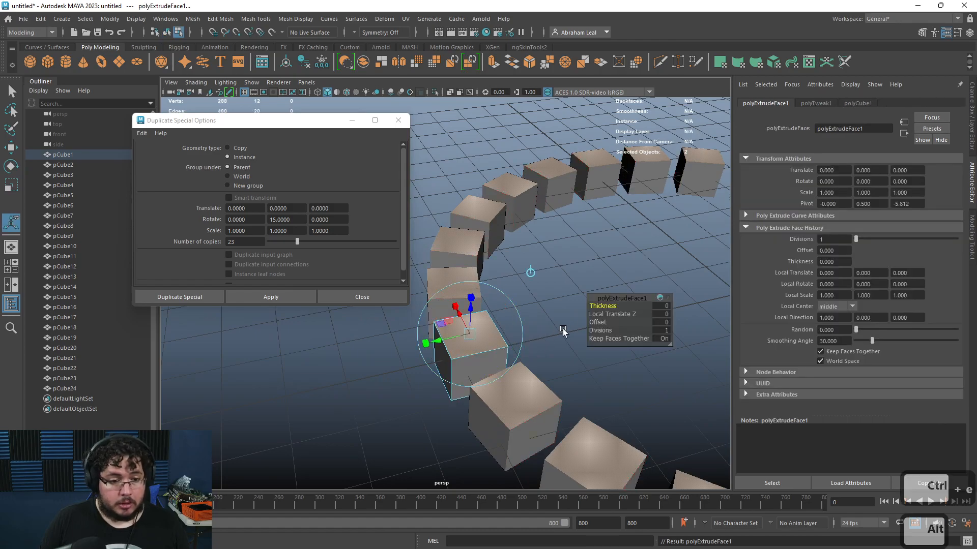
key(ctrl+e)
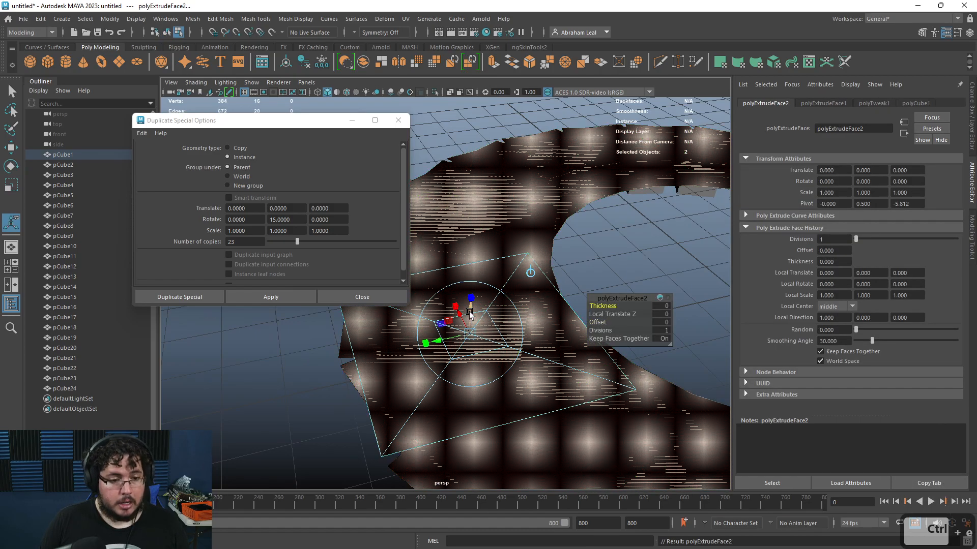
key(ctrl+z)
key(ctrl+z)
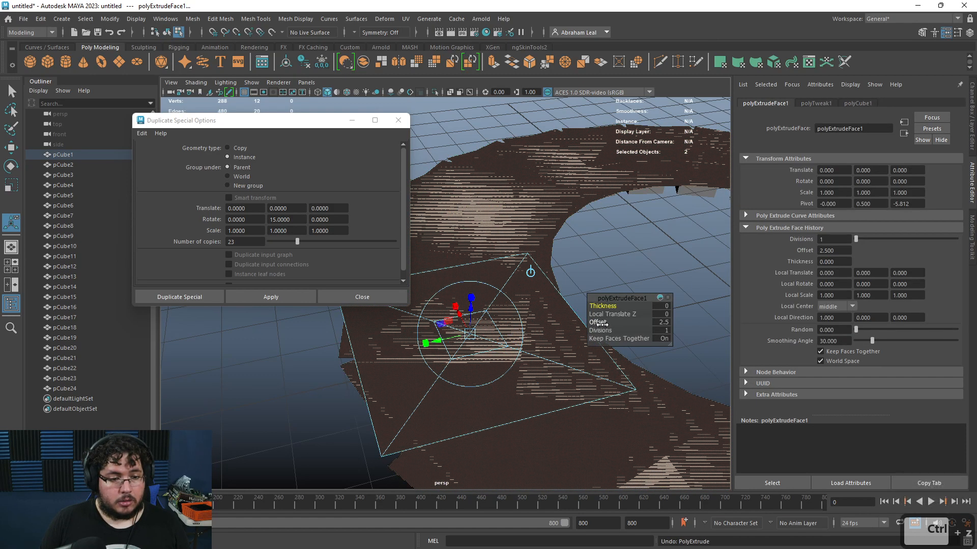
drag(492, 333, 486, 330)
key(ctrl+e)
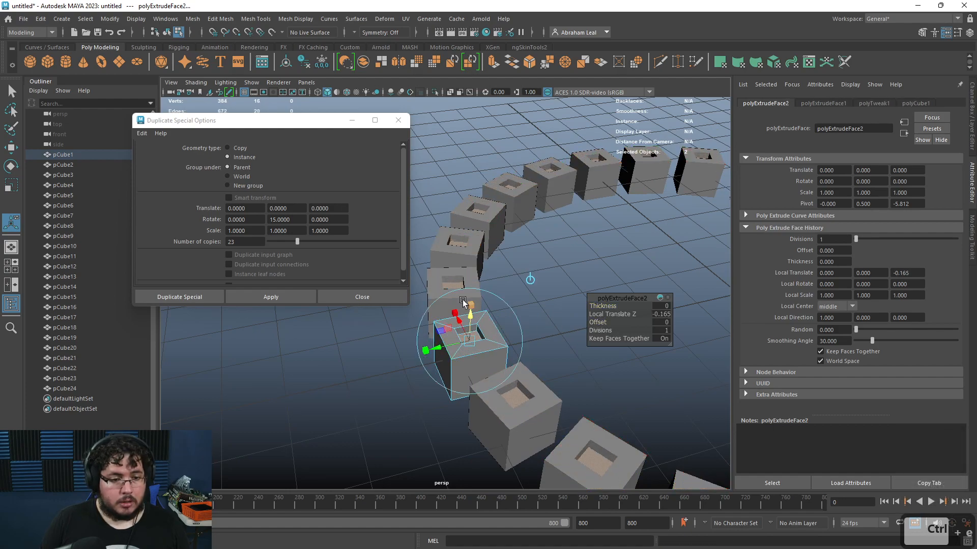
Step: Deselect and orbit around the ring to inspect the extruded instances
key(q)
right_drag(466, 301, 516, 224)
click(517, 219)
alt+drag(549, 265, 605, 346)
alt+right_drag(604, 346, 570, 305)
click(570, 305)
alt+drag(570, 308, 571, 376)
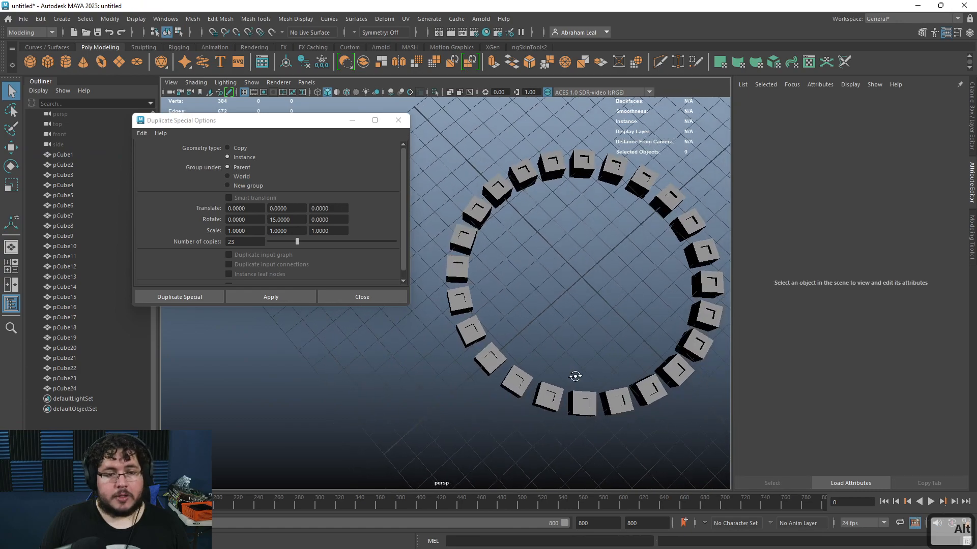
alt+right_drag(572, 376, 547, 326)
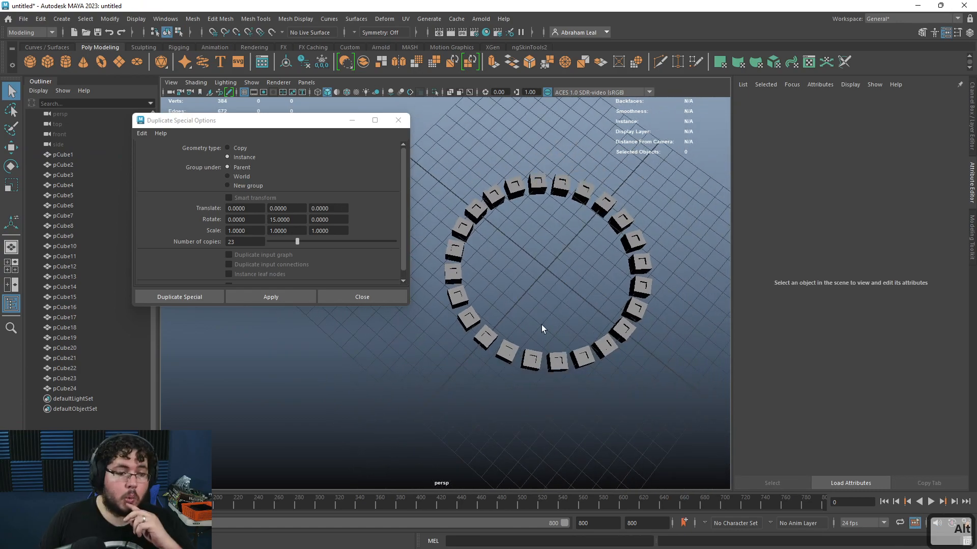
Step: Select all the cubes and try to freeze their transformations
mouse_move(673, 166)
mouse_down()
mouse_move(559, 295)
mouse_move(441, 399)
mouse_up()
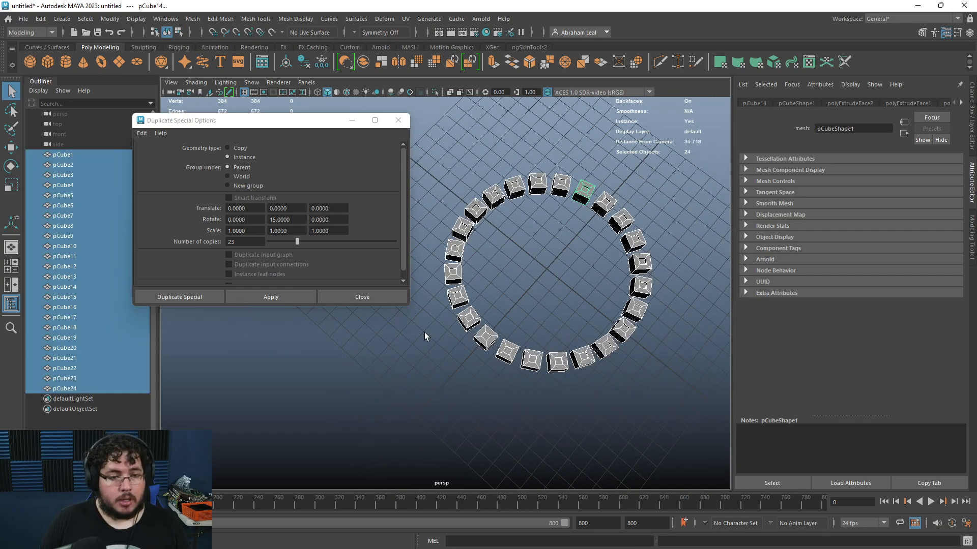
click(318, 65)
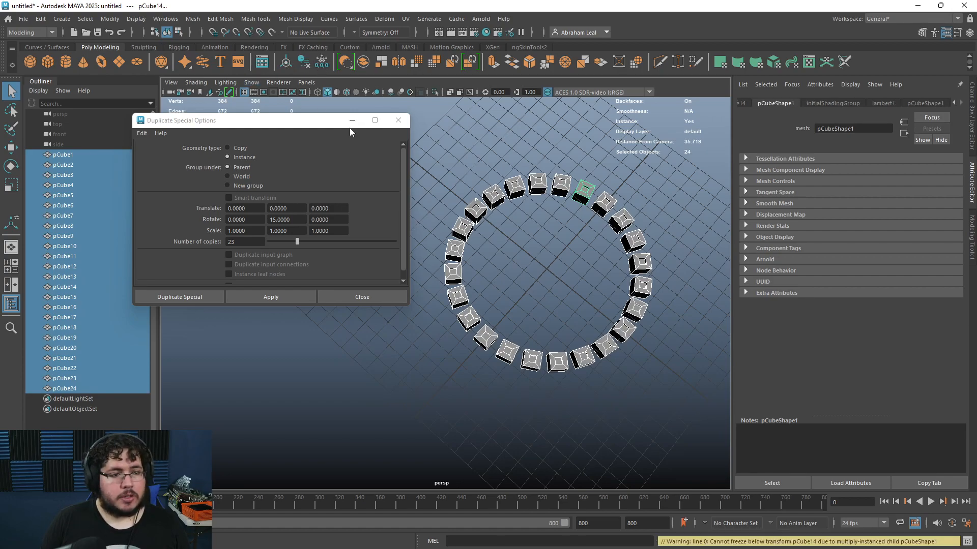
click(491, 150)
Step: Select one cube's faces in face mode and undo the selection
click(454, 254)
right_click(455, 256)
right_drag(461, 260, 458, 282)
click(464, 257)
scroll(463, 256, up, 5)
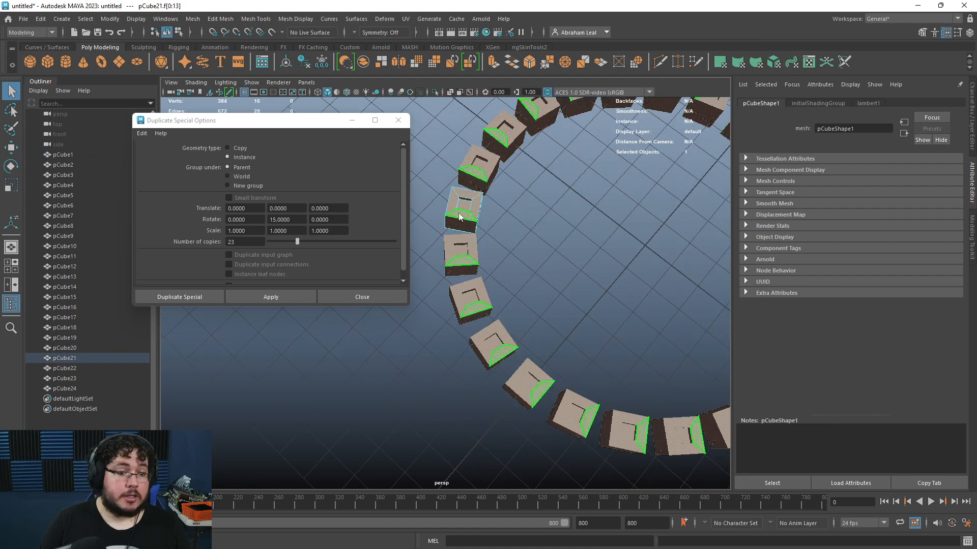
key(ctrl+z)
key(ctrl+z)
key(ctrl+z)
Step: Select one cube and zoom and orbit out to view the whole ring
click(463, 199)
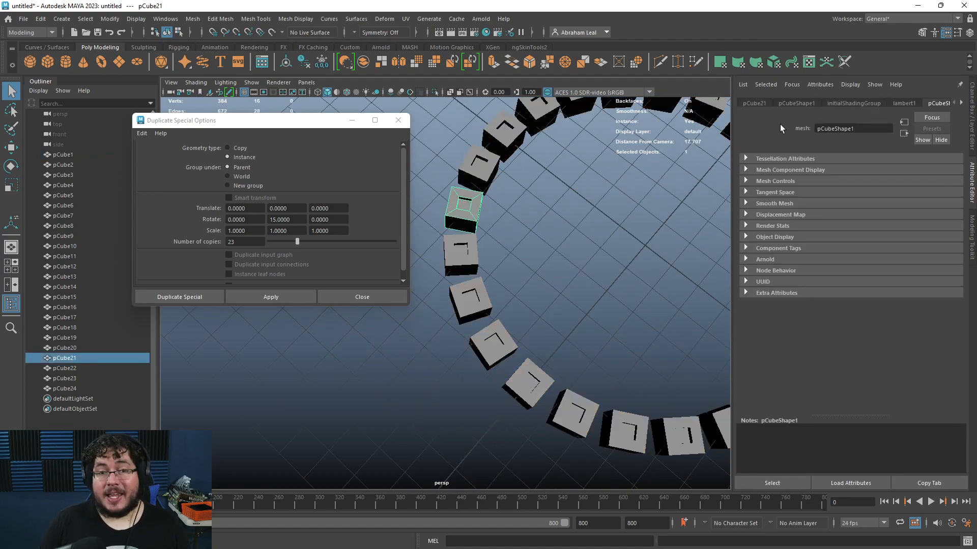
alt+drag(554, 260, 475, 219)
scroll(532, 264, down, 5)
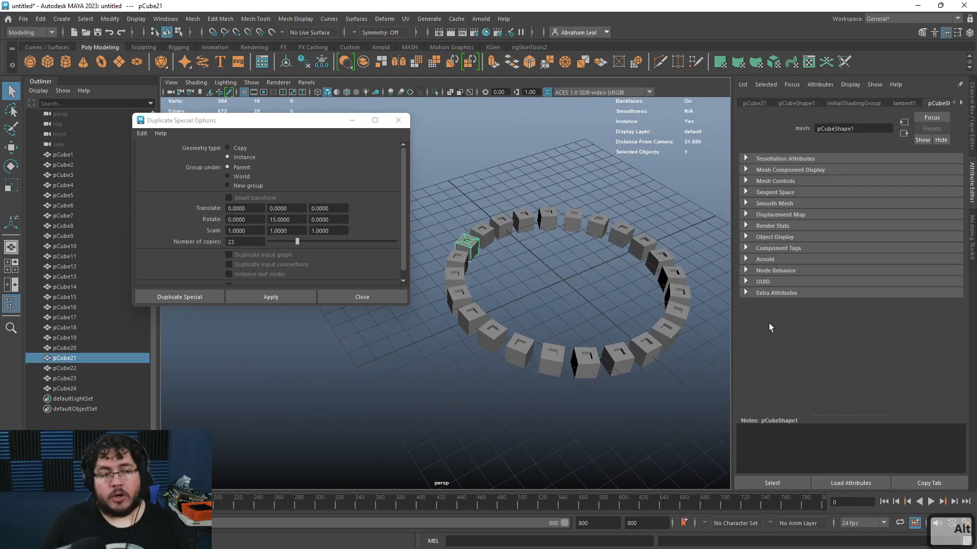
alt+drag(616, 330, 518, 303)
key(ctrl+z)
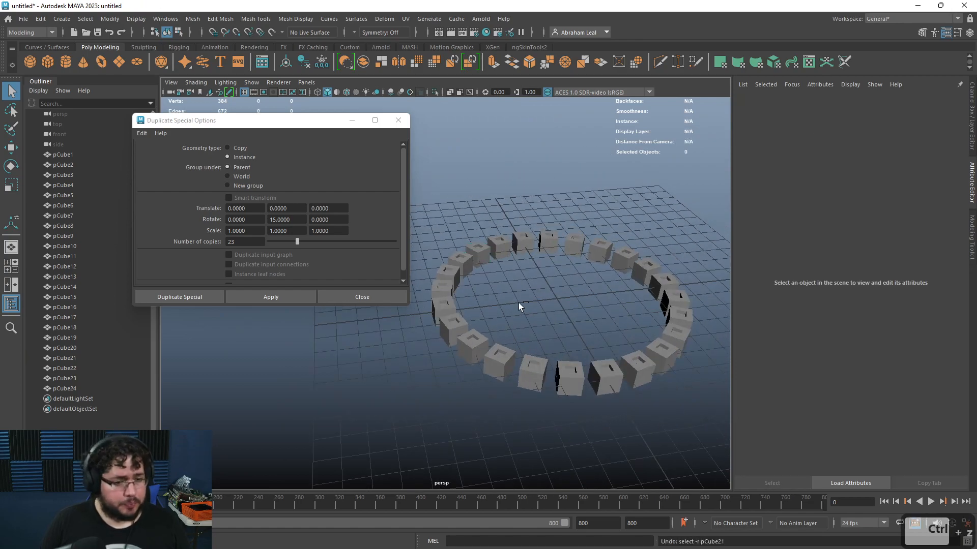
scroll(475, 295, down, 4)
alt+drag(629, 239, 641, 296)
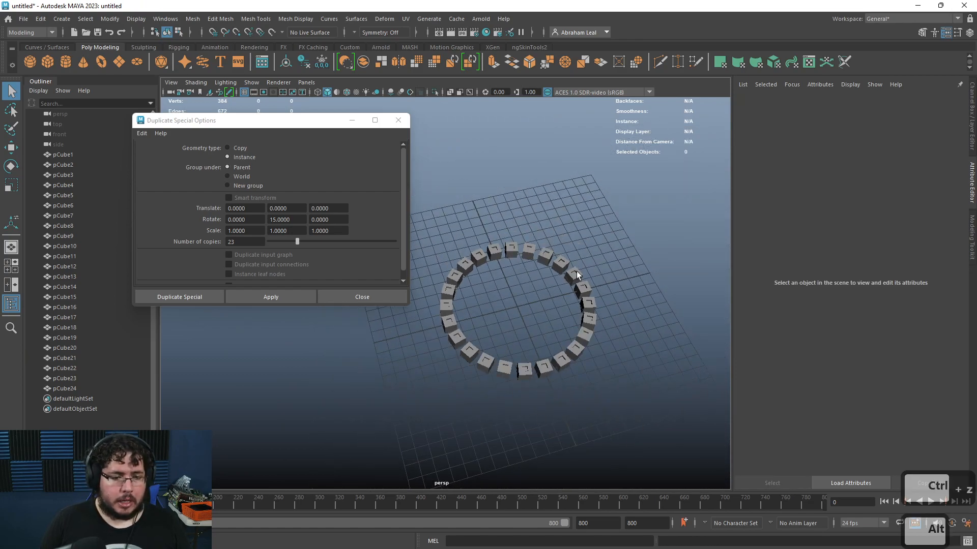
Step: Delete cubes pCube2 through pCube24, keeping only the original cube
click(79, 389)
shift+click(77, 166)
key(Delete)
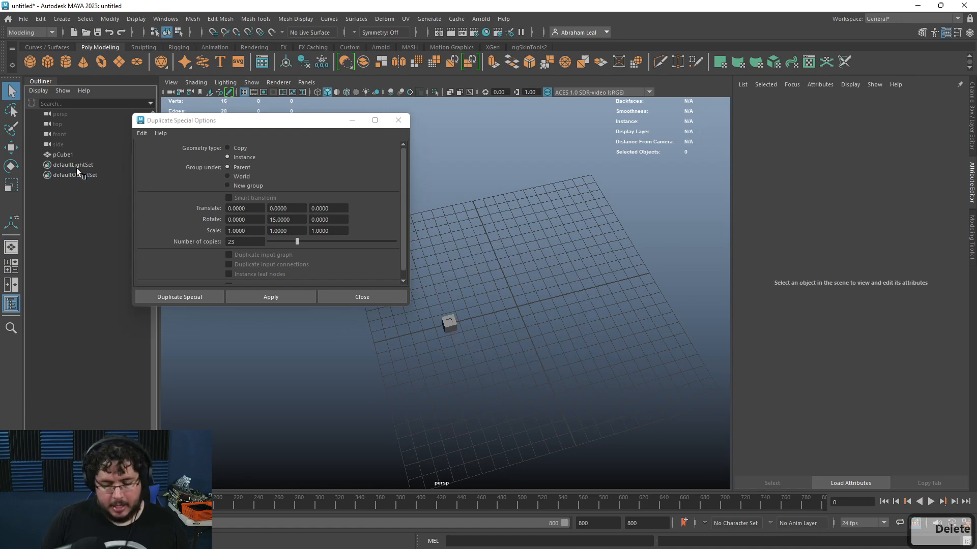
Step: Select the cube, set the geometry type to Copy, and apply Duplicate Special
drag(483, 274, 418, 326)
click(227, 148)
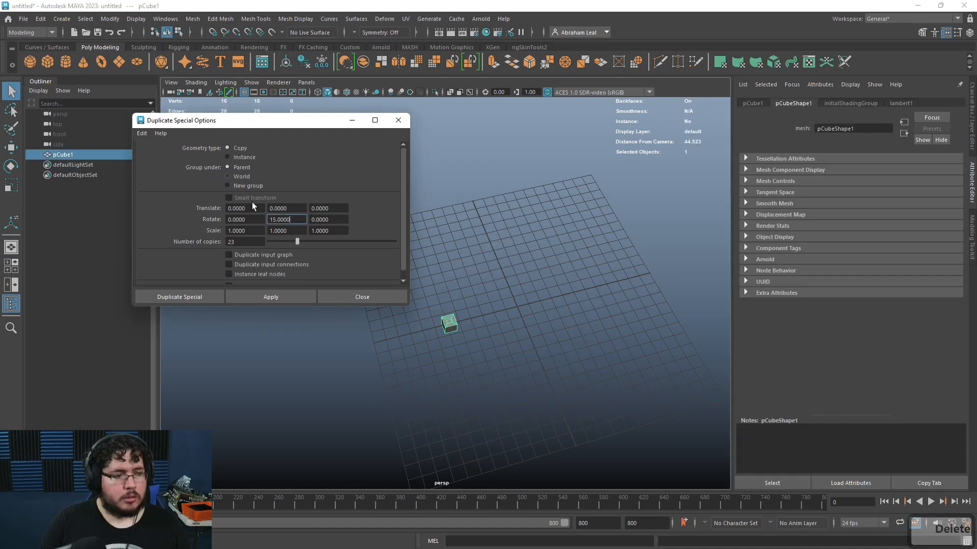
click(284, 296)
scroll(463, 351, up, 6)
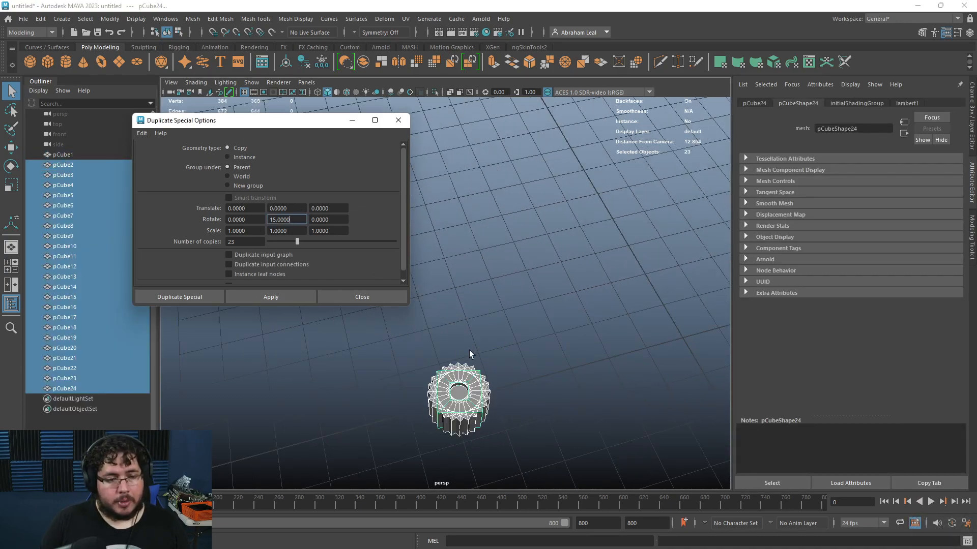
Step: Orbit around the stacked copies and undo the copy duplication
alt+drag(463, 351, 504, 393)
scroll(501, 390, down, 3)
alt+middle_drag(451, 359, 499, 305)
alt+right_drag(499, 306, 535, 356)
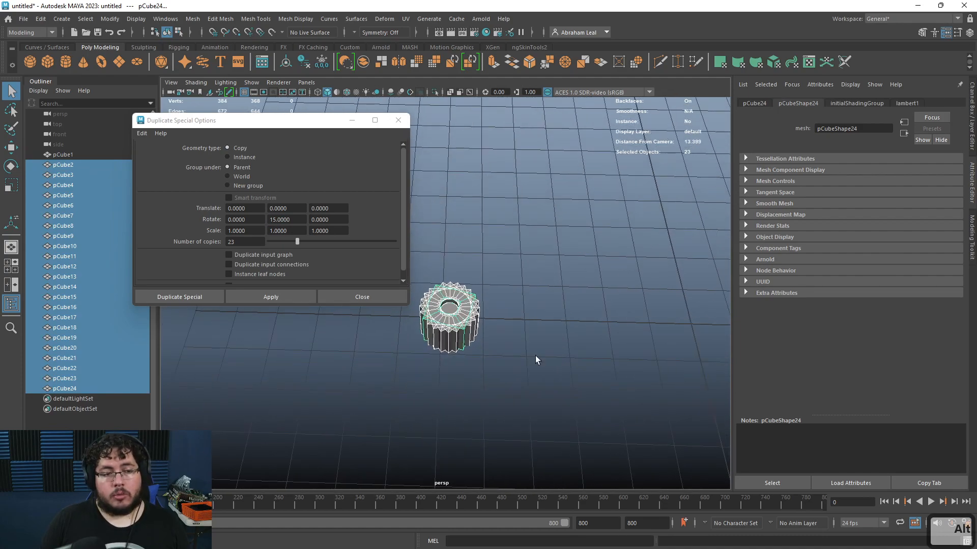
alt+drag(517, 341, 541, 402)
alt+middle_drag(540, 401, 545, 330)
alt+right_drag(546, 329, 550, 340)
key(ctrl+z)
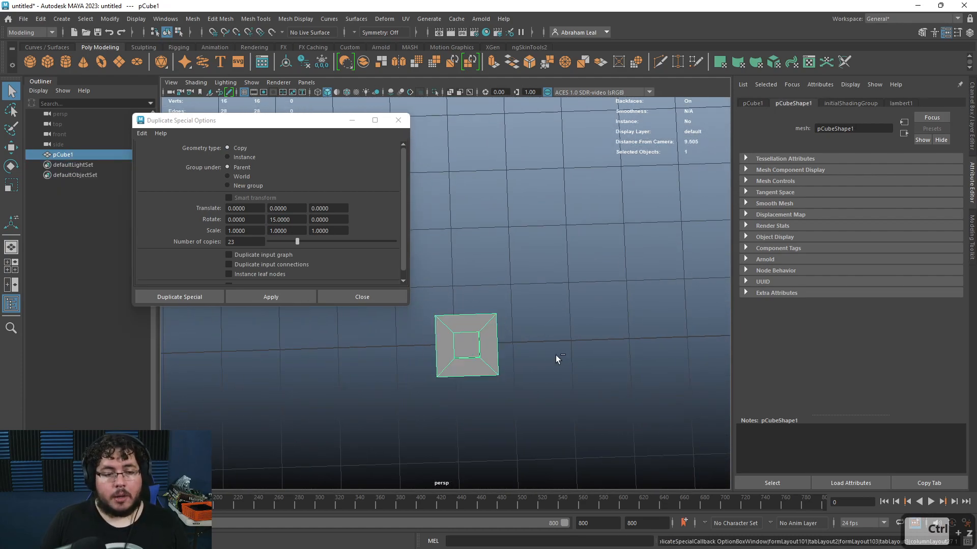
key(ctrl+z)
Step: Move the cube's pivot along X to a grid point away from the cube with grid snapping
key(w)
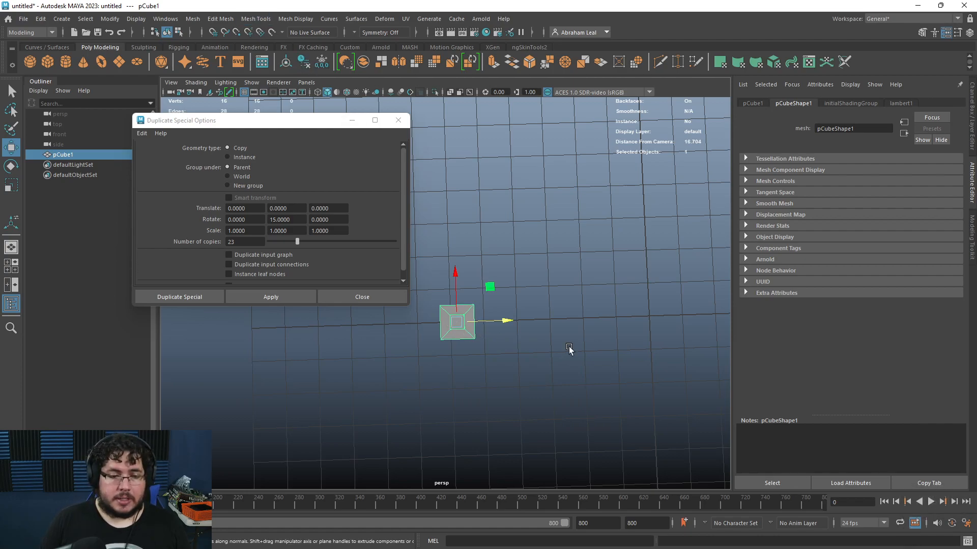
key(x)
drag(508, 321, 640, 312)
key(ctrl+z)
key(d)
key(x)
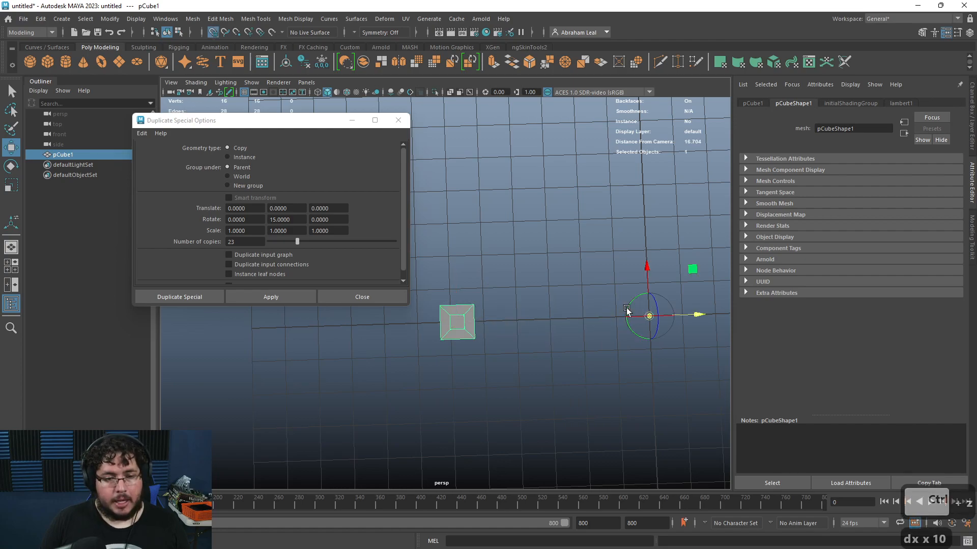
Step: Apply Duplicate Special to copy the cube in a ring around the offset pivot
click(274, 301)
alt+drag(591, 356, 552, 294)
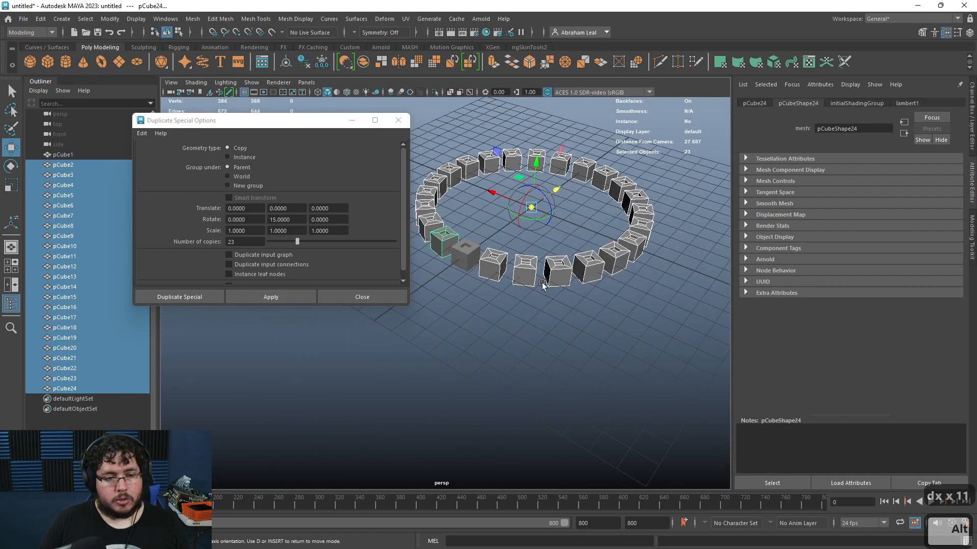
click(496, 167)
alt+drag(491, 302, 527, 265)
right_drag(520, 247, 590, 193)
right_drag(571, 248, 628, 204)
key(ctrl+z)
key(q)
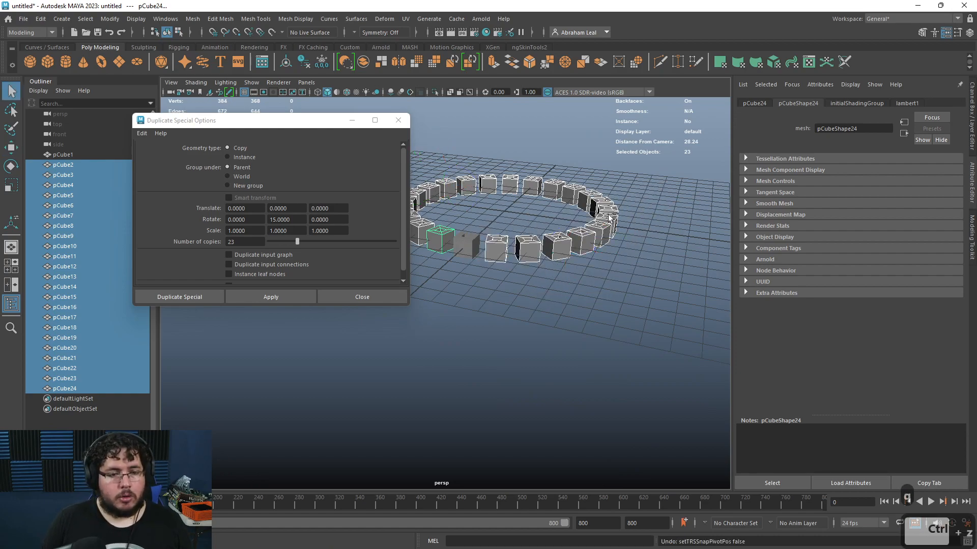
Step: Select individual cubes in the ring to inspect them
click(647, 185)
click(596, 234)
alt+drag(596, 234, 470, 260)
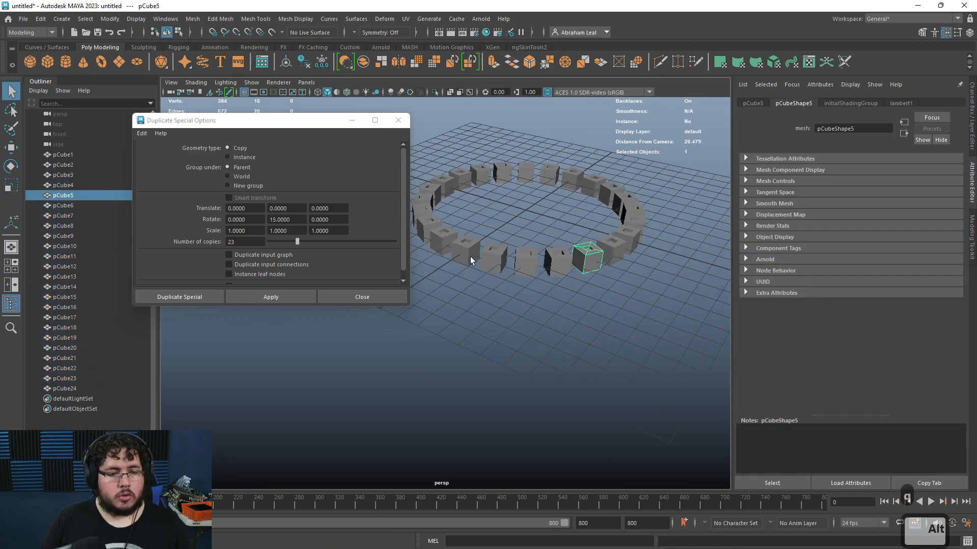
click(471, 260)
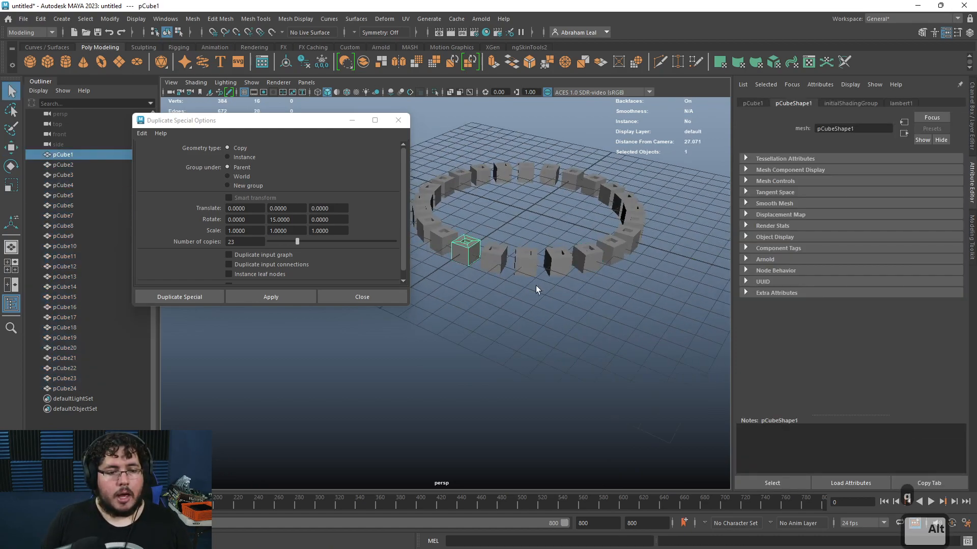
click(561, 265)
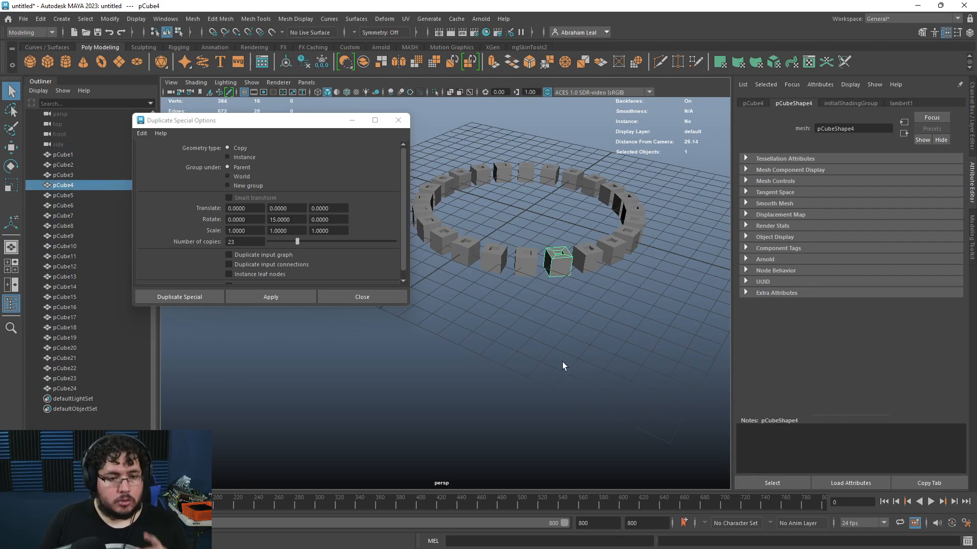
Step: Select all the cubes in the ring and delete them
alt+drag(584, 148, 631, 230)
drag(692, 203, 435, 349)
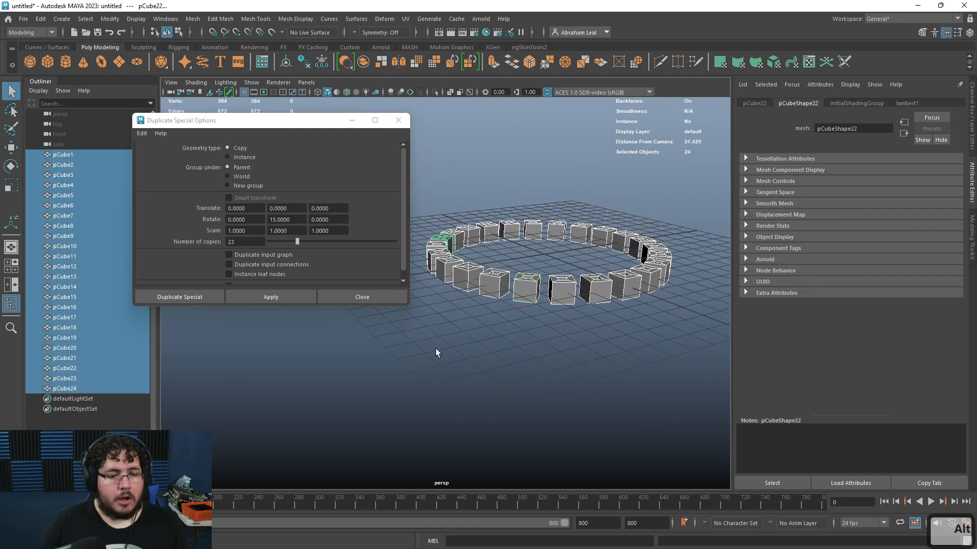
key(Delete)
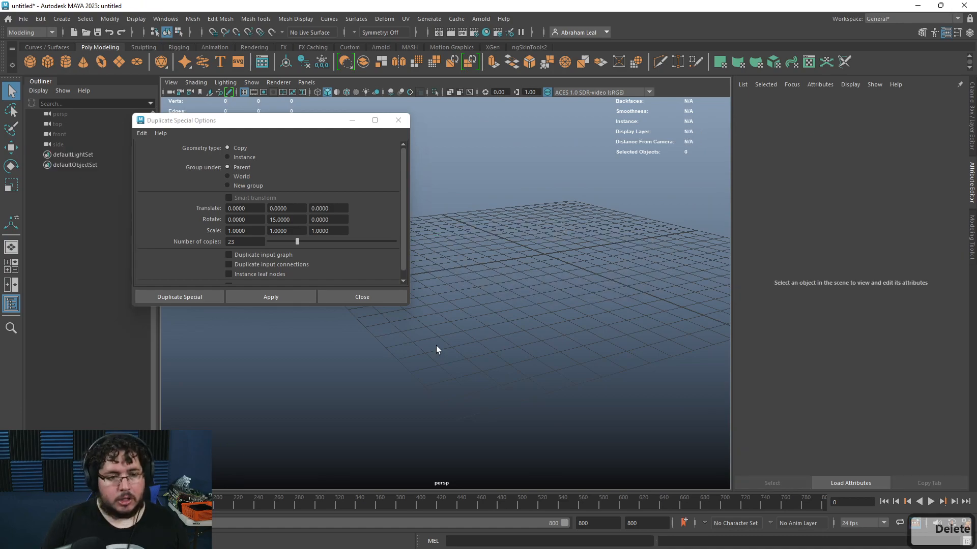
Step: Create a polygon cylinder, scale it down, and raise it above the grid
click(65, 61)
key(w)
key(r)
ctrl+drag(538, 204, 603, 248)
alt+middle_drag(574, 219, 572, 267)
alt+right_drag(573, 267, 516, 267)
key(w)
drag(525, 262, 538, 173)
Step: Stretch the cylinder vertically into a tall pole and raise it further
key(r)
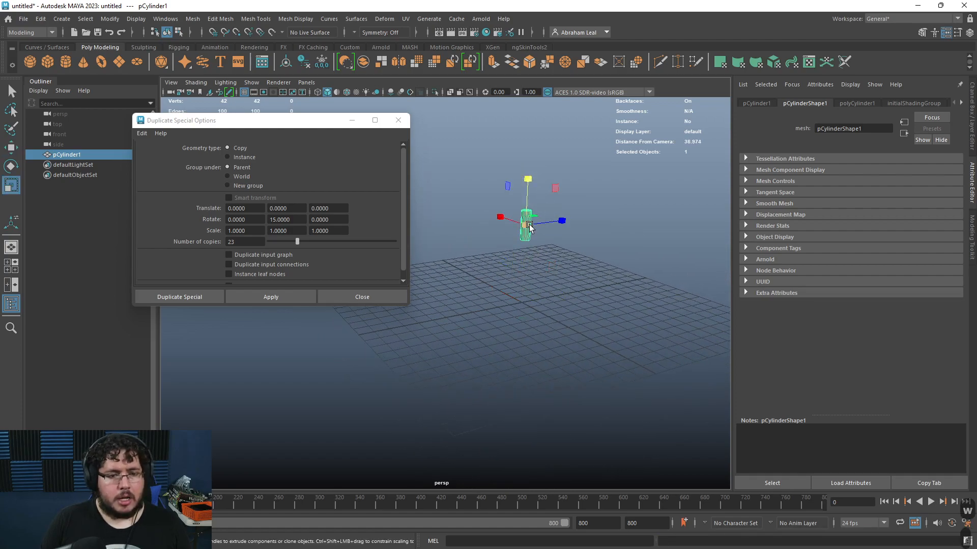
drag(529, 226, 532, 204)
alt+right_drag(532, 203, 519, 156)
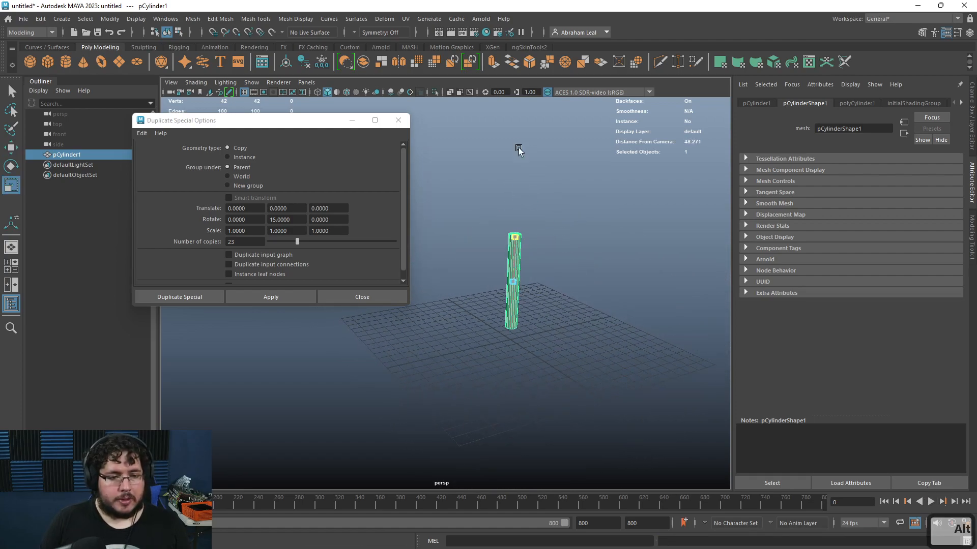
key(w)
drag(514, 224, 517, 122)
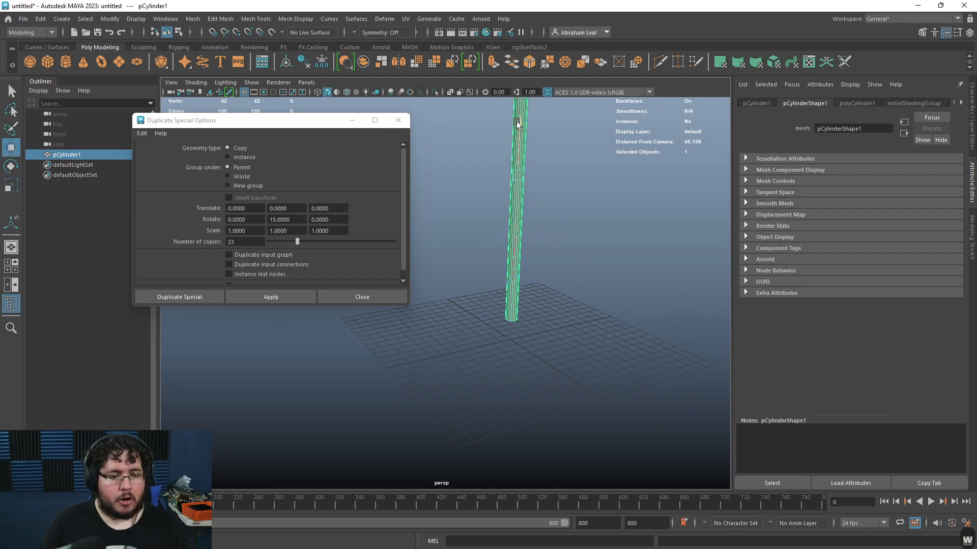
Step: Create a polygon cube and scale it into a long flat plank resting against the base of the pole
alt+drag(502, 165, 535, 183)
alt+right_drag(535, 184, 519, 165)
alt+drag(526, 247, 543, 282)
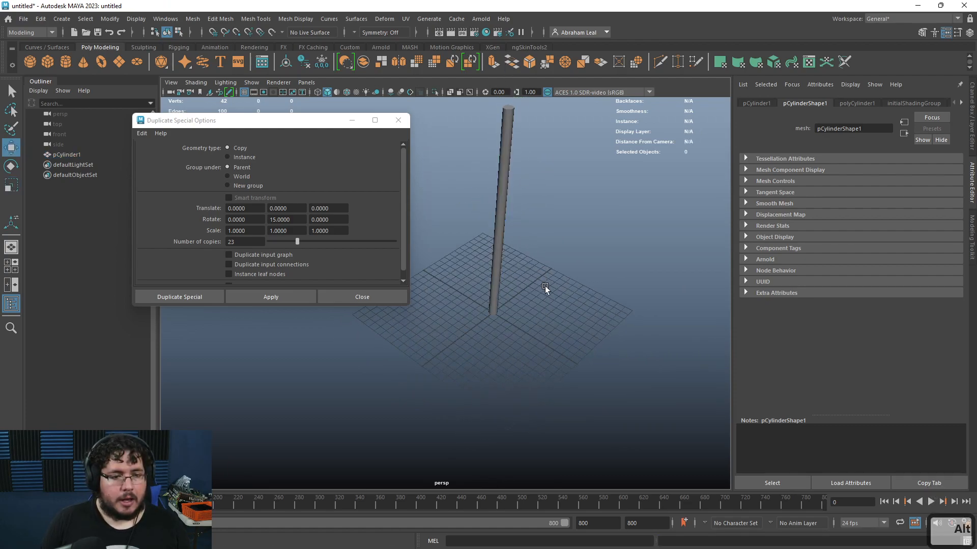
click(544, 282)
alt+right_drag(544, 282, 572, 329)
alt+drag(572, 330, 456, 255)
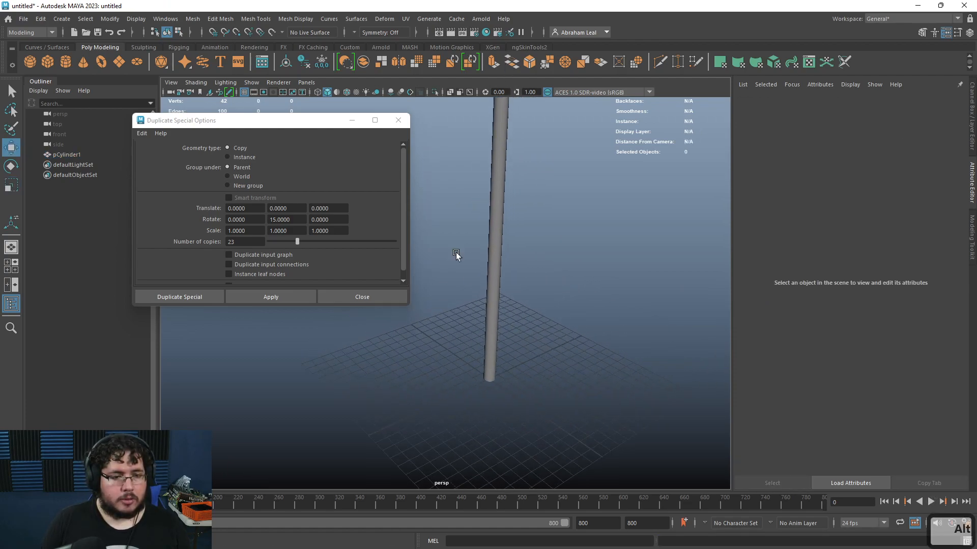
click(53, 65)
key(ctrl+z)
click(48, 63)
alt+drag(479, 196, 544, 330)
key(r)
drag(462, 289, 535, 307)
mouse_move(534, 307)
alt+mouse_down()
mouse_move(495, 274)
mouse_move(475, 327)
mouse_move(508, 299)
mouse_move(465, 304)
mouse_move(525, 300)
alt+mouse_up()
key(w)
alt+right_drag(525, 301, 589, 347)
alt+drag(589, 347, 488, 200)
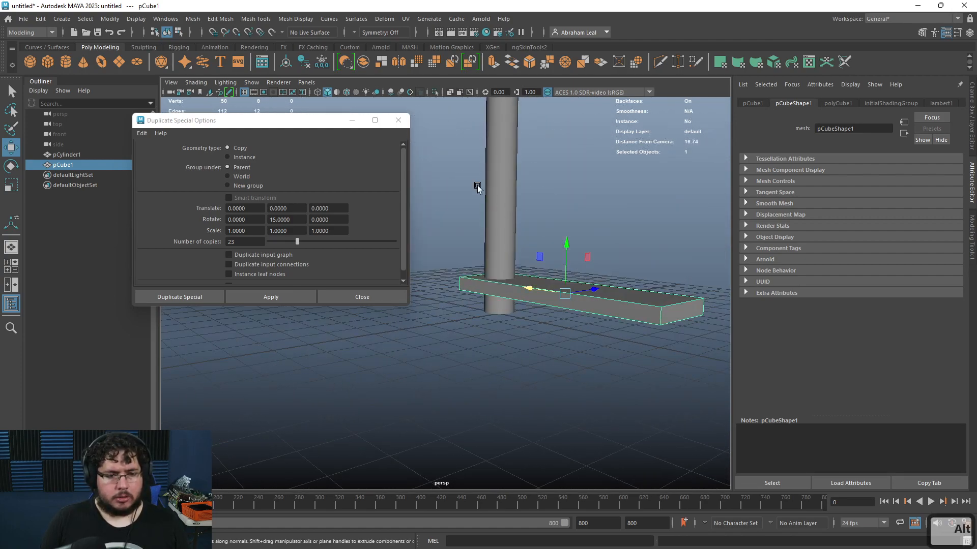
Step: Bevel the plank's edges with a fraction of 0.3
click(531, 62)
alt+drag(569, 224, 491, 280)
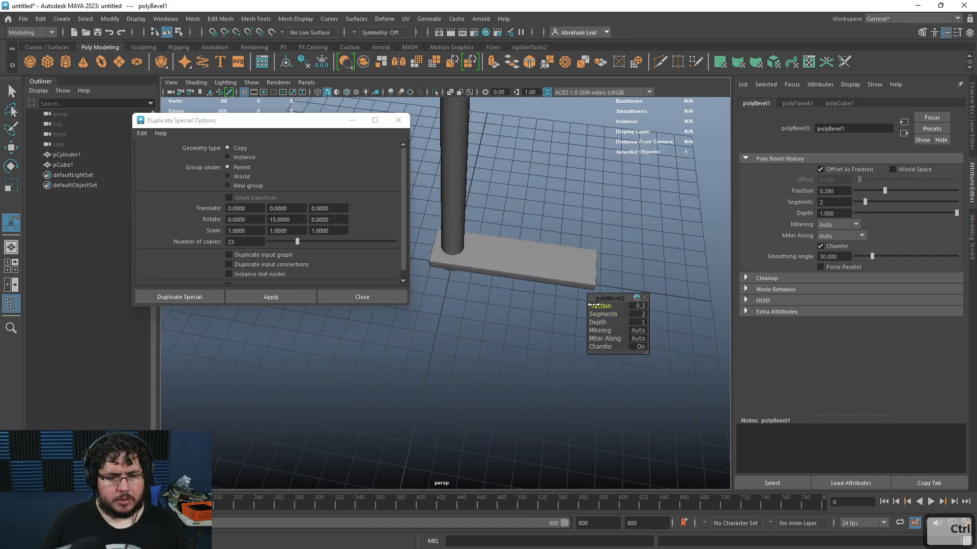
click(607, 202)
alt+drag(606, 202, 600, 153)
click(562, 295)
Step: Scale the plank to lengthen it outward from the pole
key(r)
alt+drag(563, 297, 529, 367)
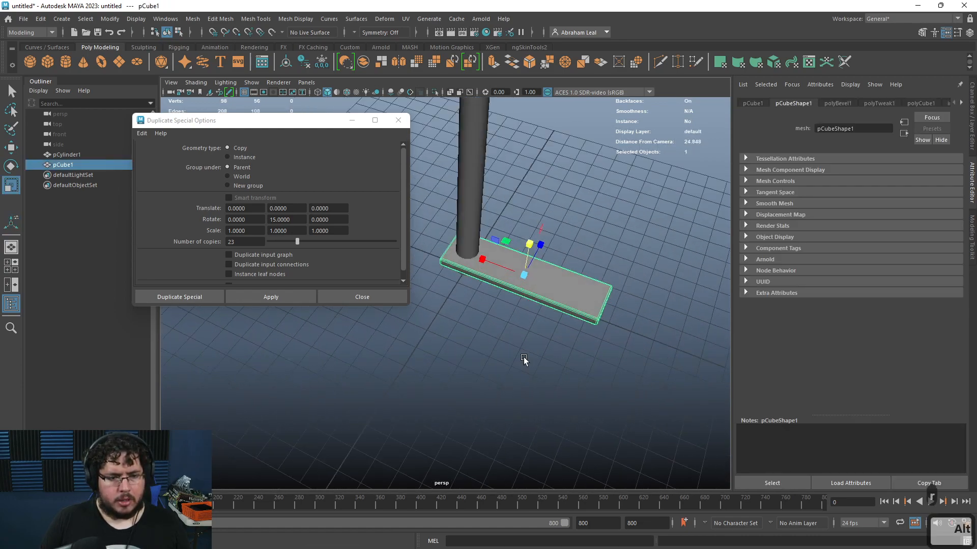
drag(482, 258, 556, 299)
key(w)
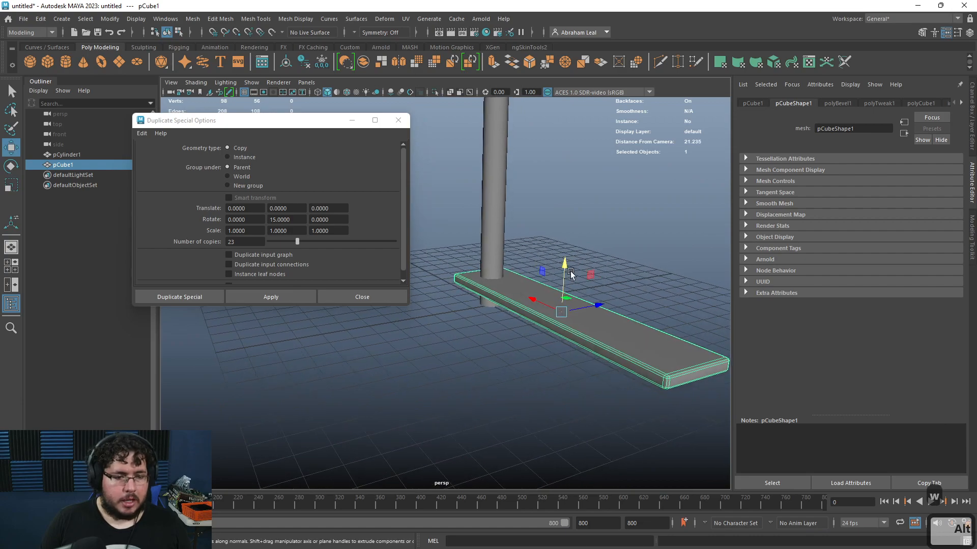
Step: Switch to the web browser and search Google for step measurements
key(super)
key(super)
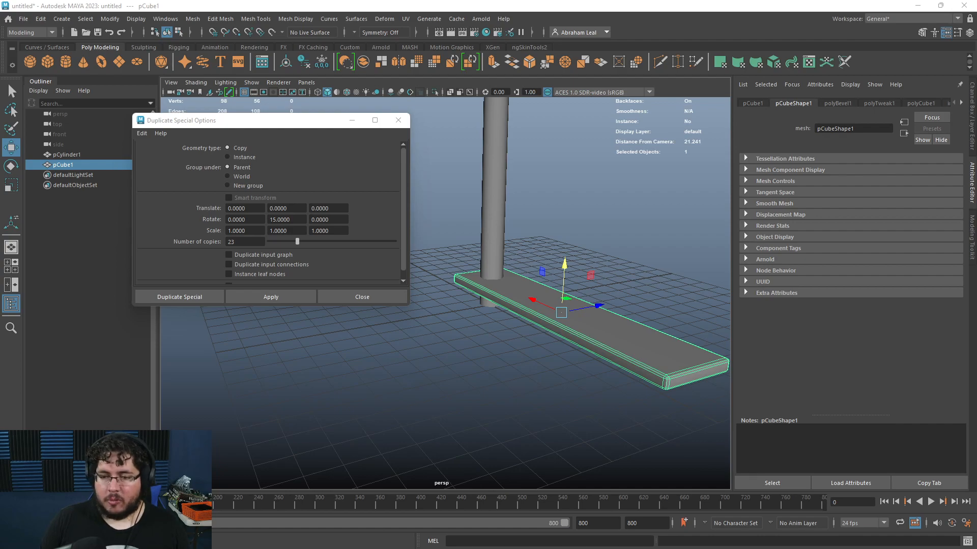
drag(336, 34, 331, 1)
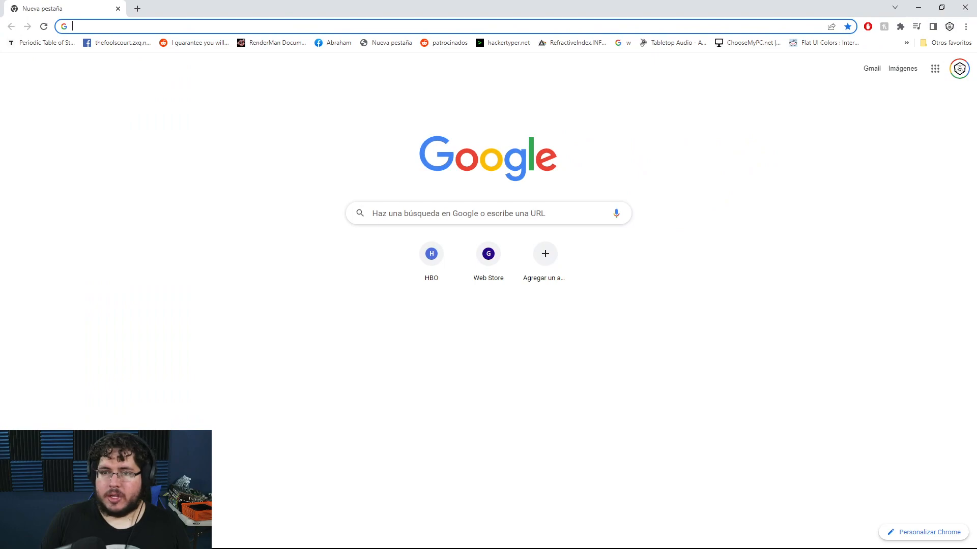
click(767, 116)
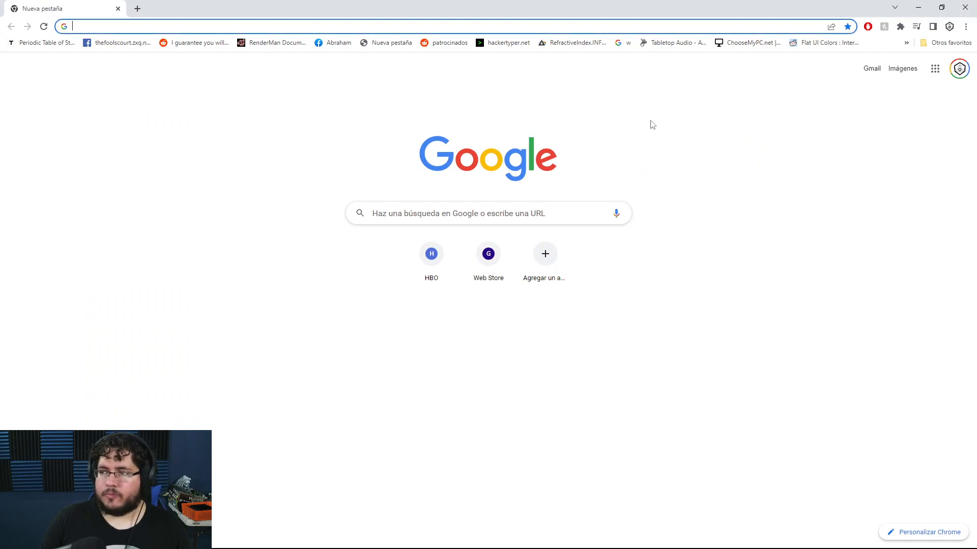
text(step)
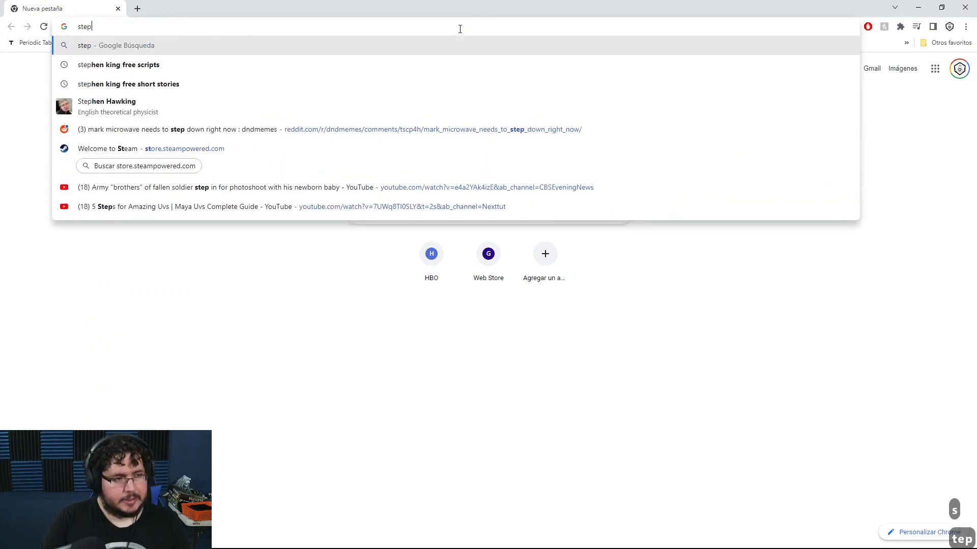
text( measu)
key(Down)
key(Return)
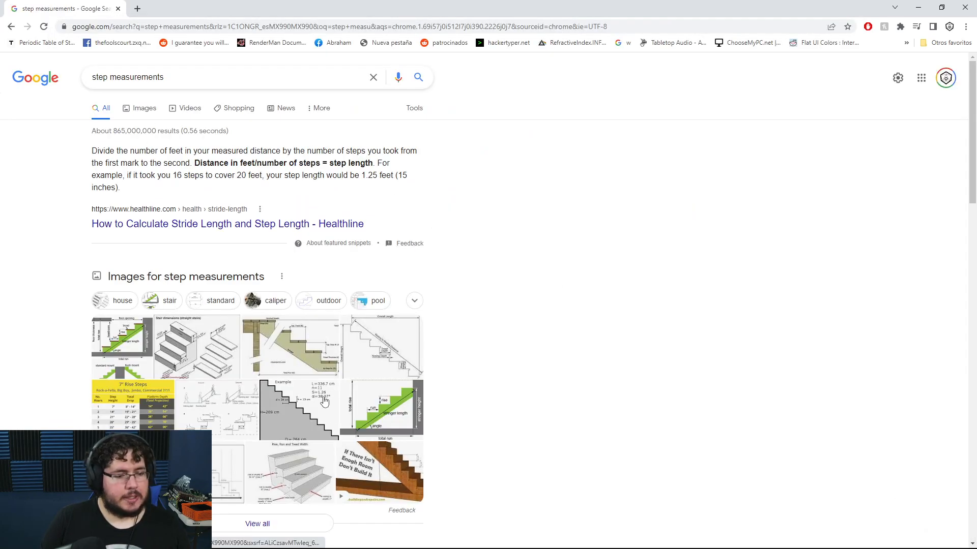
Step: Browse stair dimension reference images, refining the search to step measurements cm
click(360, 408)
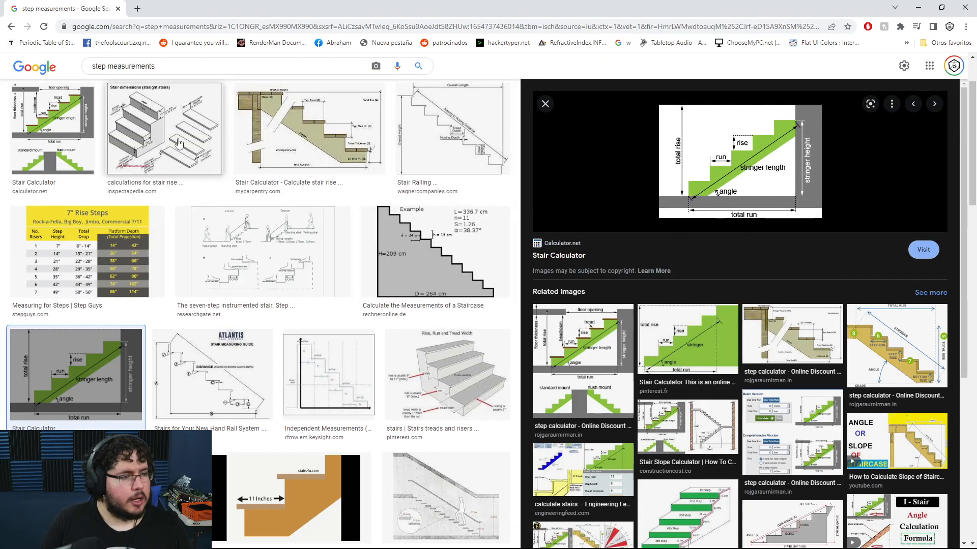
click(127, 250)
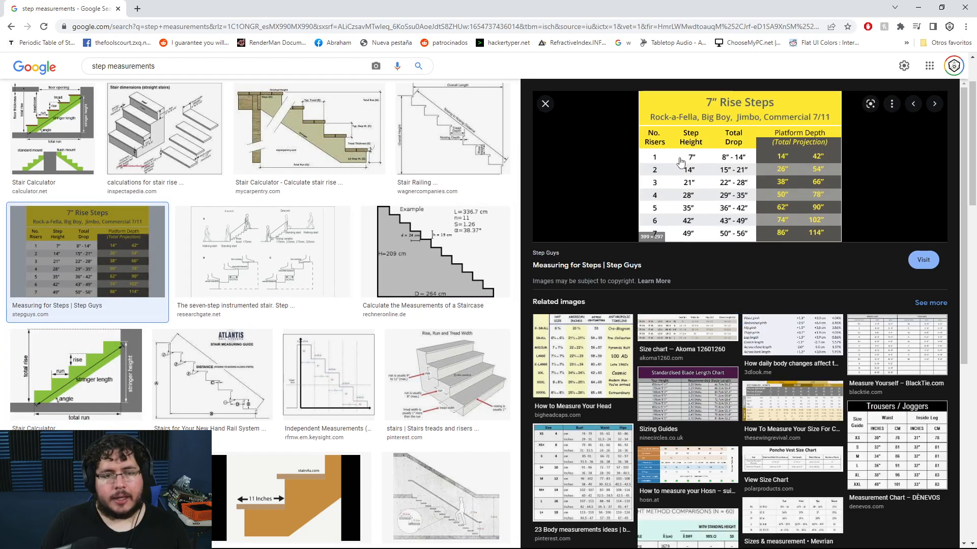
click(438, 369)
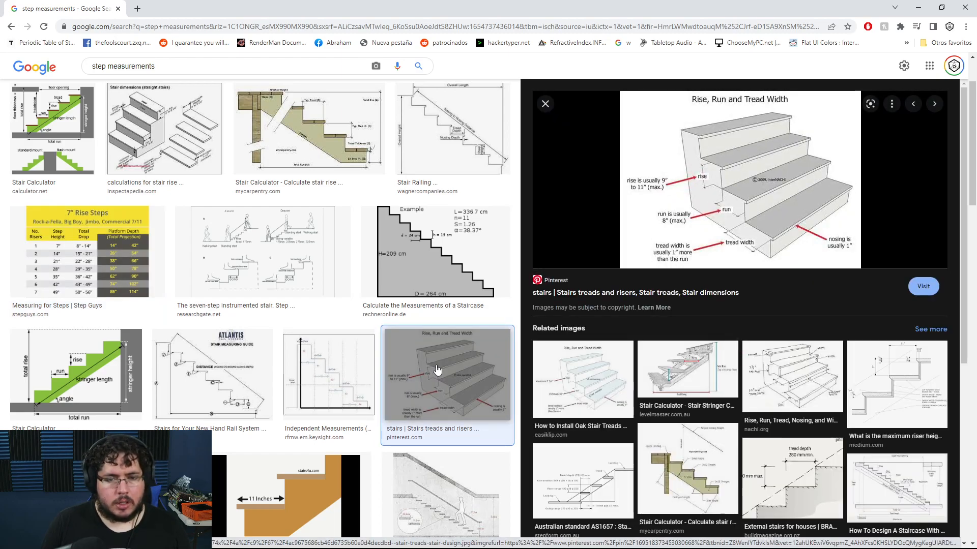
scroll(260, 356, down, 2)
scroll(147, 122, up, 4)
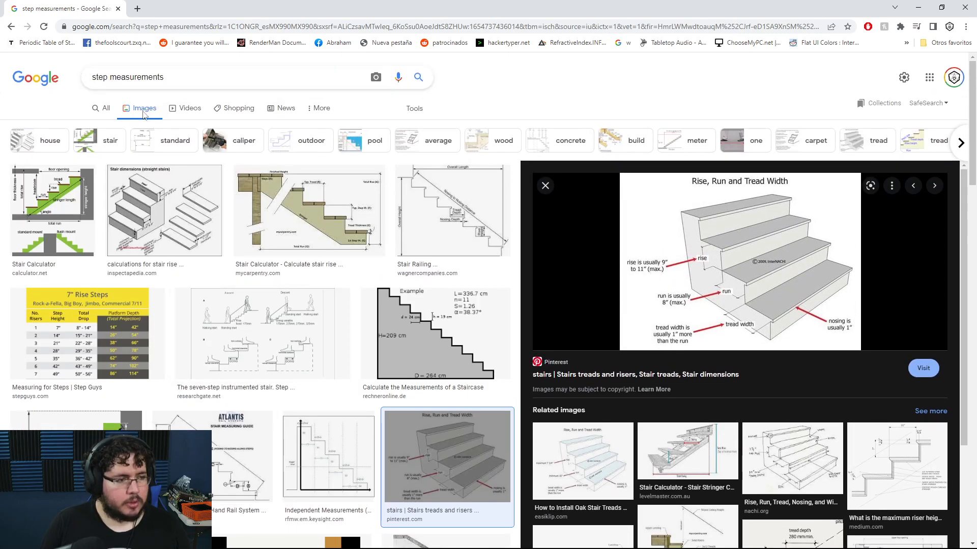
text(cm)
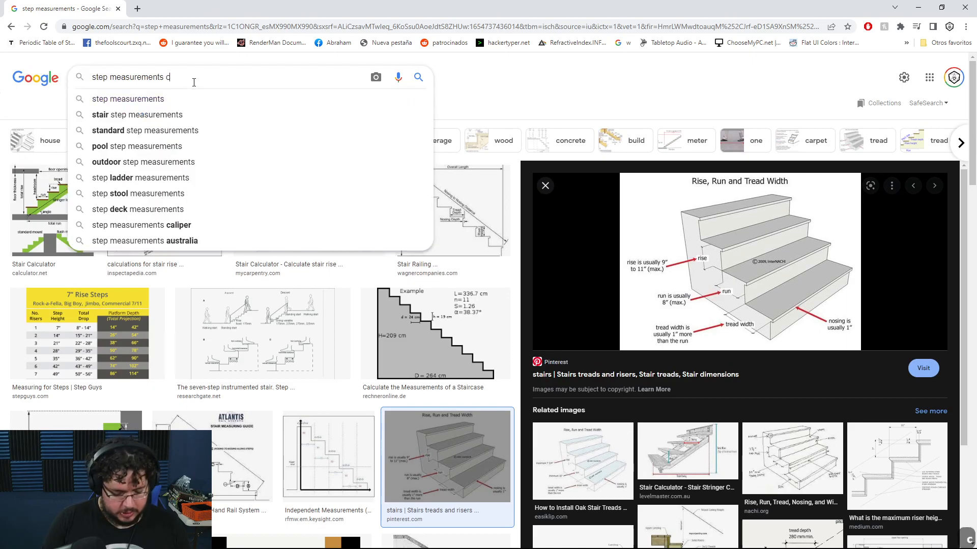
key(Return)
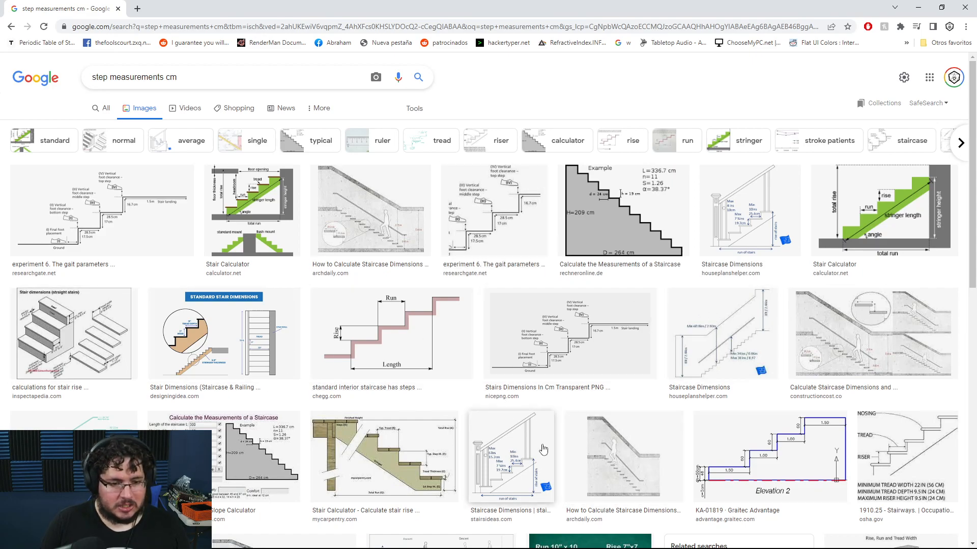
click(585, 316)
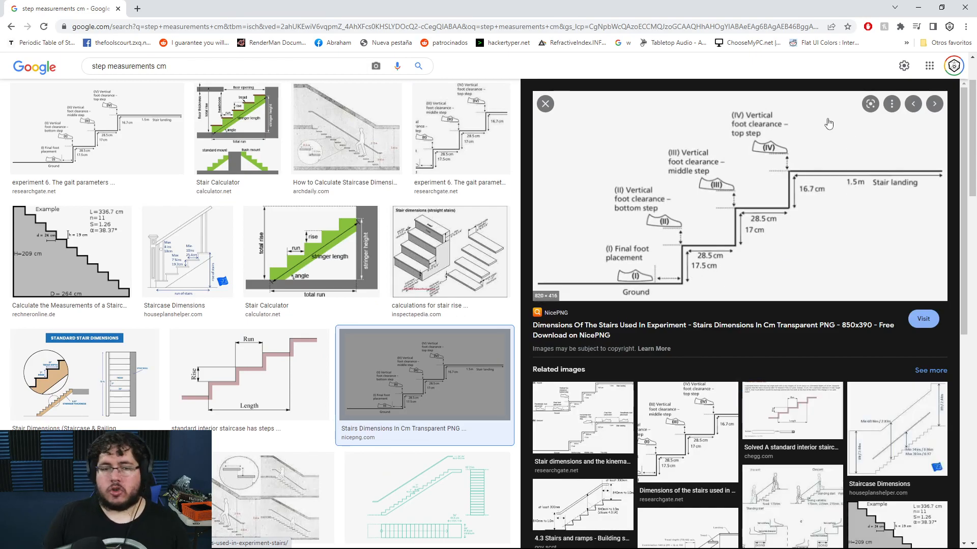
Step: Return to Maya and snap the plank's pivot to the centre of the pole
click(918, 11)
click(611, 264)
click(584, 323)
alt+drag(584, 323, 570, 281)
alt+right_drag(570, 281, 580, 338)
alt+middle_drag(580, 338, 549, 311)
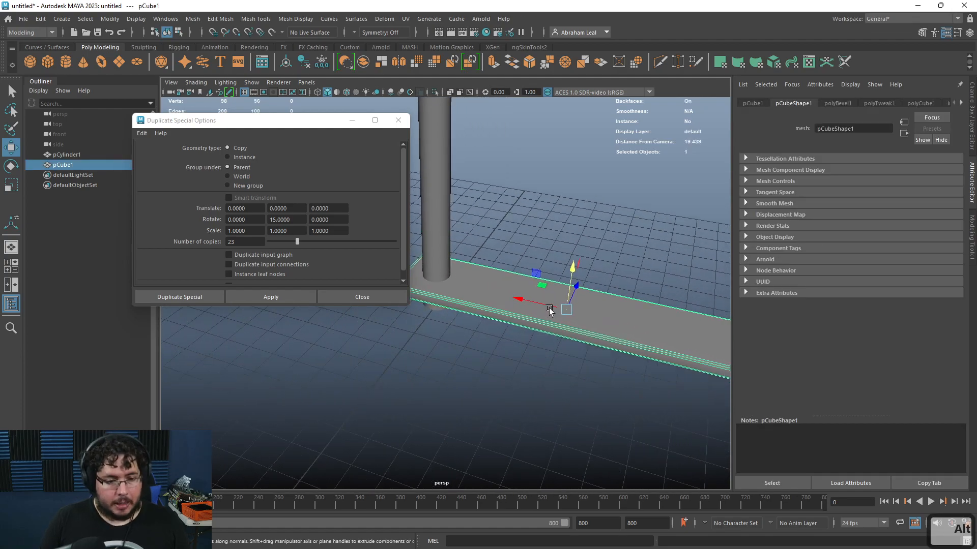
key(d)
key(v)
drag(520, 300, 527, 259)
key(x)
scroll(431, 310, down, 3)
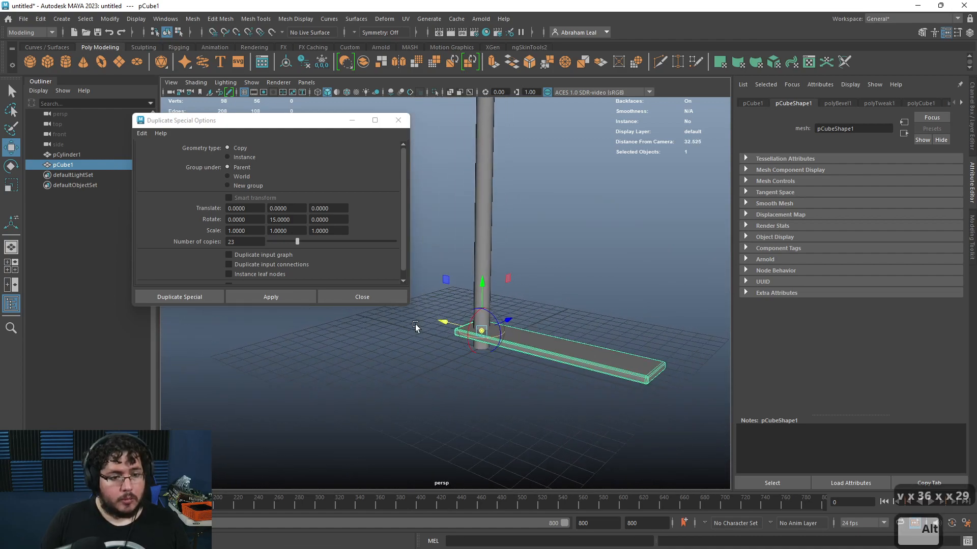
scroll(522, 250, down, 3)
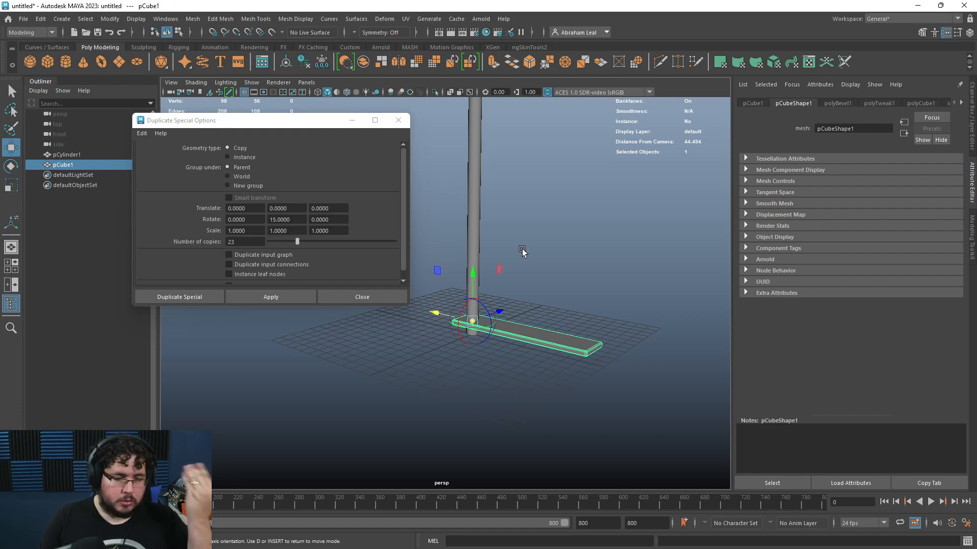
scroll(522, 250, up, 4)
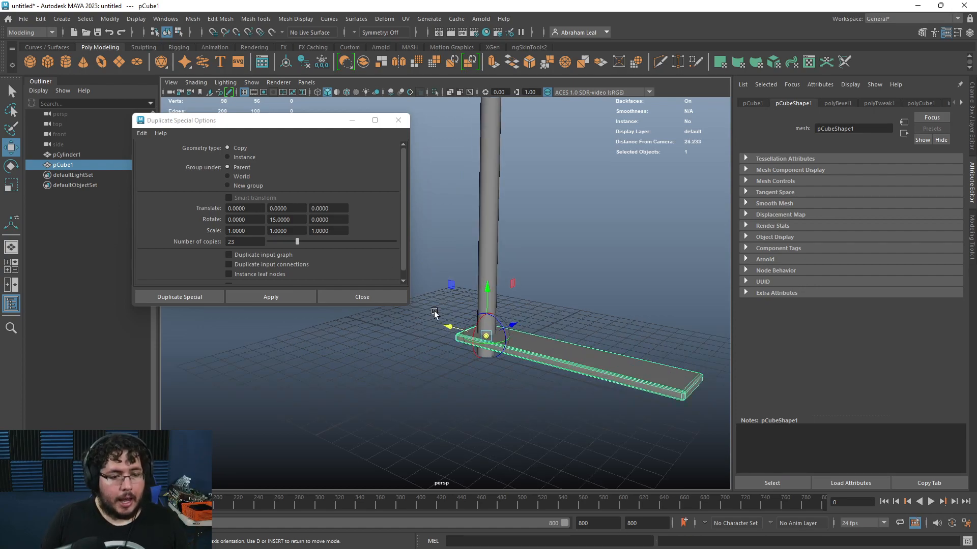
Step: Set the Duplicate Special translate Y offset to 17
key(w)
click(693, 321)
click(573, 361)
drag(295, 209, 243, 212)
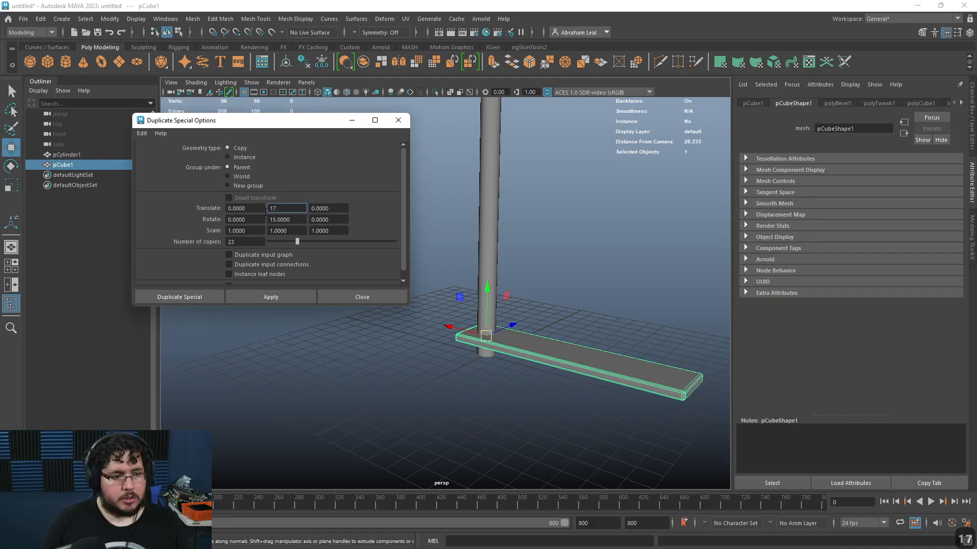
alt+drag(580, 304, 606, 323)
scroll(536, 327, up, 2)
key(ctrl+a)
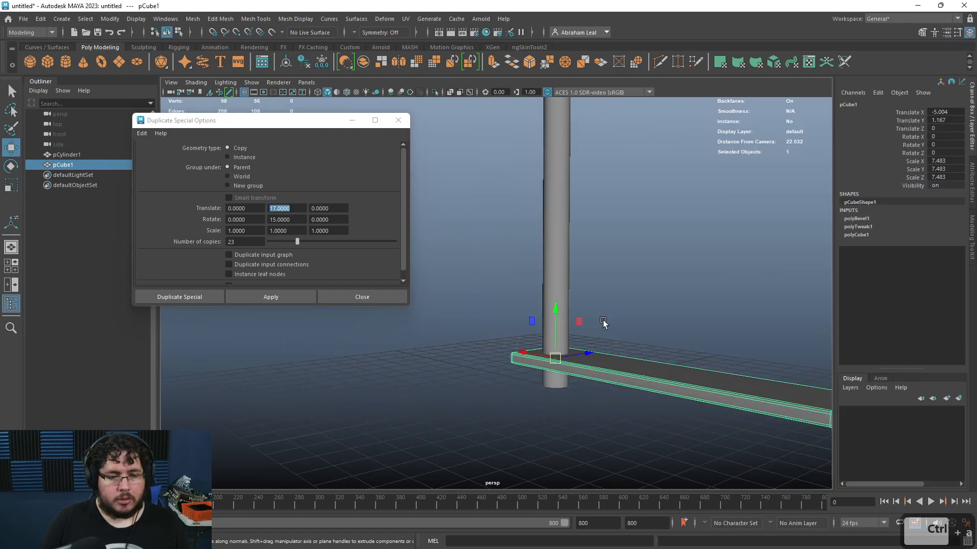
key(ctrl+z)
key(ctrl+z)
key(ctrl+z)
key(ctrl+z)
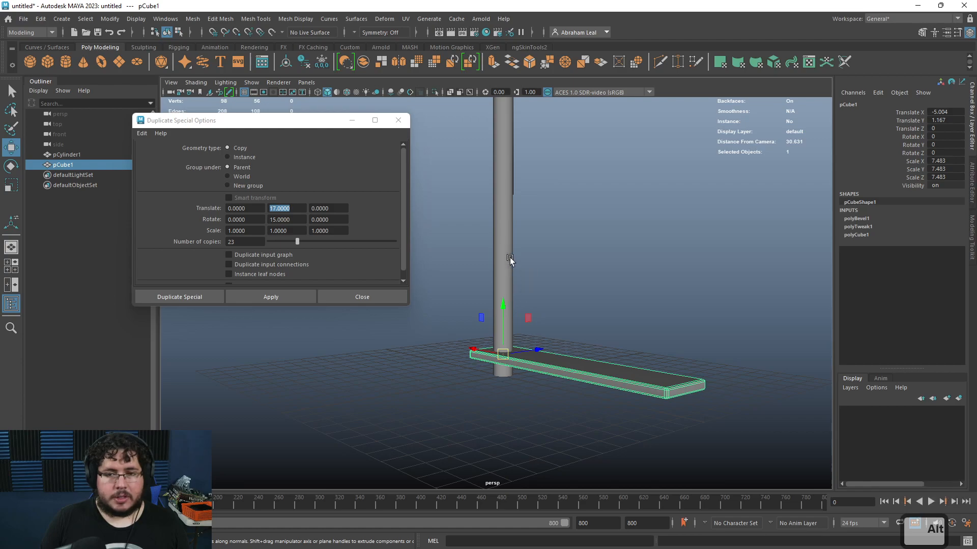
key(ctrl+z)
key(ctrl+z)
key(ctrl+z)
key(ctrl+z)
key(ctrl+z)
key(ctrl+z)
key(ctrl+z)
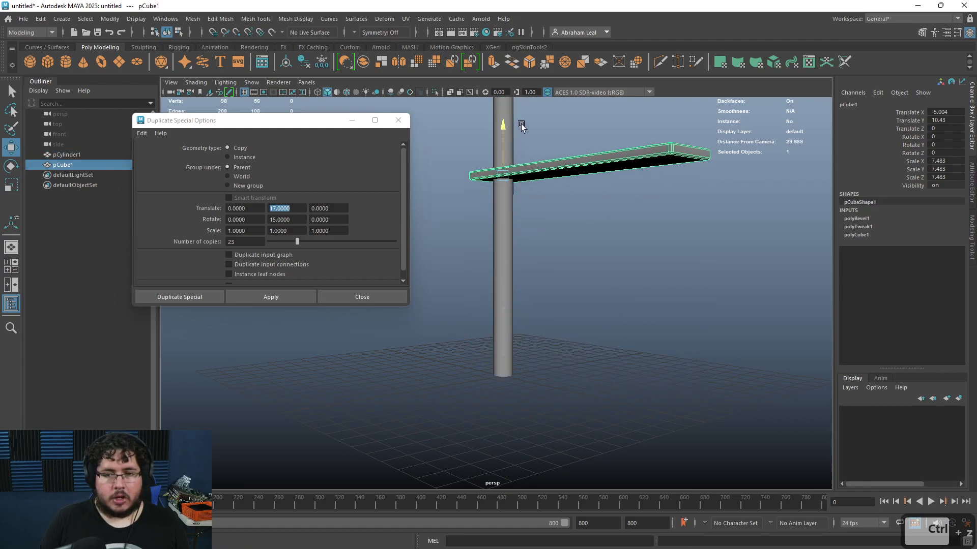
key(ctrl+z)
drag(500, 307, 508, 285)
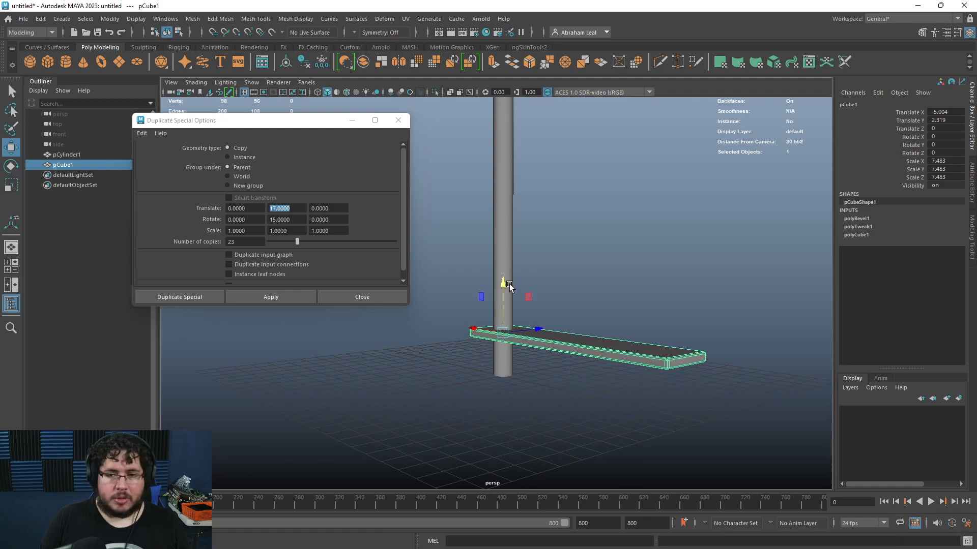
key(ctrl+z)
Step: Set the Duplicate Special translate Y offset to 2.3
click(304, 219)
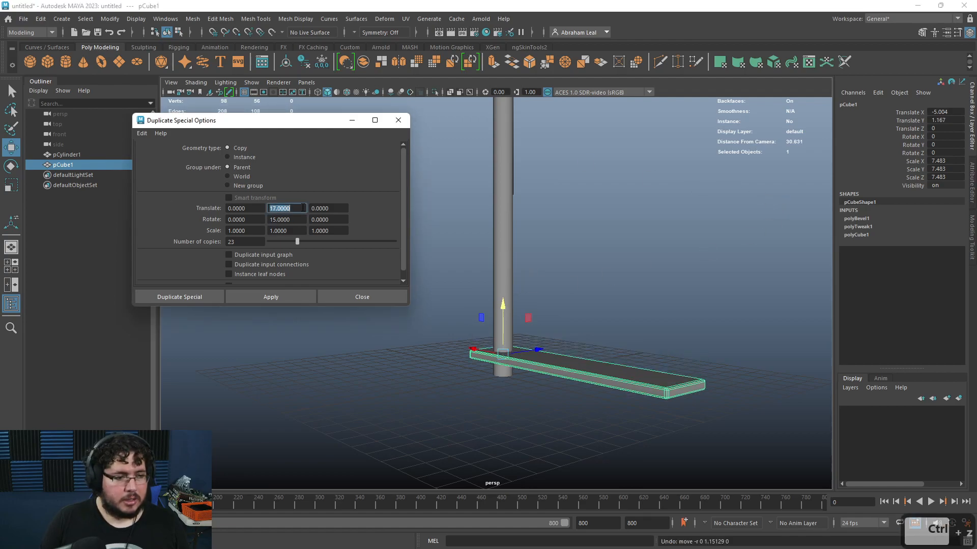
text(2.)
alt+drag(519, 267, 534, 293)
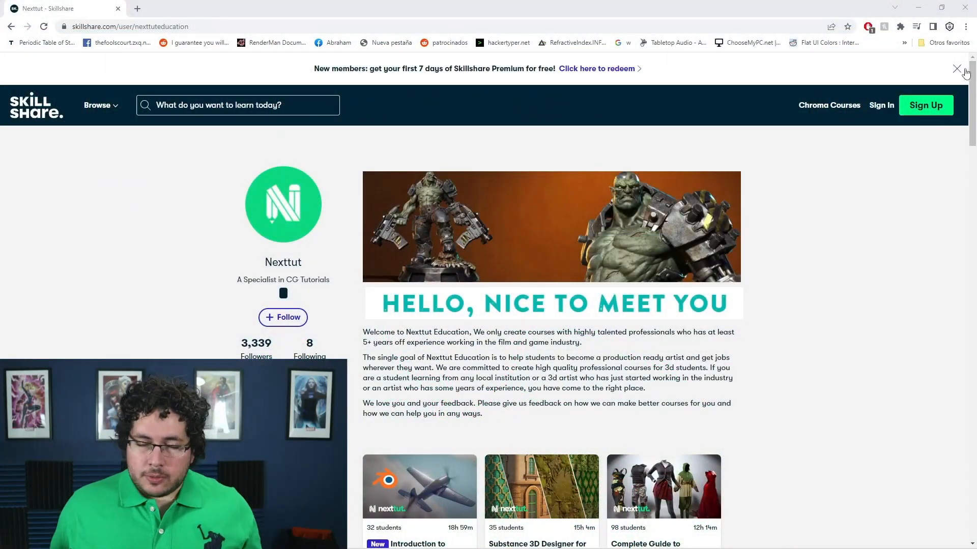
scroll(972, 75, down, 3)
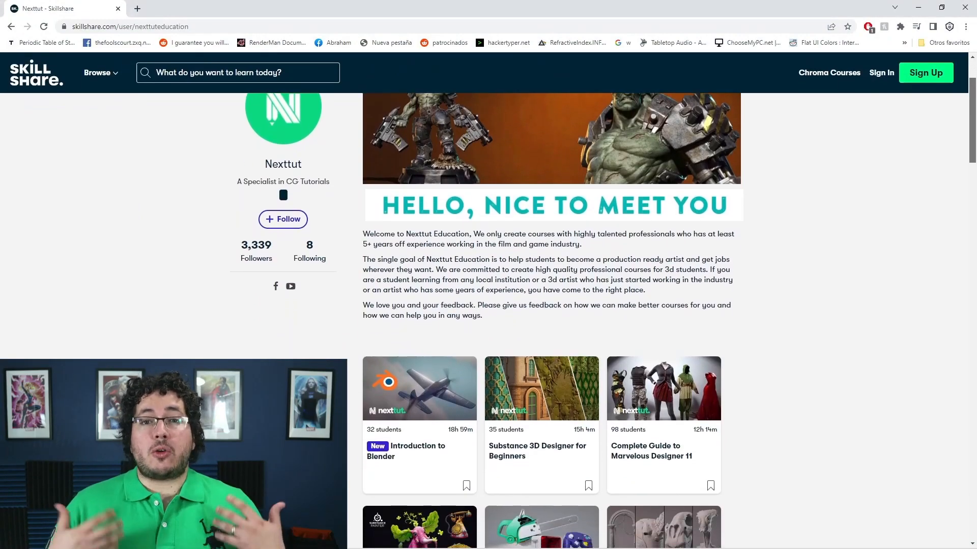
scroll(539, 306, down, 3)
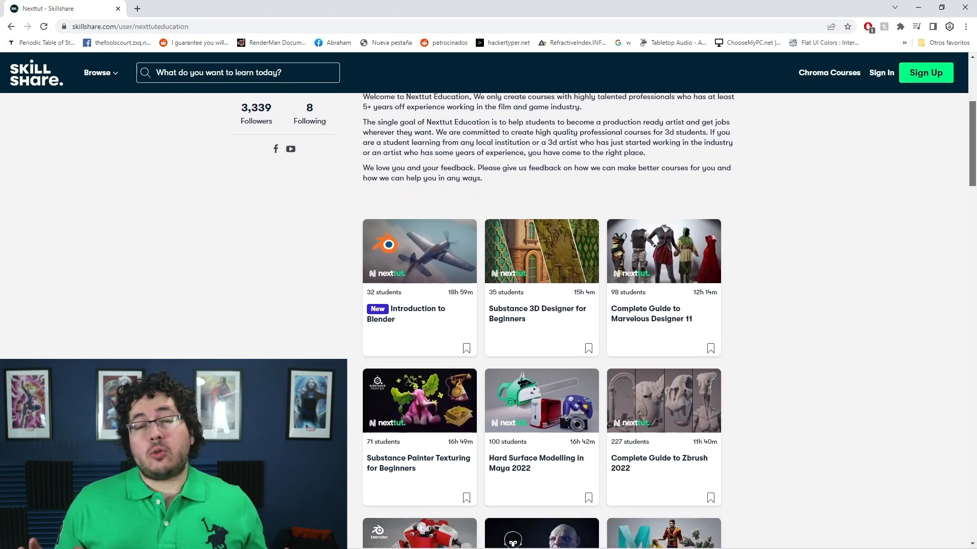
scroll(539, 306, down, 1)
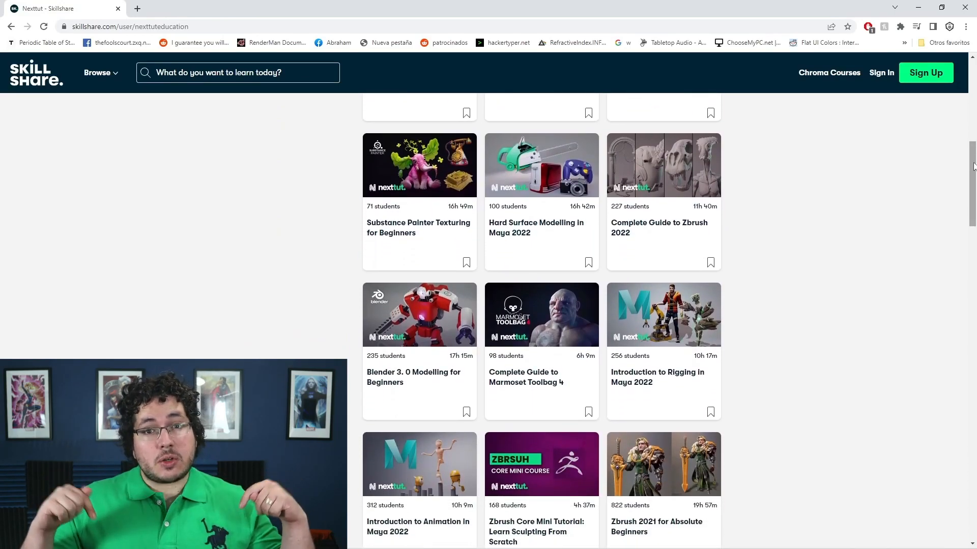
drag(972, 178, 946, 288)
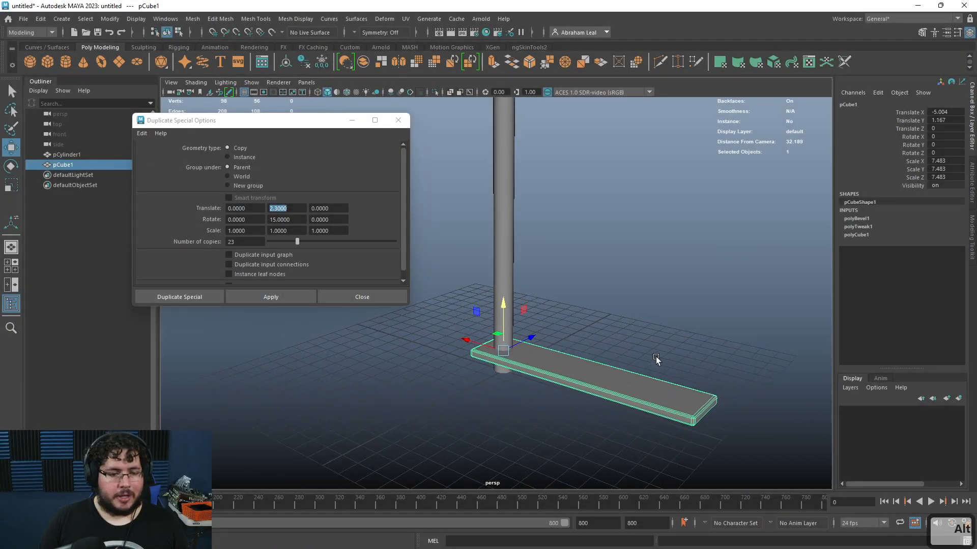
alt+drag(655, 356, 622, 347)
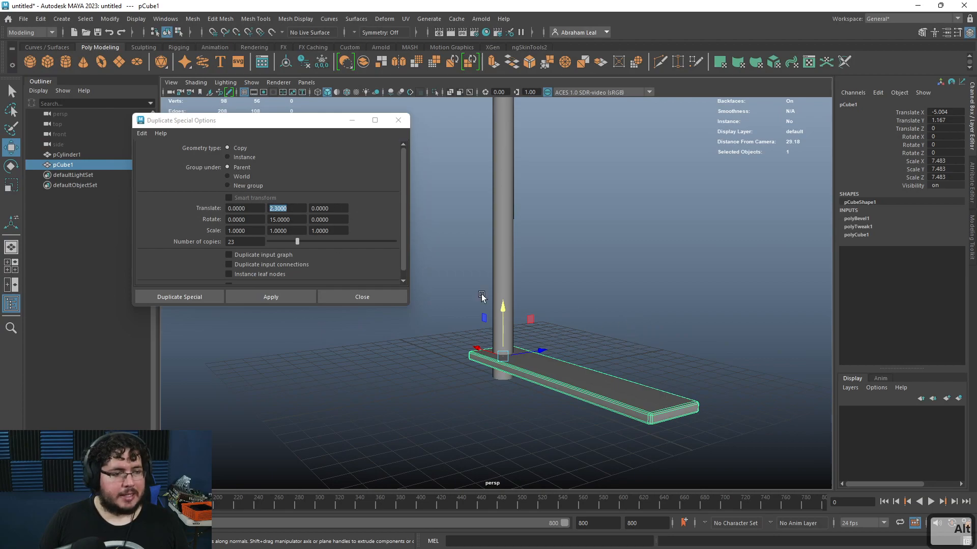
alt+drag(502, 306, 550, 399)
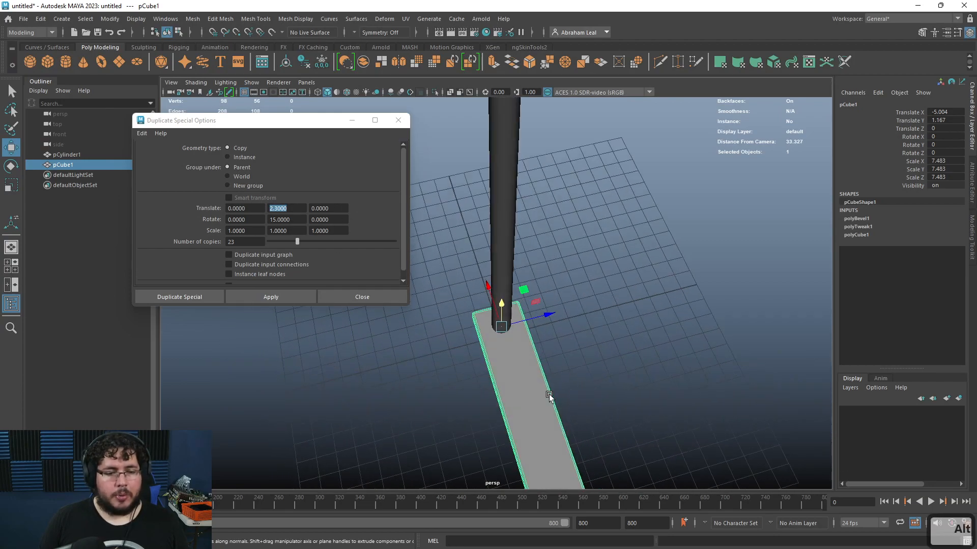
key(e)
drag(493, 369, 517, 363)
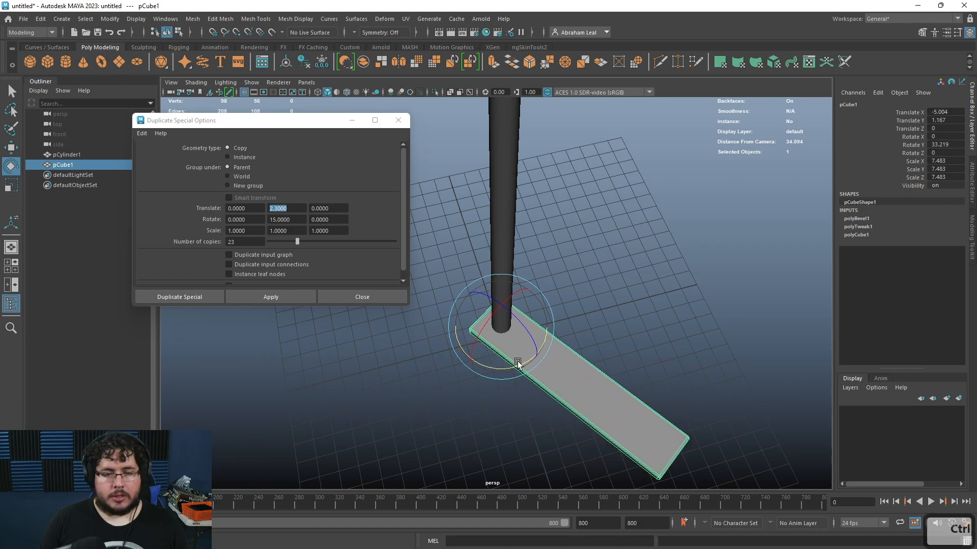
key(ctrl+z)
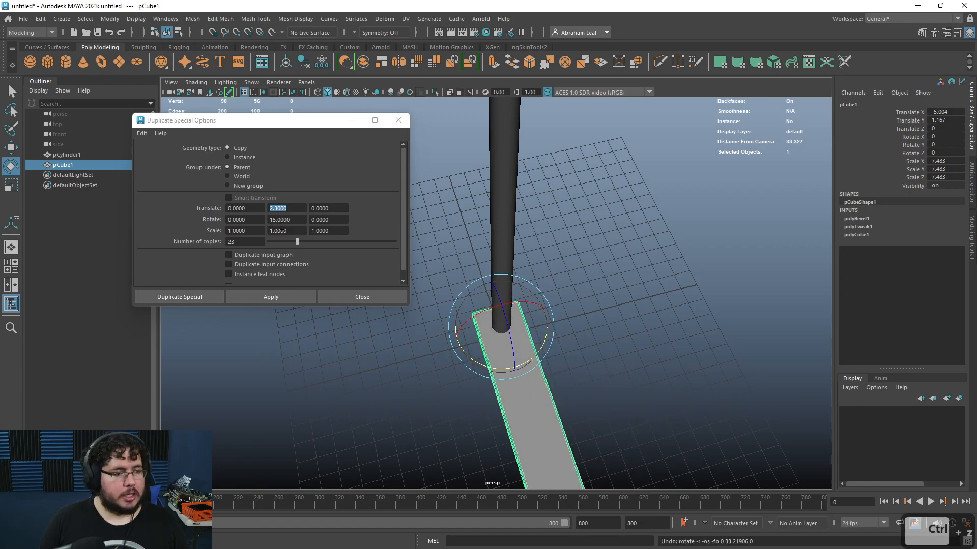
Step: Set the Duplicate Special rotate Y offset to 20 and apply it to array 23 copies of the plank around the pole
click(294, 220)
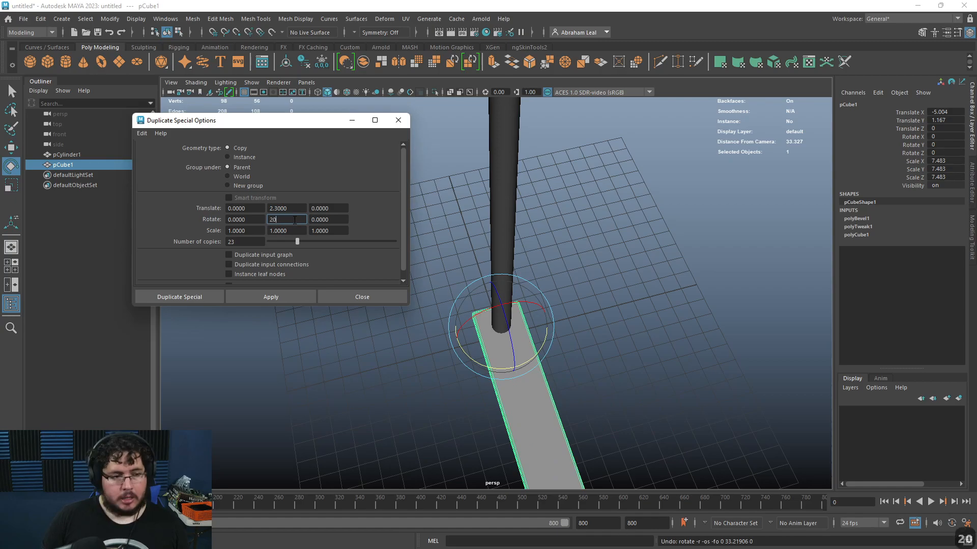
click(278, 296)
alt+drag(392, 424, 443, 318)
alt+right_drag(443, 318, 404, 295)
alt+middle_drag(440, 275, 473, 381)
alt+drag(474, 381, 527, 347)
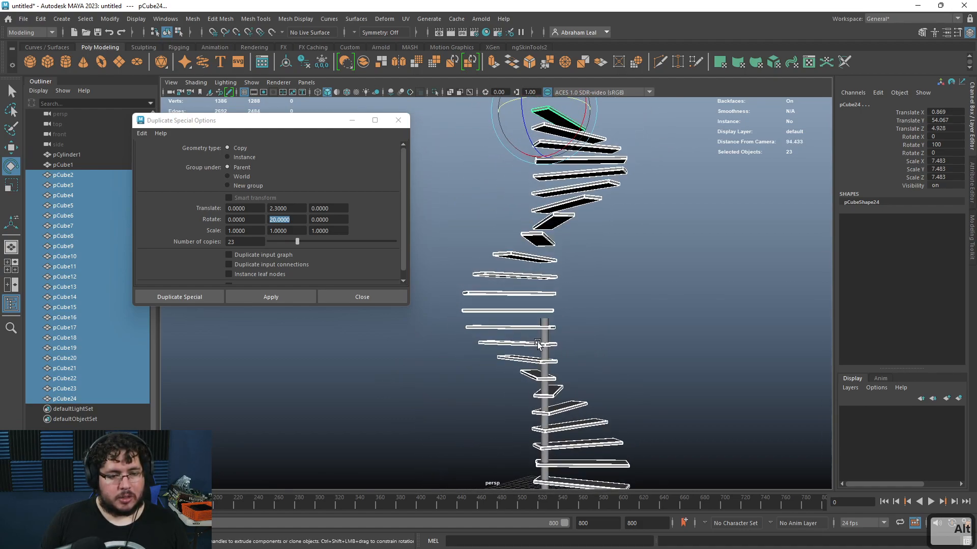
Step: Extend the pole by moving its top ring of vertices upward past the highest step
click(544, 337)
right_drag(543, 336, 487, 219)
drag(451, 264, 588, 349)
key(w)
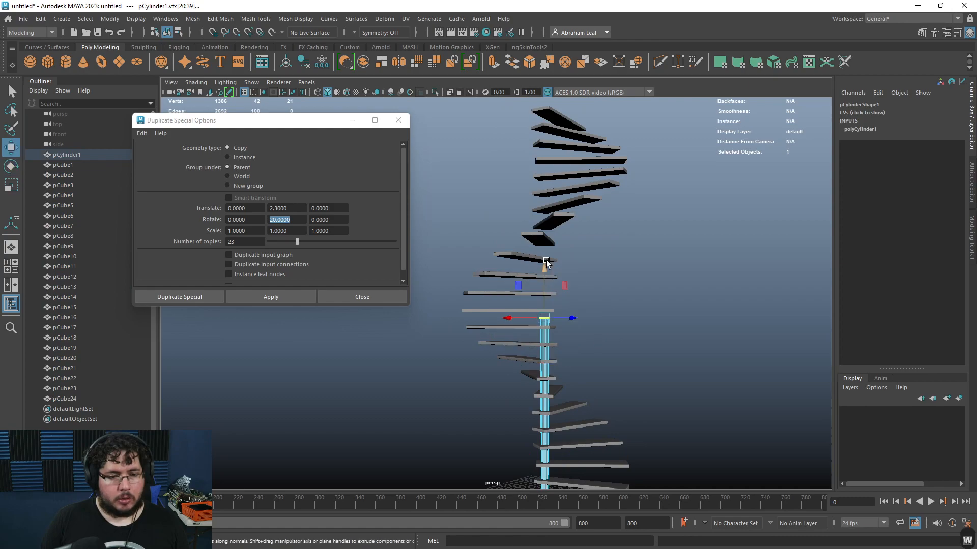
alt+drag(561, 83, 555, 166)
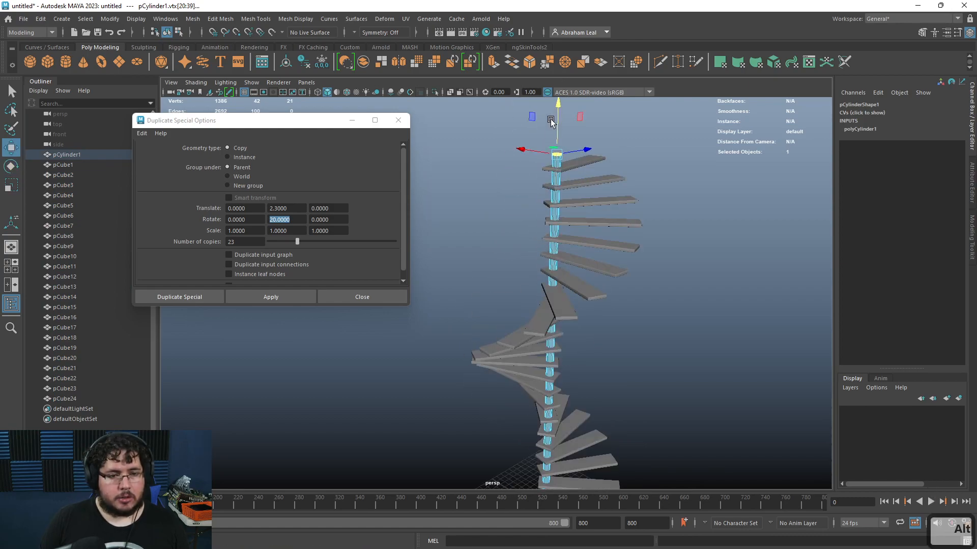
alt+drag(550, 121, 479, 132)
right_drag(510, 158, 599, 131)
Step: Orbit around the spiral staircase to inspect the steps and pole
click(608, 137)
alt+drag(666, 219, 622, 242)
alt+right_drag(622, 240, 610, 329)
alt+drag(611, 329, 606, 339)
alt+right_drag(606, 339, 636, 427)
alt+middle_drag(636, 427, 636, 321)
alt+right_drag(636, 320, 707, 399)
alt+drag(692, 394, 593, 356)
alt+right_drag(593, 356, 639, 370)
alt+drag(639, 370, 510, 362)
click(476, 339)
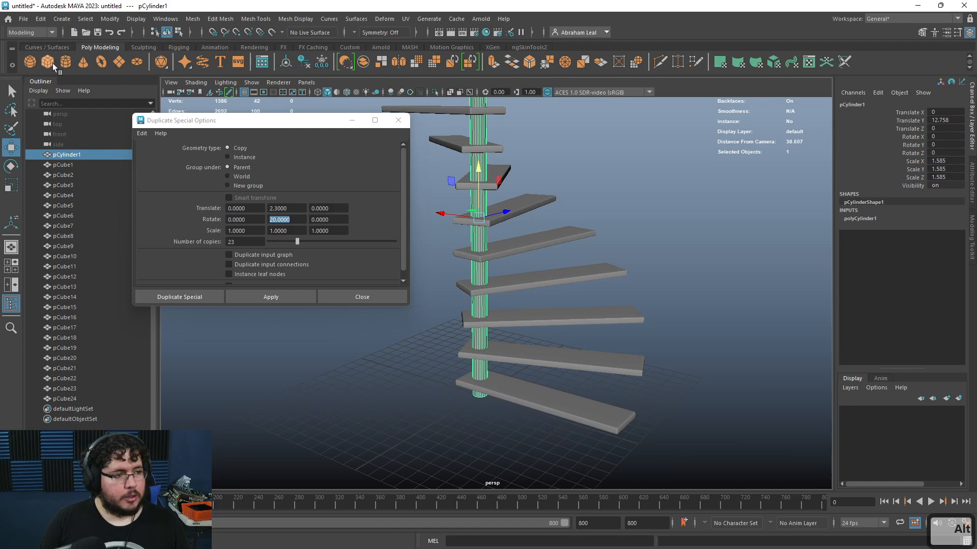
Step: Create a new cylinder and scale it down into a thin baluster
click(65, 62)
alt+drag(728, 413, 756, 410)
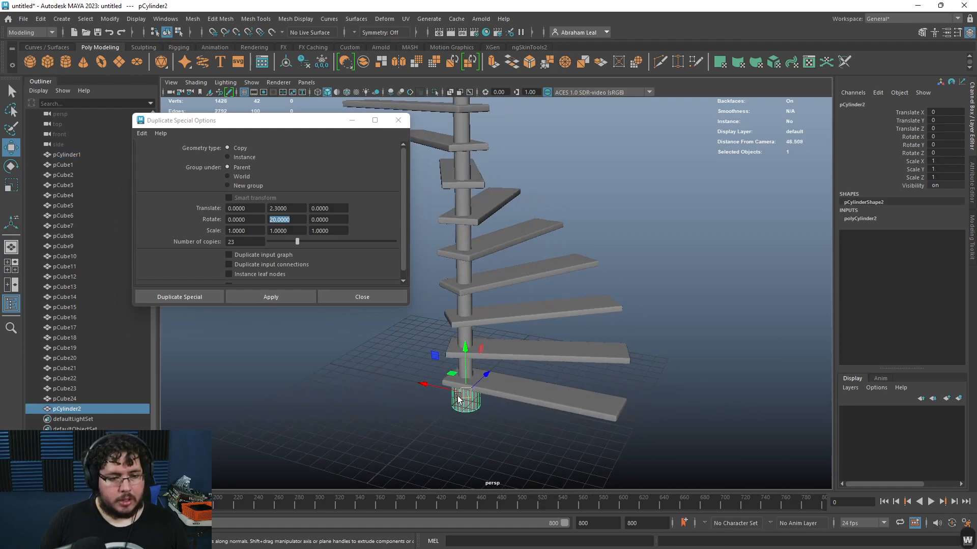
drag(458, 397, 614, 426)
key(r)
drag(613, 367, 557, 274)
scroll(598, 377, up, 3)
key(r)
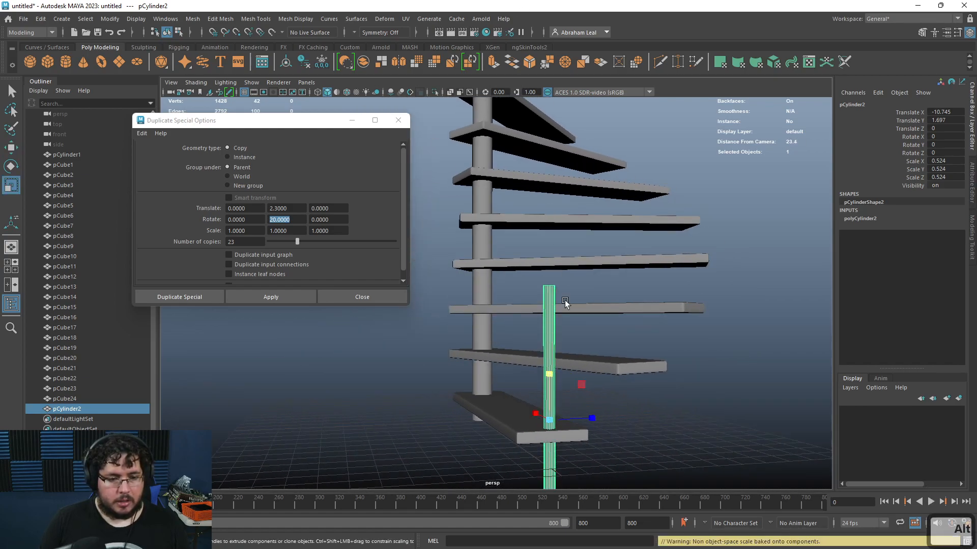
Step: Position the baluster upright on the outer end of the bottom step
scroll(557, 285, down, 4)
key(w)
drag(531, 327, 528, 187)
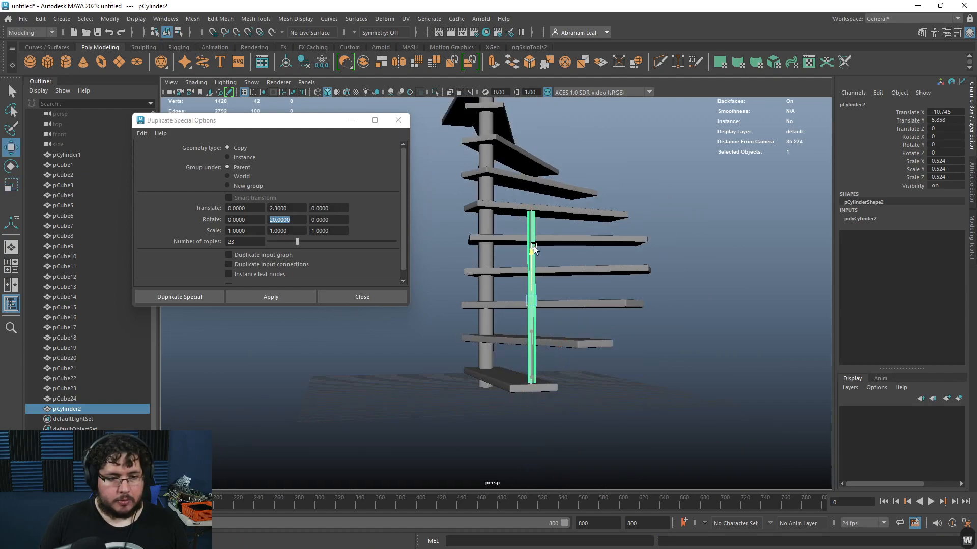
key(r)
drag(534, 254, 535, 263)
key(w)
click(666, 321)
alt+drag(666, 322, 556, 346)
click(541, 308)
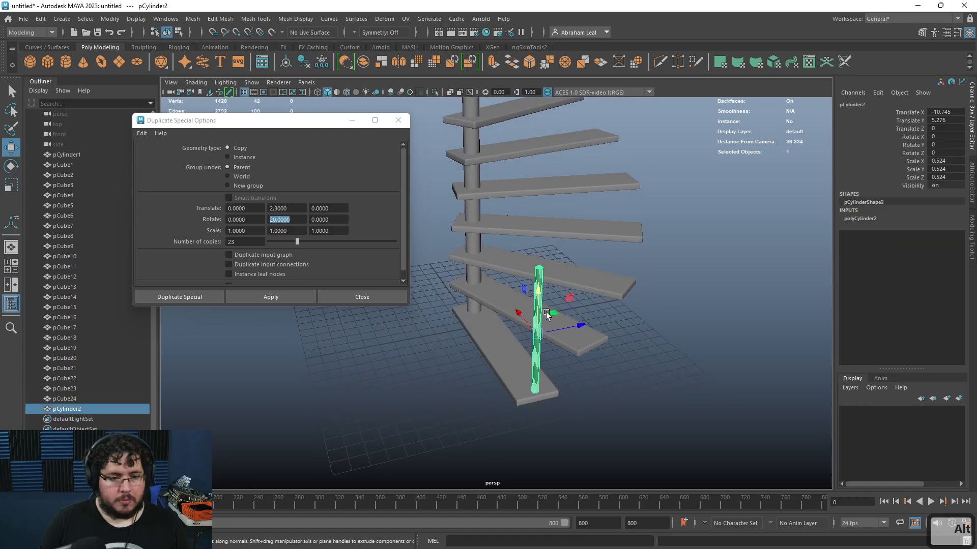
Step: Bevel the top edge of the baluster
scroll(600, 316, up, 5)
alt+drag(600, 317, 606, 279)
scroll(607, 279, up, 5)
right_drag(606, 231, 611, 194)
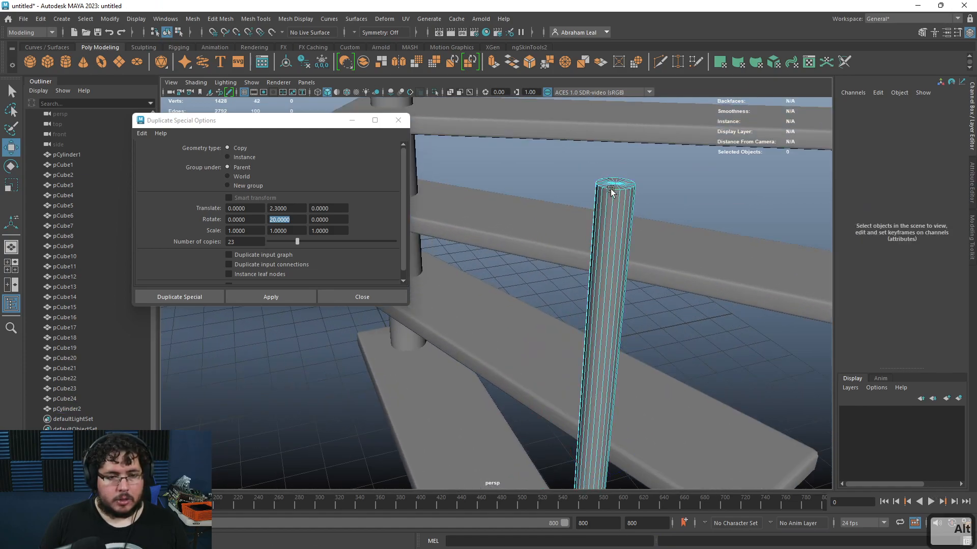
click(612, 191)
key(q)
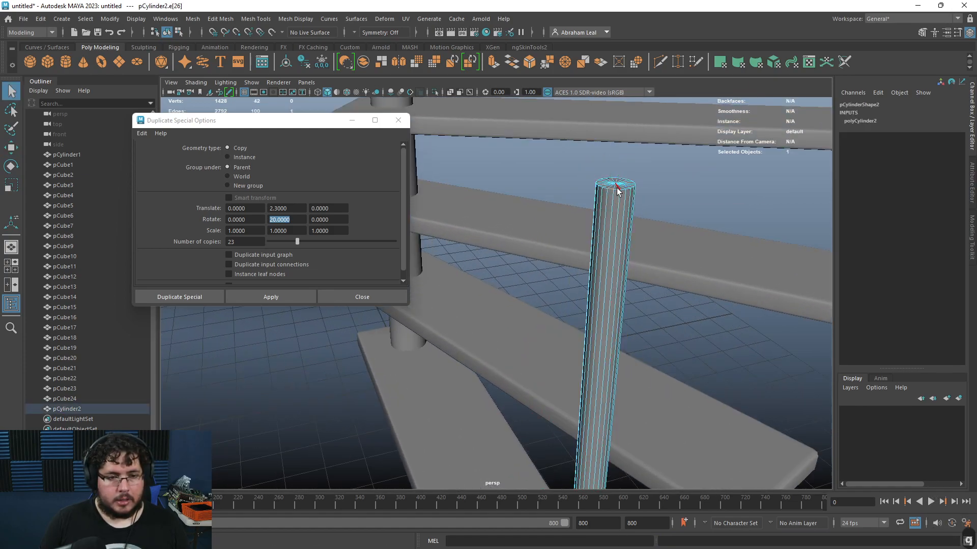
click(531, 65)
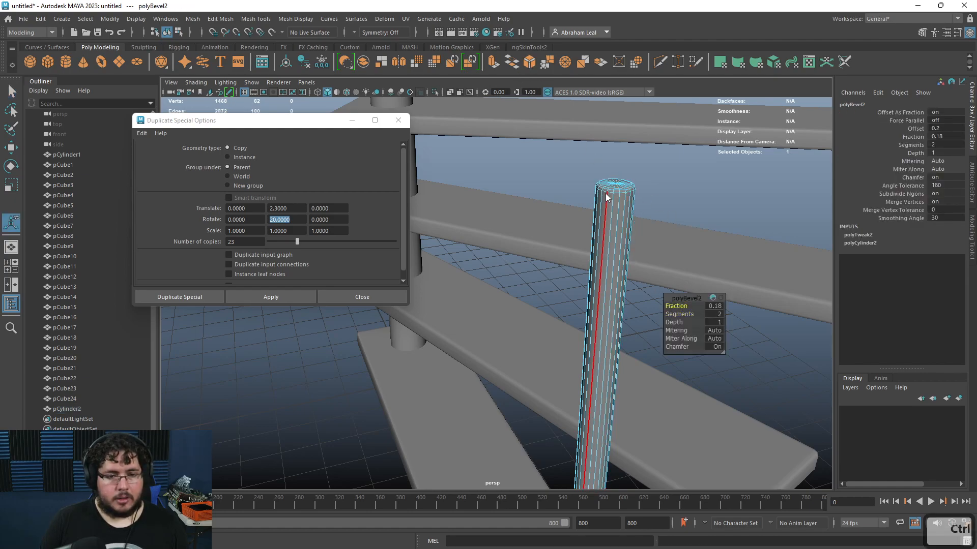
key(q)
right_drag(606, 197, 644, 172)
click(664, 213)
Step: Switch the Duplicate Special geometry type to Instance and snap the baluster's pivot to the pole's centre
scroll(667, 226, down, 6)
alt+drag(583, 360, 552, 272)
click(547, 265)
click(244, 157)
alt+drag(645, 314, 591, 313)
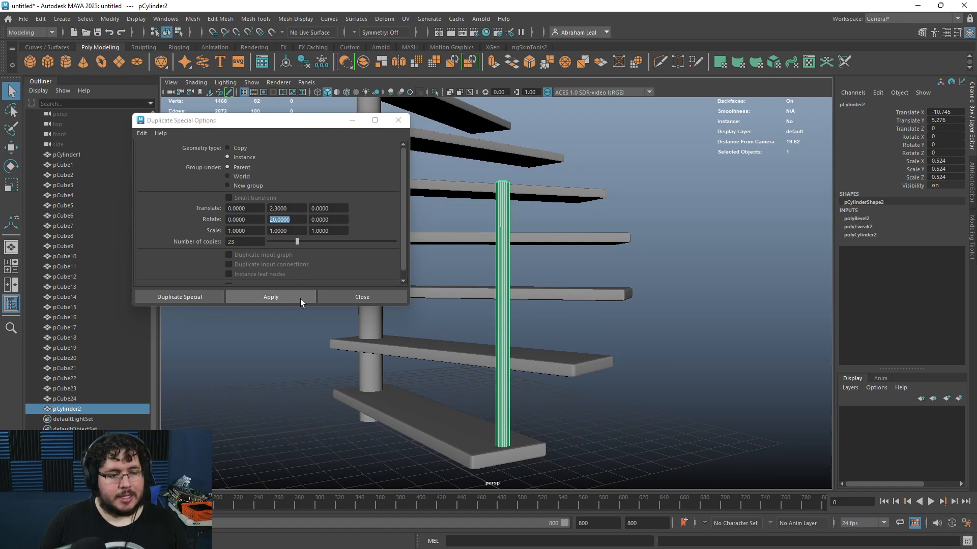
alt+drag(458, 377, 573, 389)
key(w)
key(x)
drag(626, 315, 423, 313)
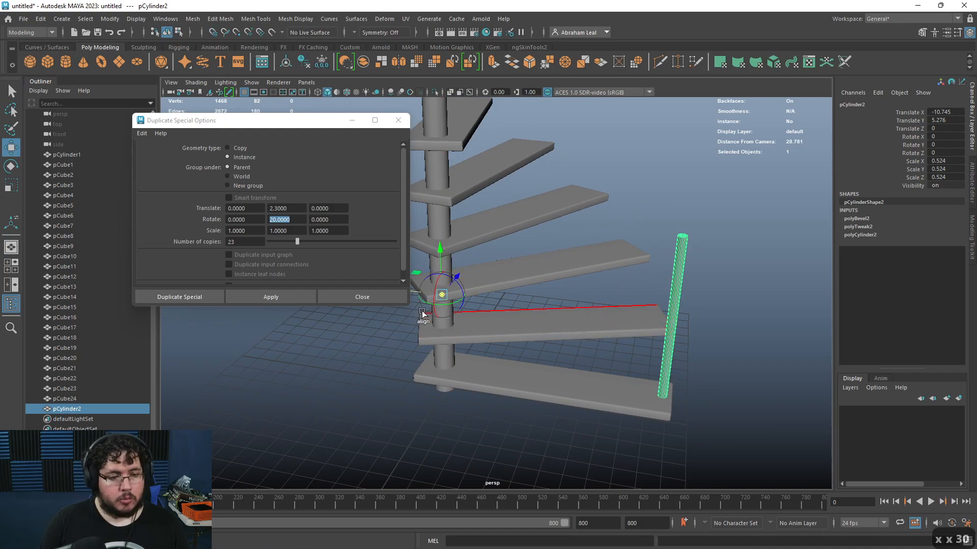
alt+drag(523, 319, 560, 348)
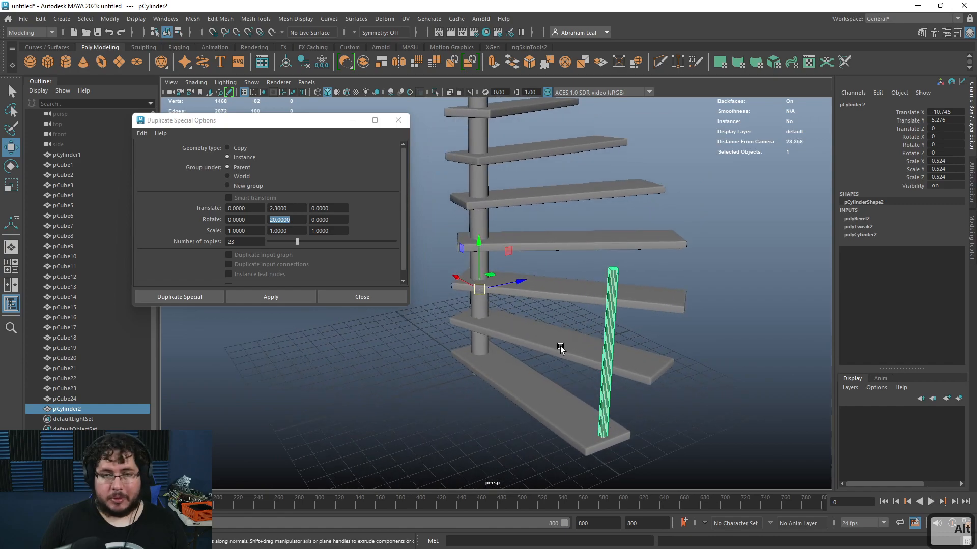
Step: Apply Duplicate Special to instance the baluster onto every step
click(275, 299)
alt+drag(632, 341, 599, 406)
alt+right_drag(598, 405, 652, 421)
alt+middle_drag(651, 420, 551, 313)
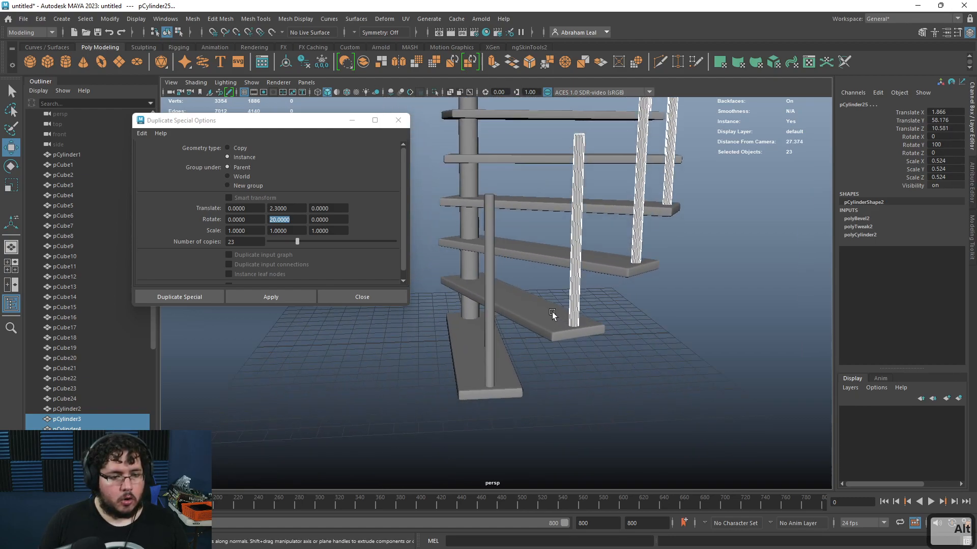
Step: Insert an edge loop near the bottom of the baluster with Multi-Cut
click(494, 281)
scroll(494, 280, up, 5)
alt+middle_drag(494, 280, 577, 288)
scroll(558, 365, up, 3)
alt+drag(577, 288, 572, 235)
scroll(572, 235, up, 3)
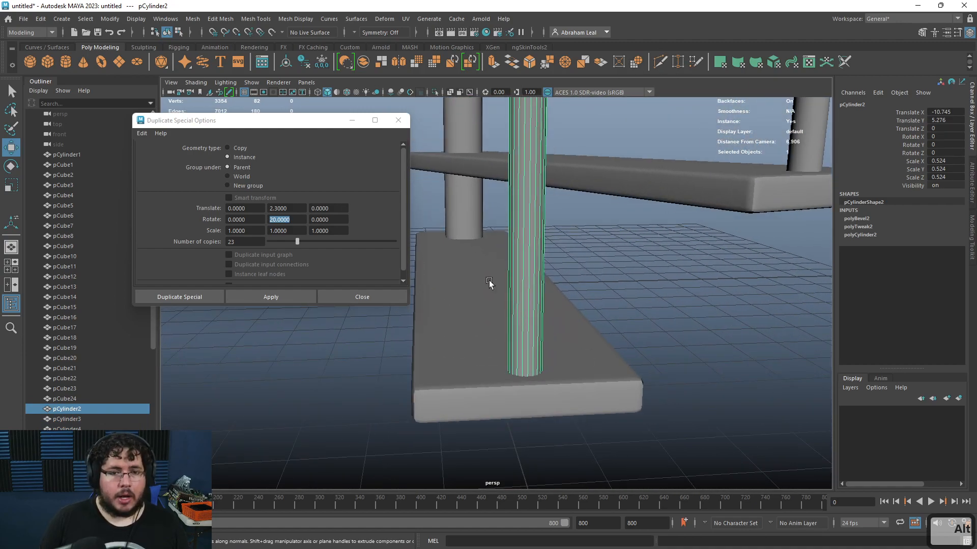
key(ctrl+shift+x)
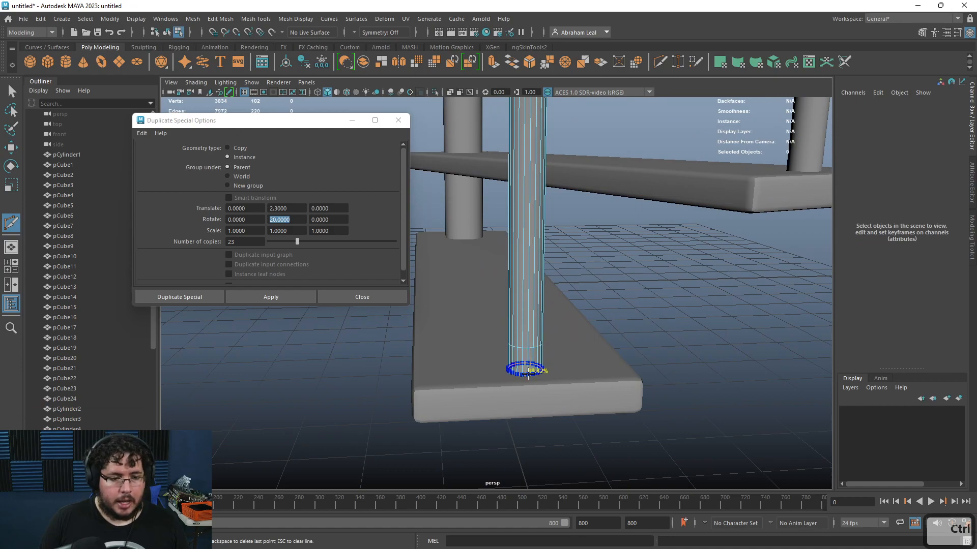
ctrl+click(529, 378)
key(q)
right_drag(533, 259, 529, 281)
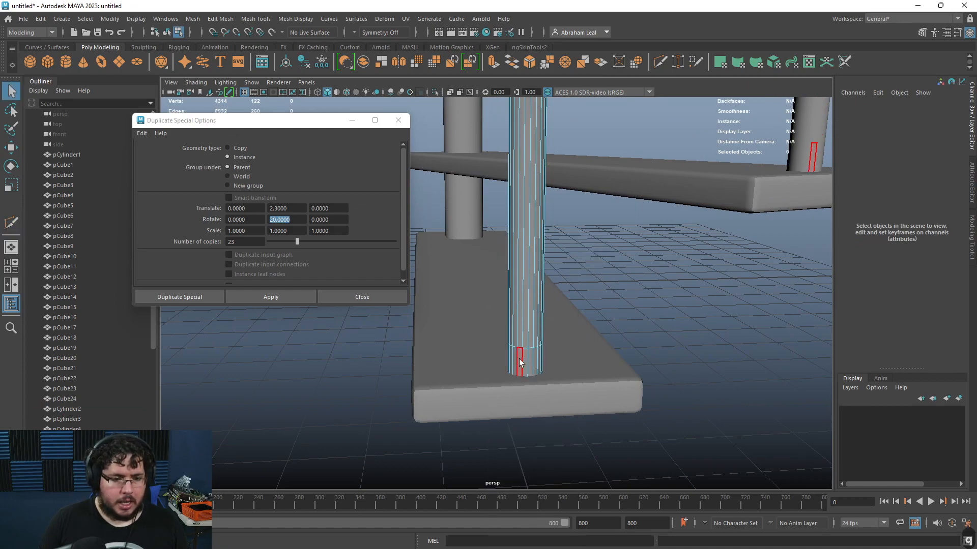
Step: Extrude the ring of faces at the baluster's bottom outward into a collar
click(520, 363)
key(ctrl+e)
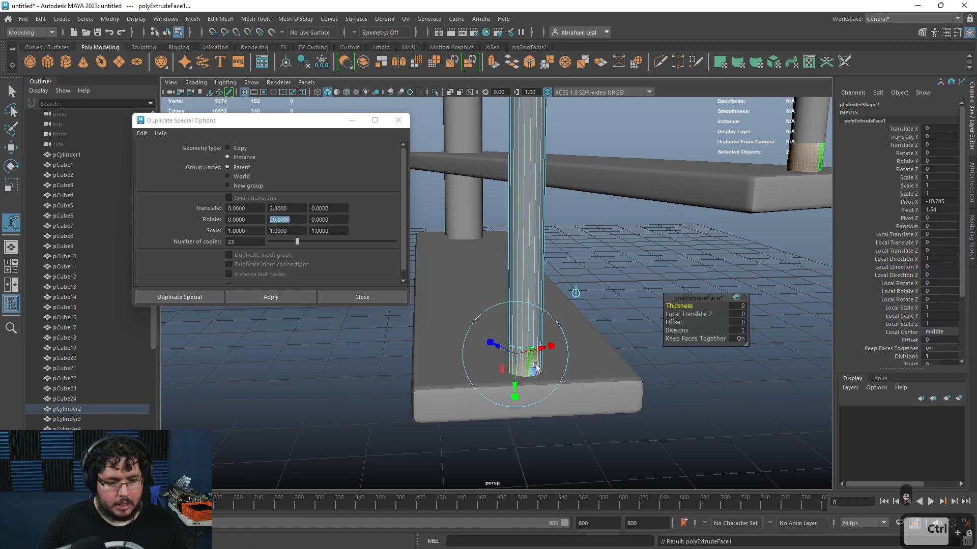
drag(498, 346, 495, 344)
alt+middle_drag(512, 394, 509, 359)
alt+right_drag(509, 360, 534, 357)
drag(494, 321, 489, 318)
key(q)
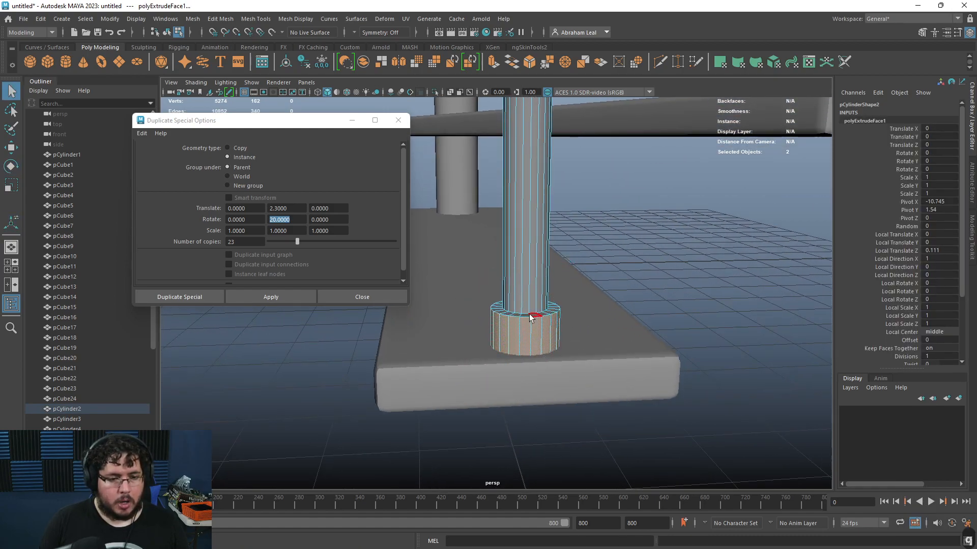
Step: Bevel the edge loop of the baluster's bottom collar
key(F2)
click(517, 321)
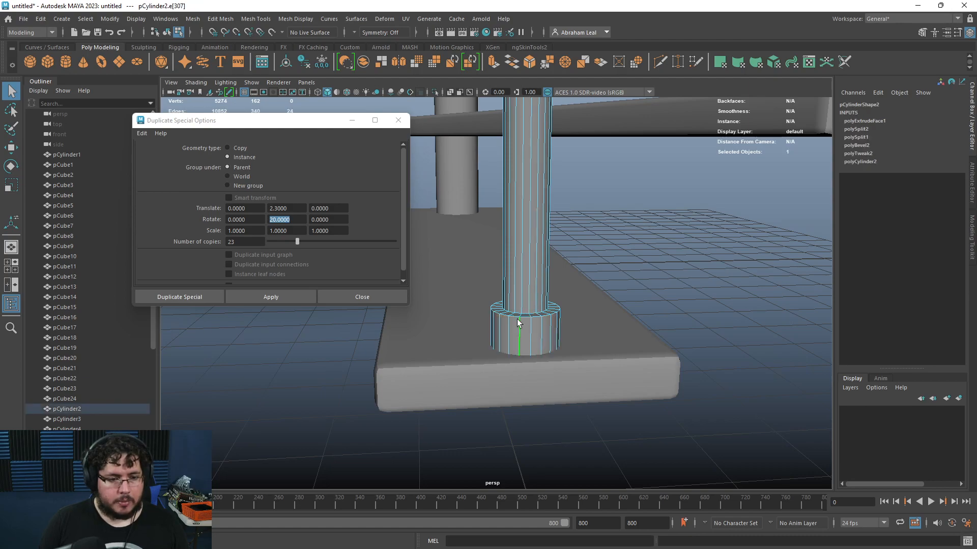
double_click(523, 320)
click(529, 62)
right_drag(530, 258, 580, 244)
click(646, 288)
scroll(646, 289, down, 7)
alt+drag(565, 241, 602, 382)
alt+middle_drag(603, 383, 565, 285)
alt+right_drag(564, 285, 620, 471)
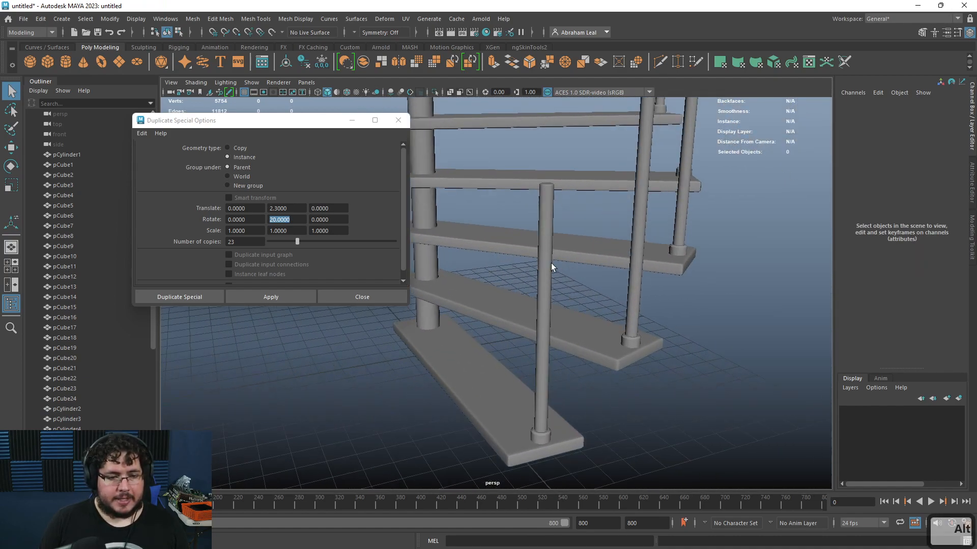
click(550, 264)
alt+middle_drag(557, 267, 541, 319)
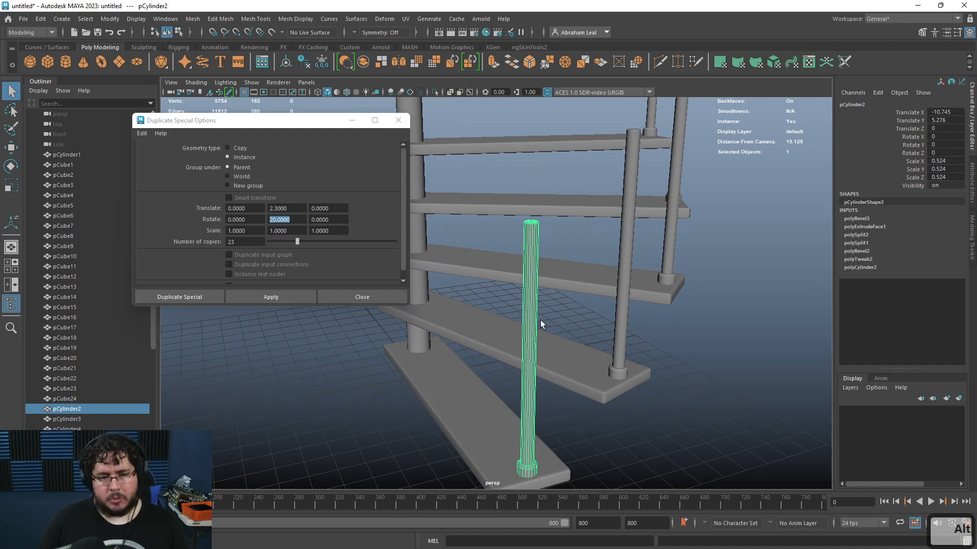
key(r)
alt+drag(543, 325, 563, 336)
alt+middle_drag(623, 292, 555, 318)
alt+right_drag(554, 318, 624, 364)
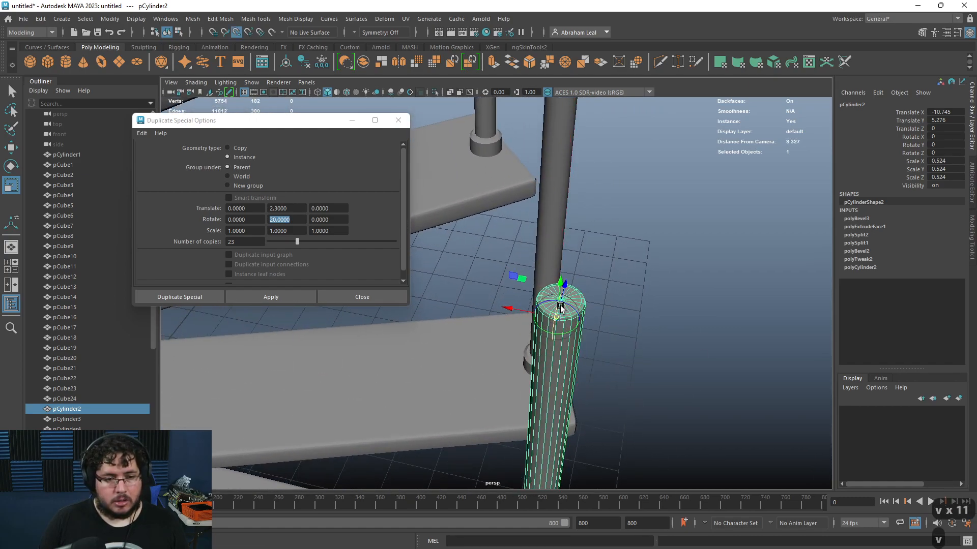
key(ctrl+z)
key(d)
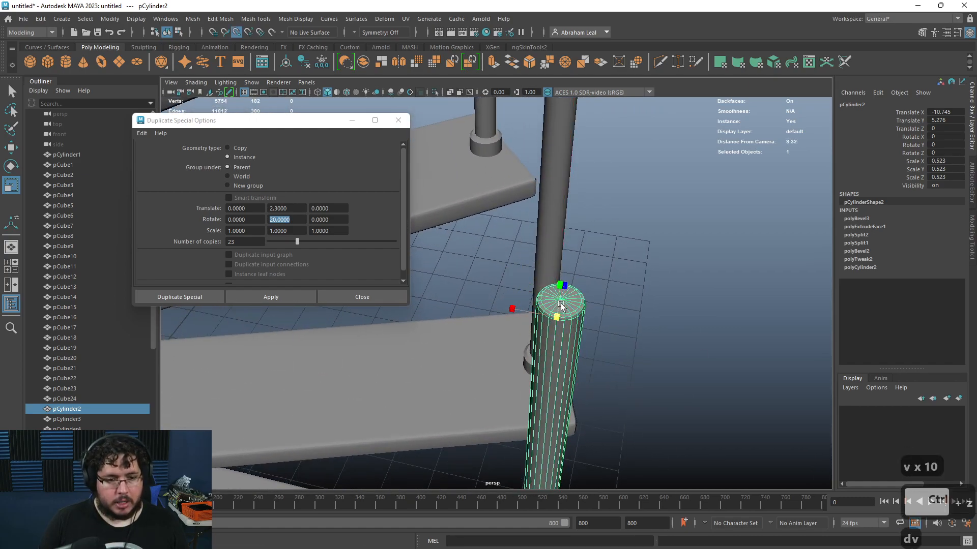
key(e)
key(d)
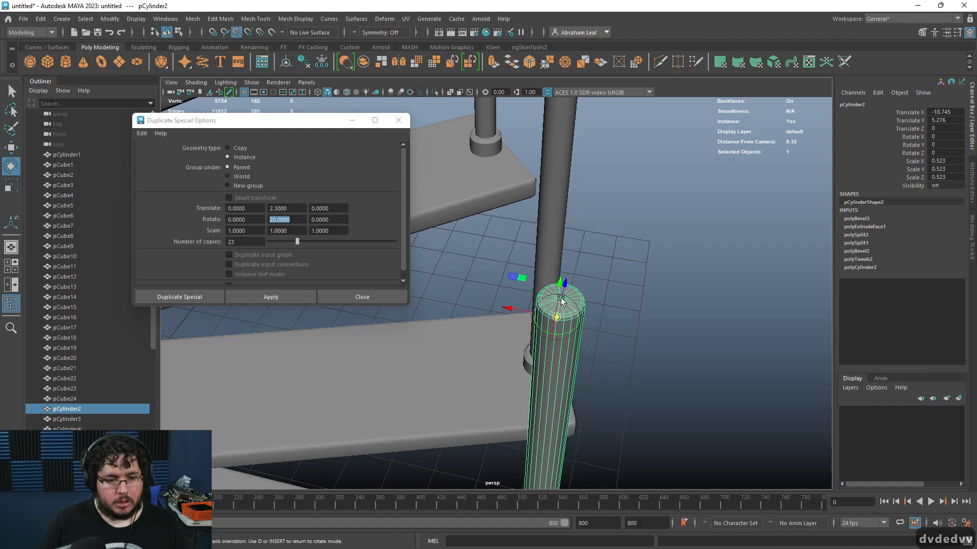
key(ctrl+z)
Step: Scale the selected baluster slightly with the Scale tool
alt+drag(628, 333, 548, 348)
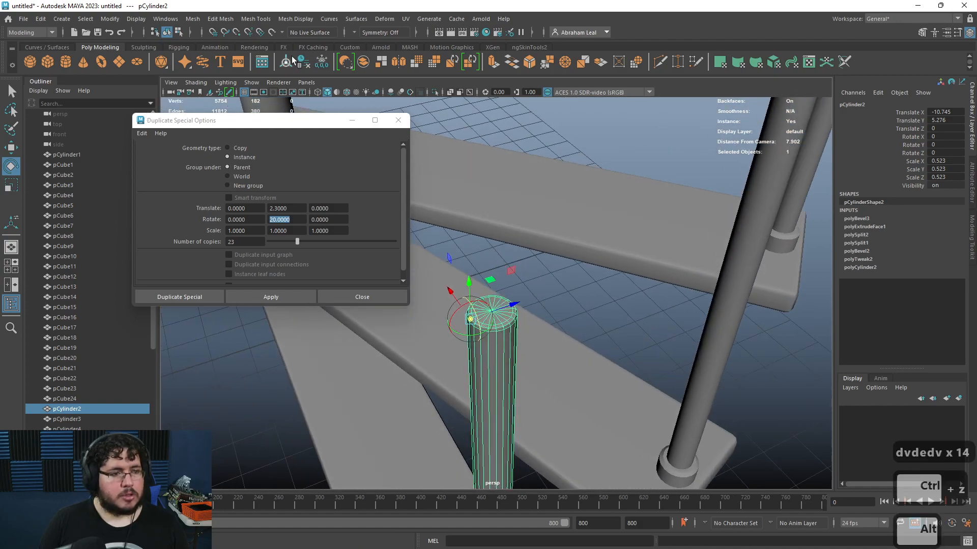
scroll(477, 340, down, 4)
scroll(509, 389, up, 2)
key(r)
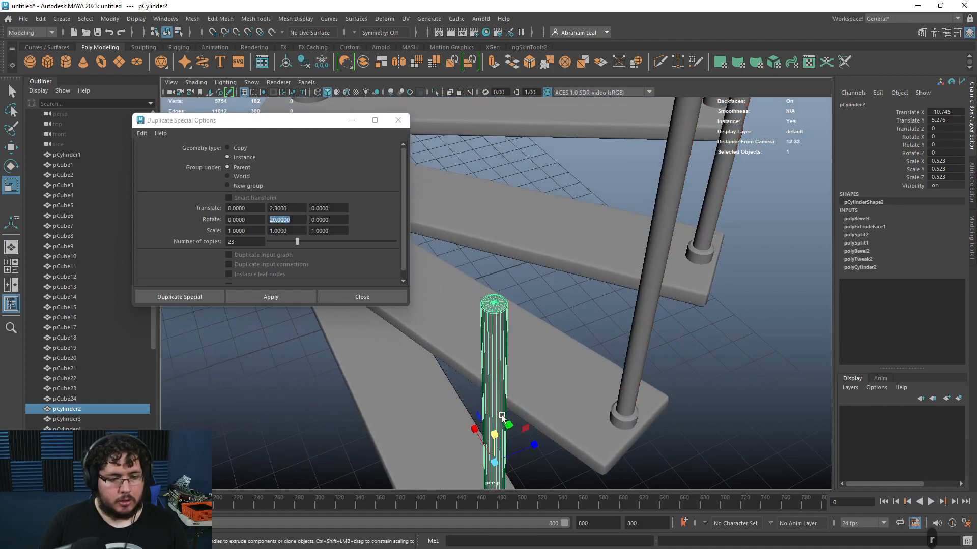
scroll(536, 407, down, 3)
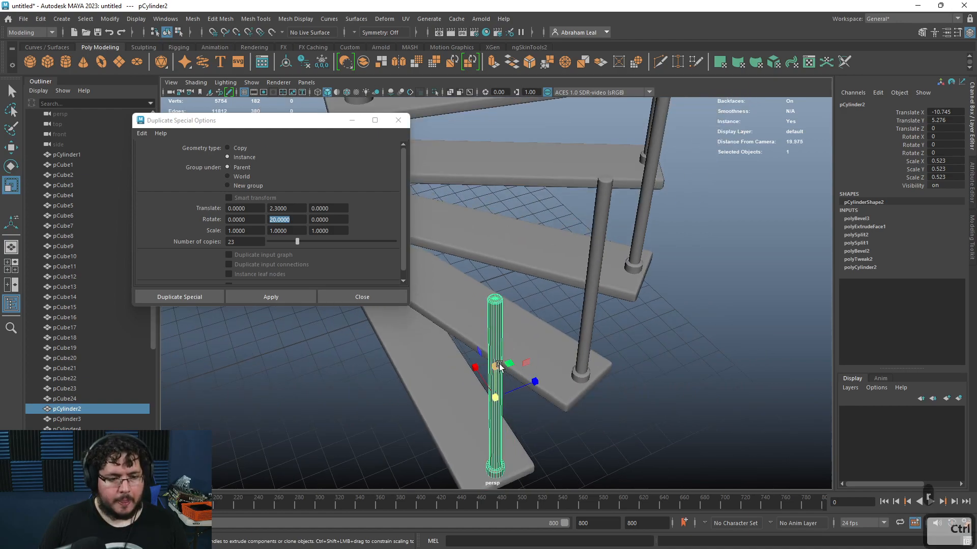
ctrl+drag(494, 364, 499, 393)
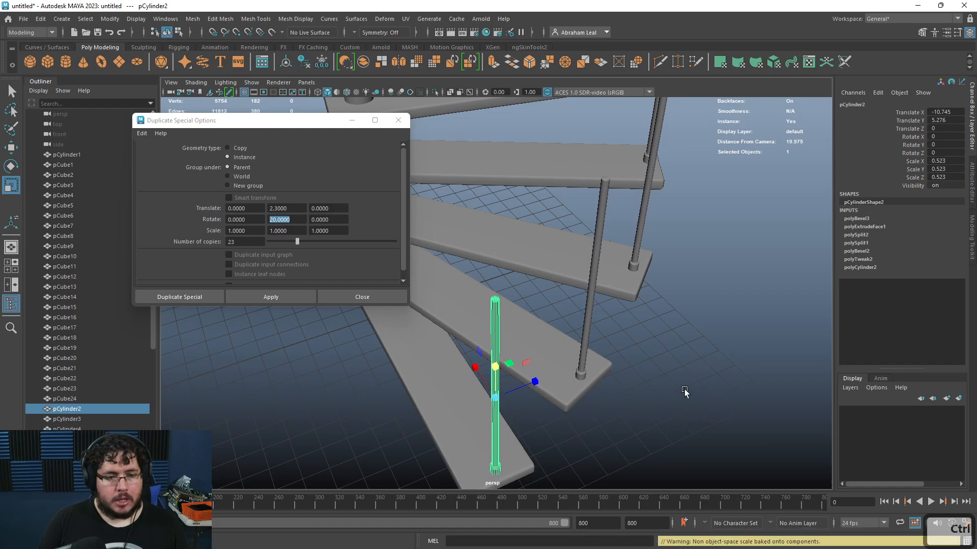
click(685, 389)
alt+drag(685, 389, 676, 377)
mouse_move(514, 359)
alt+mouse_down()
mouse_move(423, 285)
mouse_move(448, 292)
mouse_move(426, 342)
mouse_move(454, 284)
mouse_move(530, 295)
mouse_move(662, 429)
mouse_move(641, 453)
mouse_move(572, 303)
mouse_move(536, 353)
mouse_move(566, 383)
mouse_move(508, 346)
mouse_move(499, 352)
alt+mouse_up()
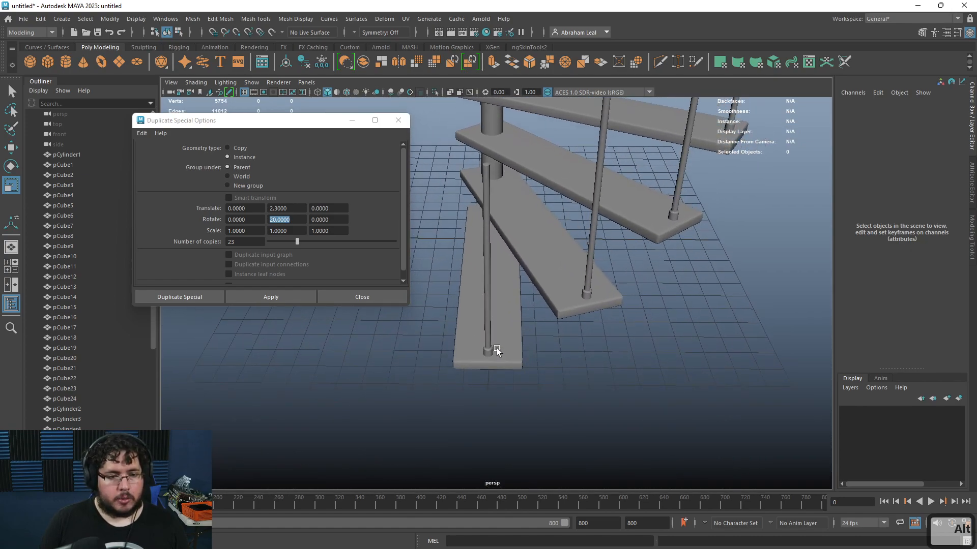
click(488, 334)
drag(530, 273, 487, 273)
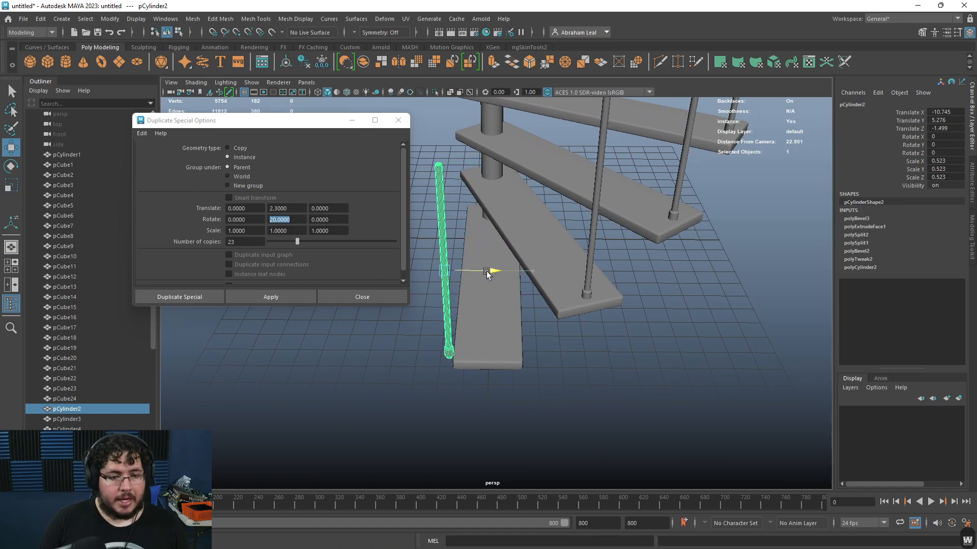
drag(555, 272, 527, 271)
key(ctrl+z)
right_drag(517, 232, 480, 226)
key(ctrl+z)
Step: Orbit around the bottom step to inspect the baluster's placement
alt+drag(498, 296, 501, 277)
right_drag(497, 208, 538, 150)
drag(542, 145, 504, 410)
drag(525, 266, 529, 349)
alt+right_drag(529, 349, 532, 405)
alt+drag(532, 405, 554, 397)
right_drag(477, 259, 506, 234)
click(479, 279)
click(484, 286)
alt+middle_drag(512, 365, 499, 261)
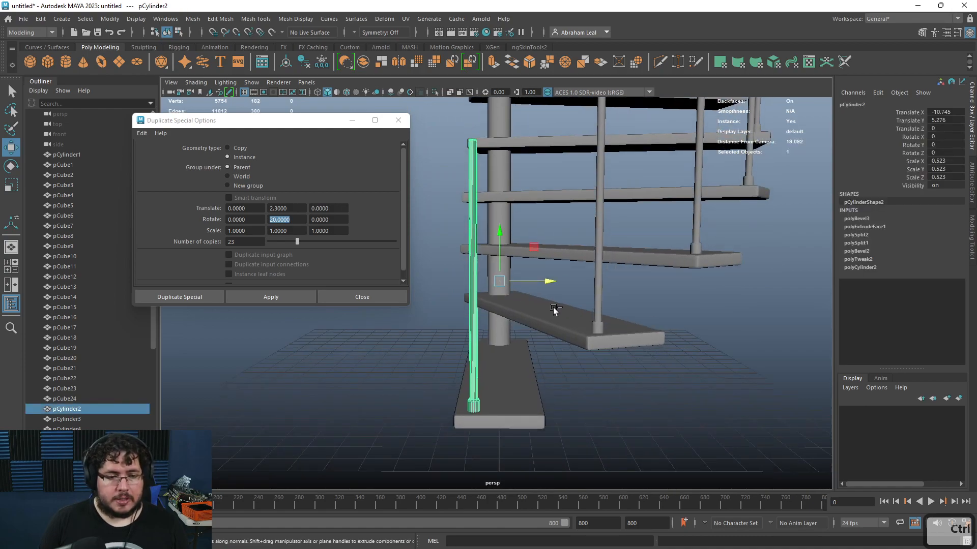
Step: Duplicate the baluster, move the copy to the step's outer corner, and apply Duplicate Special to array it up the stairs
key(ctrl+d)
drag(550, 285, 673, 355)
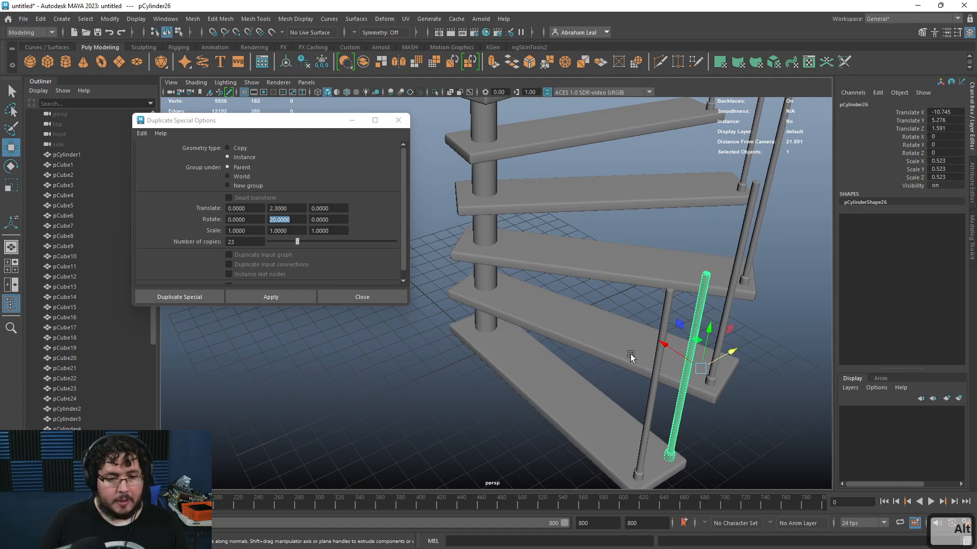
click(276, 300)
alt+drag(550, 333, 508, 338)
alt+right_drag(508, 338, 481, 331)
Step: Inspect the whole staircase with its two rows of balusters and close the Duplicate Special options
key(q)
click(694, 297)
alt+right_drag(694, 297, 614, 284)
alt+drag(615, 282, 560, 302)
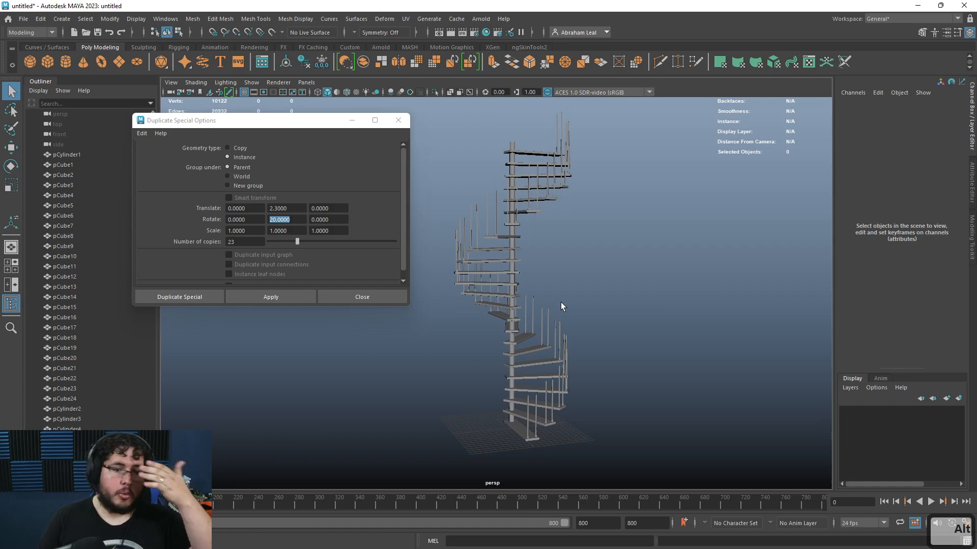
alt+drag(530, 251, 422, 349)
click(398, 121)
alt+drag(650, 209, 454, 228)
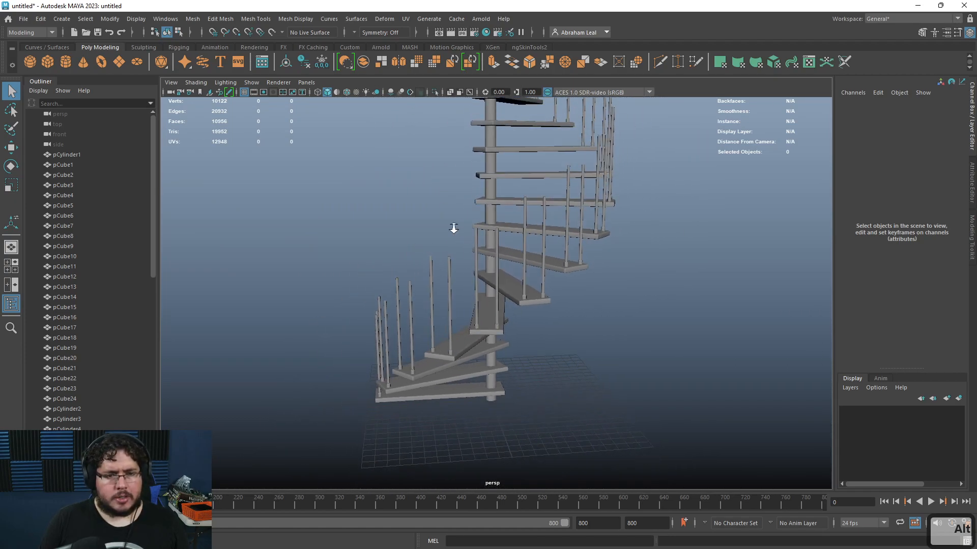
Step: Orbit around the lower steps to inspect the arrayed balusters and planks
alt+drag(486, 259, 511, 286)
alt+right_drag(512, 283, 427, 246)
alt+middle_drag(427, 246, 421, 288)
alt+drag(421, 288, 513, 291)
alt+right_drag(514, 291, 570, 337)
alt+drag(570, 337, 460, 368)
alt+right_drag(460, 368, 514, 220)
click(501, 189)
alt+drag(501, 189, 608, 275)
alt+right_drag(622, 362, 484, 337)
alt+drag(485, 337, 628, 393)
alt+right_drag(628, 393, 654, 400)
alt+drag(654, 400, 423, 275)
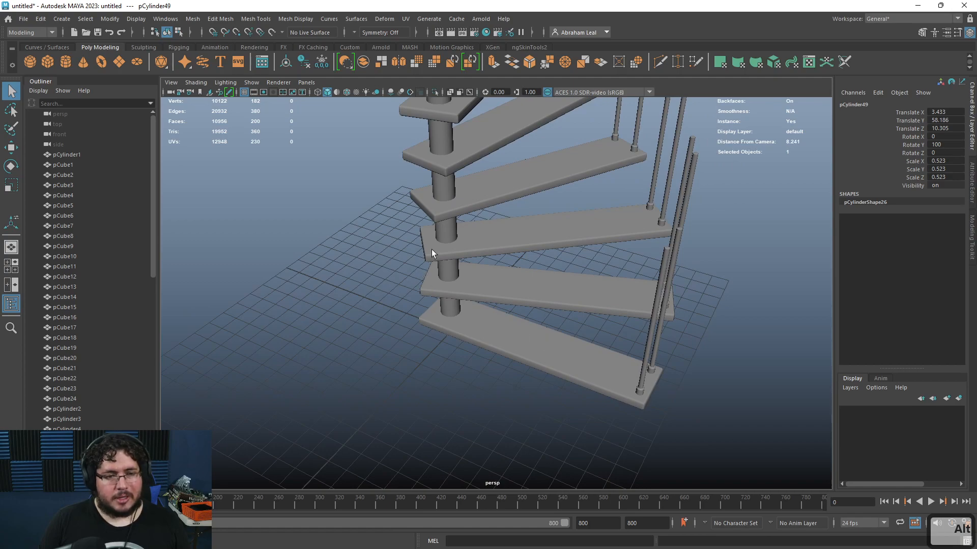
alt+right_drag(657, 331, 524, 279)
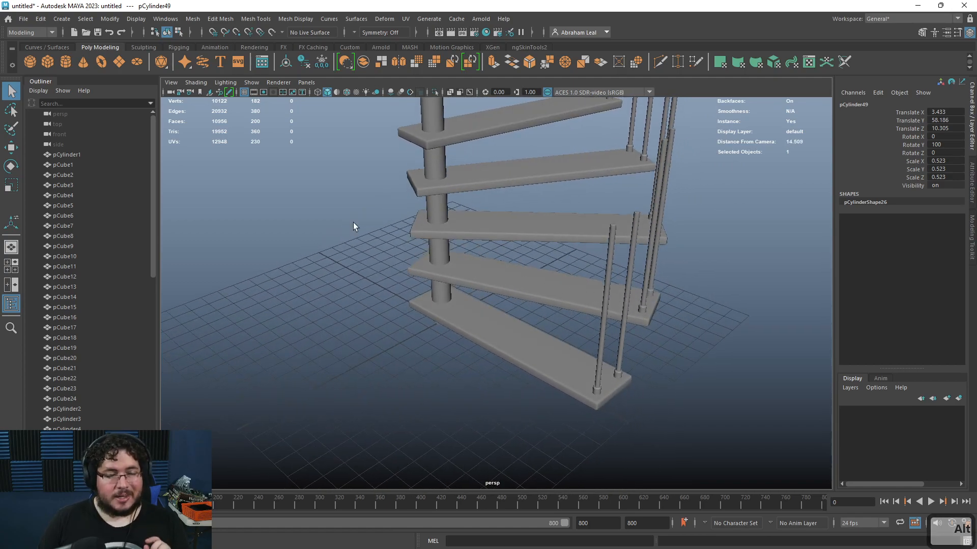
Step: Create a NURBS circle near the staircase's lower steps
click(64, 19)
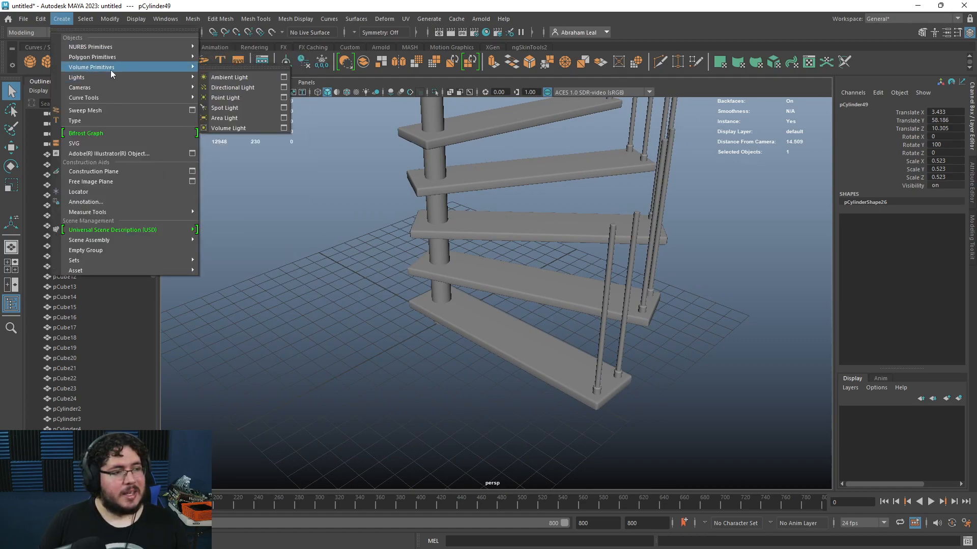
mouse_move(112, 67)
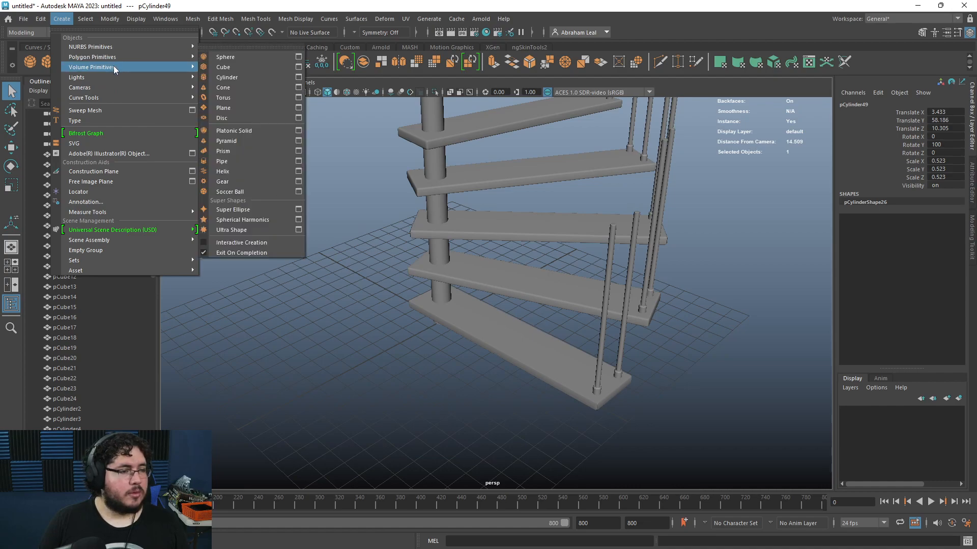
mouse_move(133, 47)
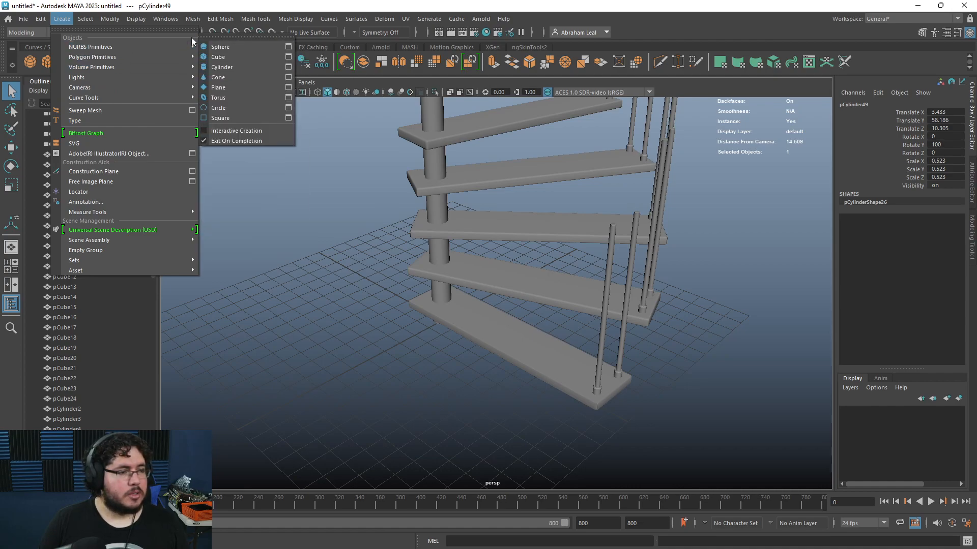
click(230, 108)
alt+drag(428, 254, 466, 279)
key(w)
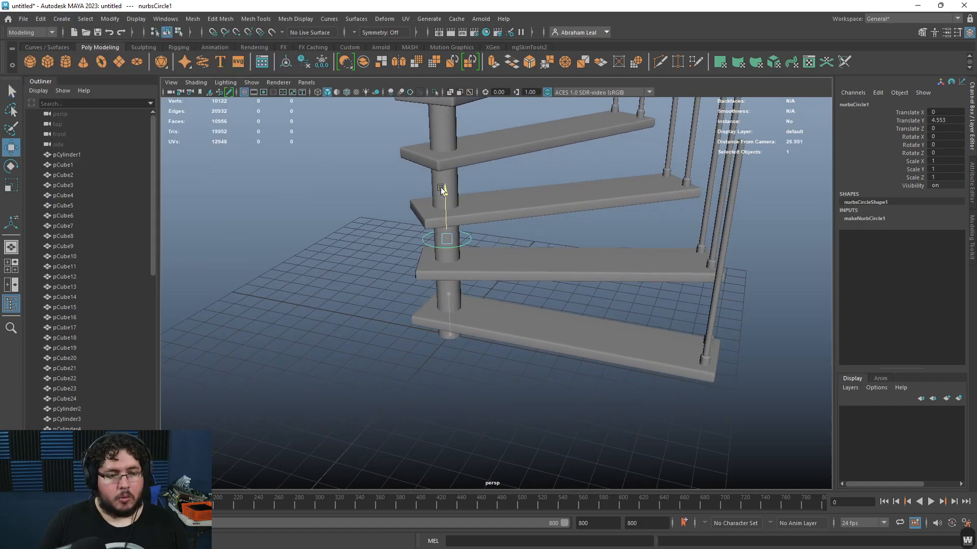
Step: Move the circle to the top of the outer baluster and scale it down to about 0.135
drag(591, 262, 570, 261)
alt+drag(570, 261, 466, 266)
alt+right_drag(466, 266, 477, 354)
key(r)
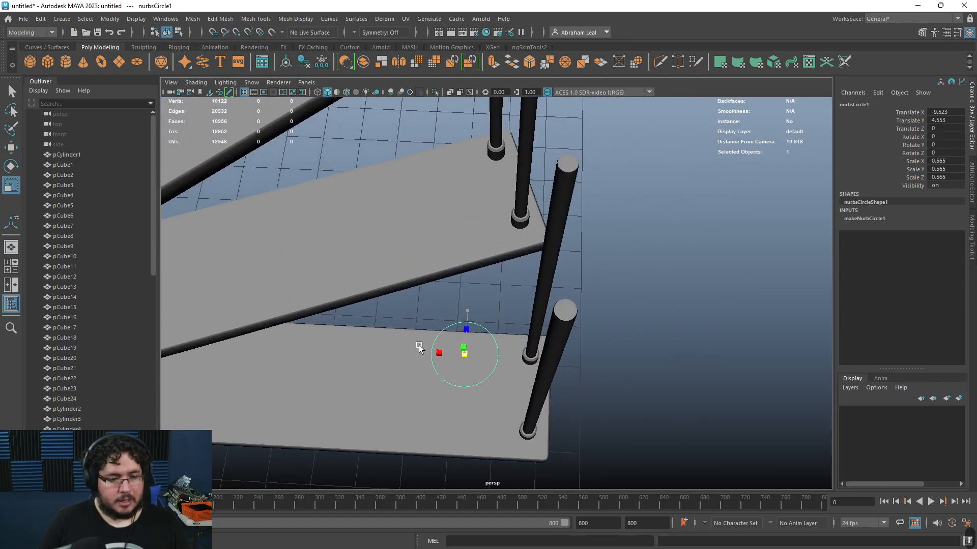
key(w)
alt+drag(397, 345, 436, 245)
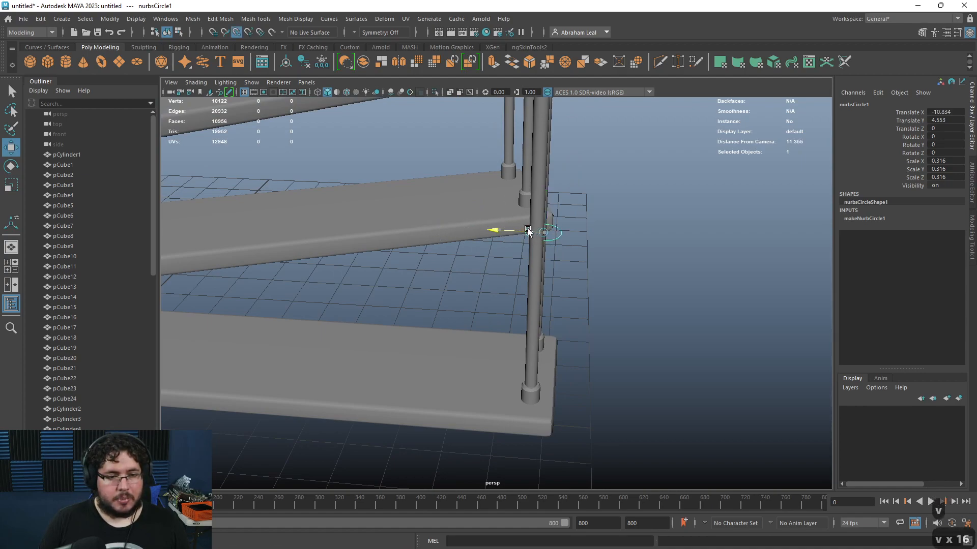
drag(533, 232, 525, 233)
key(e)
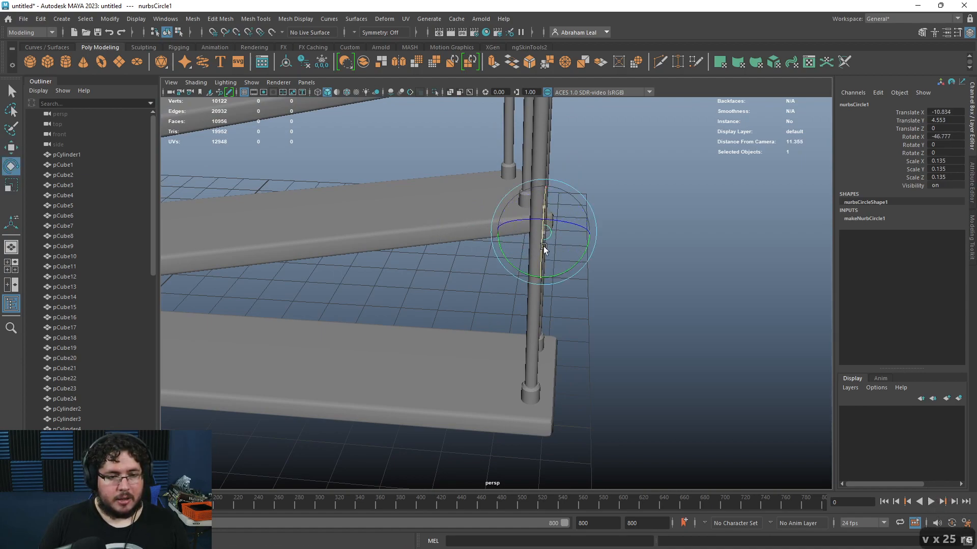
Step: Set the circle's X rotation to 90 and center it on the baluster top from the top view
key(Return)
alt+drag(789, 173, 594, 356)
key(w)
key(space)
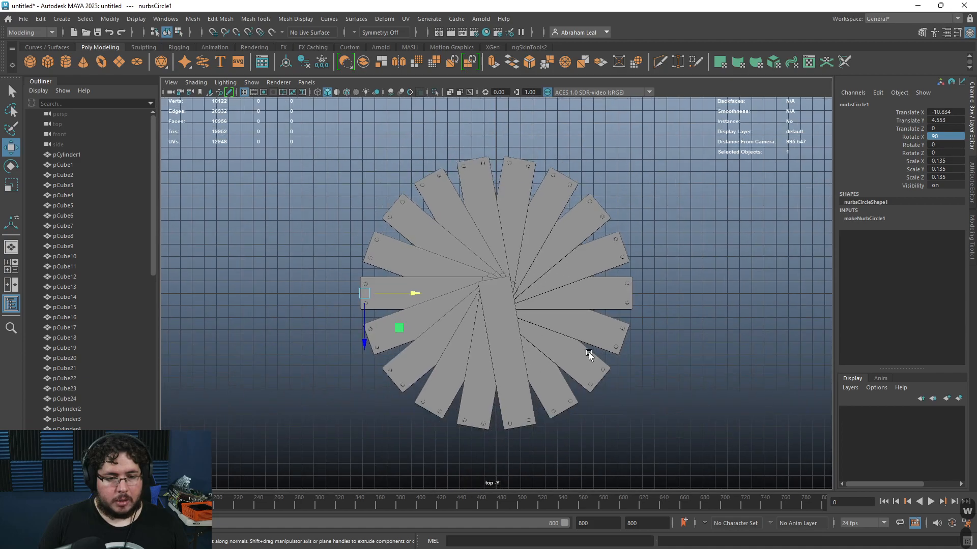
scroll(377, 319, up, 8)
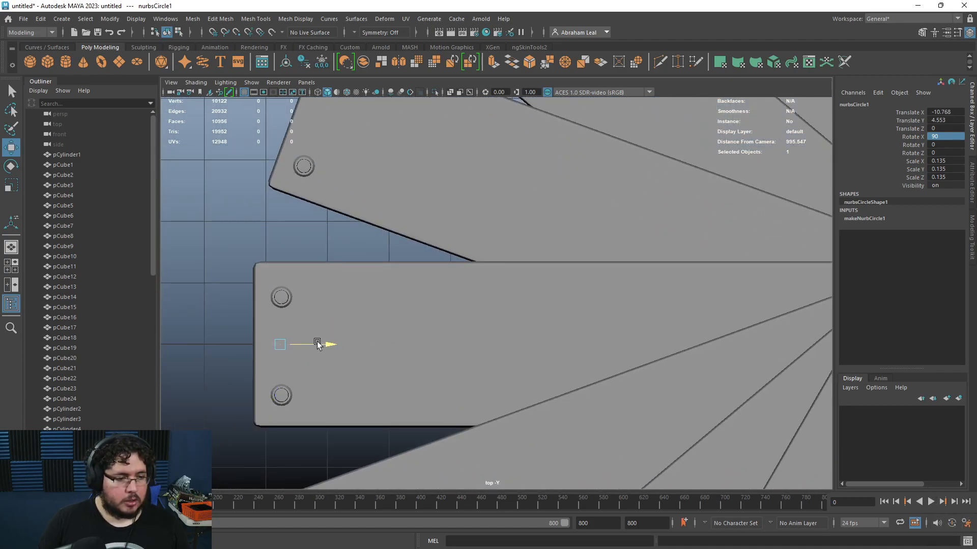
key(space)
drag(322, 341, 324, 314)
key(6)
alt+drag(610, 311, 309, 278)
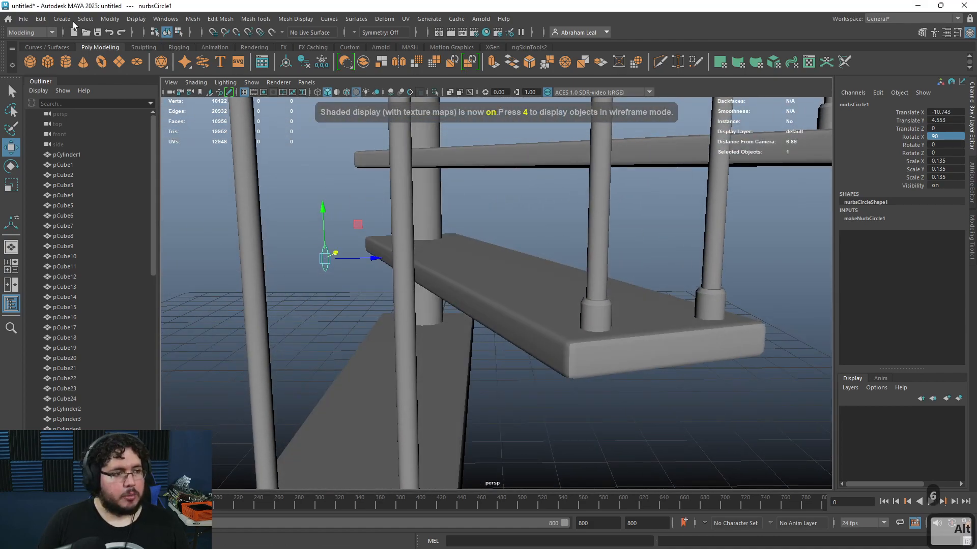
Step: Open the Duplicate Special options and freeze the circle's transformations
click(40, 19)
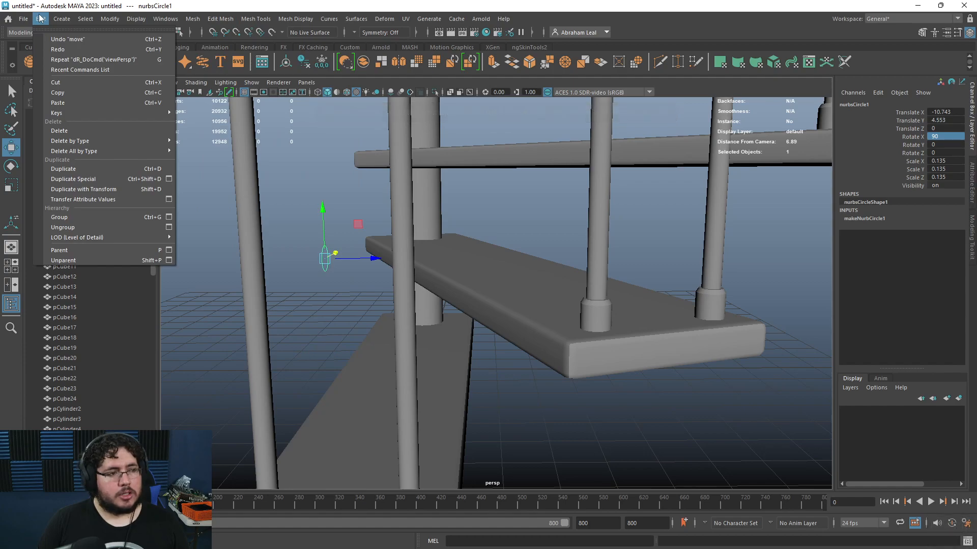
click(169, 179)
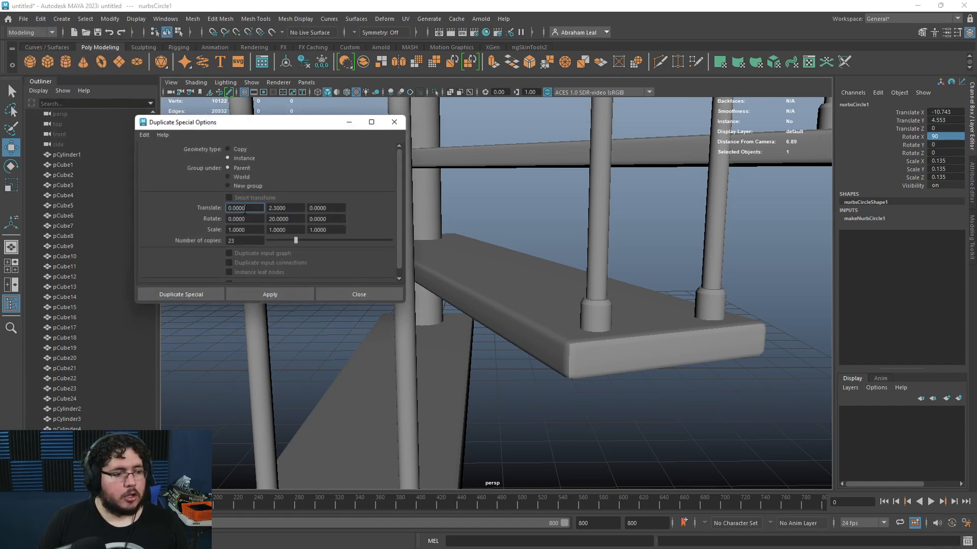
drag(325, 125, 199, 124)
alt+middle_drag(339, 195, 451, 207)
click(425, 238)
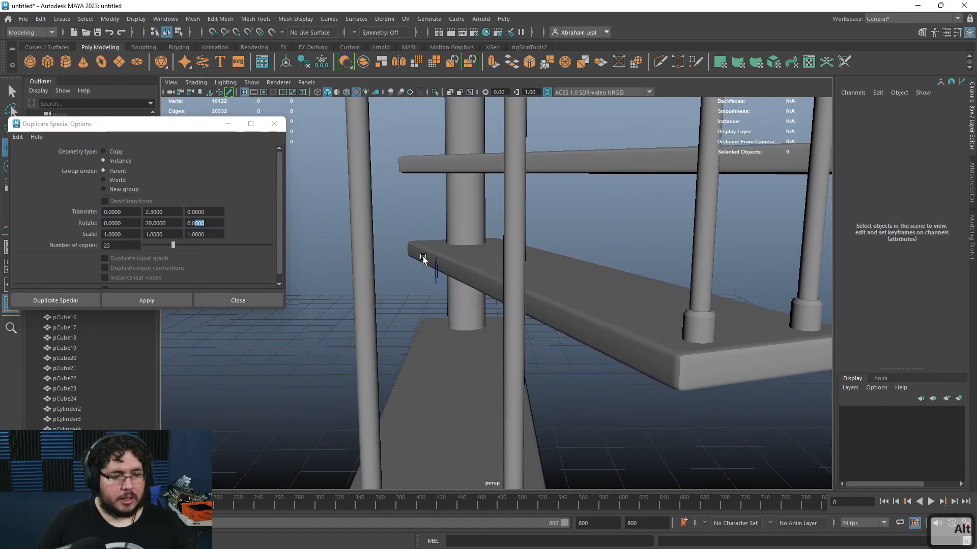
click(436, 268)
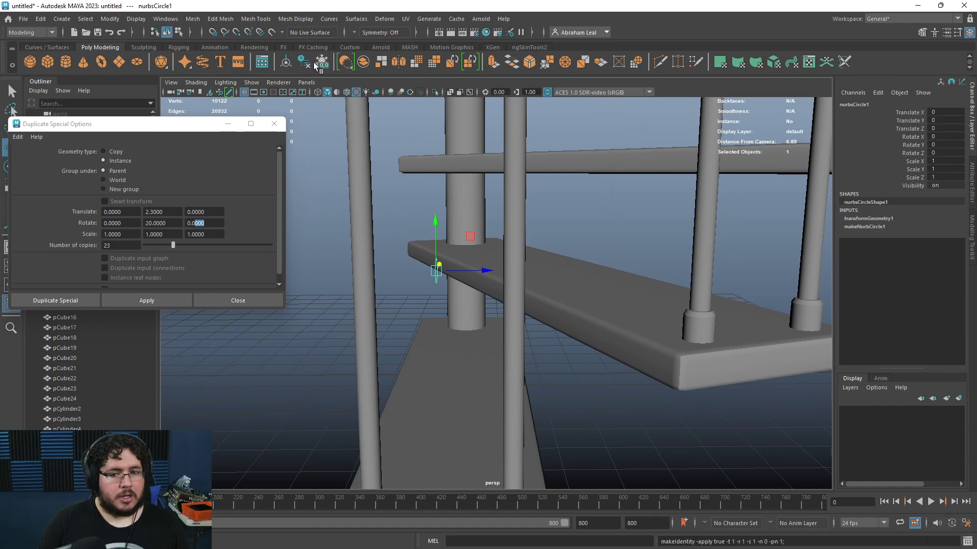
click(145, 297)
scroll(487, 270, down, 5)
alt+drag(486, 270, 595, 278)
key(ctrl+z)
Step: Move the circle's pivot to the pole's center and apply Duplicate Special to array circles up the baluster tops
key(d)
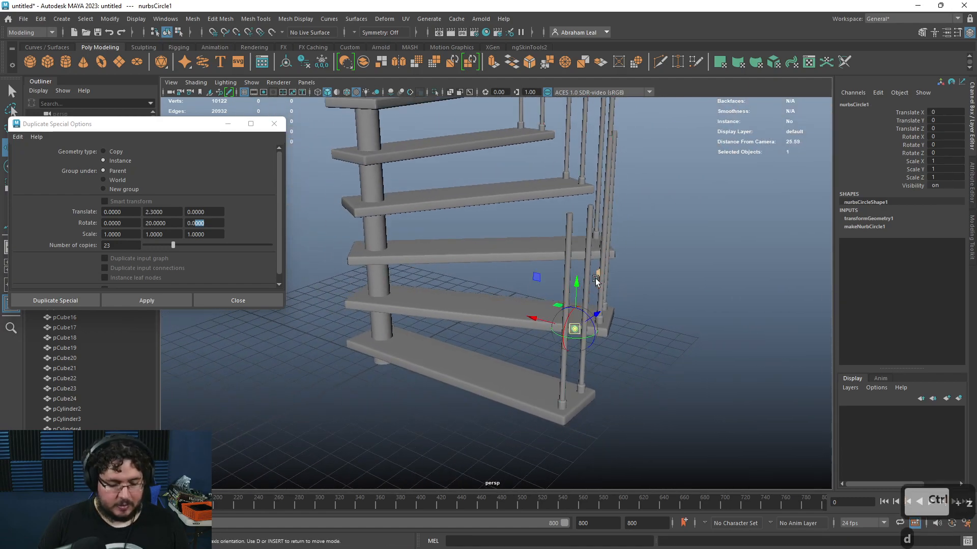
drag(358, 288, 371, 285)
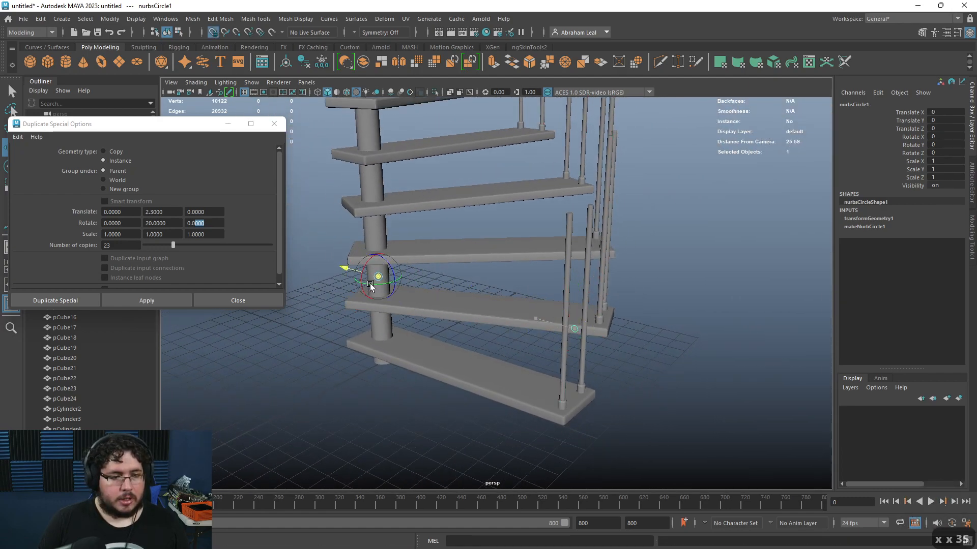
click(166, 303)
Step: Orbit around the staircase to inspect the arrayed circles on the baluster tops
alt+drag(719, 253, 641, 308)
scroll(510, 312, up, 3)
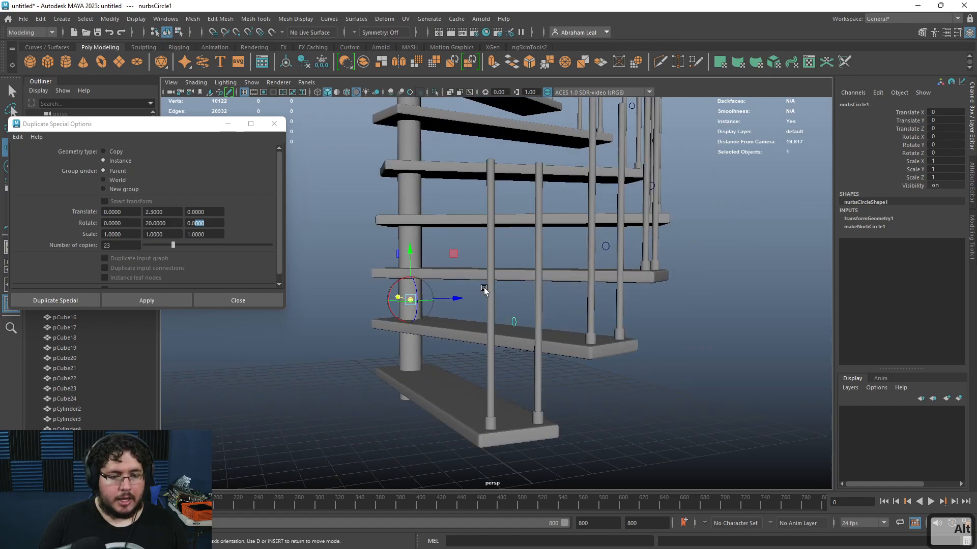
key(ctrl+z)
right_drag(513, 316, 462, 290)
drag(543, 295, 471, 383)
drag(511, 288, 511, 238)
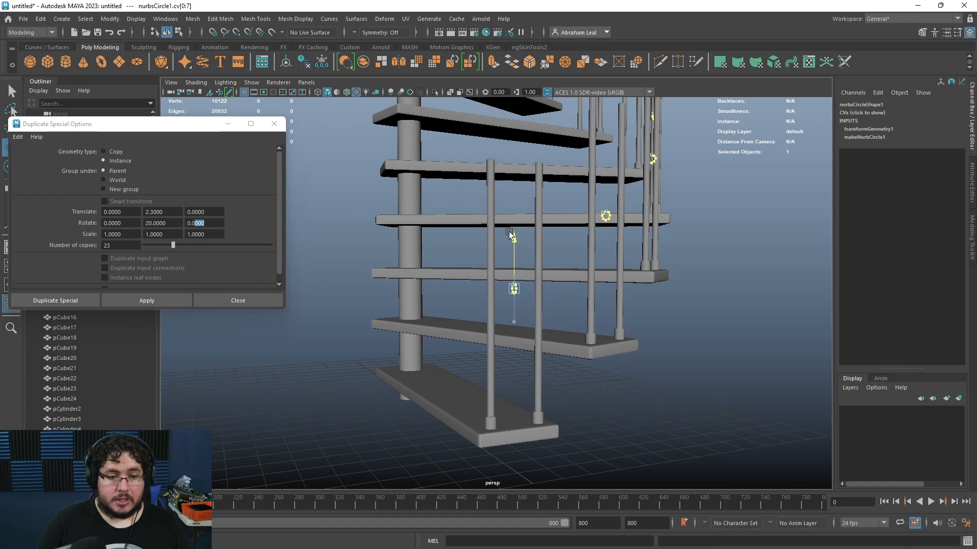
alt+right_drag(509, 186, 580, 155)
click(696, 182)
click(518, 197)
alt+drag(522, 200, 523, 213)
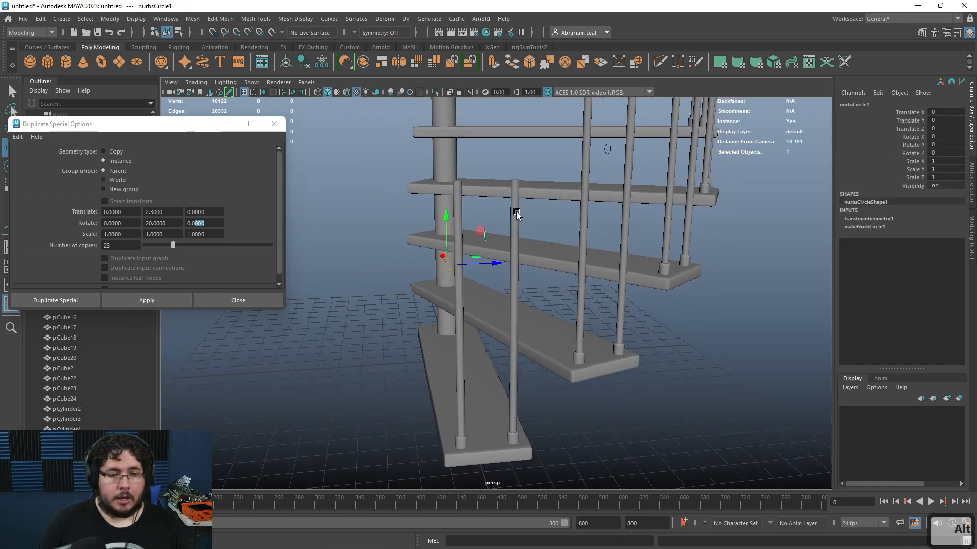
Step: Close the Duplicate Special options and select all the arrayed NURBS circles in the Outliner
click(275, 123)
scroll(125, 315, down, 10)
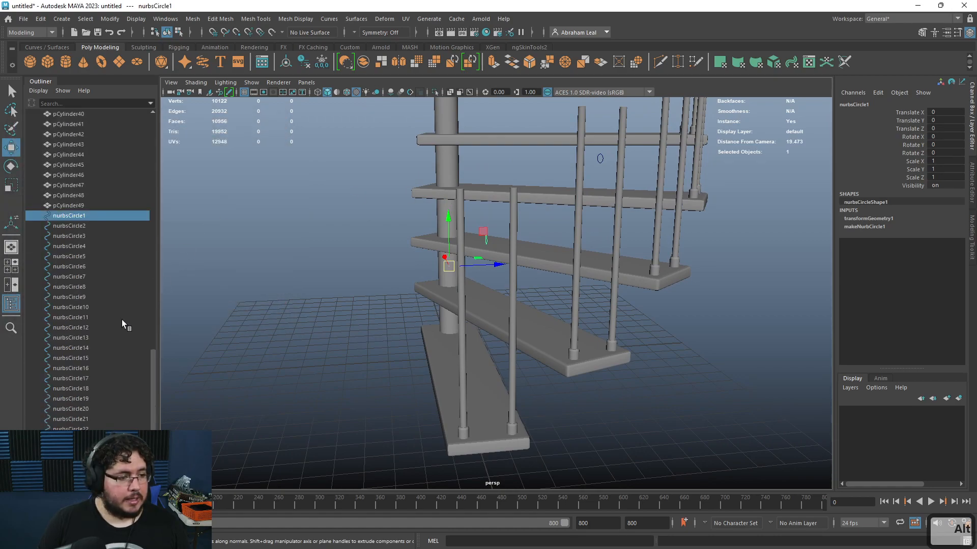
shift+click(71, 450)
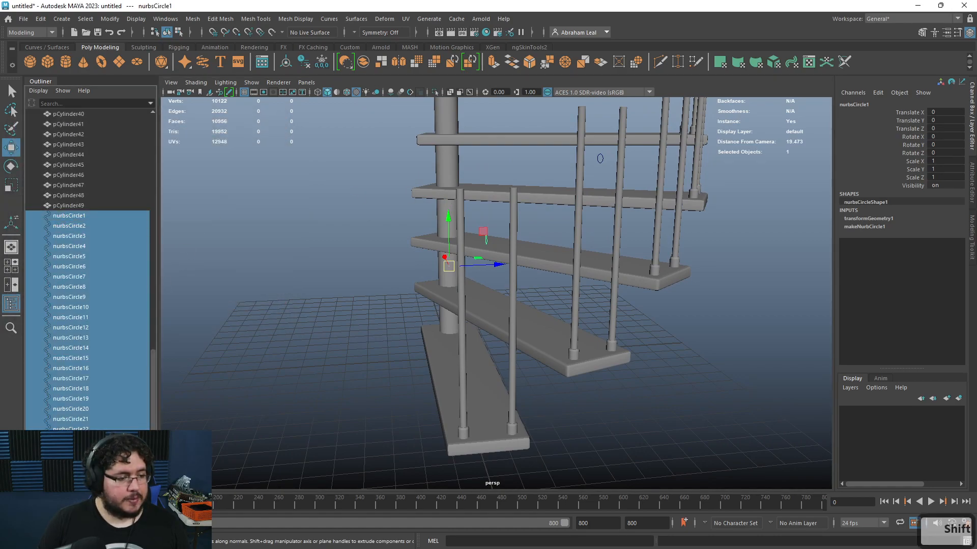
alt+right_drag(530, 300, 488, 259)
alt+drag(487, 258, 452, 249)
alt+middle_drag(452, 249, 514, 345)
alt+right_drag(514, 345, 515, 195)
alt+drag(515, 194, 429, 266)
alt+middle_drag(463, 163, 454, 259)
alt+middle_drag(438, 198, 456, 315)
Step: Loft the selected circles into a handrail surface and orbit to inspect it
click(356, 19)
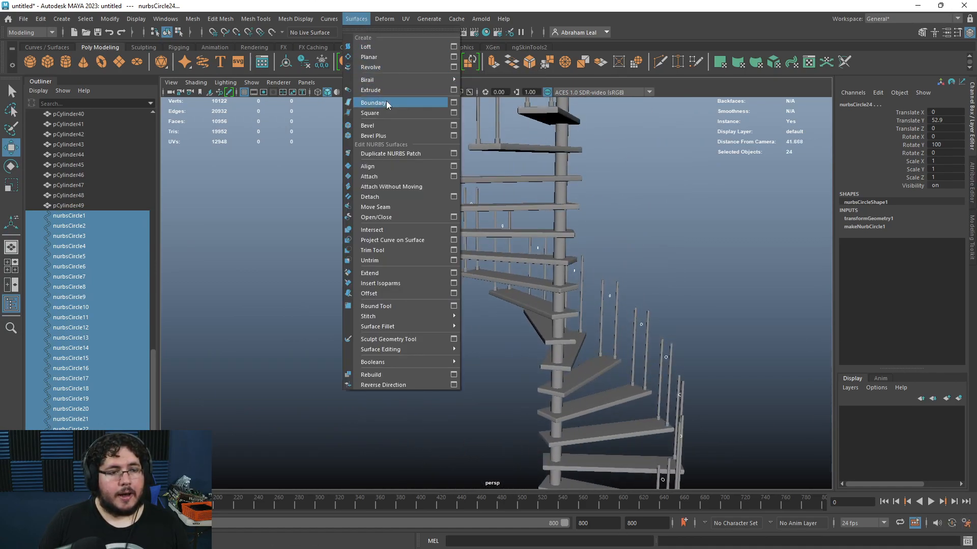
click(381, 49)
alt+drag(458, 218, 521, 234)
alt+right_drag(521, 234, 622, 368)
alt+drag(621, 368, 461, 403)
alt+right_drag(462, 404, 420, 292)
alt+middle_drag(421, 292, 444, 403)
alt+drag(445, 404, 366, 402)
alt+right_drag(366, 402, 665, 428)
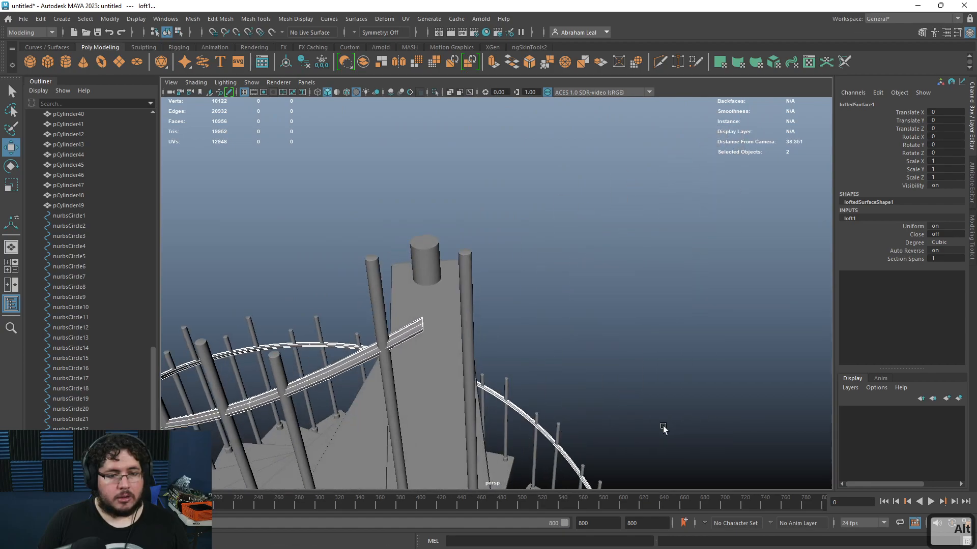
alt+middle_drag(463, 422, 542, 298)
alt+right_drag(543, 298, 481, 224)
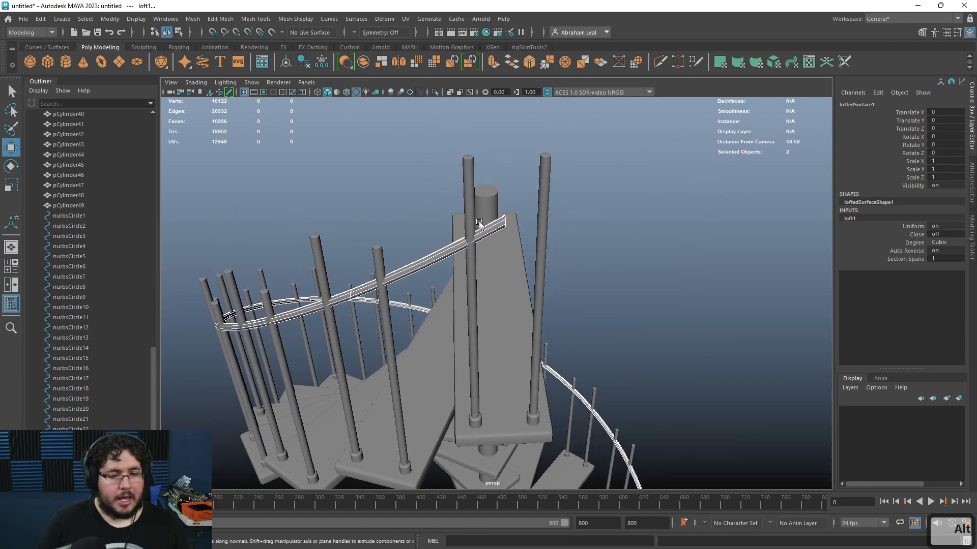
alt+drag(481, 224, 637, 221)
alt+right_drag(637, 222, 512, 209)
alt+middle_drag(627, 473, 638, 320)
alt+right_drag(638, 321, 555, 288)
alt+drag(555, 288, 658, 322)
click(689, 281)
alt+right_drag(659, 322, 560, 369)
alt+middle_drag(560, 368, 592, 258)
click(591, 258)
alt+drag(591, 258, 651, 318)
scroll(652, 319, up, 4)
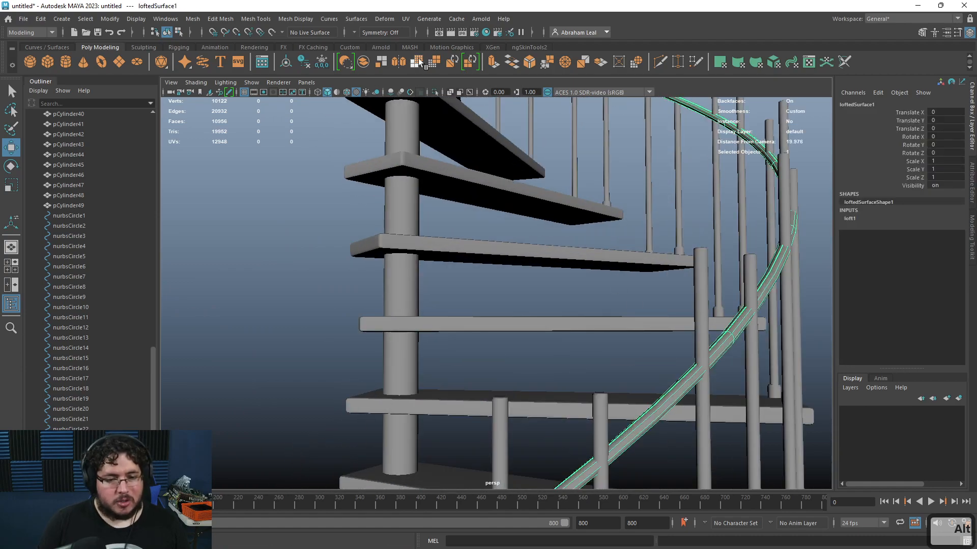
Step: Undo the loft to return to the selected circles
key(ctrl+z)
key(ctrl+z)
key(ctrl+z)
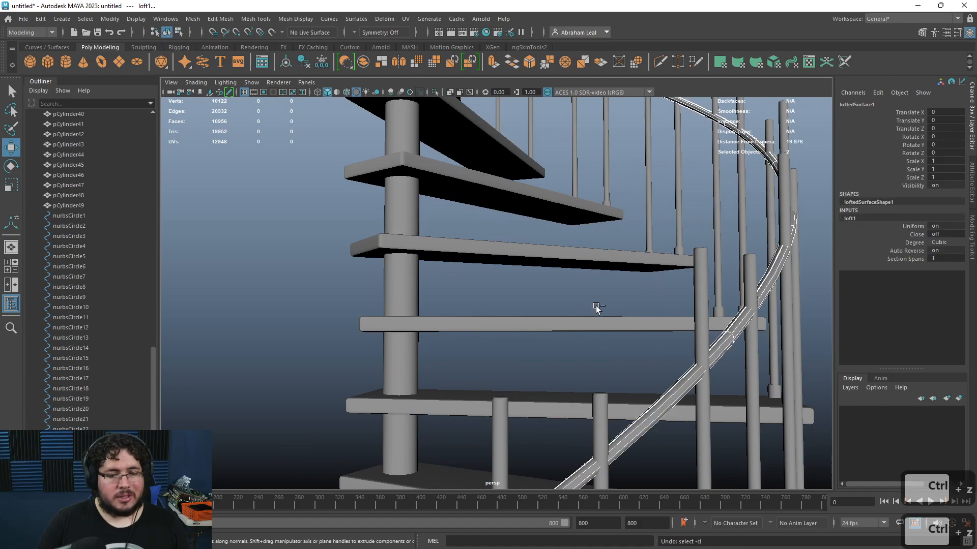
alt+right_drag(507, 280, 448, 126)
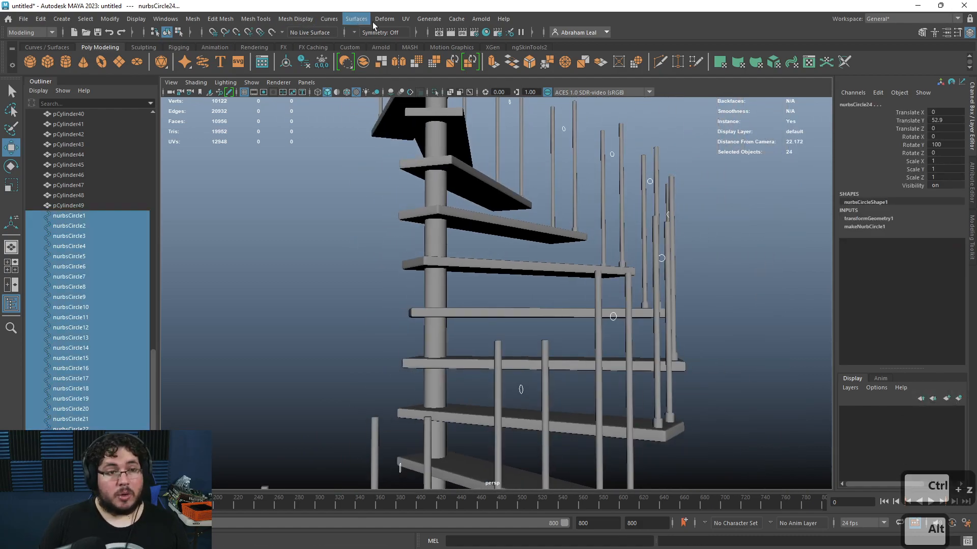
Step: Loft the selected circles into a polygon quad handrail using the Loft options, then orbit to inspect it
click(356, 19)
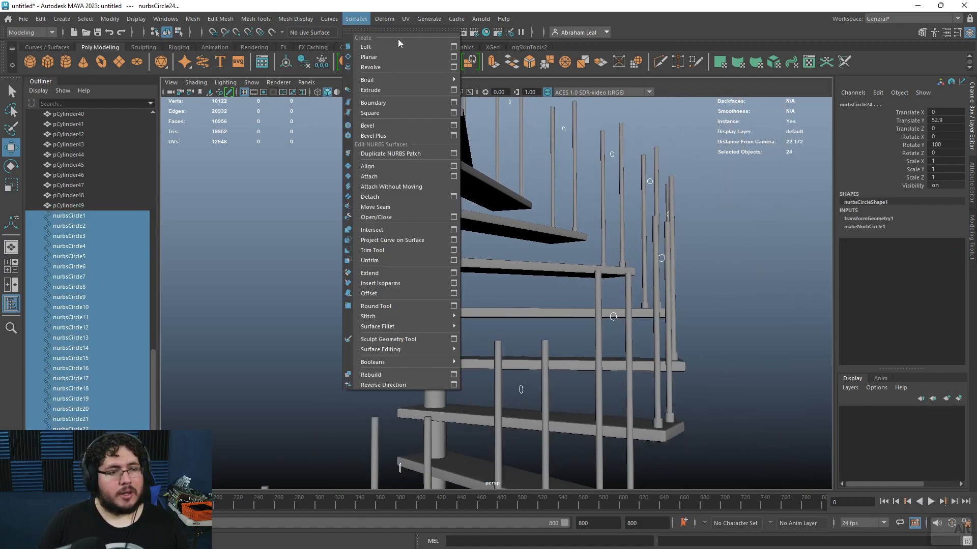
click(453, 47)
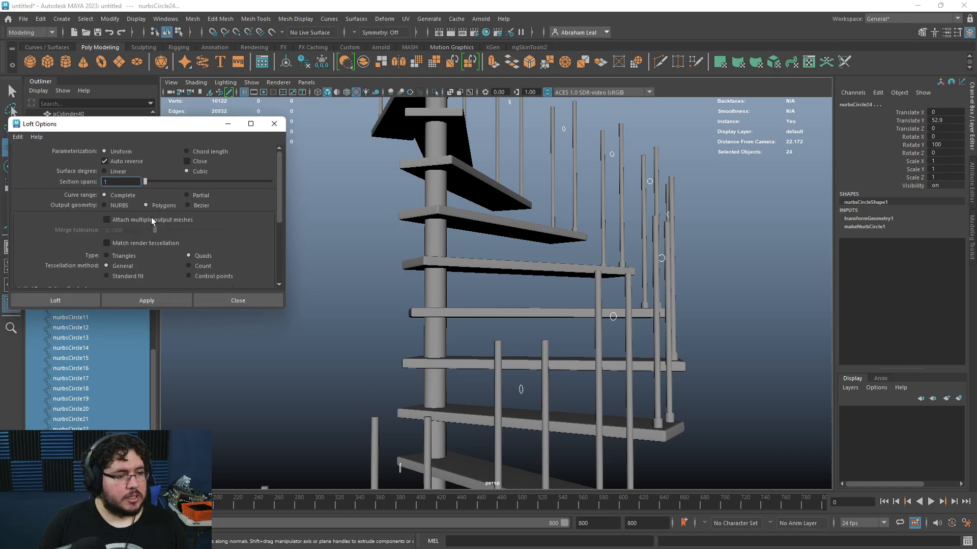
scroll(128, 224, down, 3)
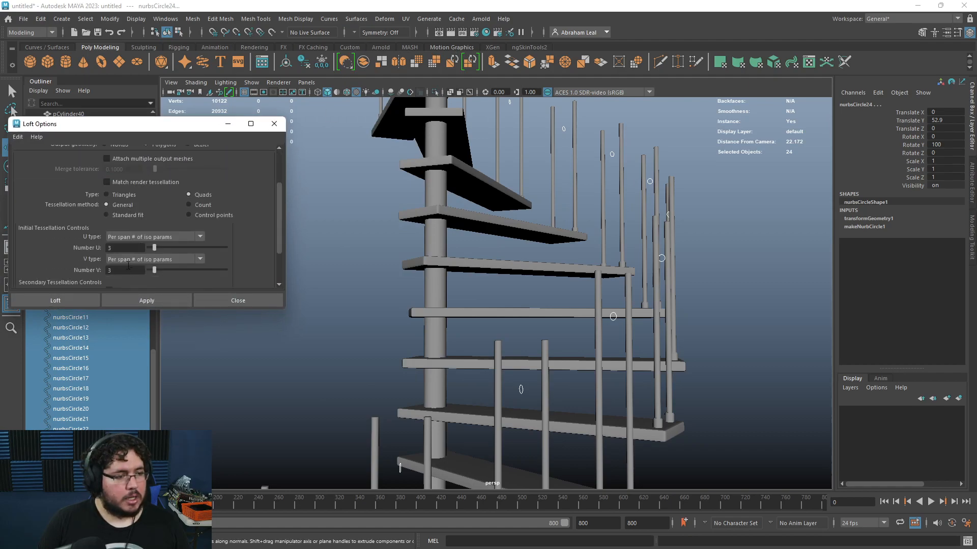
click(143, 300)
alt+drag(464, 292, 502, 325)
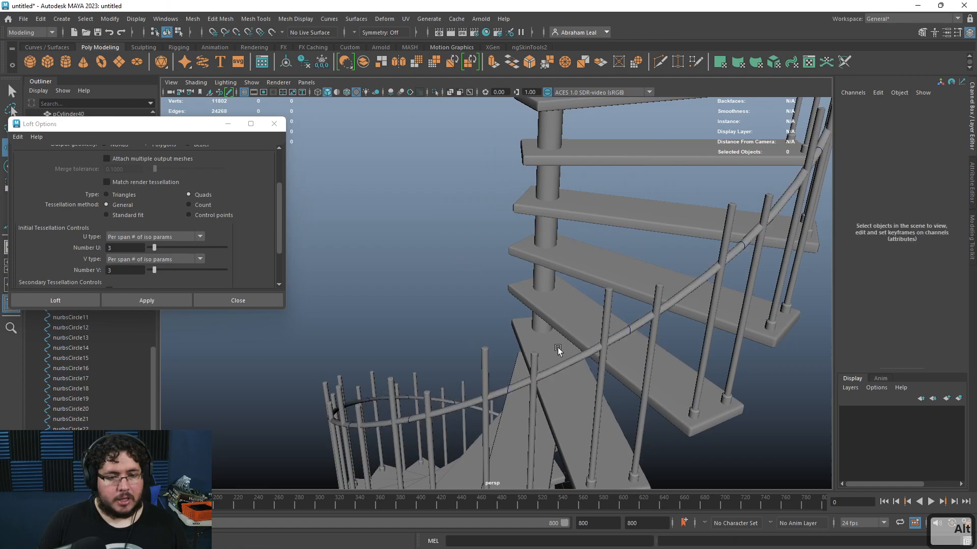
Step: Select the lofted handrail, duplicate it, and move the copy down to form a second lower rail
alt+drag(543, 366, 381, 285)
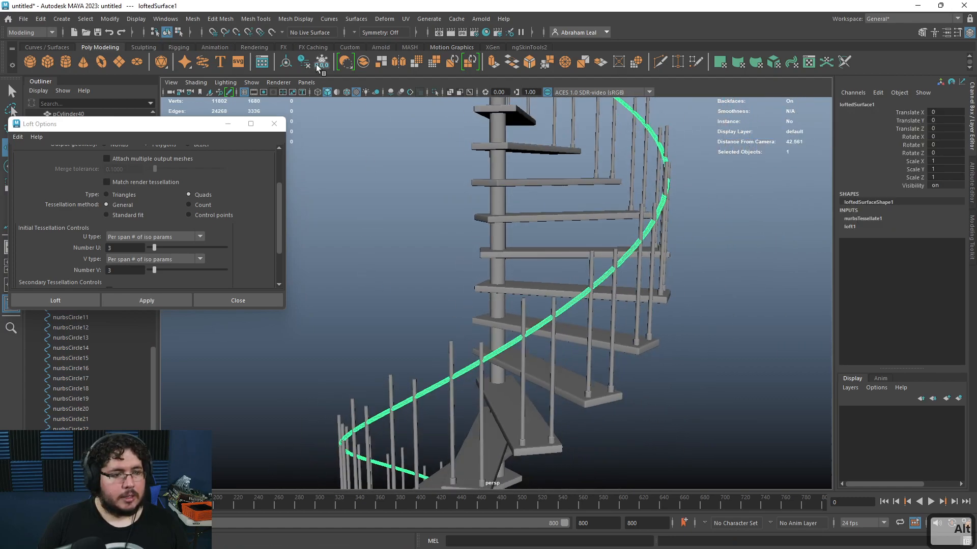
click(441, 253)
click(626, 259)
alt+drag(626, 259, 588, 301)
key(w)
alt+middle_drag(589, 300, 626, 204)
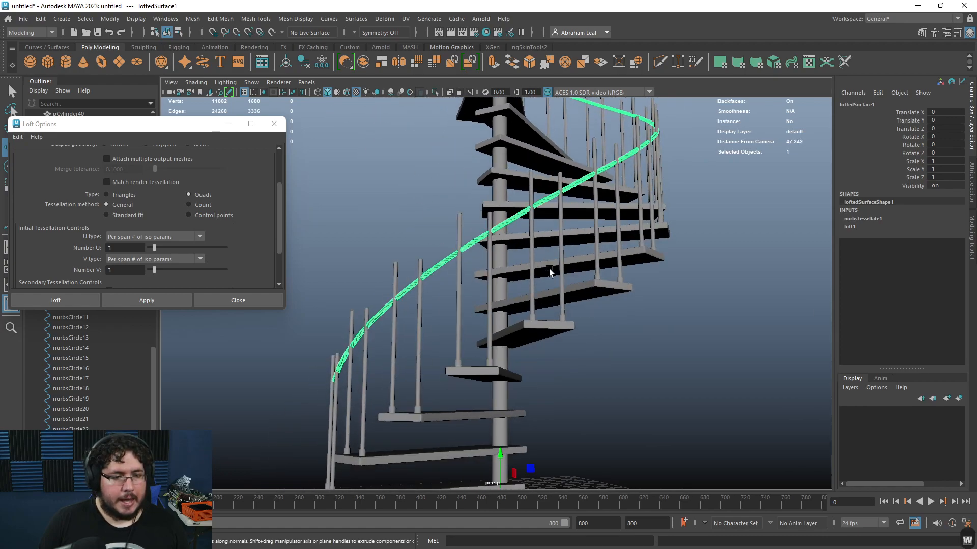
alt+drag(563, 243, 528, 339)
drag(511, 394, 584, 426)
key(ctrl+d)
drag(472, 434, 519, 420)
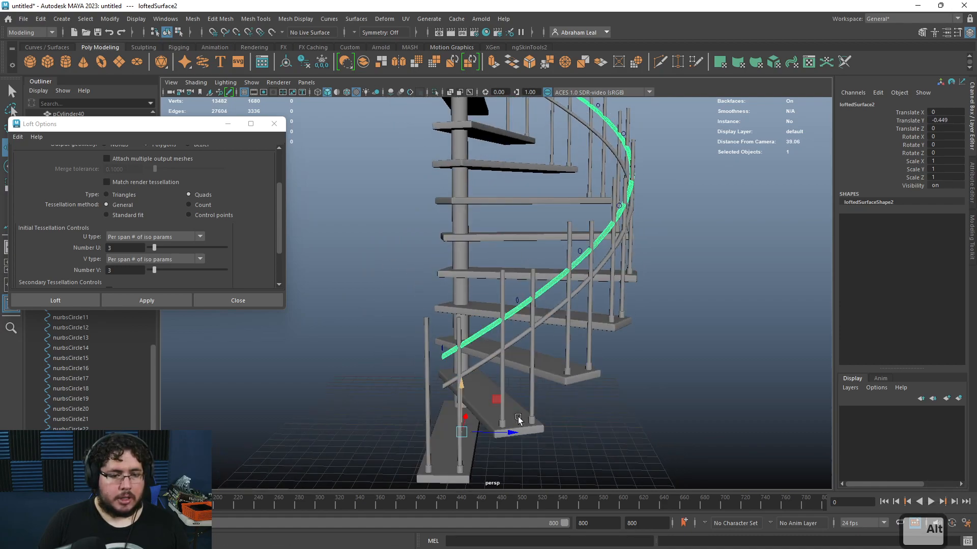
drag(463, 390, 463, 350)
alt+right_drag(462, 350, 543, 323)
alt+middle_drag(543, 323, 590, 278)
Step: Select both handrails and combine them into one mesh
shift+click(533, 267)
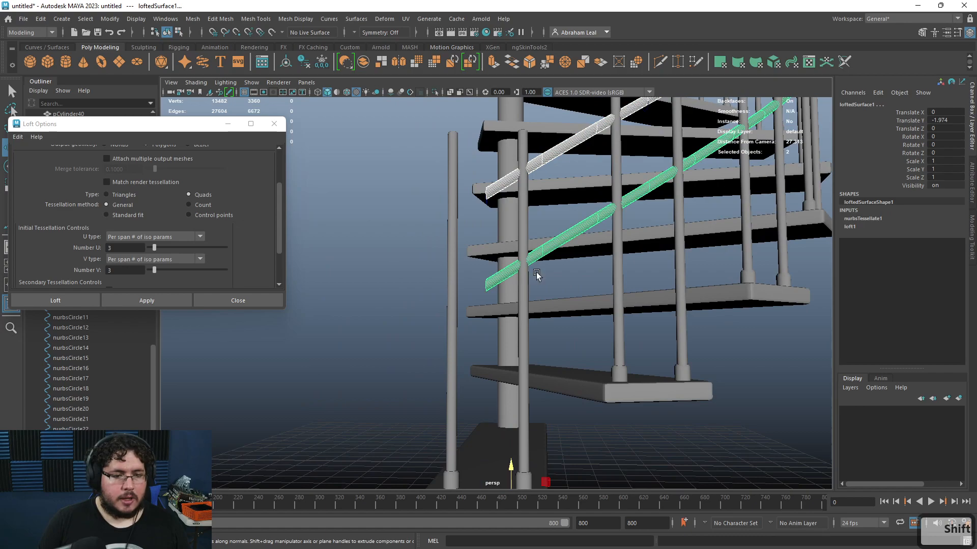
click(362, 66)
key(space)
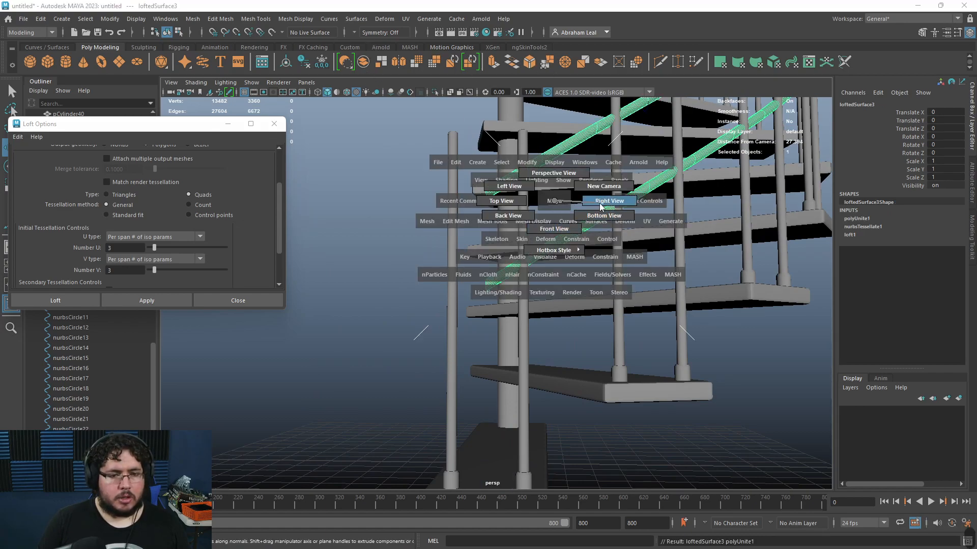
Step: Switch to a wireframe side view and move selected end vertices of the combined rails
drag(600, 207, 603, 207)
alt+right_drag(582, 211, 494, 153)
key(4)
alt+middle_drag(488, 120, 508, 326)
alt+right_drag(508, 325, 510, 288)
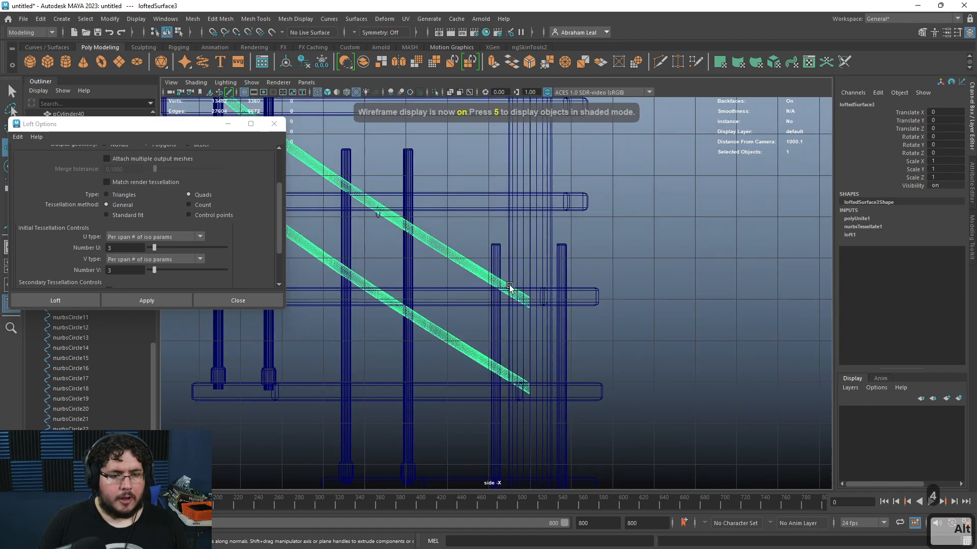
alt+middle_drag(509, 288, 483, 234)
right_drag(477, 224, 435, 211)
drag(546, 216, 478, 441)
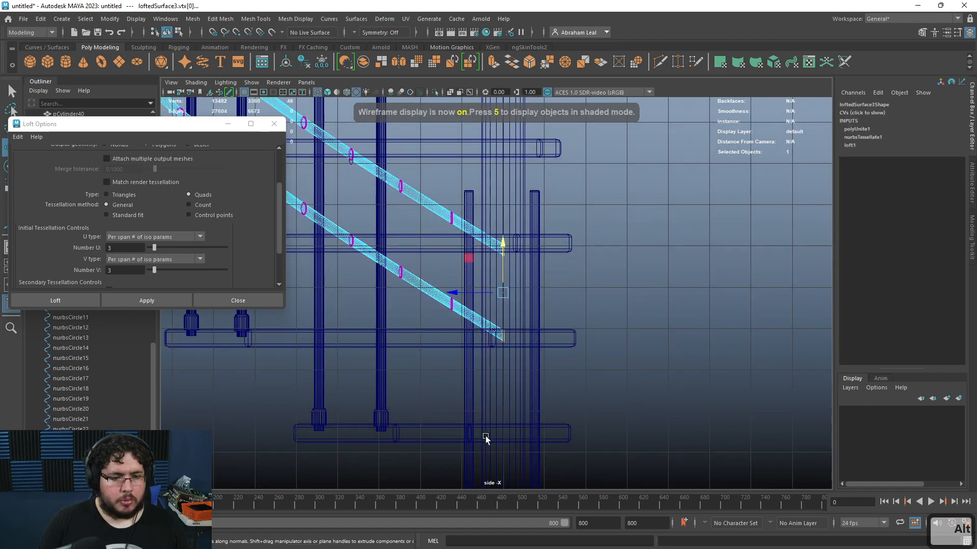
drag(465, 295, 499, 304)
mouse_move(531, 249)
mouse_down()
mouse_move(533, 267)
mouse_move(533, 259)
mouse_up()
Step: Return to the shaded perspective view and orbit around the lower end of the rails
key(space)
drag(591, 277, 603, 257)
key(6)
alt+drag(488, 257, 442, 338)
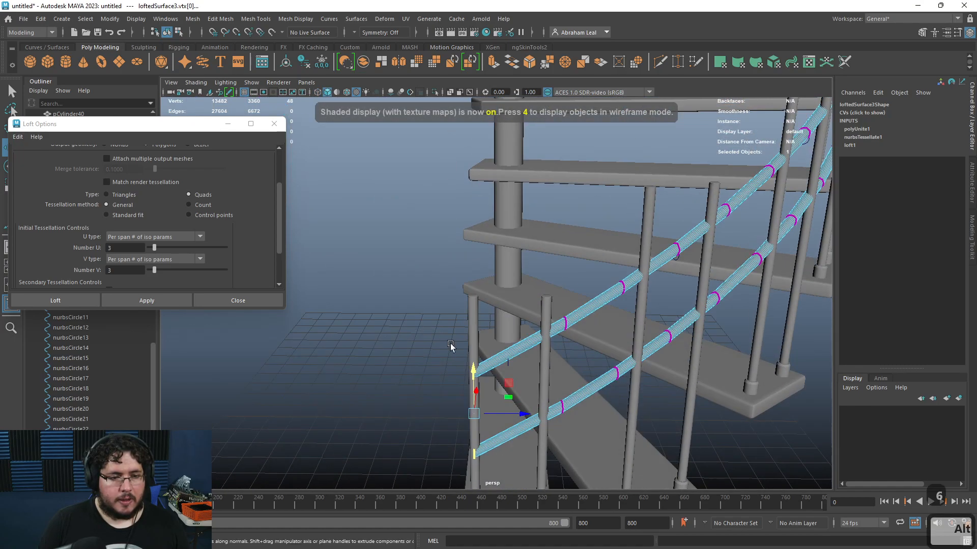
alt+middle_drag(487, 392, 482, 315)
right_drag(481, 286, 501, 267)
click(392, 285)
alt+drag(392, 286, 504, 341)
alt+middle_drag(503, 341, 414, 264)
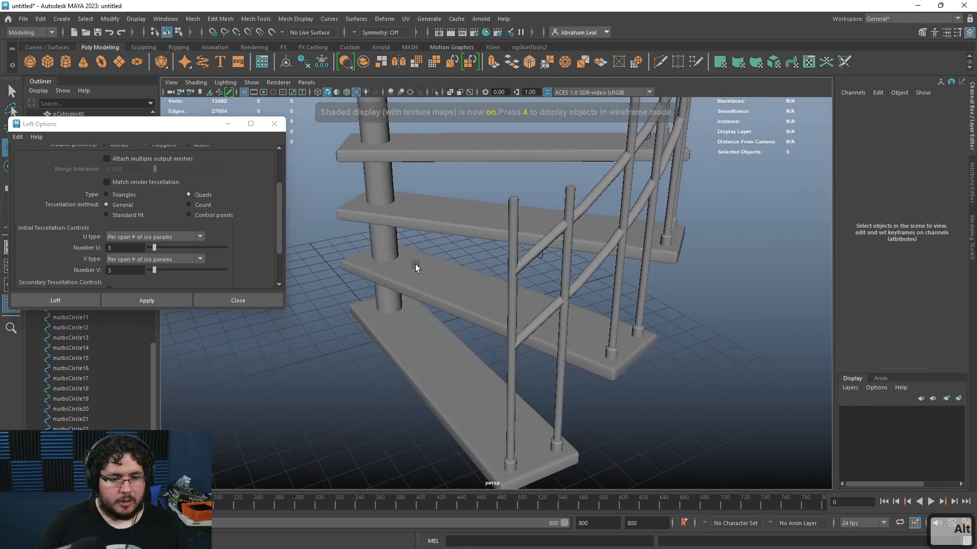
alt+drag(414, 264, 557, 369)
Step: Select the first baluster and orbit around the staircase to inspect it against the rails
click(531, 379)
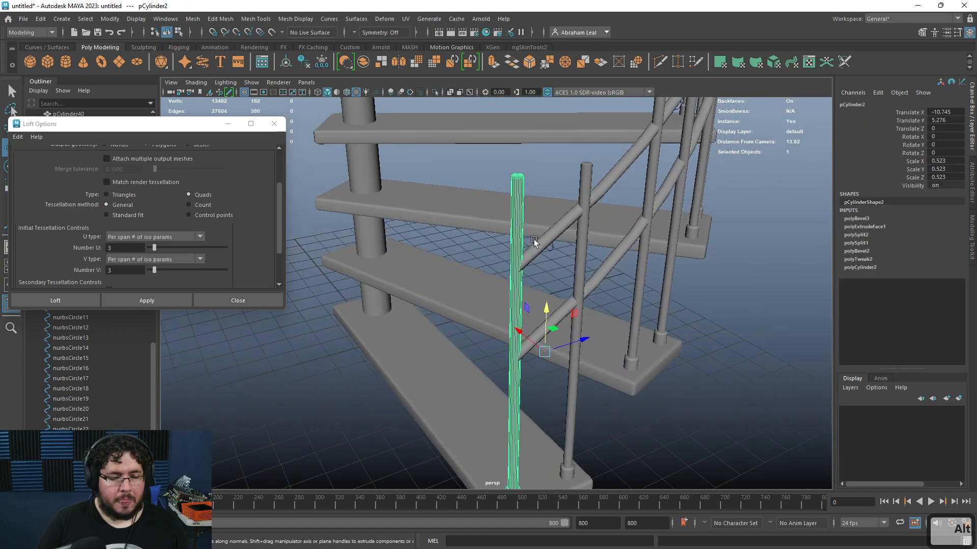
alt+right_drag(534, 242, 509, 251)
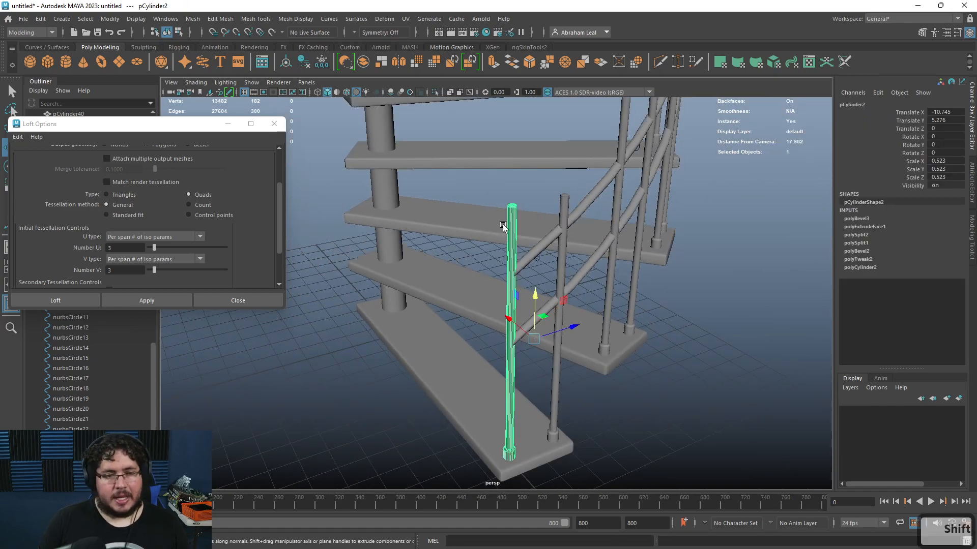
shift+right_drag(516, 206, 512, 228)
alt+drag(531, 262, 323, 85)
click(286, 63)
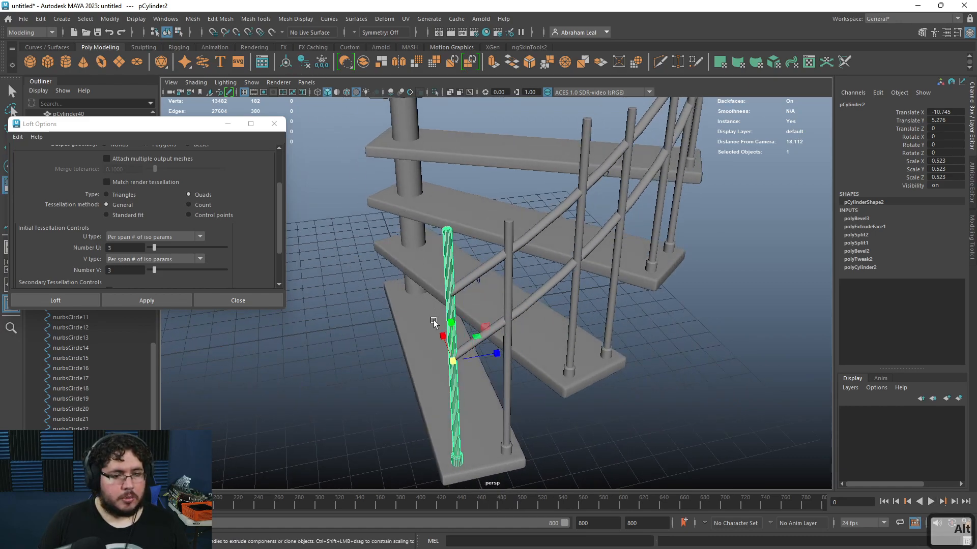
ctrl+drag(451, 319, 582, 227)
scroll(582, 227, down, 5)
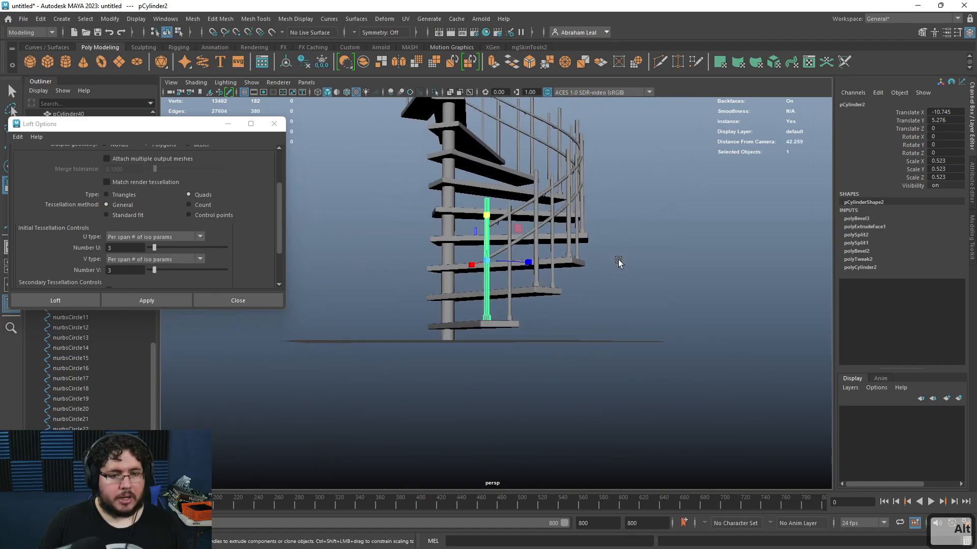
click(617, 264)
alt+drag(617, 264, 524, 280)
alt+middle_drag(524, 280, 523, 319)
alt+right_drag(524, 319, 656, 332)
alt+middle_drag(655, 331, 570, 362)
alt+drag(434, 257, 447, 294)
alt+right_drag(447, 294, 61, 201)
alt+right_drag(526, 194, 651, 298)
alt+drag(651, 299, 550, 306)
alt+right_drag(549, 305, 785, 399)
alt+right_drag(519, 274, 578, 309)
alt+drag(578, 309, 603, 326)
alt+right_drag(602, 326, 655, 389)
Step: Select the first baluster's top vertices and raise them to reach the upper rail
click(369, 232)
right_drag(368, 232, 319, 222)
drag(417, 184, 308, 258)
key(w)
drag(360, 174, 365, 214)
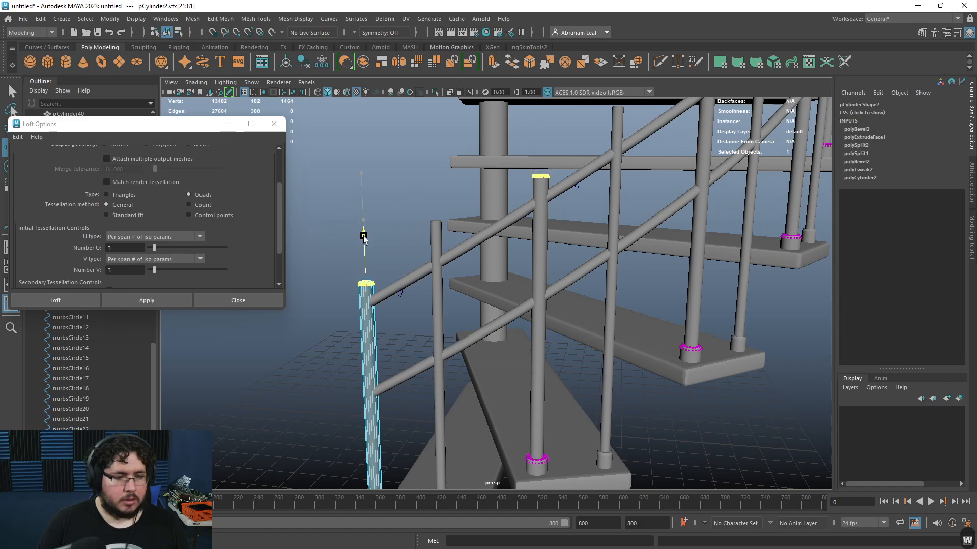
Step: Select the next baluster's top vertices and raise them to reach the upper rail
click(436, 226)
right_drag(436, 226, 391, 223)
drag(500, 175, 421, 225)
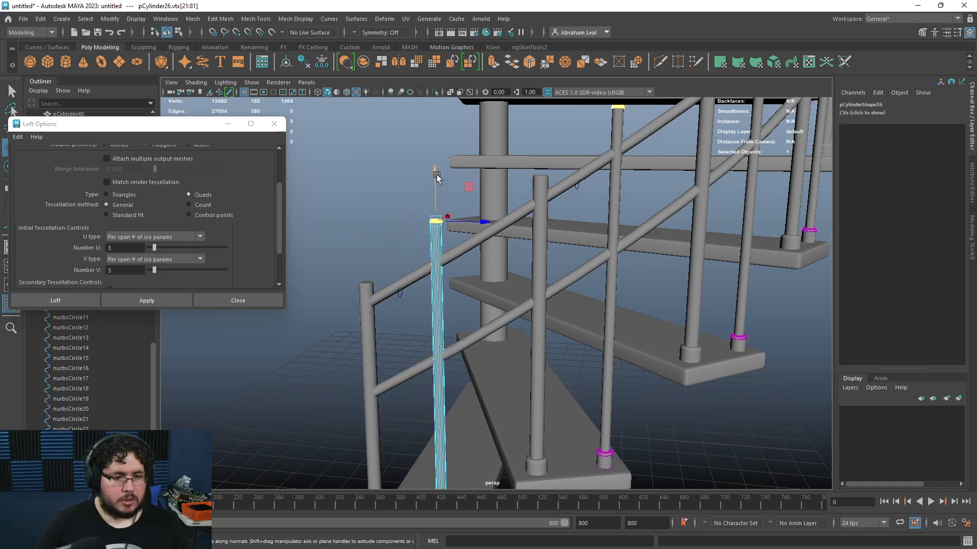
drag(437, 176, 434, 208)
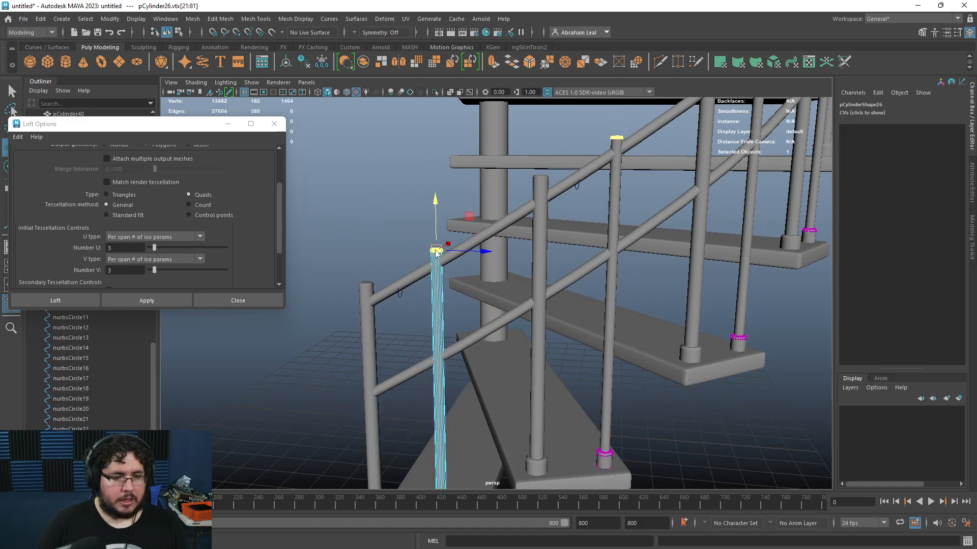
right_drag(436, 253, 465, 222)
Step: Close the Loft options and orbit around the whole staircase to review it
click(445, 187)
scroll(445, 187, down, 5)
alt+drag(447, 188, 621, 268)
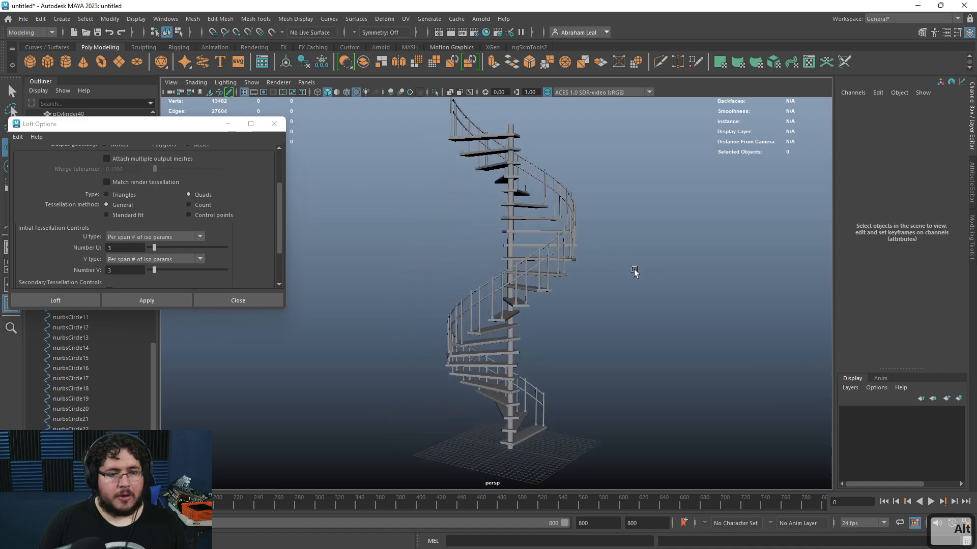
alt+middle_drag(621, 268, 667, 276)
alt+right_drag(667, 277, 587, 262)
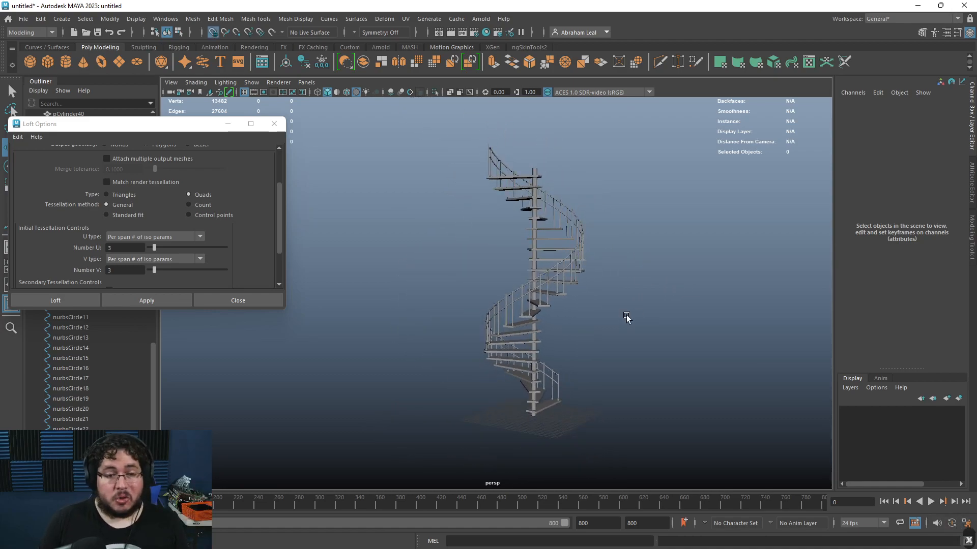
alt+drag(619, 311, 535, 320)
alt+right_drag(535, 320, 585, 347)
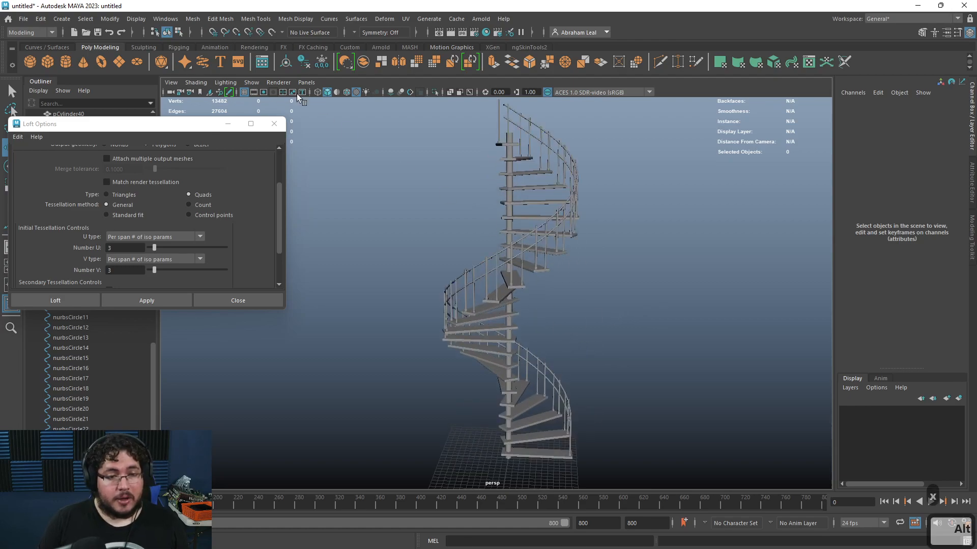
click(273, 124)
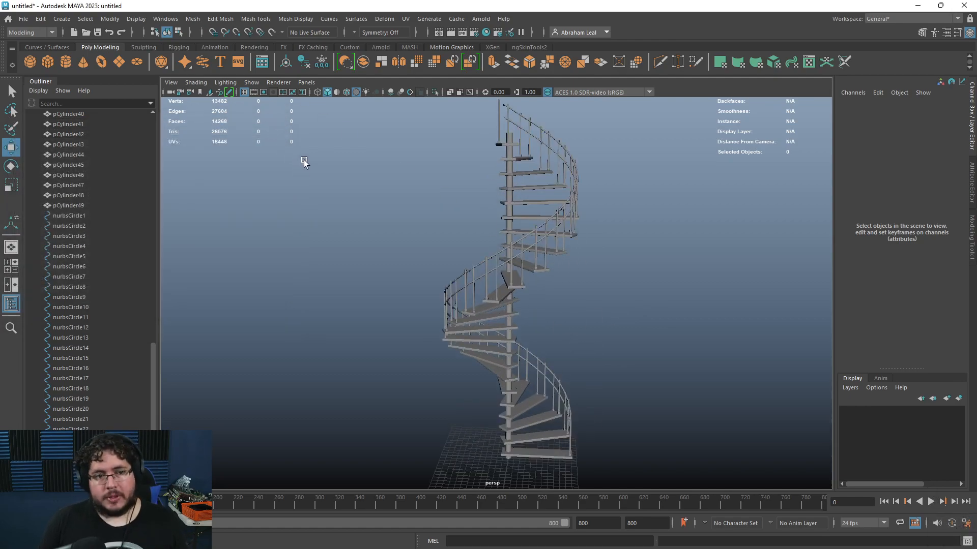
scroll(480, 255, up, 5)
alt+drag(511, 298, 642, 320)
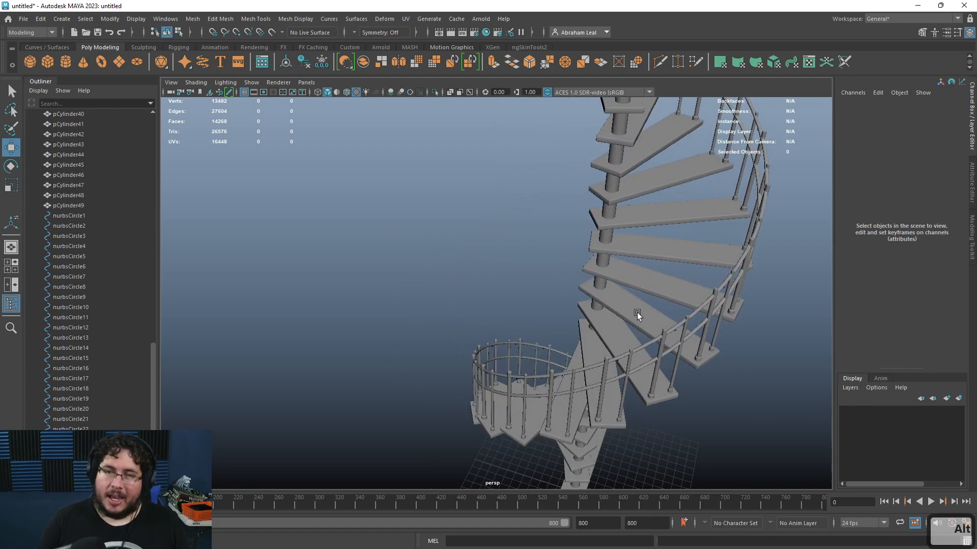
Step: Switch to the web browser and open the Substance 3D Assets homepage
key(super)
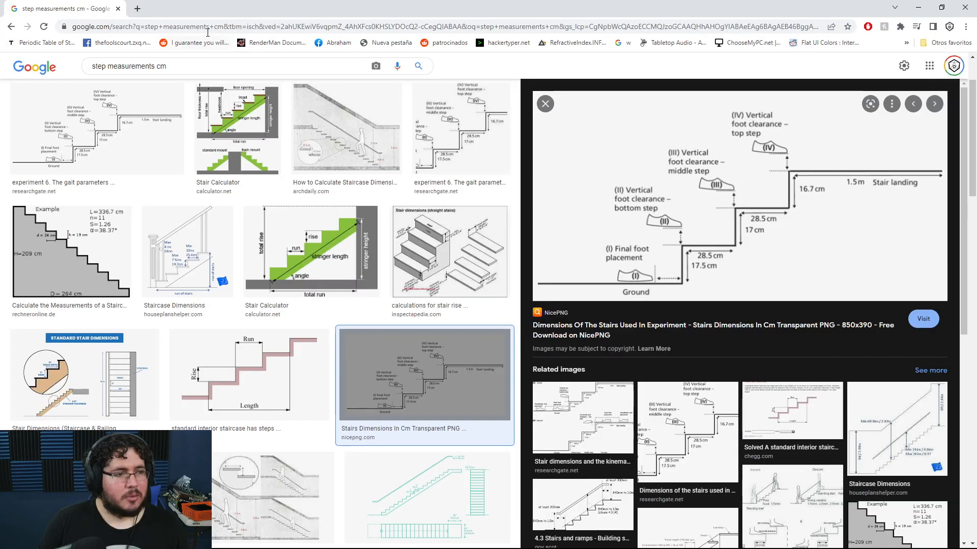
click(206, 29)
text(asset)
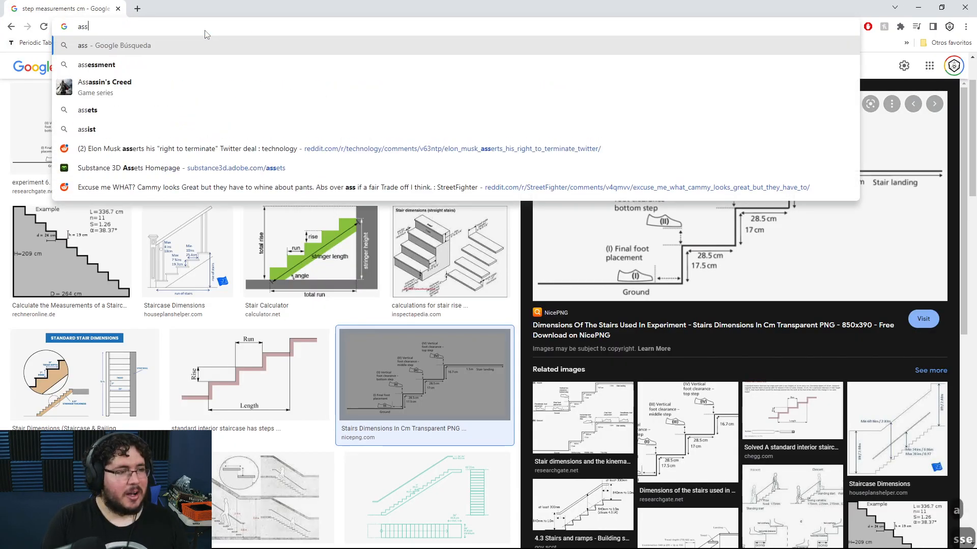
key(Down)
key(Down)
key(Down)
key(Down)
key(Return)
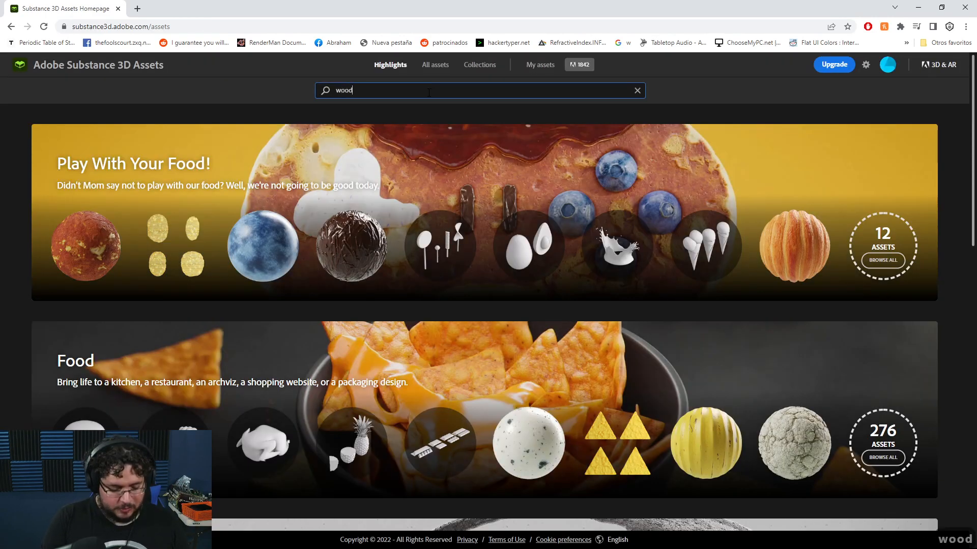
Step: Search the Substance 3D Assets library for wood and open the Bubinga Wood material
click(428, 93)
text(wood)
key(Return)
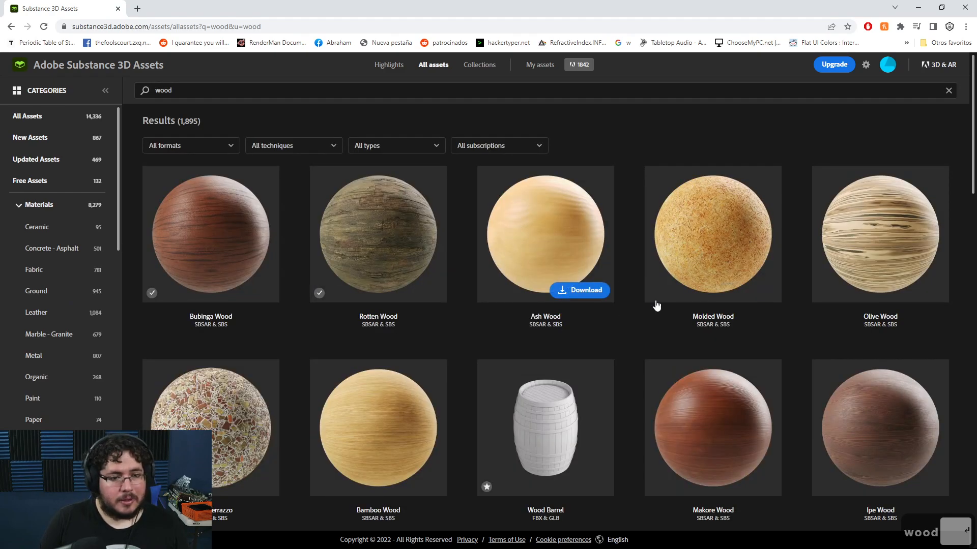
click(201, 218)
click(839, 124)
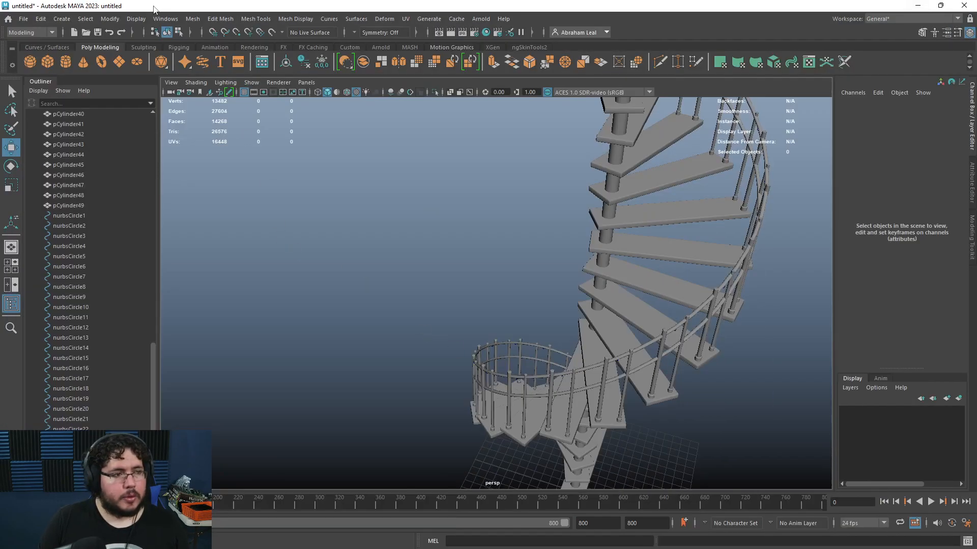
Step: Switch back to Maya and open the Plug-in Manager
click(159, 19)
mouse_move(230, 133)
click(302, 206)
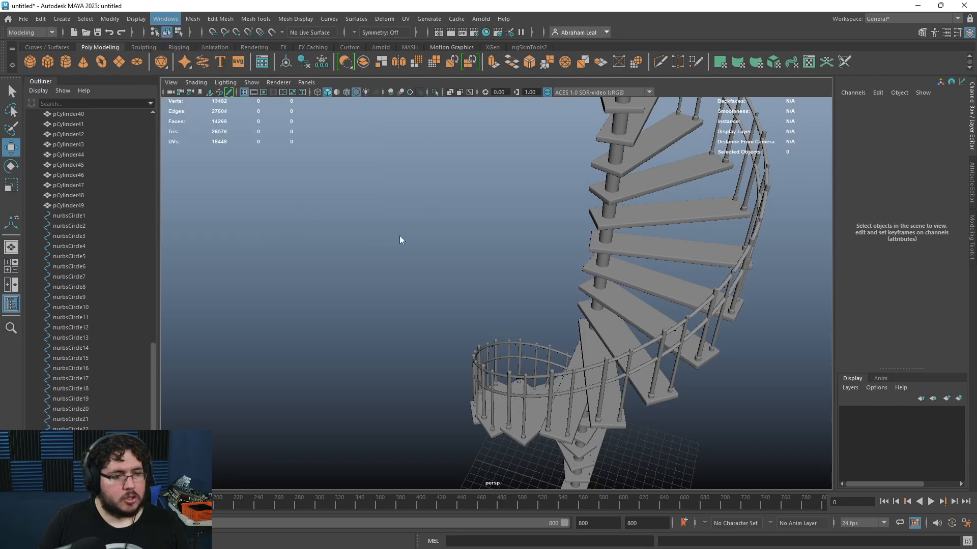
Step: Filter the plug-ins by substa and set all Substance plug-ins to Loaded and Auto load
click(372, 220)
text(suib)
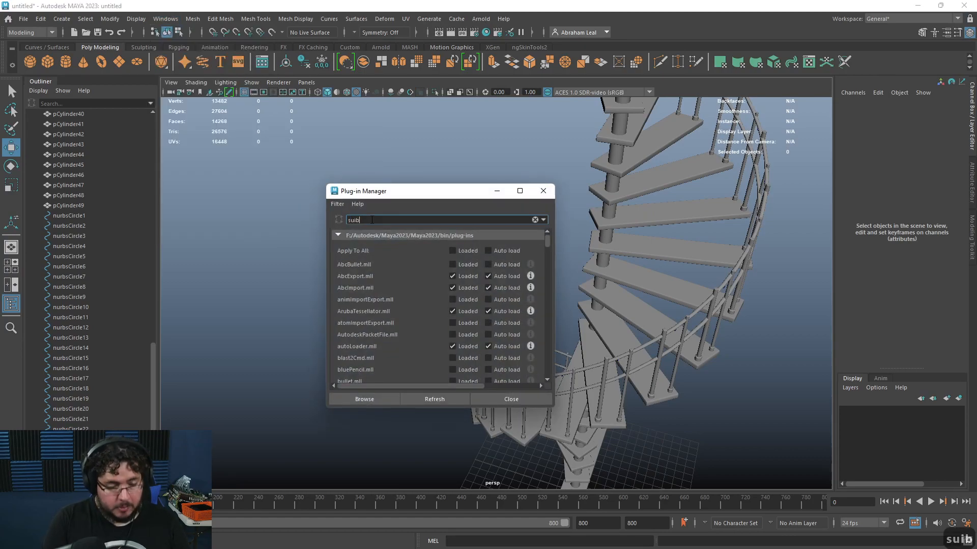
key(BackSpace)
key(BackSpace)
text(bnsts)
key(BackSpace)
key(BackSpace)
key(BackSpace)
key(BackSpace)
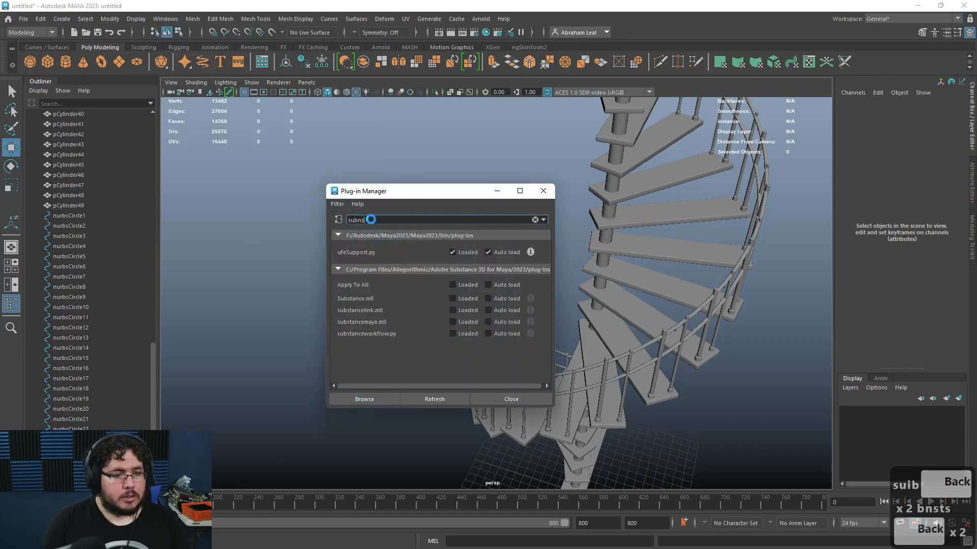
text(sta)
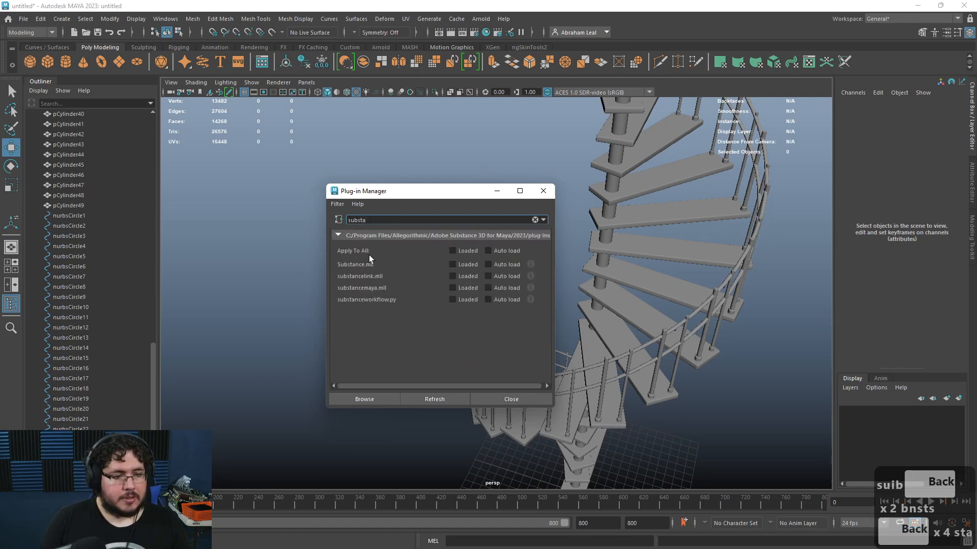
click(488, 251)
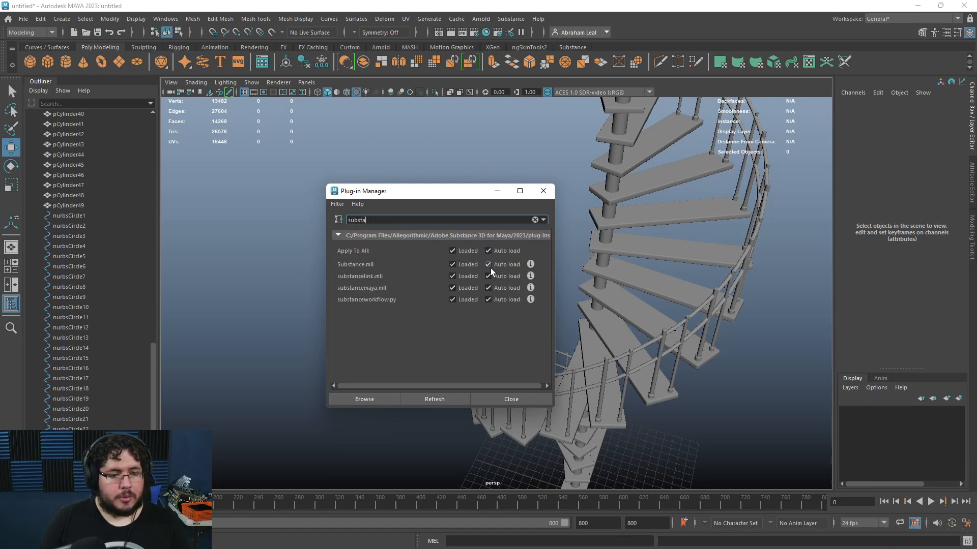
Step: Close the Plug-in Manager, switch to the Substance shelf and open the Hypershade
click(498, 402)
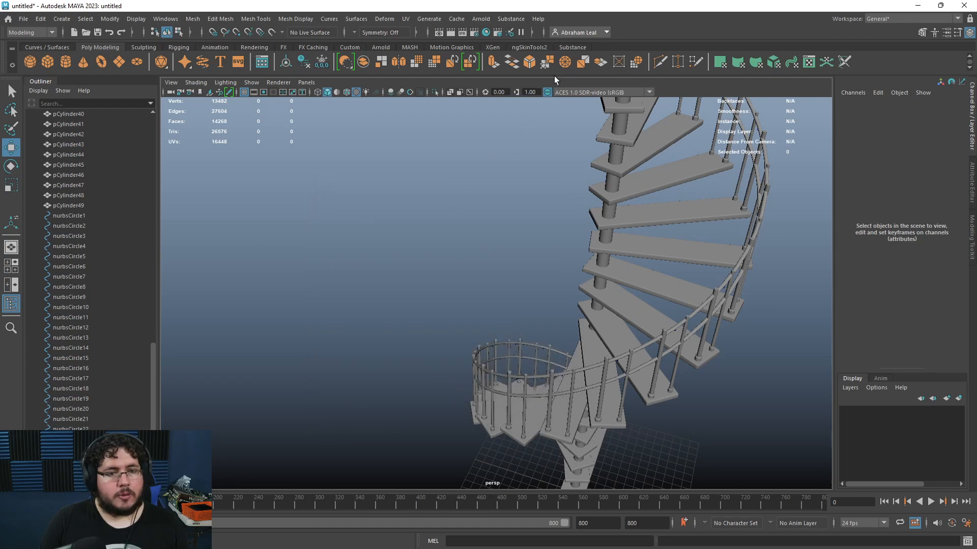
click(573, 47)
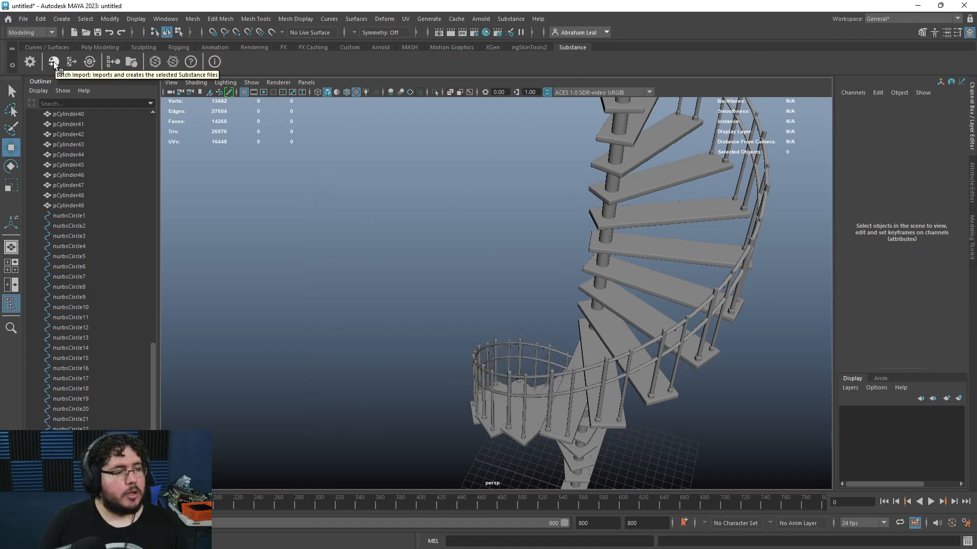
click(488, 31)
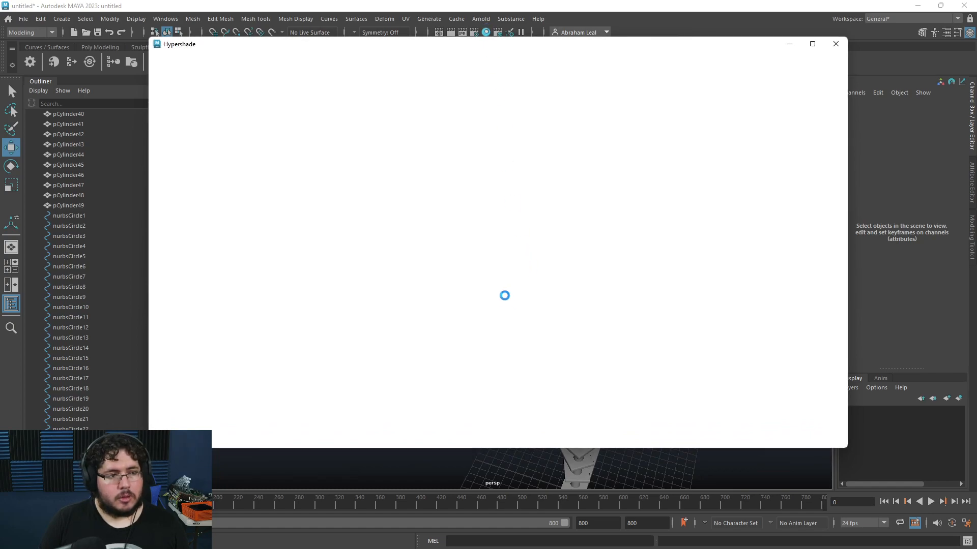
Step: Create a Substance texture node in the node editor by searching for subs
key(Tab)
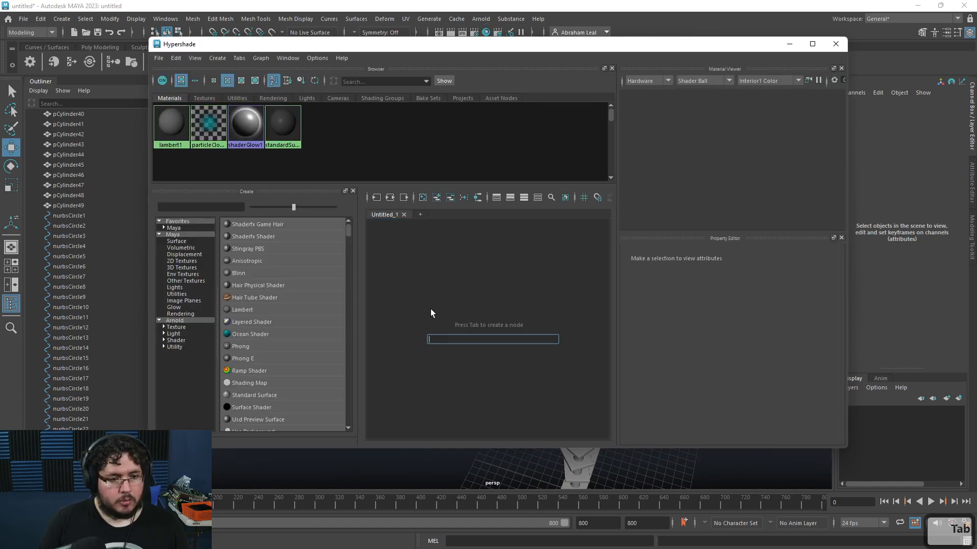
text(subs)
key(Down)
key(Down)
key(Down)
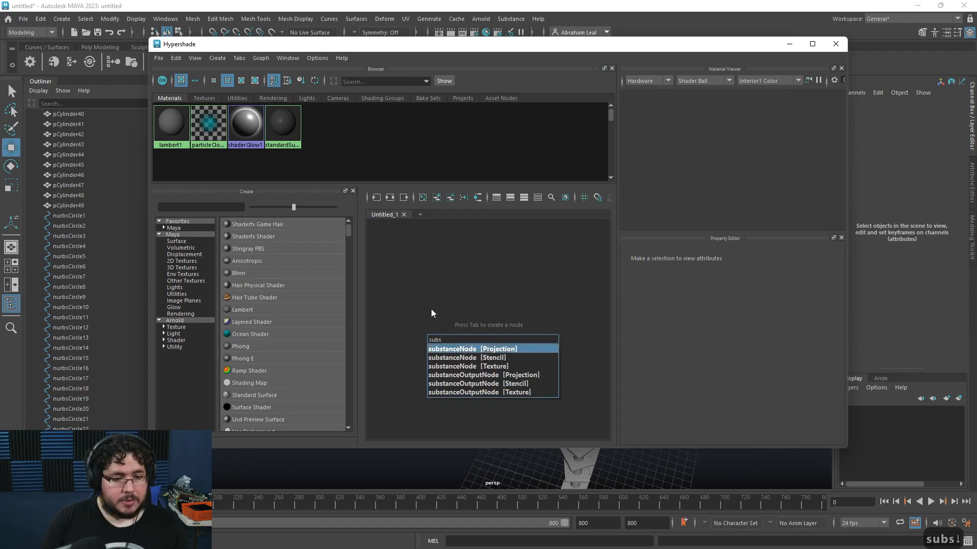
key(Return)
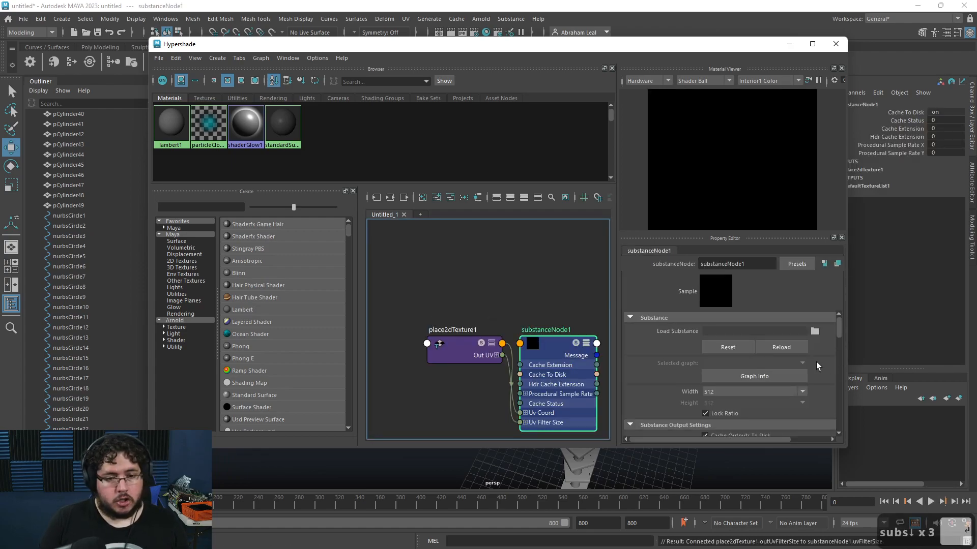
Step: Load the wood_bubinga.sbsar file from the Downloads folder into the Substance node
click(815, 332)
click(108, 180)
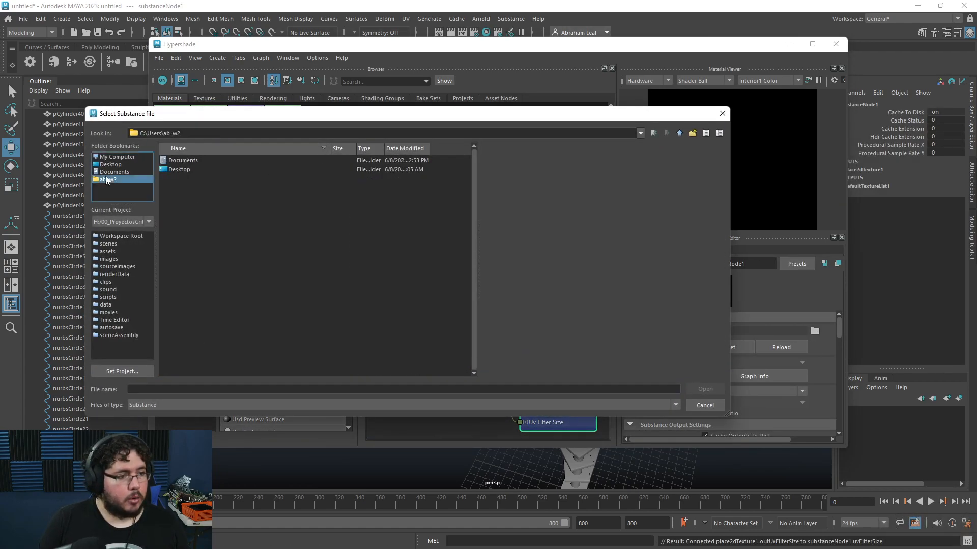
double_click(183, 233)
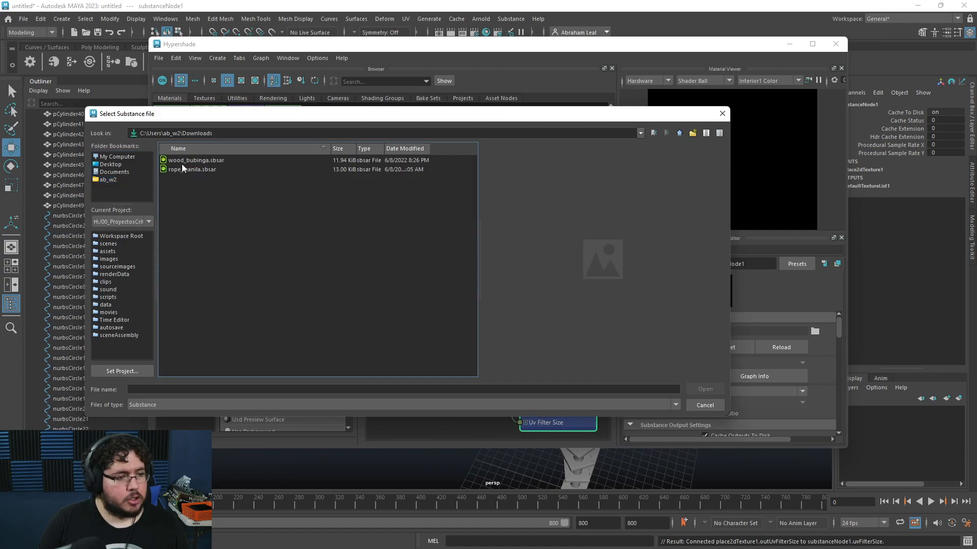
click(184, 161)
click(705, 389)
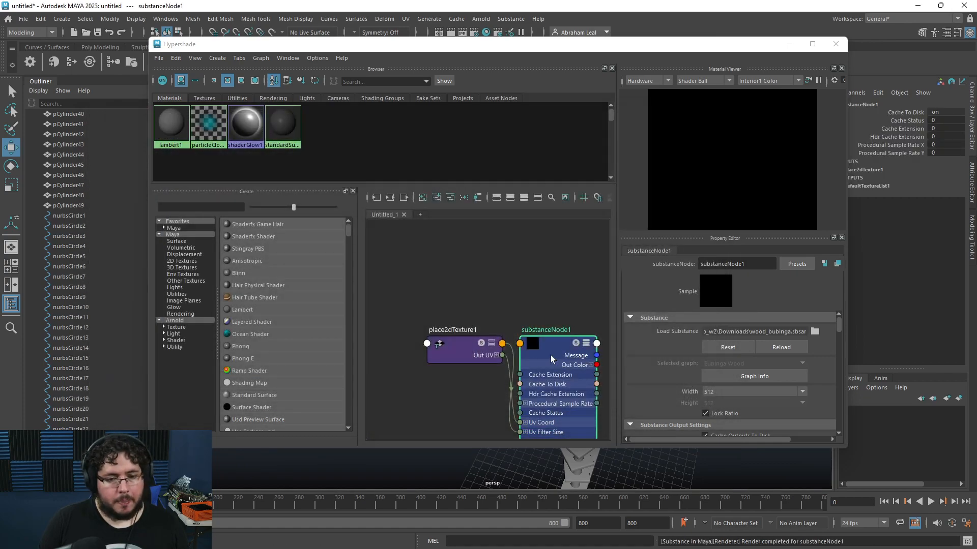
Step: Set the Substance node's output width to 2048
scroll(448, 326, down, 2)
drag(448, 326, 418, 352)
drag(503, 337, 499, 327)
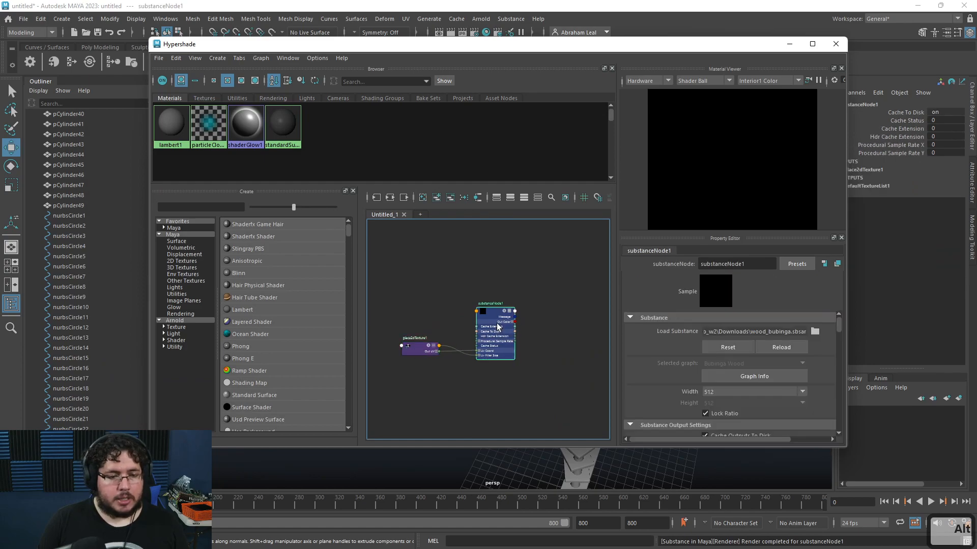
scroll(491, 343, up, 5)
alt+middle_drag(440, 308, 473, 284)
scroll(473, 284, down, 2)
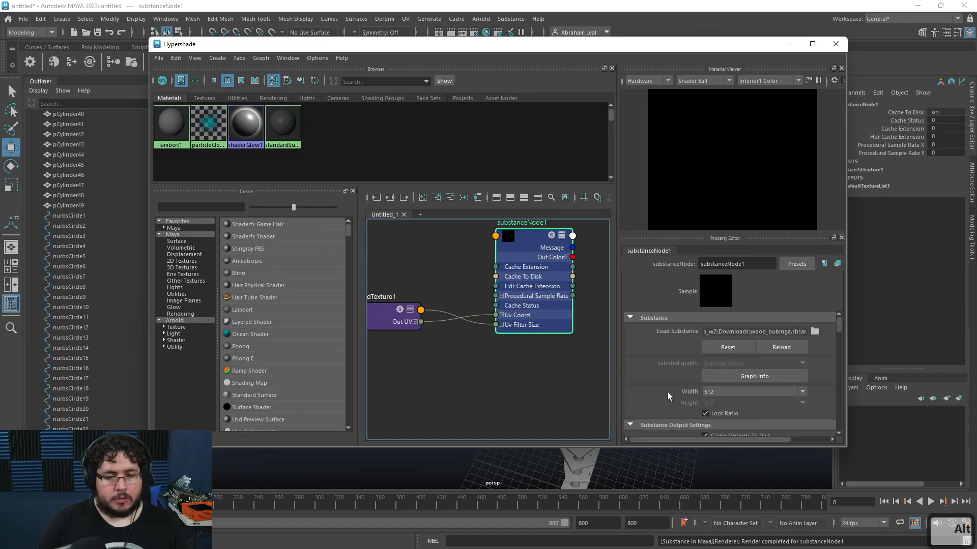
scroll(706, 374, down, 3)
scroll(706, 373, up, 2)
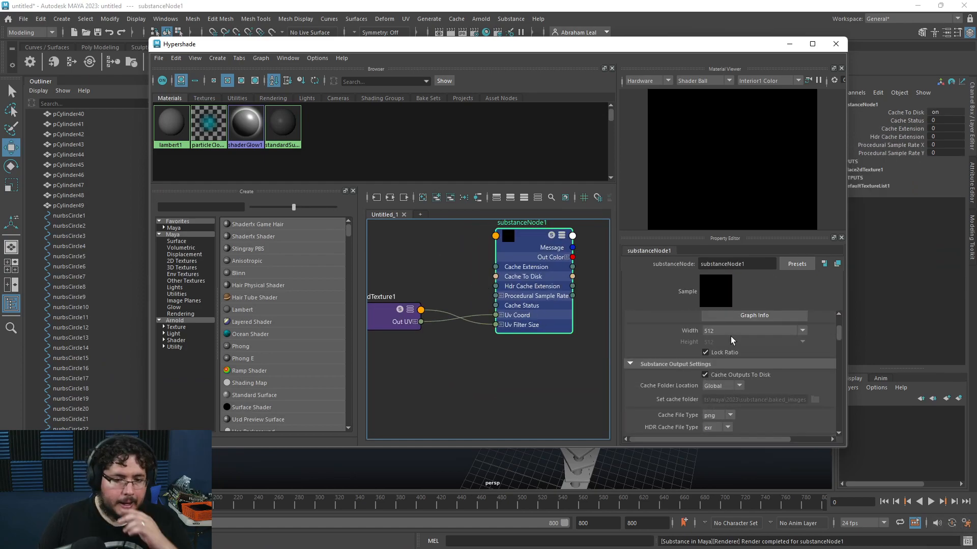
click(731, 332)
click(706, 392)
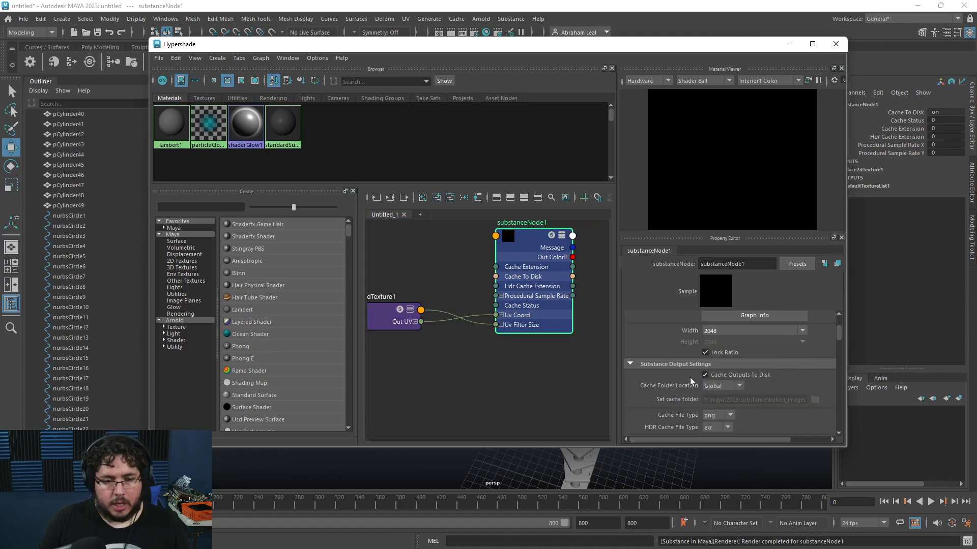
Step: Create an Arnold shading network from the Substance node using the Arnold workflow
scroll(702, 386, down, 2)
scroll(725, 351, down, 1)
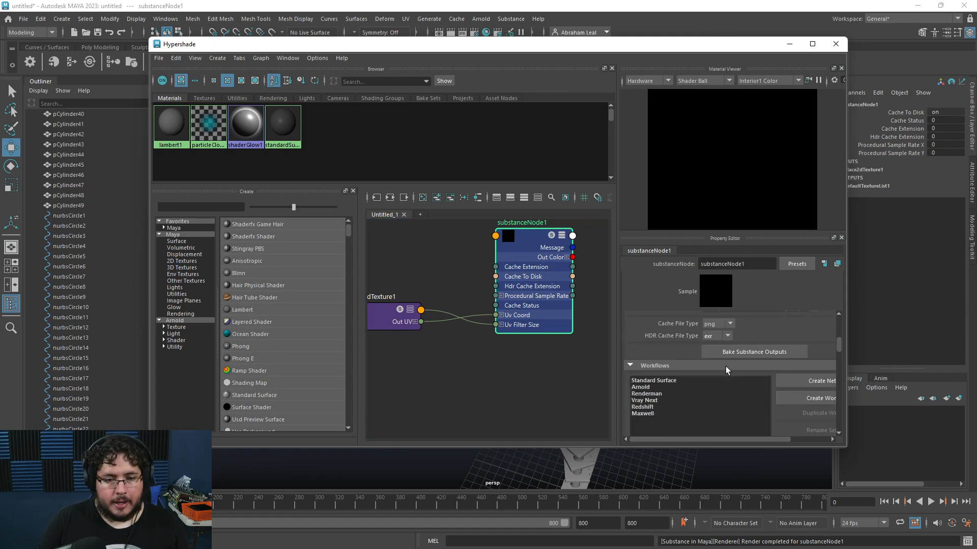
click(640, 388)
scroll(720, 374, down, 2)
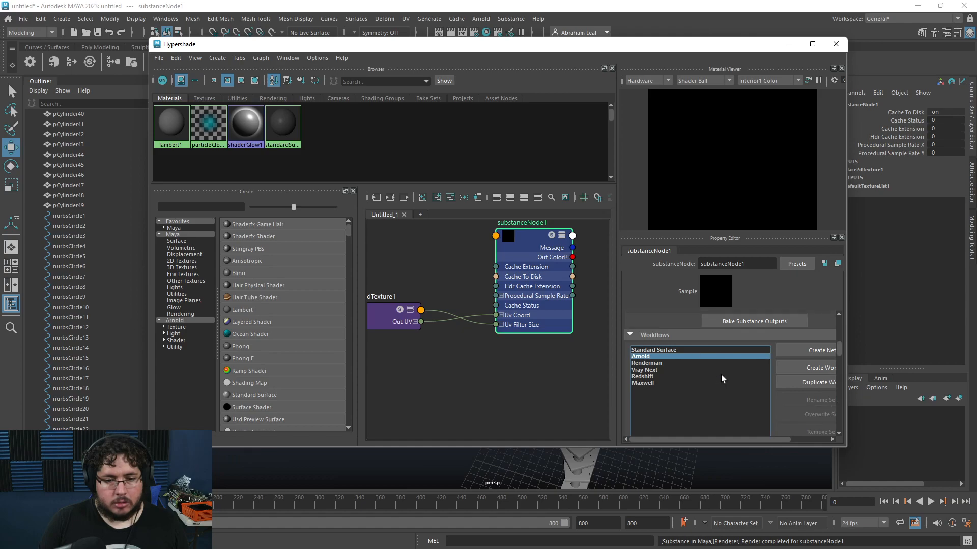
click(812, 320)
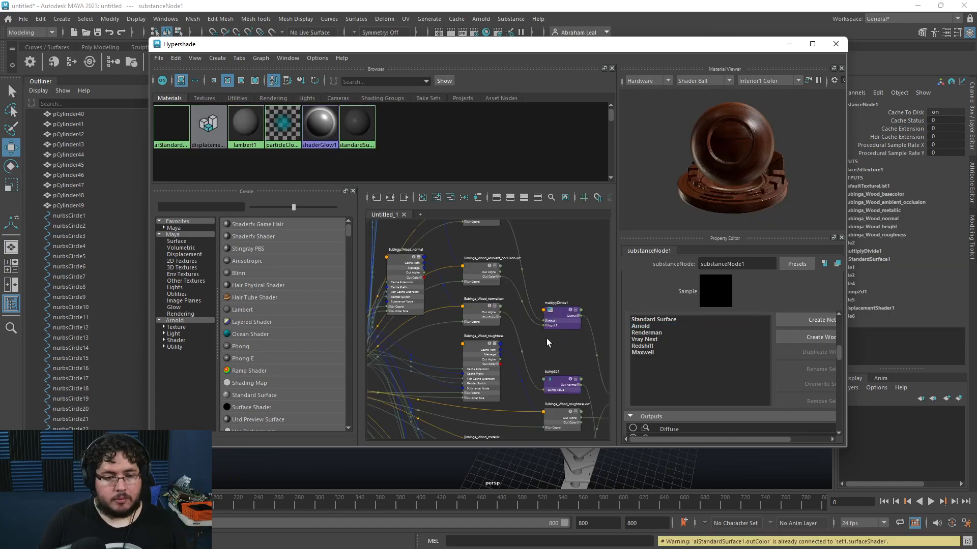
Step: Deactivate the Height output of the Substance node
scroll(543, 346, up, 5)
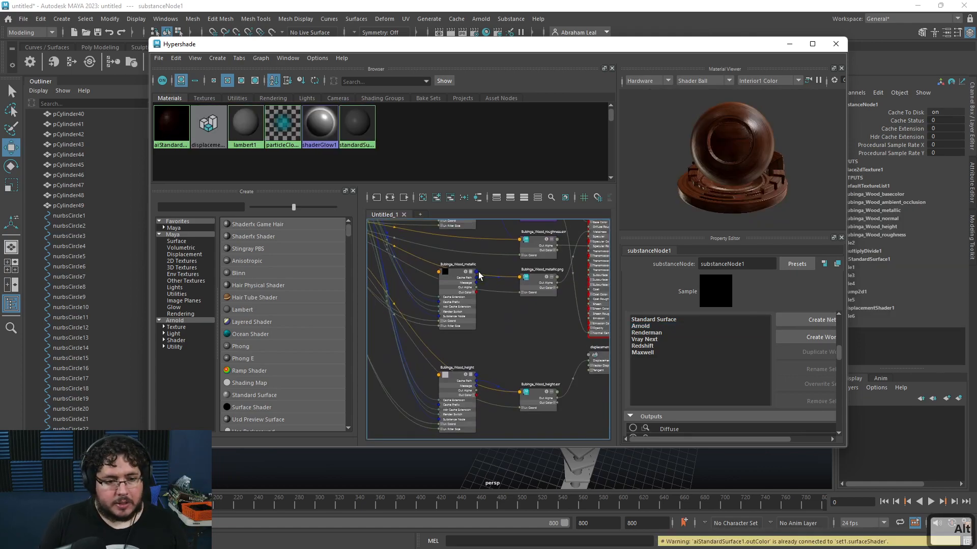
scroll(659, 363, down, 3)
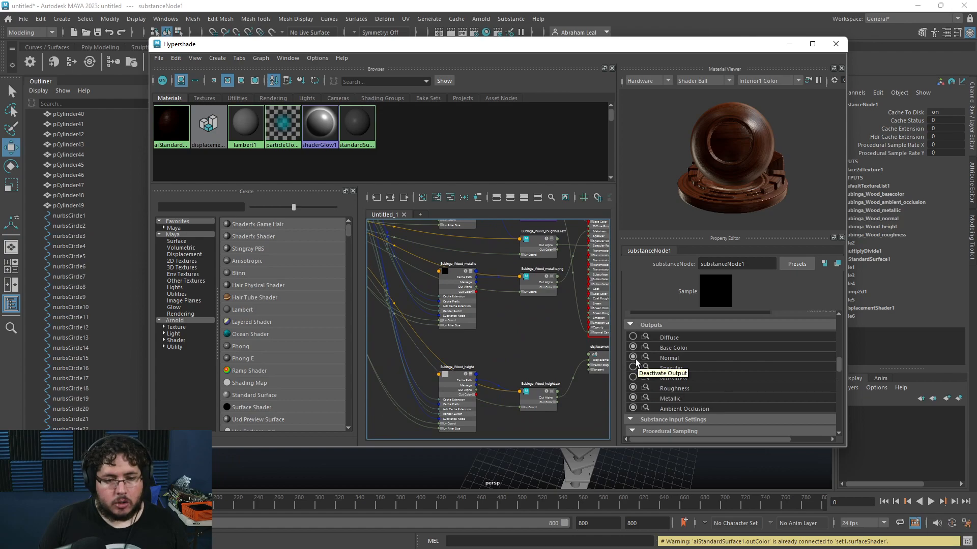
scroll(645, 404, down, 1)
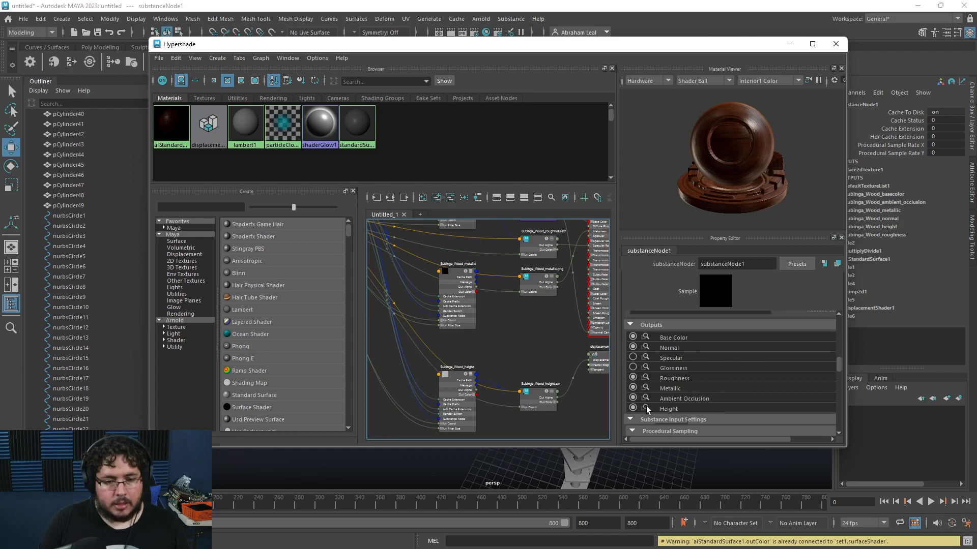
click(633, 408)
Step: Delete the displacement shader node from the network and close the Hypershade
scroll(489, 343, down, 4)
alt+middle_drag(448, 359, 414, 366)
scroll(519, 367, up, 4)
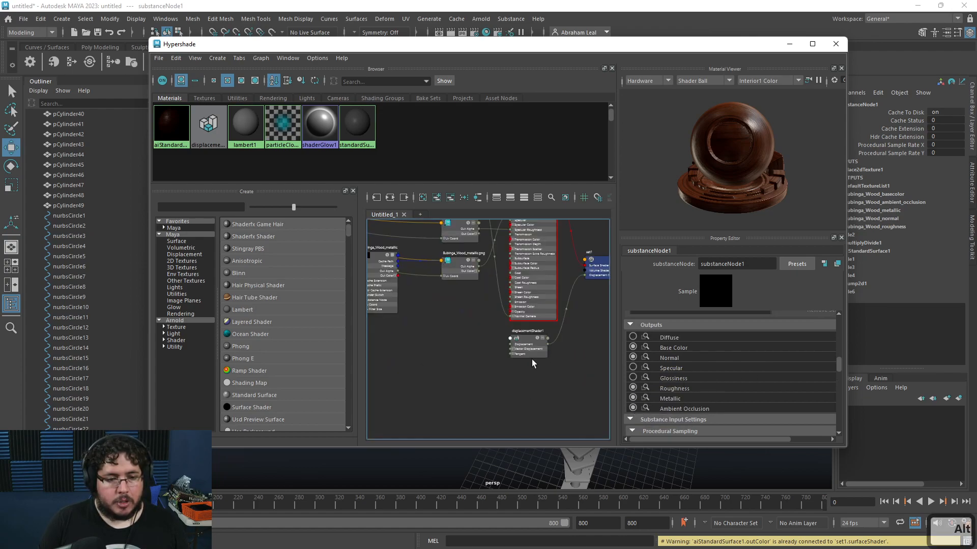
click(529, 350)
key(Delete)
alt+middle_drag(527, 317, 585, 393)
scroll(586, 361, down, 4)
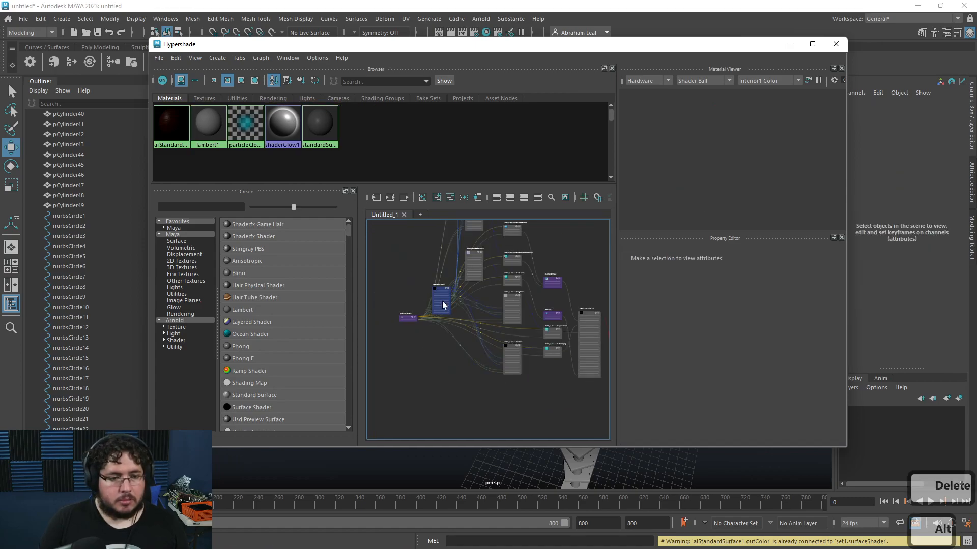
click(836, 44)
Step: Select the step objects pCube1 through pCube24 and open the UV Editor
alt+drag(570, 347, 417, 293)
scroll(67, 234, up, 15)
click(63, 165)
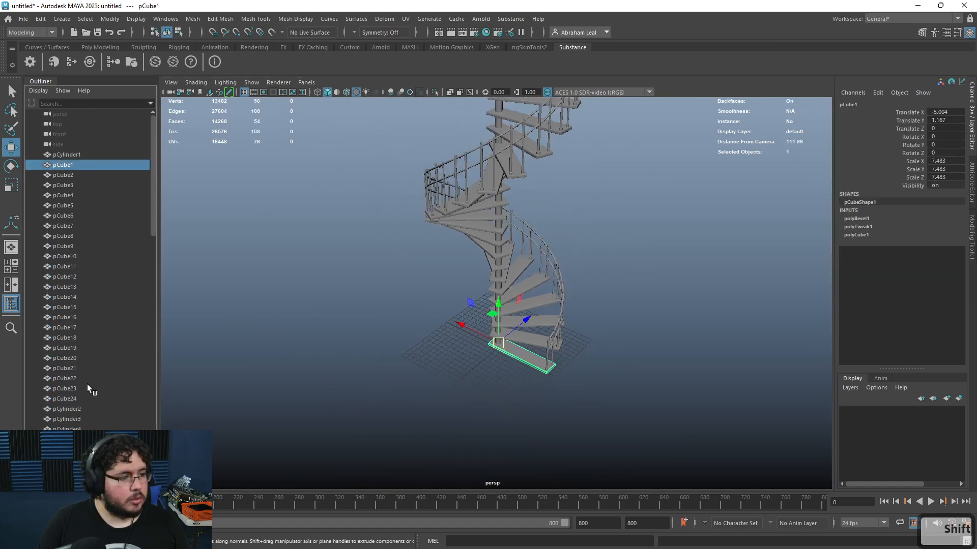
shift+click(65, 399)
click(406, 20)
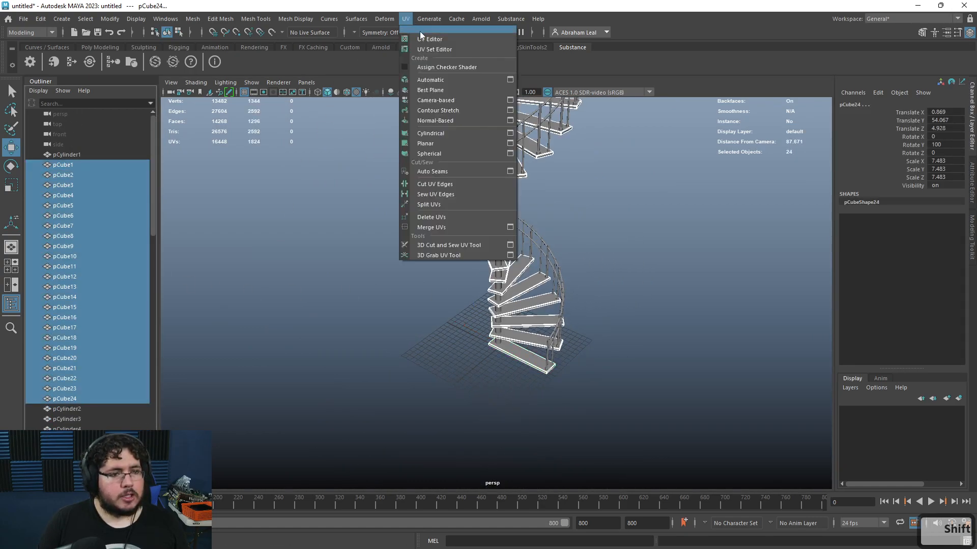
click(430, 40)
Step: Try to rearrange, scale and rotate the steps' UV shells, undo it and close the UV Editor
scroll(499, 279, down, 2)
right_drag(483, 257, 438, 242)
drag(327, 146, 646, 499)
key(ctrl+u)
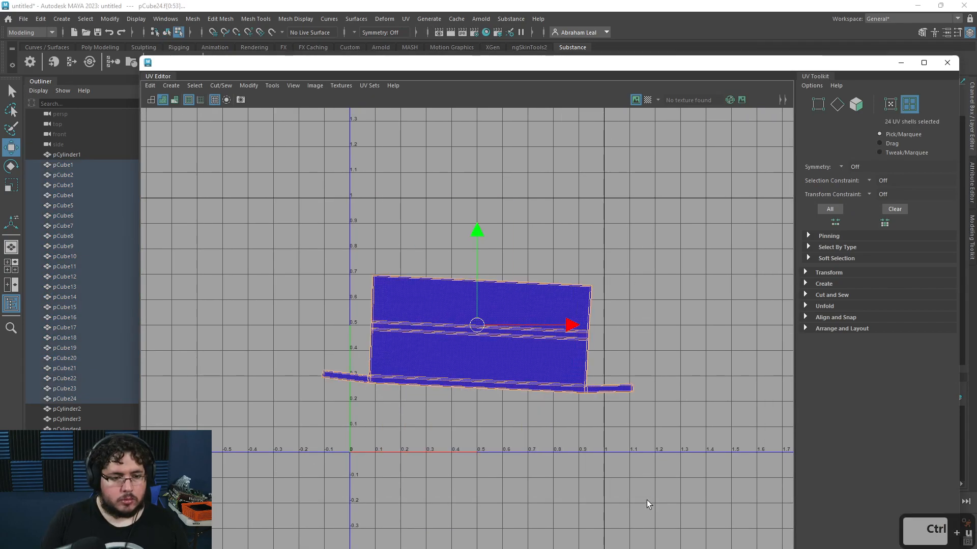
key(r)
drag(477, 332, 464, 328)
key(e)
drag(531, 267, 532, 264)
key(r)
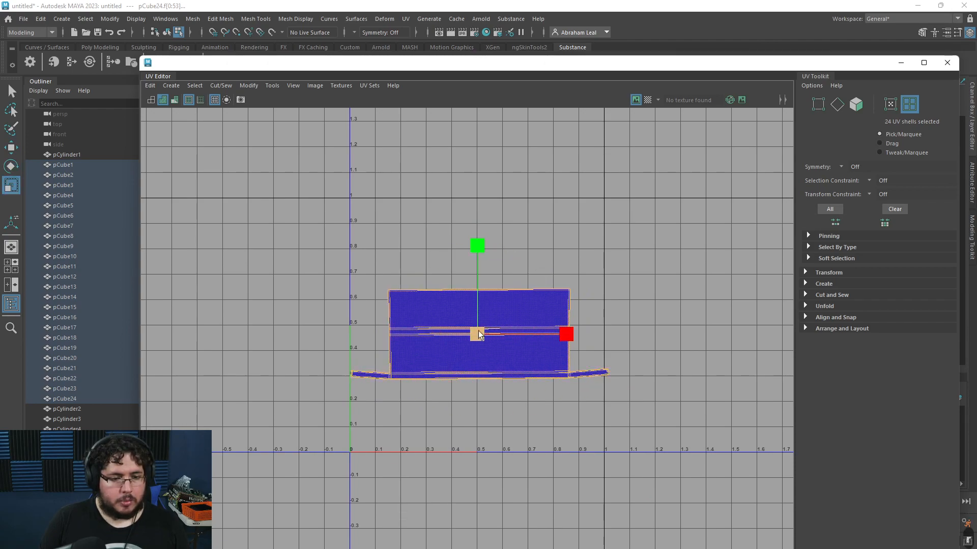
drag(479, 333, 470, 330)
key(e)
drag(528, 267, 531, 269)
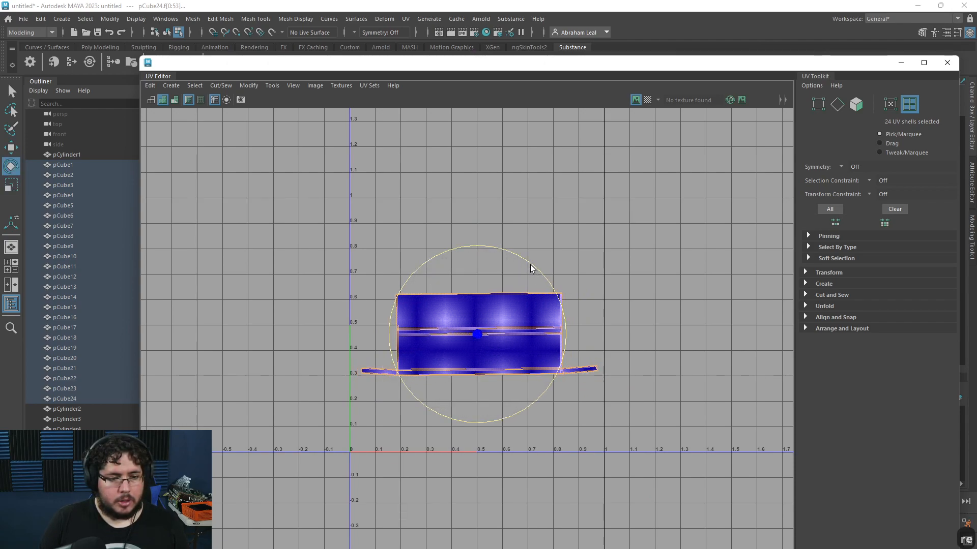
key(ctrl+z)
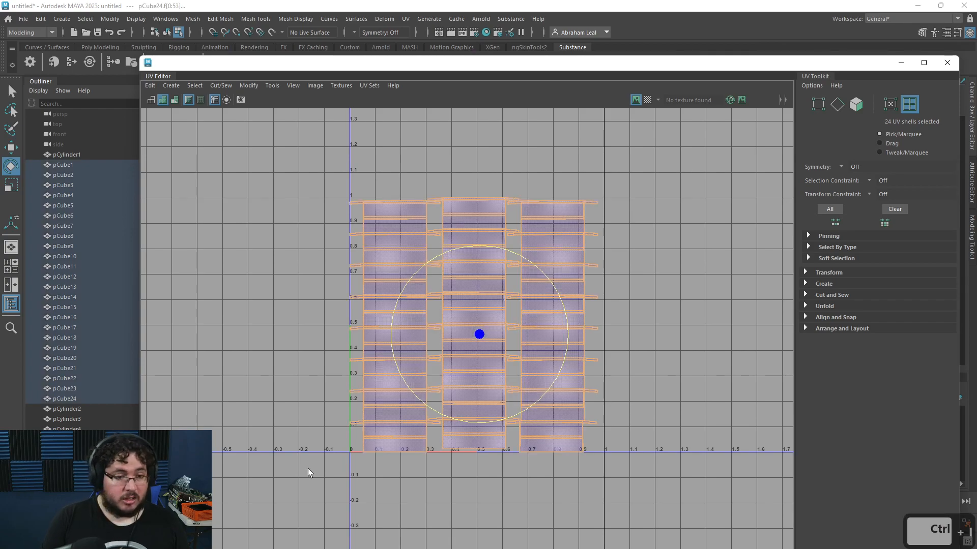
click(636, 240)
scroll(637, 240, up, 2)
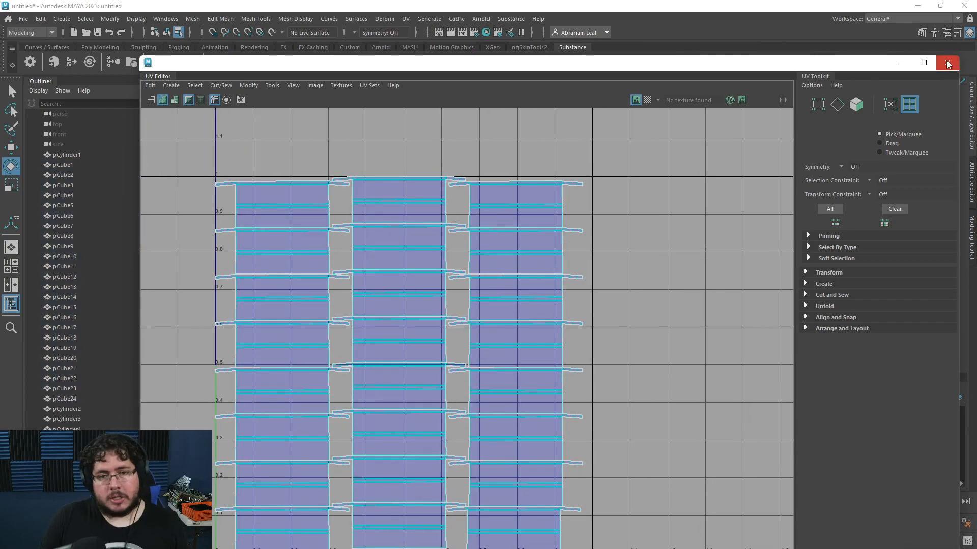
click(948, 63)
Step: Deselect everything and switch the viewport to textured display
click(589, 203)
key(6)
alt+drag(613, 331, 560, 346)
alt+right_drag(560, 347, 471, 275)
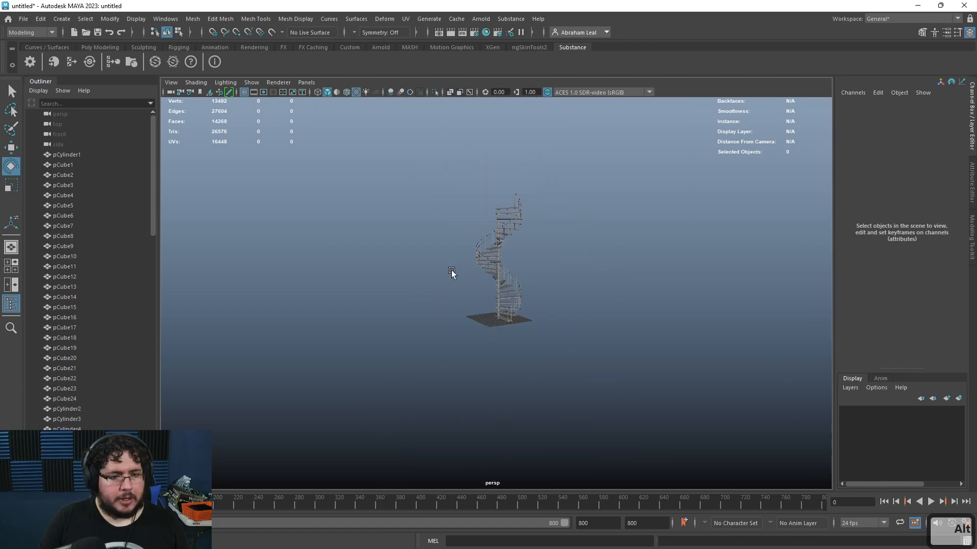
Step: Select pCylinder1 and all handrail cylinders through pCylinder49 and assign them a new aiStandardSurface material
click(68, 154)
drag(155, 181, 154, 427)
click(101, 458)
scroll(106, 344, up, 11)
scroll(114, 384, down, 11)
scroll(54, 360, up, 8)
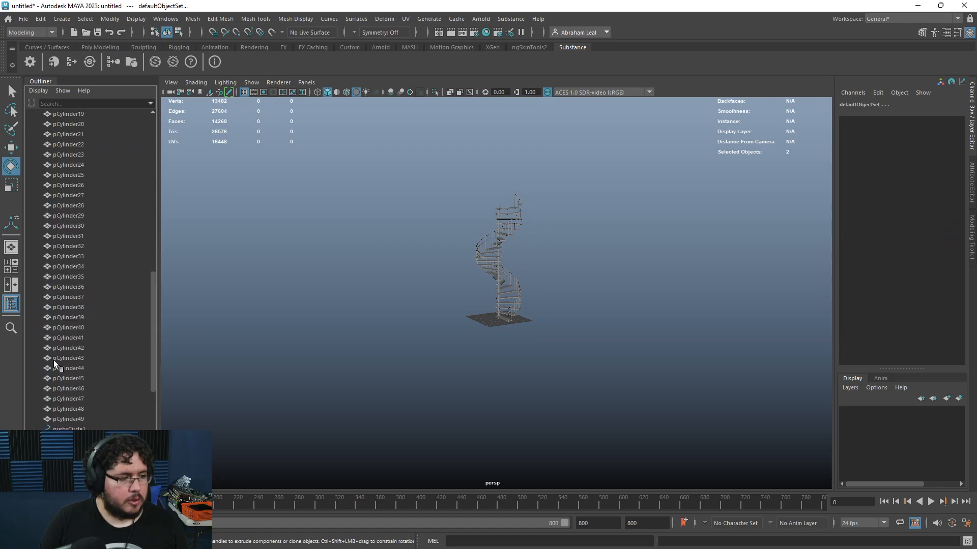
click(59, 419)
scroll(74, 398, up, 10)
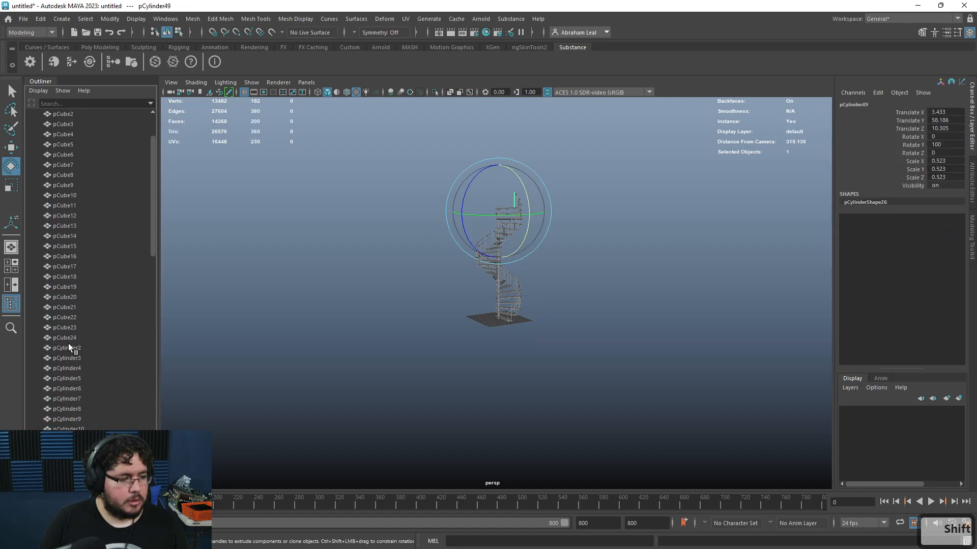
shift+click(68, 347)
scroll(81, 199, up, 2)
ctrl+click(66, 154)
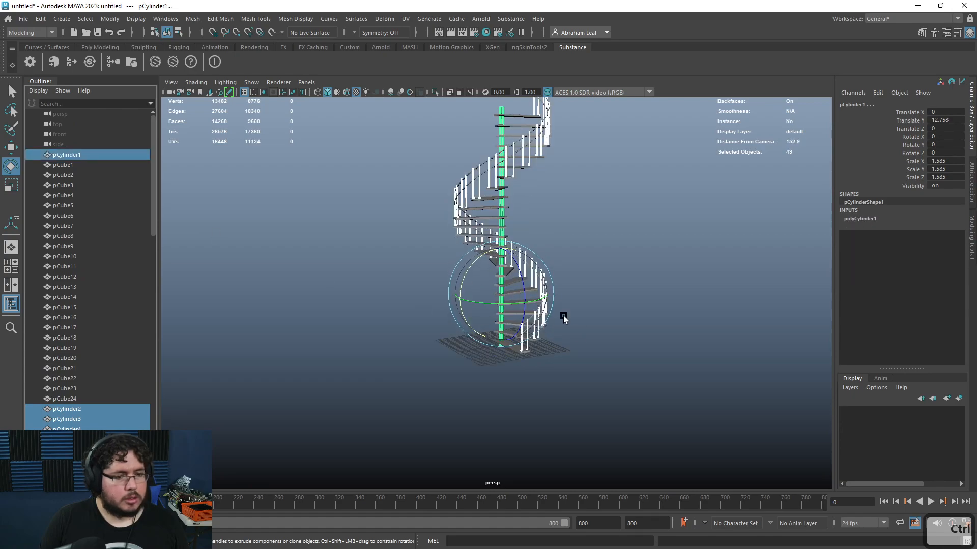
key(f)
right_drag(513, 178, 493, 439)
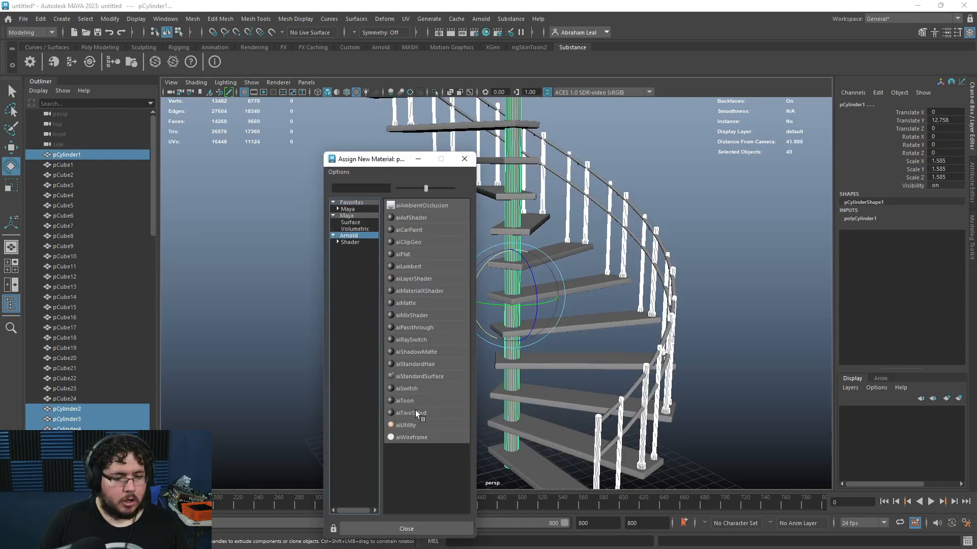
click(414, 376)
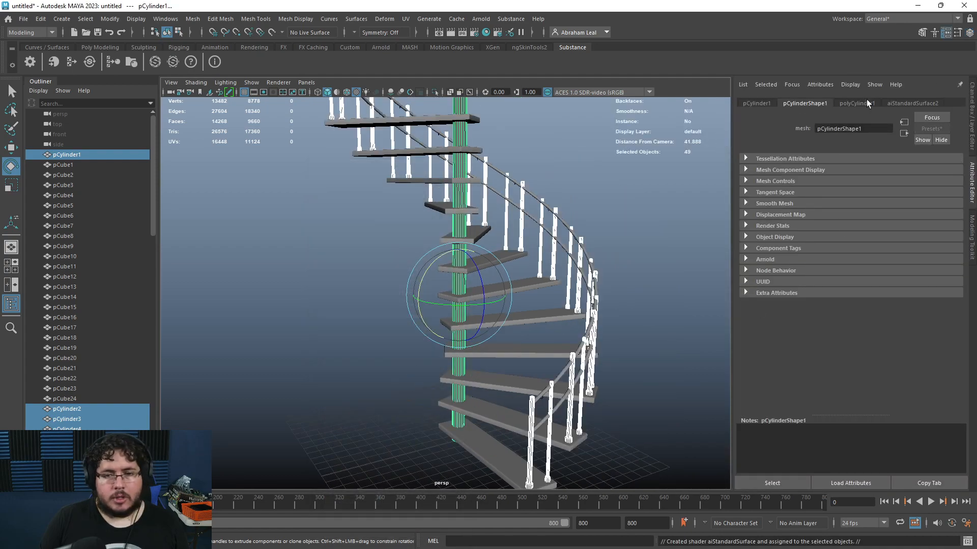
Step: Make the handrail aiStandardSurface2 material black and fully metallic with a roughness of about 0.31
click(911, 103)
drag(909, 232, 855, 233)
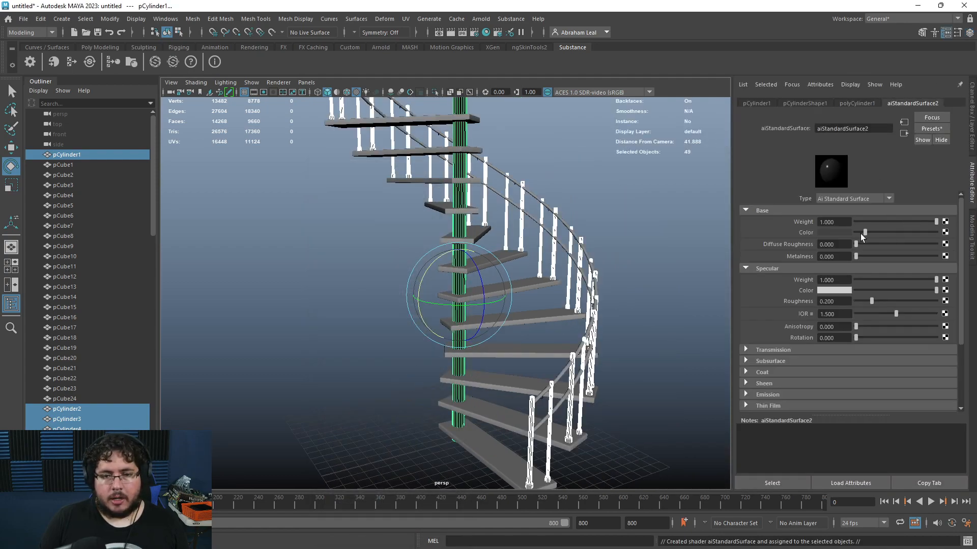
drag(926, 251, 945, 254)
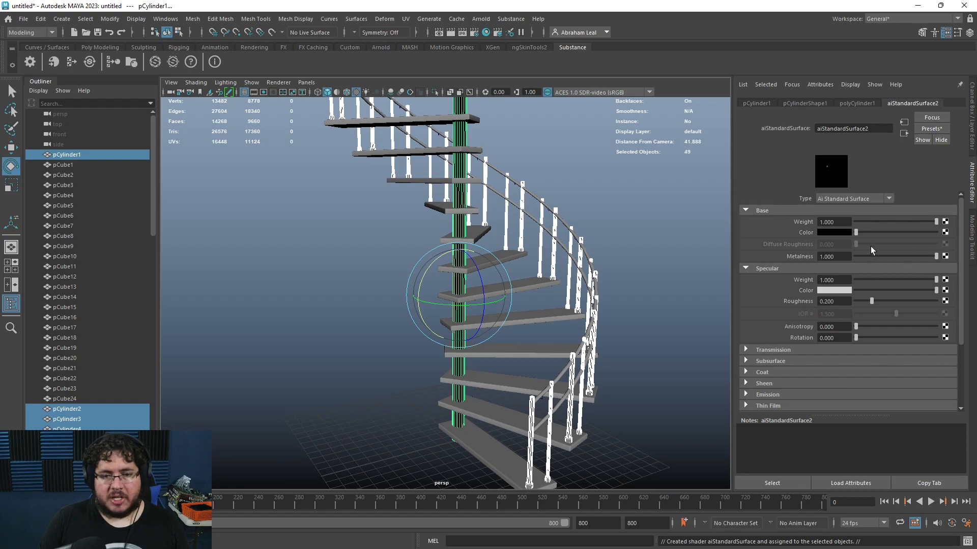
drag(870, 301, 880, 300)
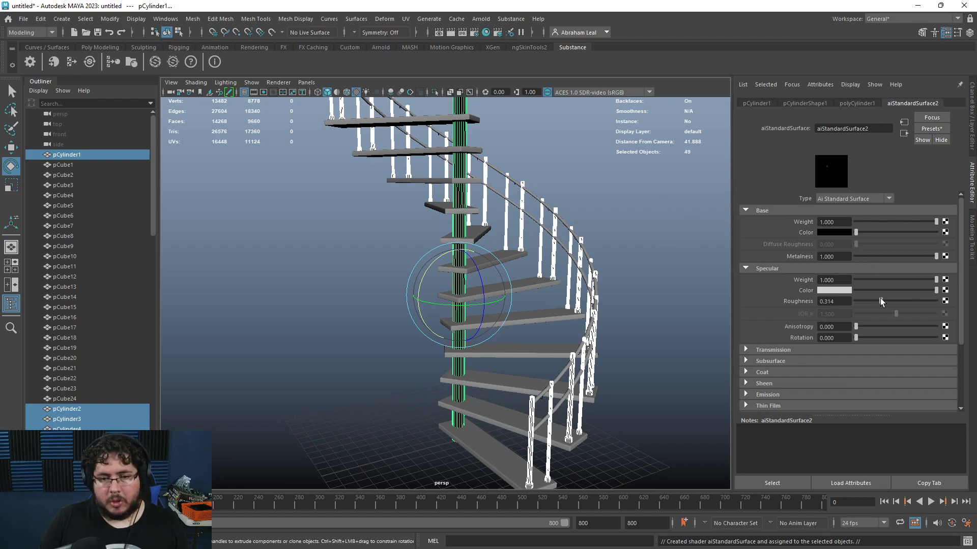
Step: Deselect everything and create an Arnold SkyDome light
click(675, 224)
alt+drag(656, 229, 541, 253)
alt+right_drag(541, 253, 424, 232)
alt+drag(423, 231, 503, 201)
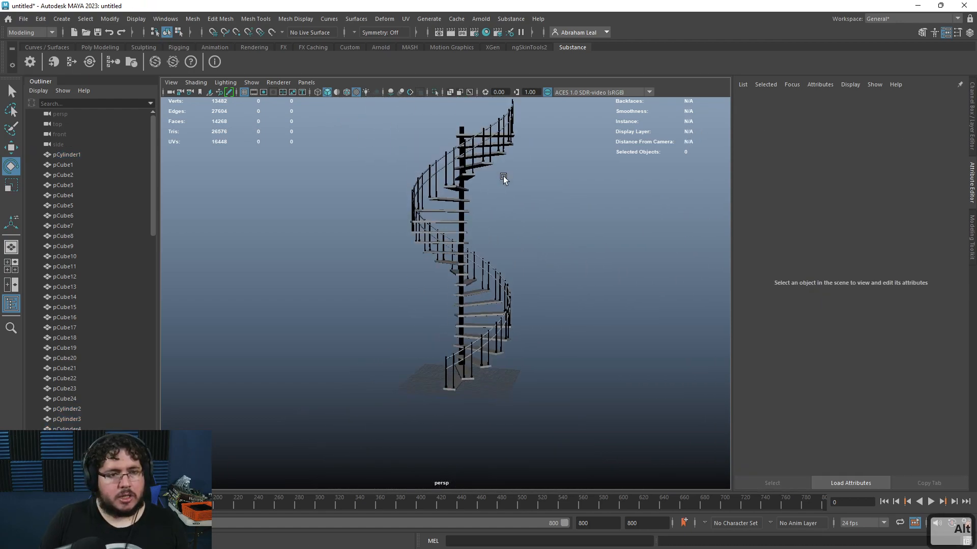
click(482, 19)
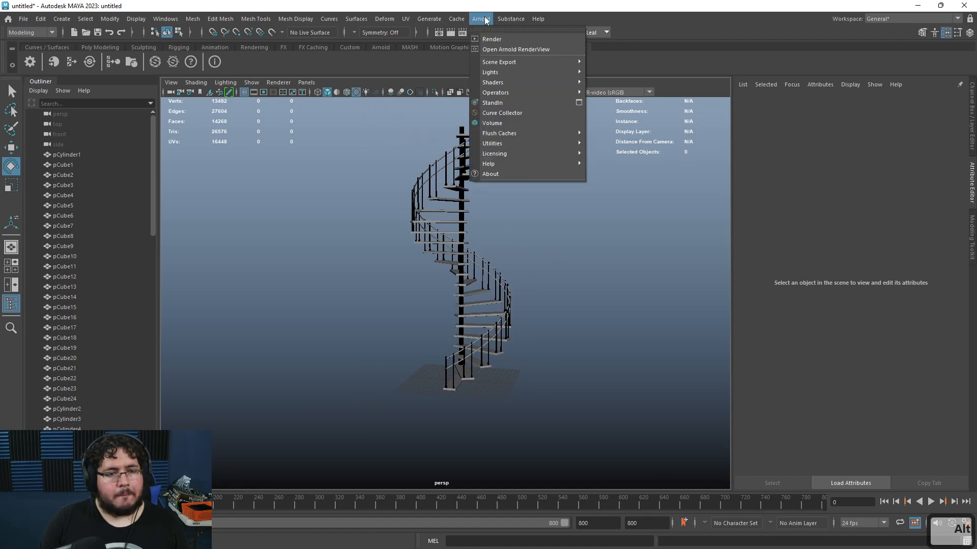
mouse_move(560, 72)
click(622, 82)
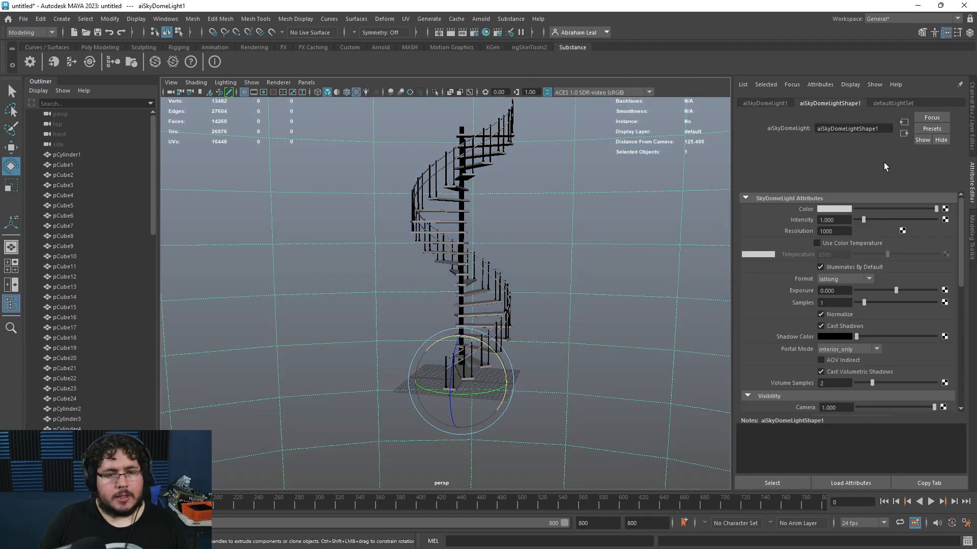
Step: Map a file texture to the skydome light's color and browse to H:\00_ProyectosCritical\2022 to pick its image
click(945, 209)
click(424, 278)
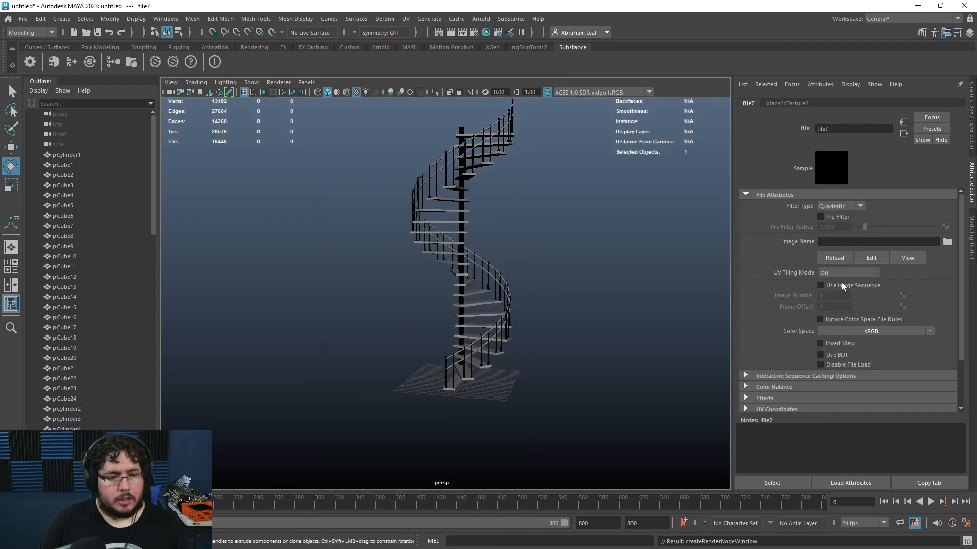
click(948, 242)
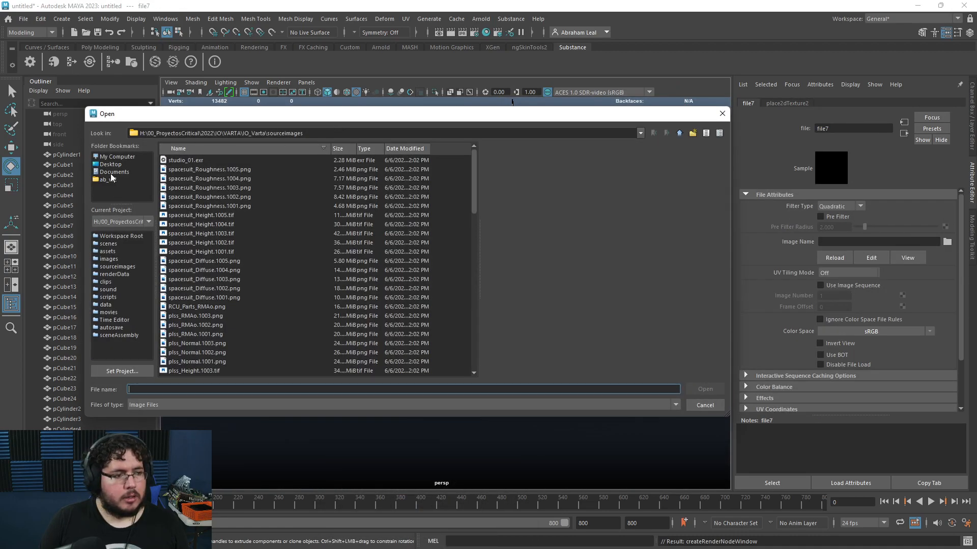
click(112, 173)
click(117, 158)
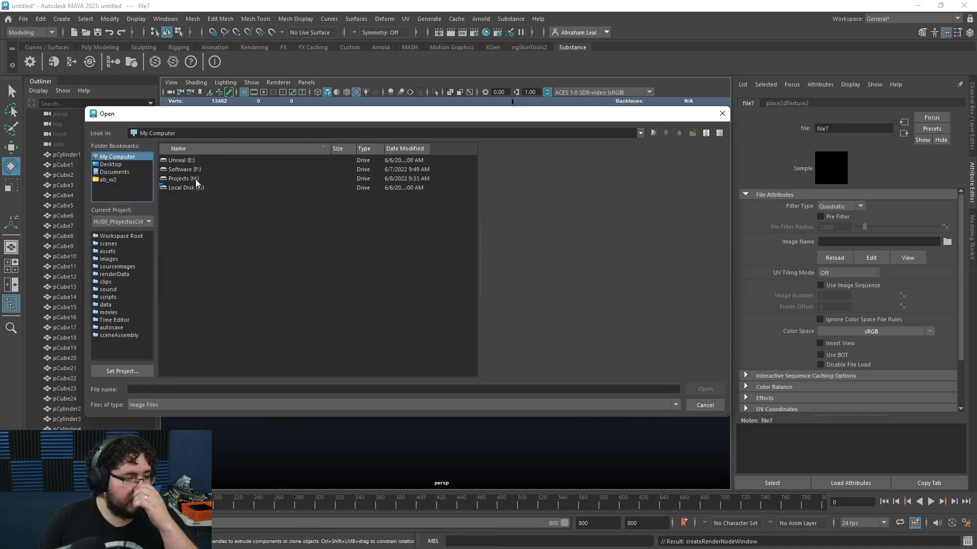
double_click(185, 180)
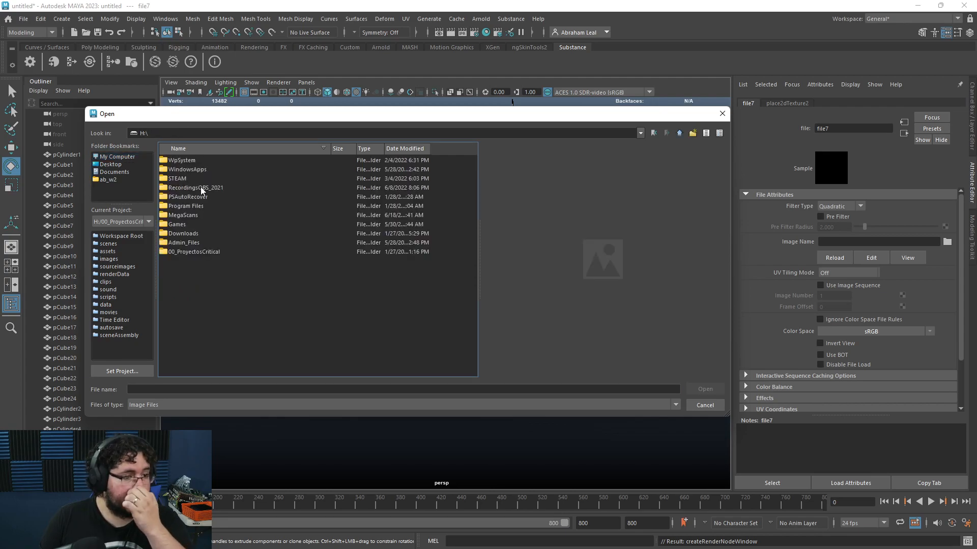
double_click(179, 251)
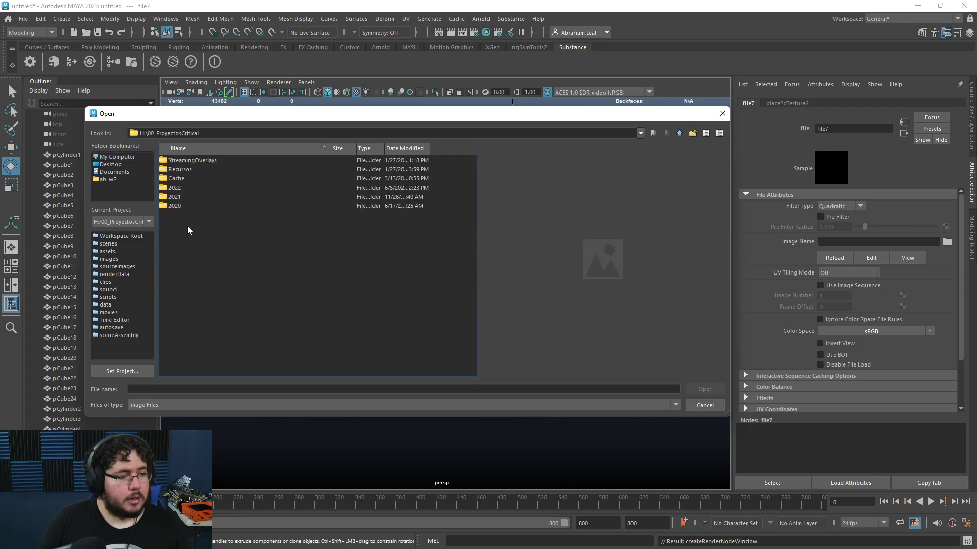
double_click(175, 188)
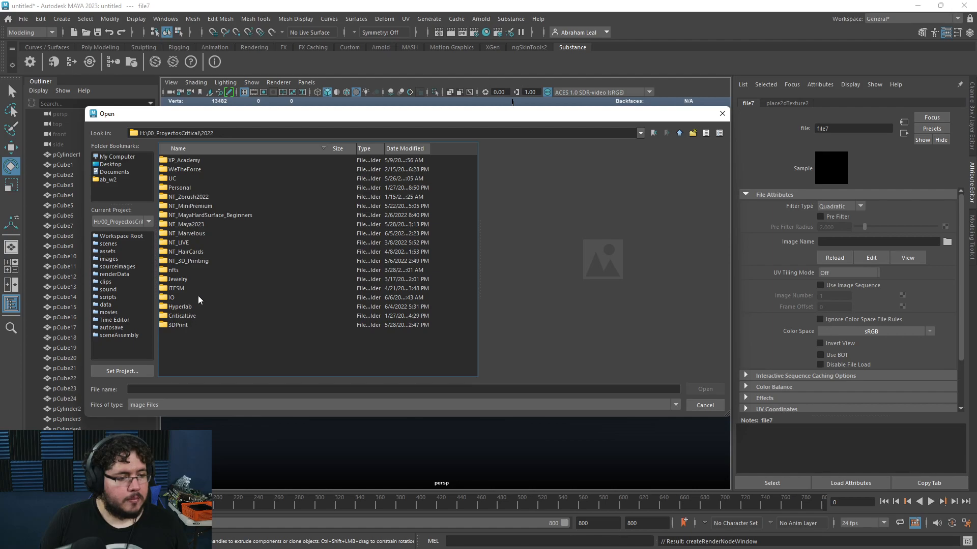
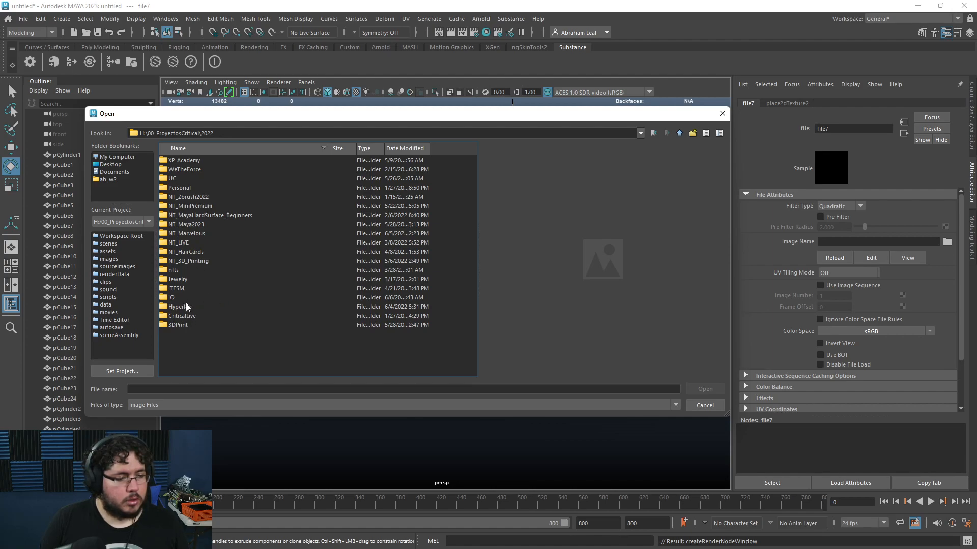
Step: Browse to the UC_Mayago_Anim01 sourceimages folder and load brown_photostudio_02_4k.exr as the skydome image
click(173, 179)
double_click(173, 181)
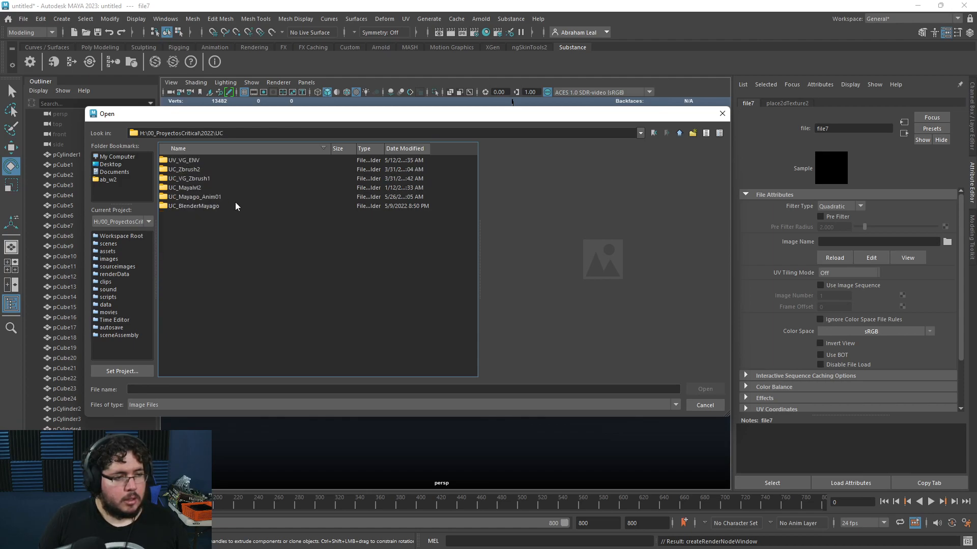
double_click(191, 162)
double_click(191, 161)
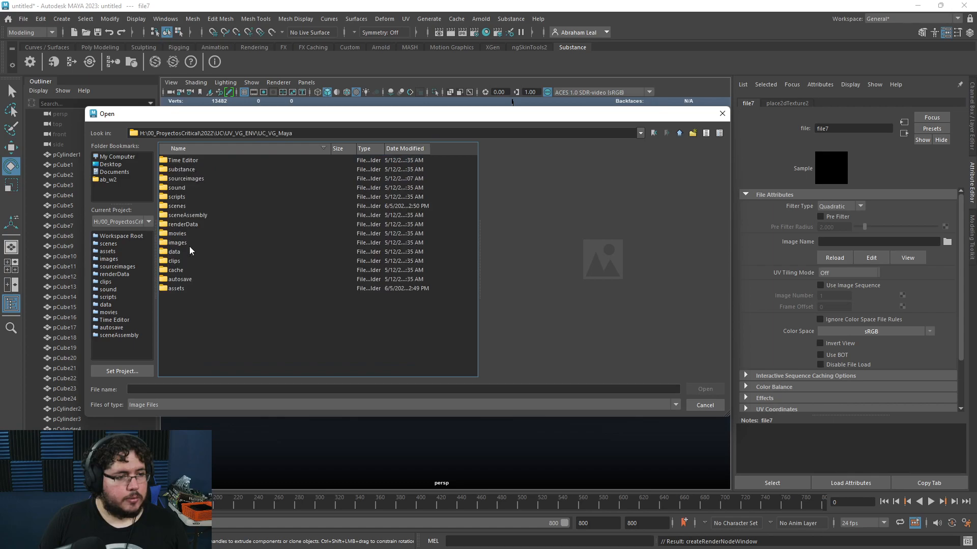
double_click(191, 178)
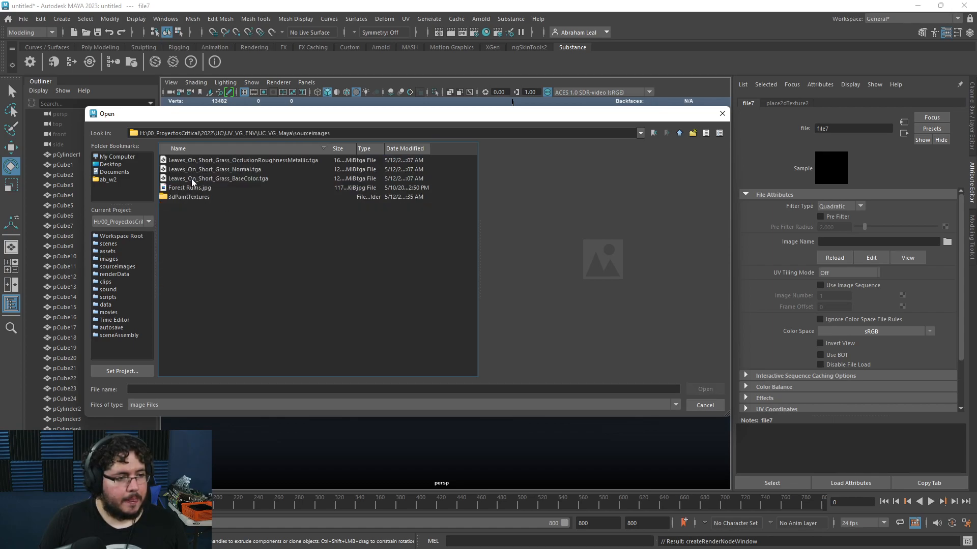
click(682, 132)
click(682, 133)
click(682, 132)
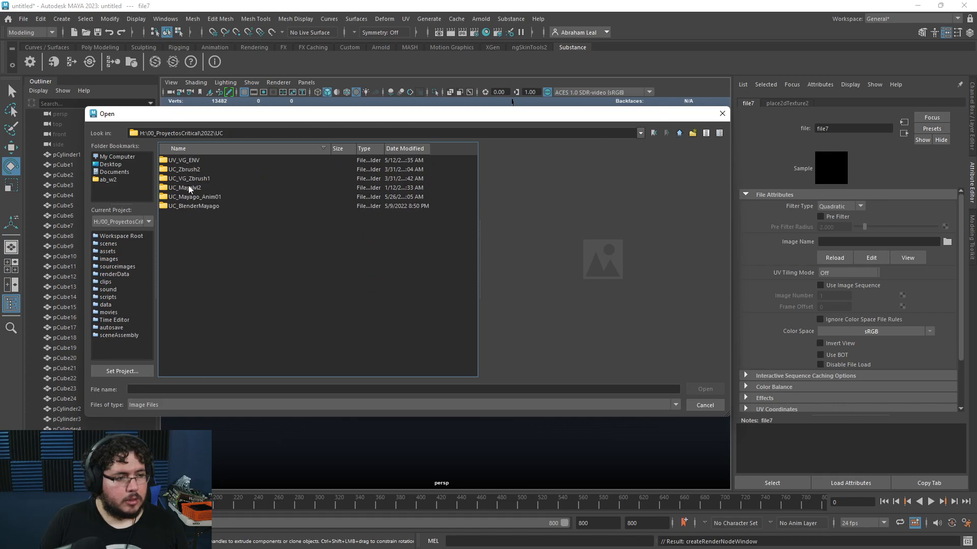
double_click(200, 197)
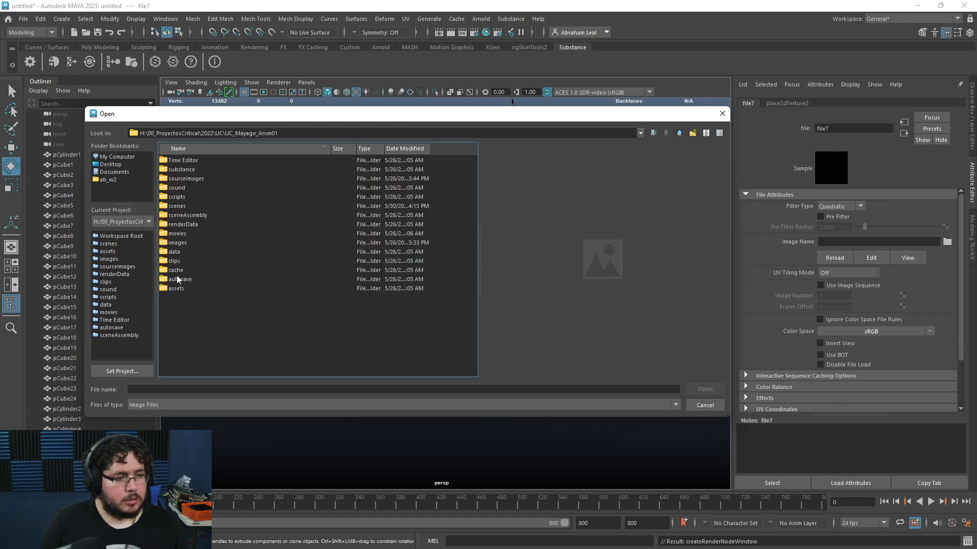
click(194, 178)
double_click(195, 178)
scroll(194, 231, down, 3)
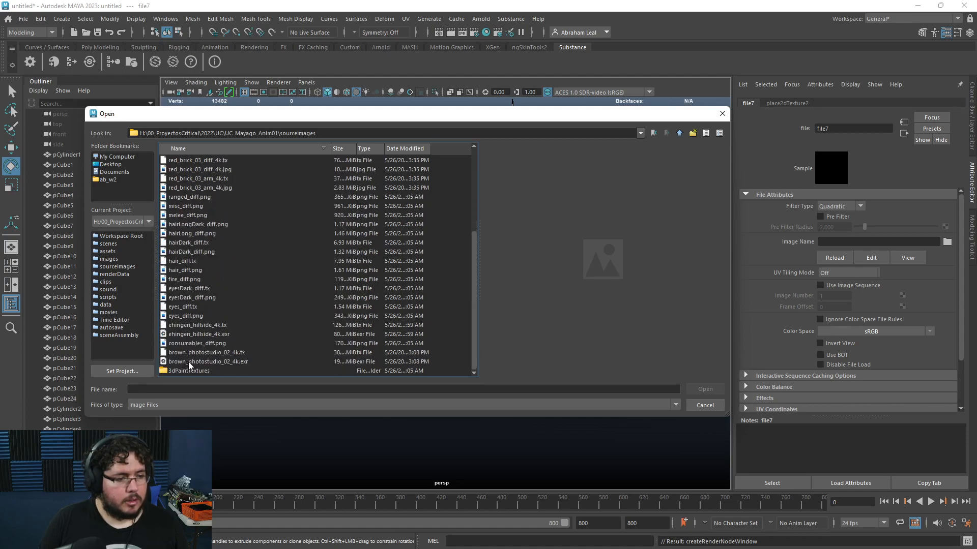
click(194, 353)
click(267, 361)
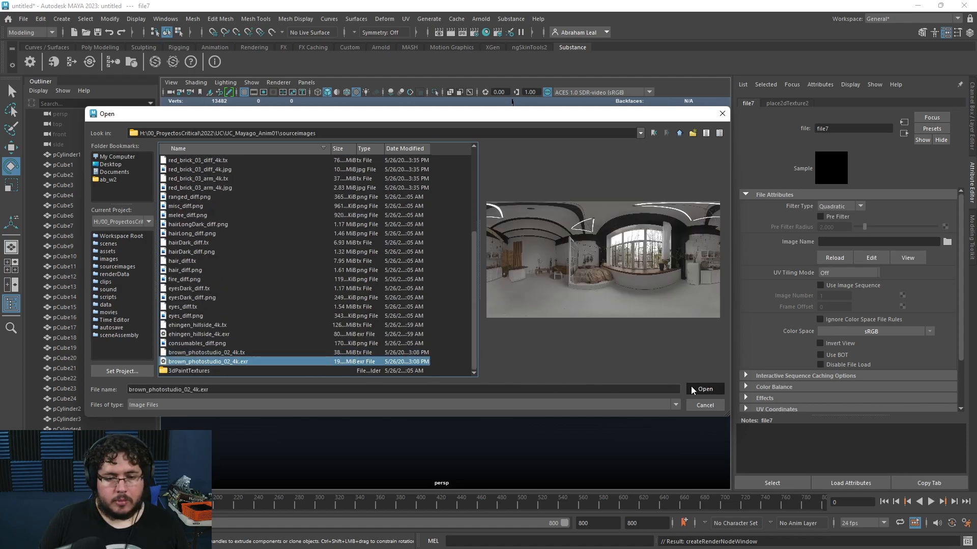
click(705, 389)
Step: Create a polygon plane and scale it up under the staircase as a floor
alt+drag(504, 333, 473, 323)
alt+middle_drag(473, 323, 482, 358)
alt+drag(482, 359, 504, 381)
click(504, 381)
alt+drag(445, 389, 550, 342)
click(102, 47)
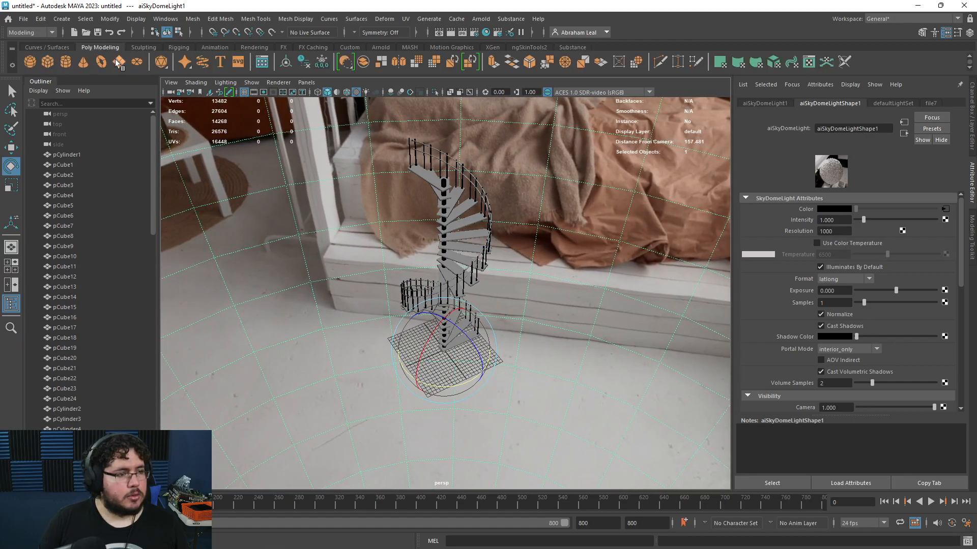
click(119, 61)
key(r)
drag(444, 350, 726, 351)
Step: Select an edge loop of the plane and raise it to form a backdrop wall
alt+drag(402, 392, 375, 338)
right_drag(345, 260, 344, 236)
click(386, 269)
alt+drag(386, 270, 340, 321)
double_click(201, 378)
alt+drag(338, 355, 389, 141)
key(w)
double_click(390, 306)
drag(396, 263, 393, 174)
Step: Raise two more edge loops to curve the backdrop between floor and wall
click(411, 313)
double_click(411, 313)
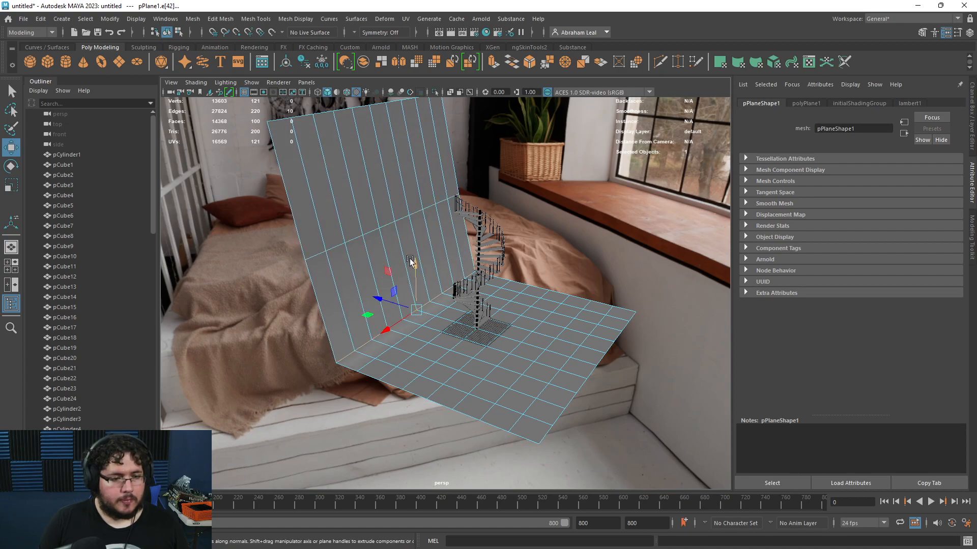
drag(412, 261, 412, 223)
double_click(416, 327)
drag(435, 272, 434, 261)
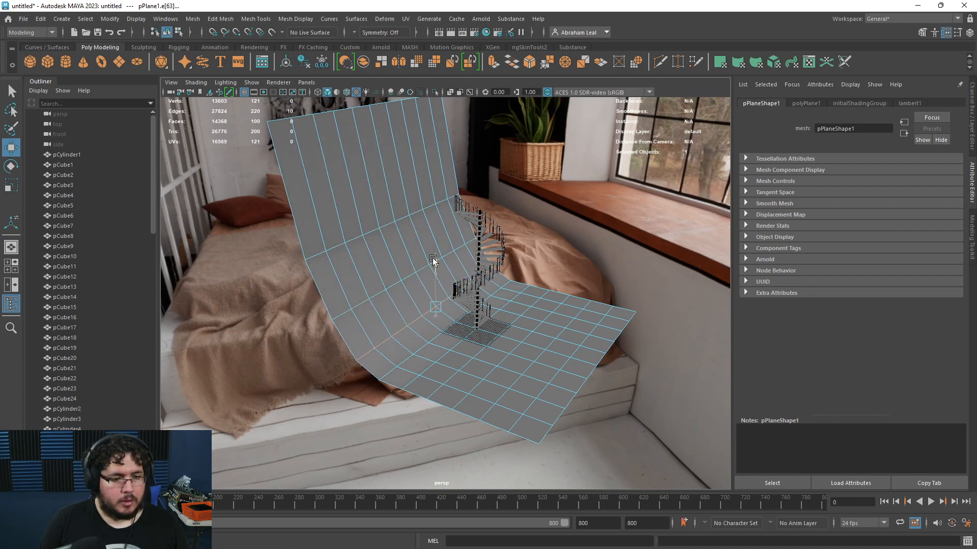
Step: Display the backdrop plane with smooth mesh preview
key(3)
right_drag(556, 260, 609, 236)
alt+drag(553, 307, 473, 278)
alt+right_drag(473, 278, 497, 340)
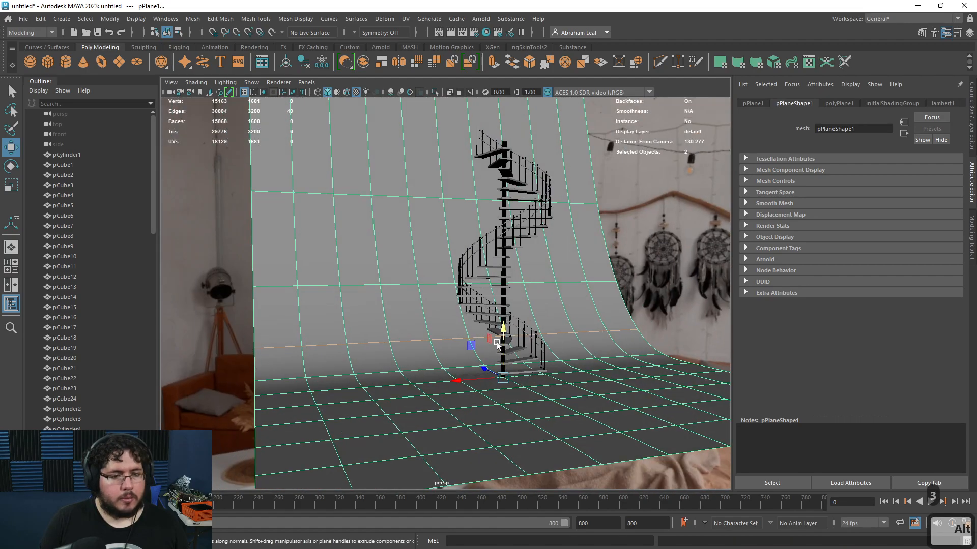
Step: Turn on the resolution gate and frame the staircase within the camera view
click(264, 94)
alt+middle_drag(462, 227, 436, 253)
alt+right_drag(436, 253, 410, 283)
alt+middle_drag(410, 284, 401, 270)
alt+drag(400, 270, 431, 281)
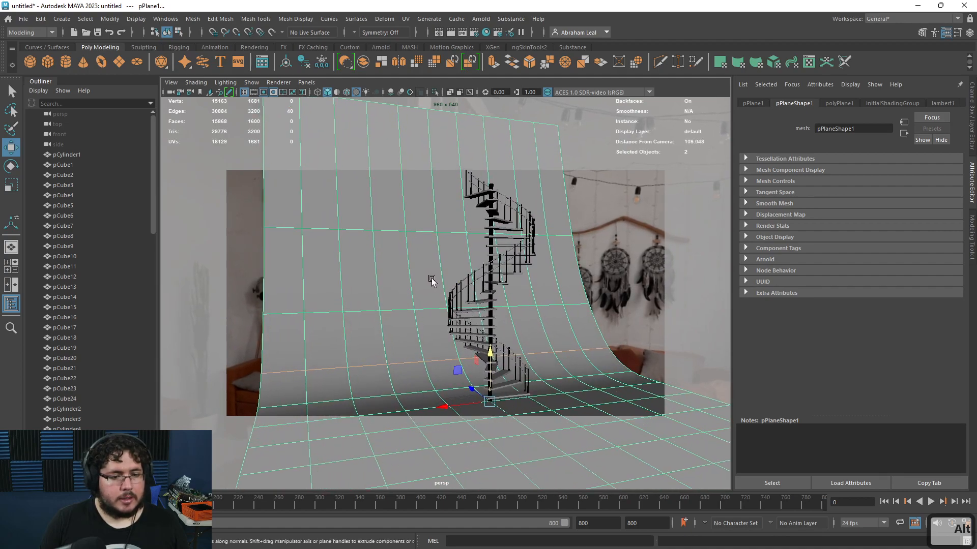
key(r)
drag(446, 407, 311, 419)
key(ctrl+z)
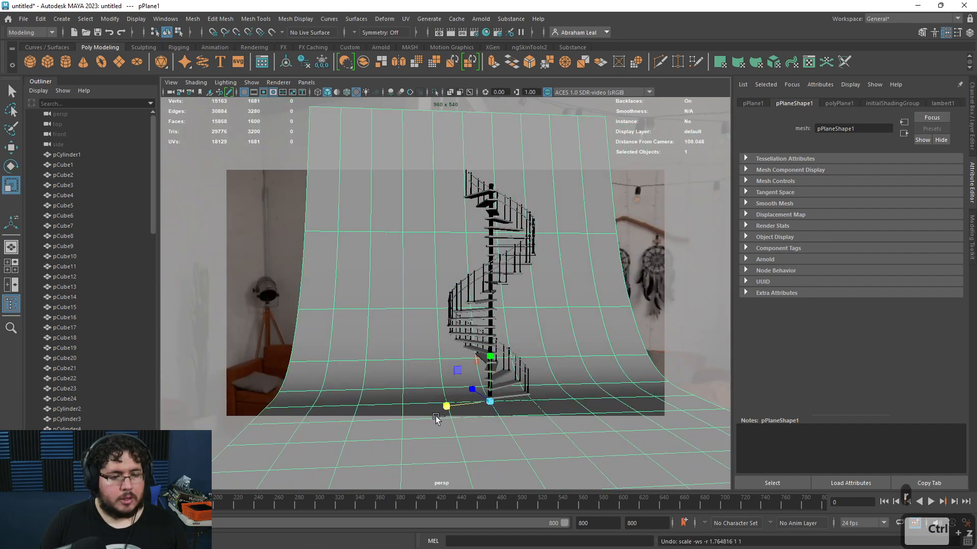
Step: Widen the backdrop plane with the Scale tool
double_click(11, 184)
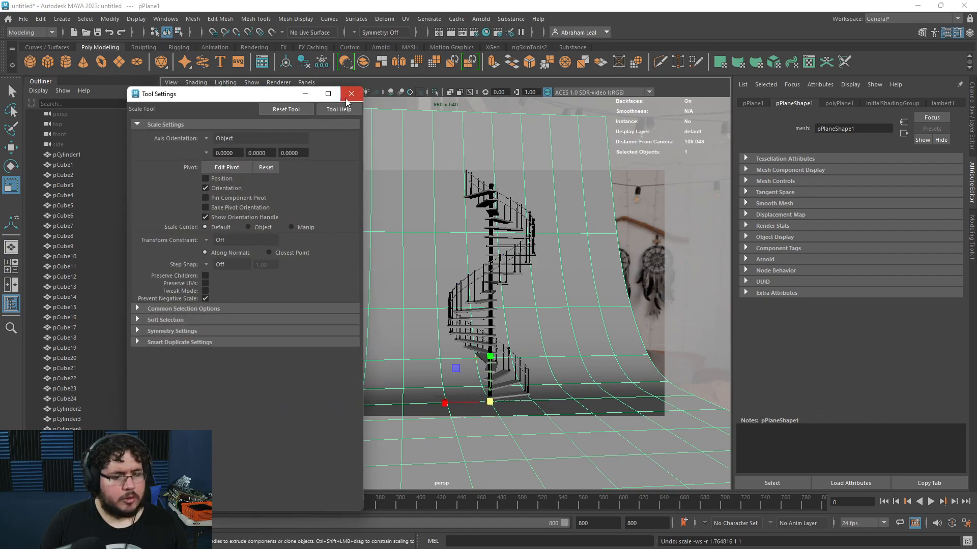
click(351, 93)
drag(443, 405, 405, 408)
alt+right_drag(579, 275, 594, 307)
alt+middle_drag(594, 306, 617, 283)
alt+right_drag(617, 283, 599, 279)
scroll(599, 281, up, 2)
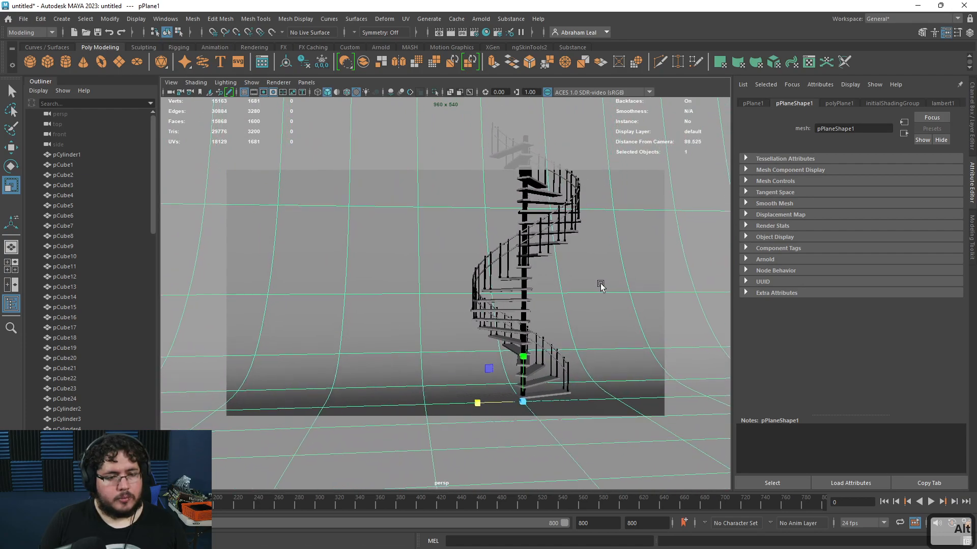
Step: Group all objects from pCylinder1 through nurbsCircle24 together
click(63, 155)
scroll(62, 157, down, 15)
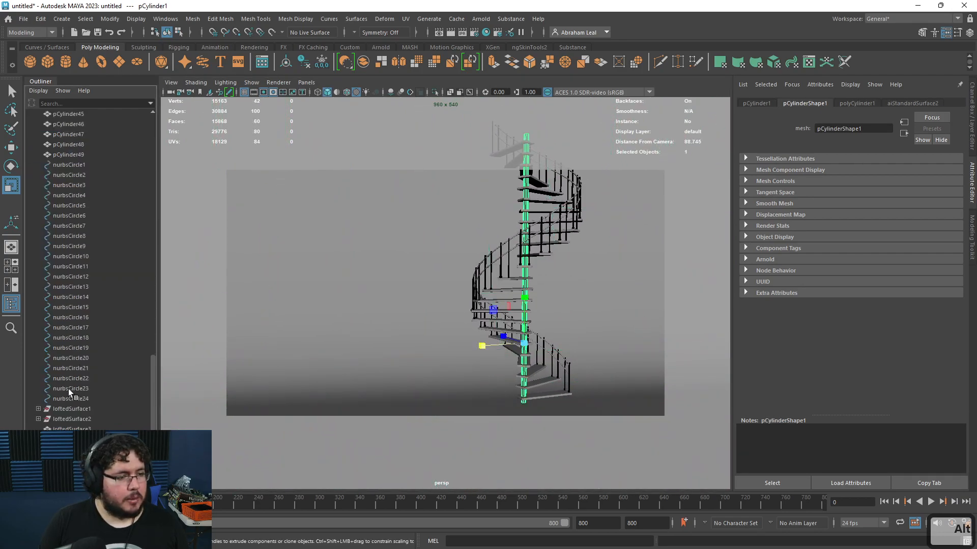
shift+click(80, 398)
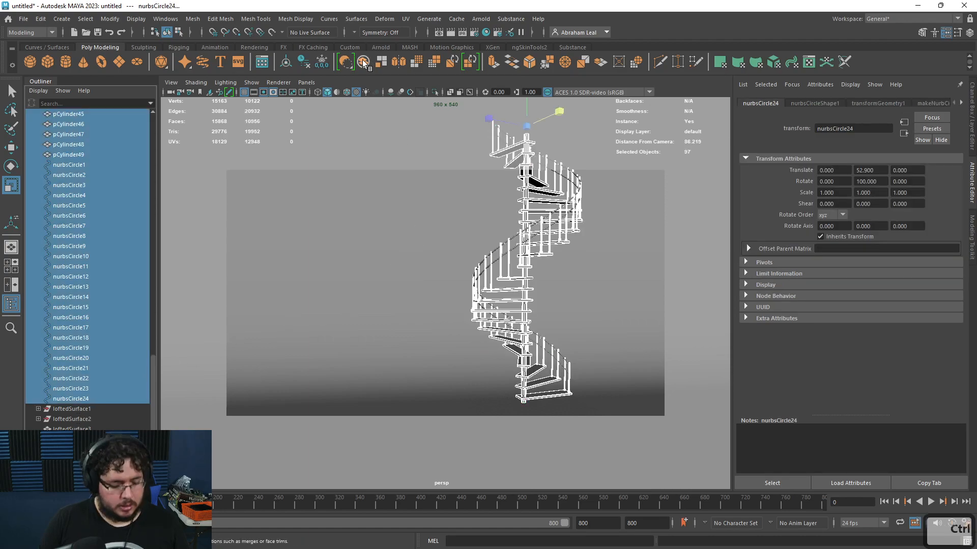
key(ctrl+g)
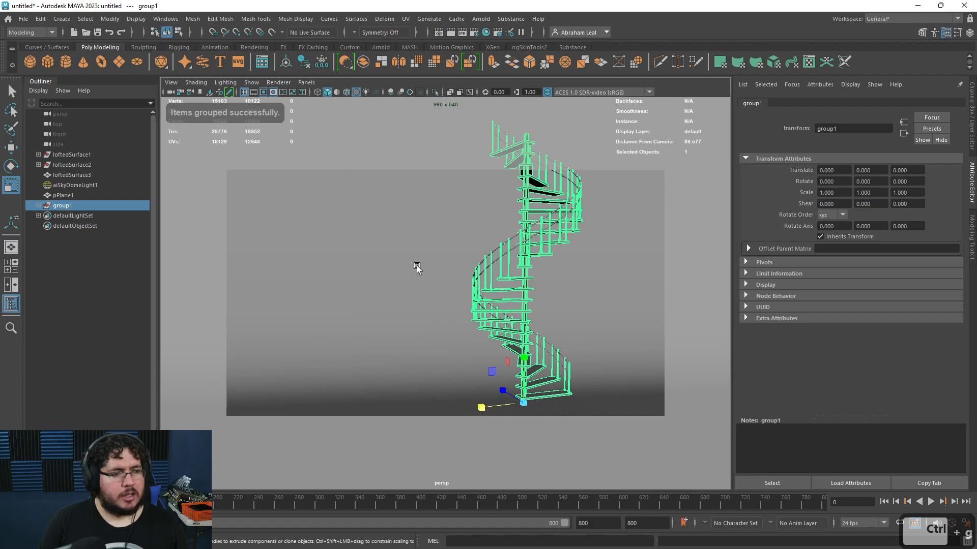
key(w)
drag(466, 413, 306, 423)
key(ctrl+z)
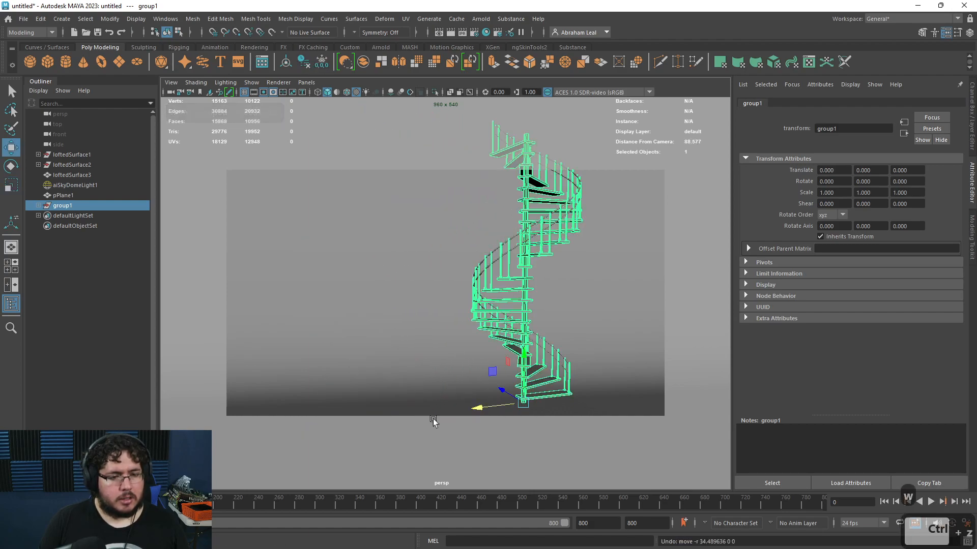
Step: Duplicate the staircase, move the copy to the side and rotate it about 24 degrees
key(q)
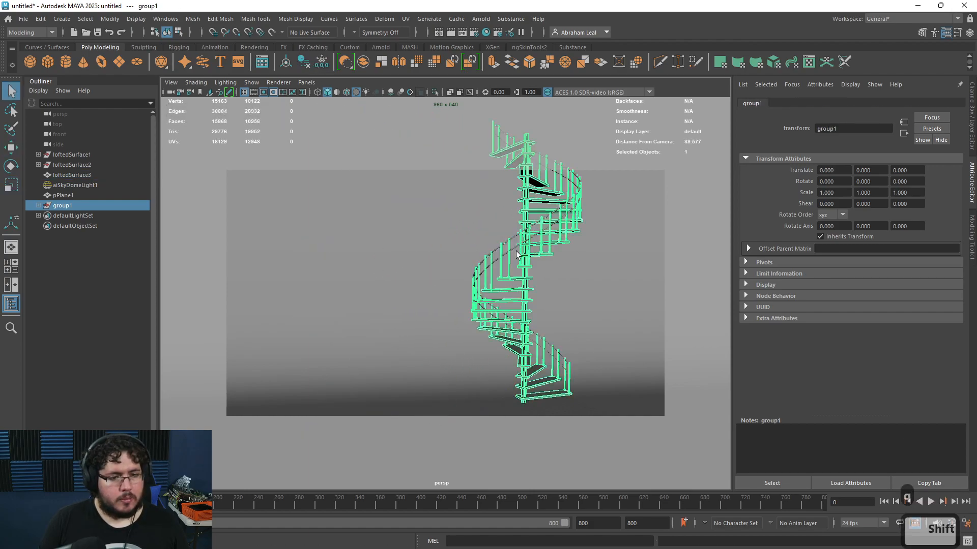
shift+click(514, 248)
key(ctrl+d)
key(w)
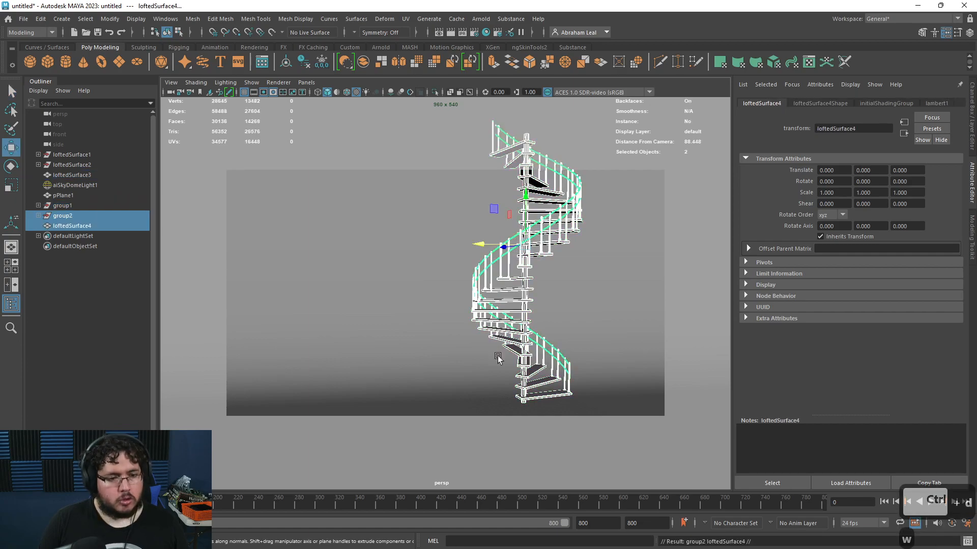
drag(471, 255, 370, 250)
key(e)
key(w)
drag(275, 242, 296, 235)
click(603, 306)
key(ctrl+z)
key(e)
drag(327, 238, 302, 243)
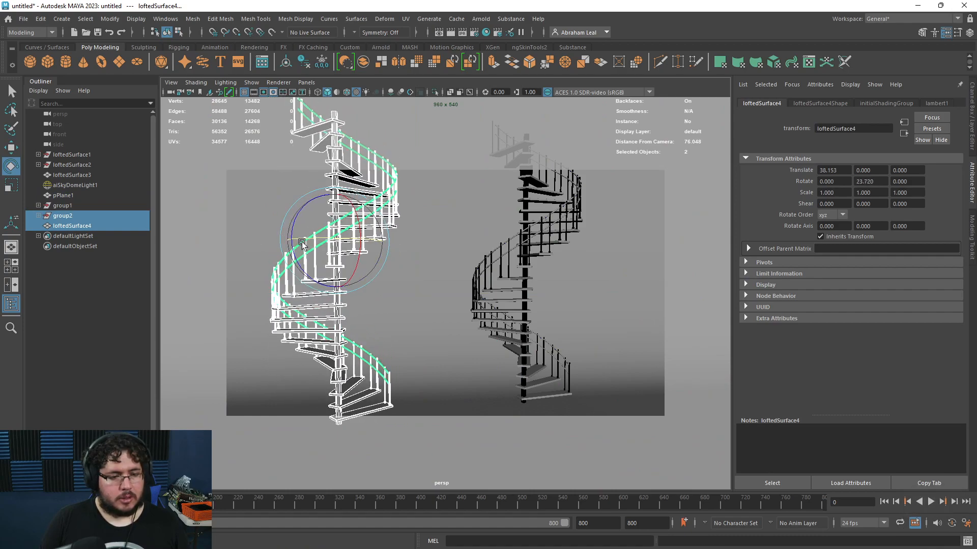
Step: Select the original staircase group together with its handrail surface
click(84, 207)
key(q)
click(499, 255)
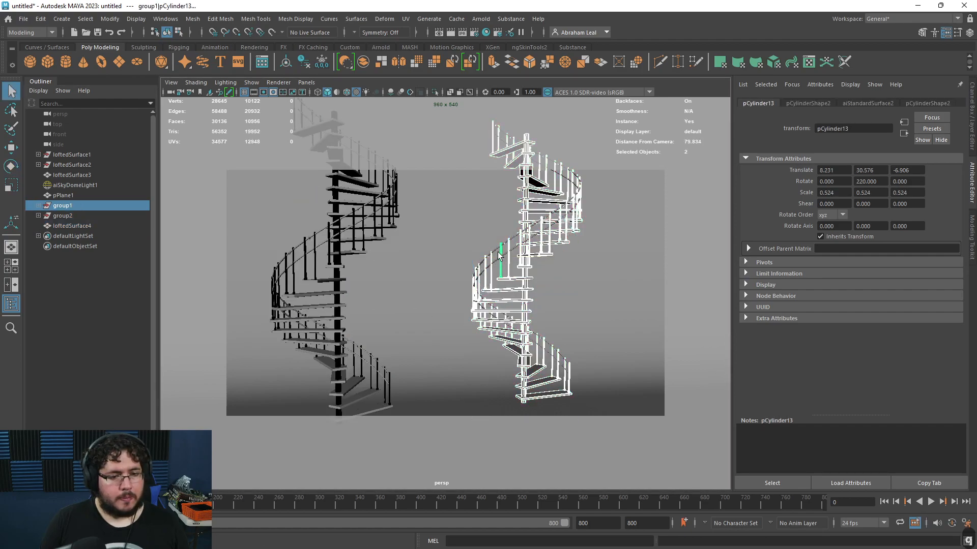
click(498, 257)
shift+click(511, 269)
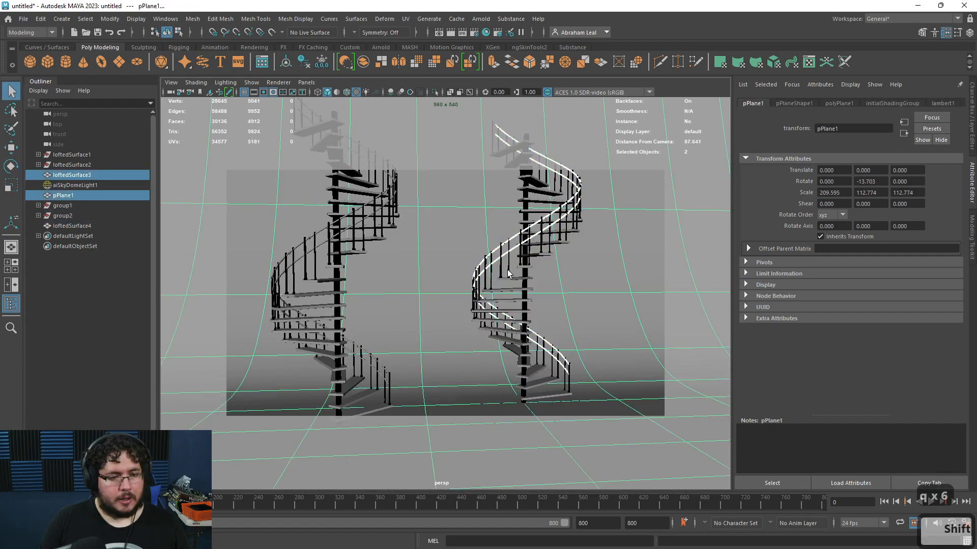
key(ctrl+z)
shift+click(511, 270)
key(ctrl+z)
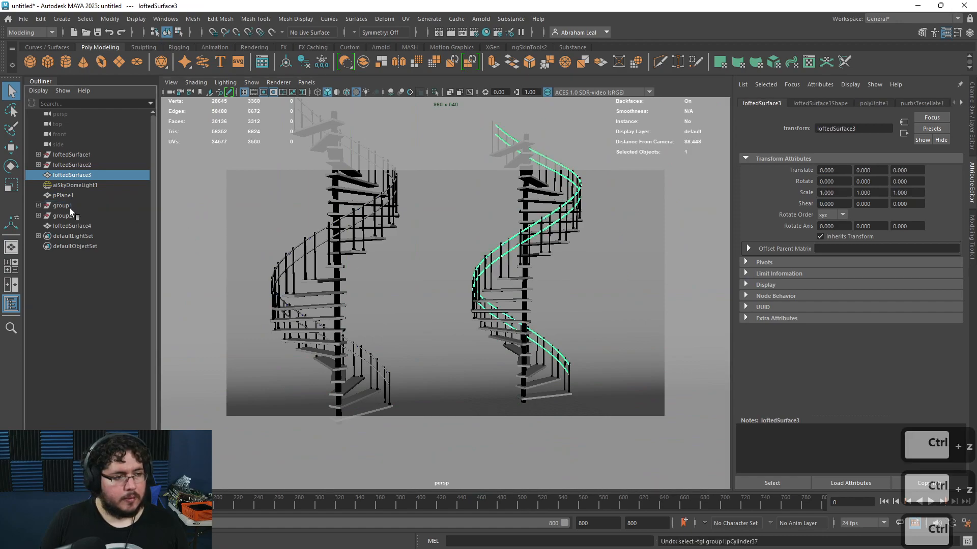
ctrl+click(69, 209)
key(w)
key(e)
drag(533, 418, 483, 412)
key(ctrl+z)
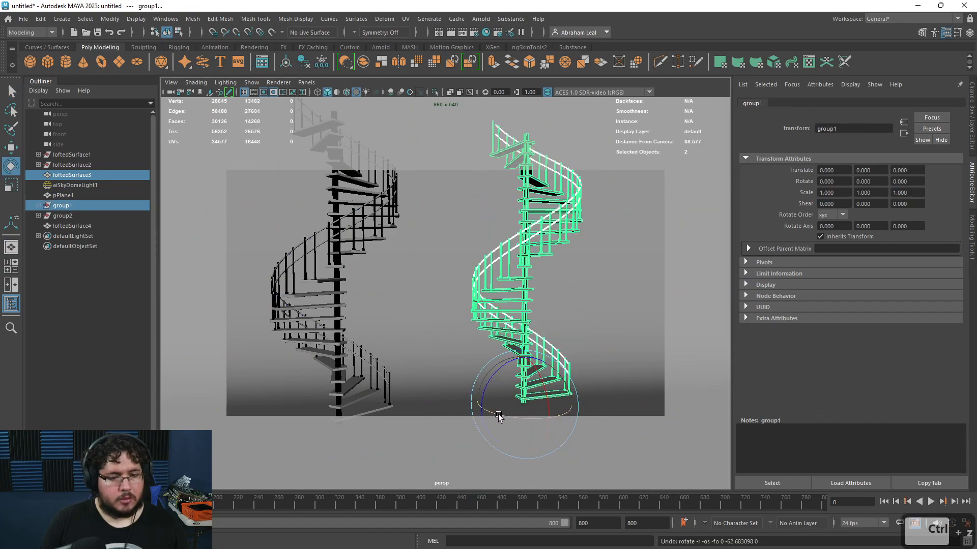
Step: Group the original staircase and its handrail surface together
key(ctrl+g)
drag(535, 417, 520, 389)
key(ctrl+z)
click(304, 62)
key(w)
Step: Save the scene as Staircase in the default project's scenes folder
key(ctrl+s)
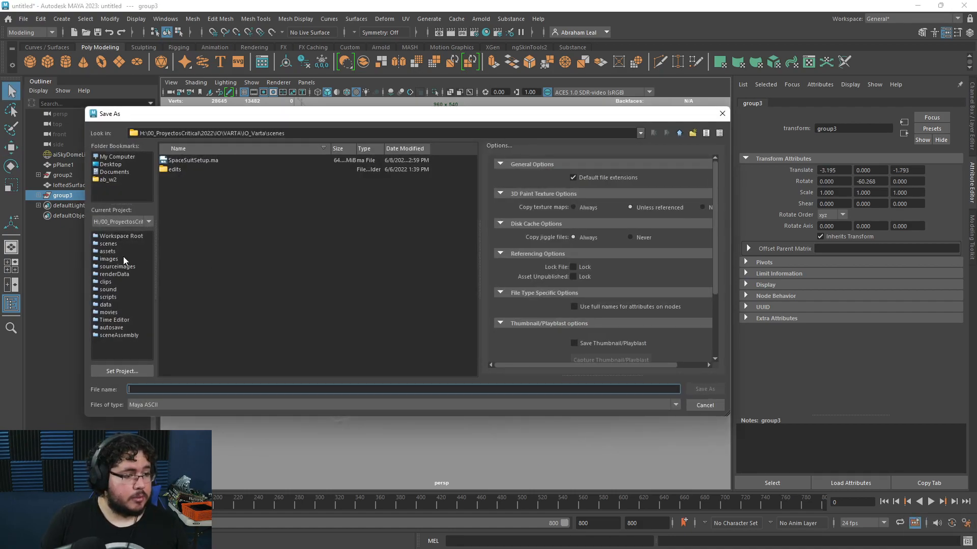
click(123, 221)
click(122, 230)
click(109, 245)
click(151, 390)
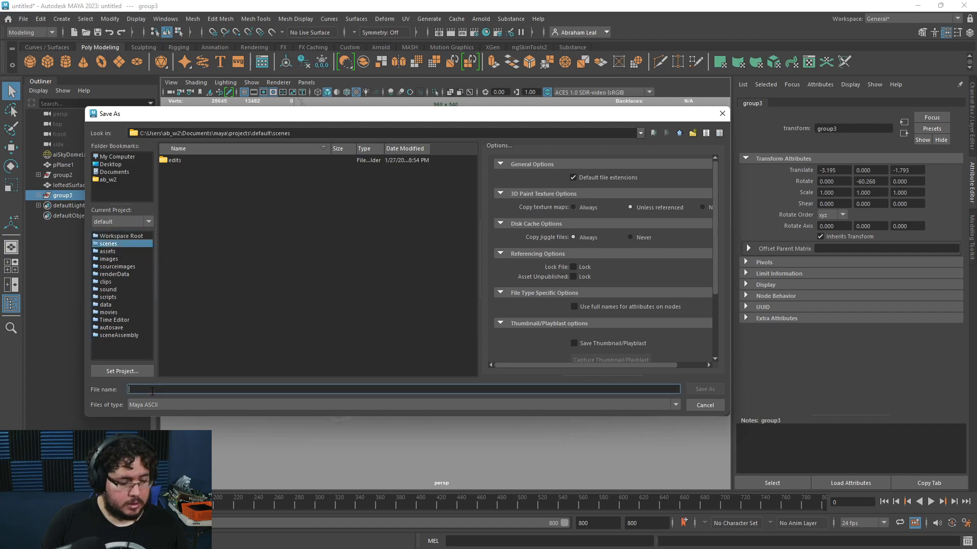
text(Stairc)
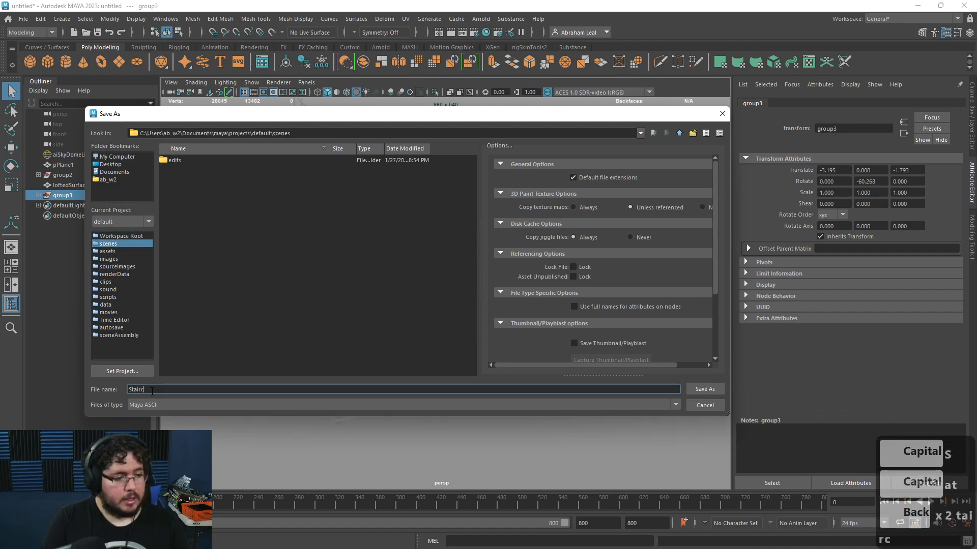
text(ase)
key(Return)
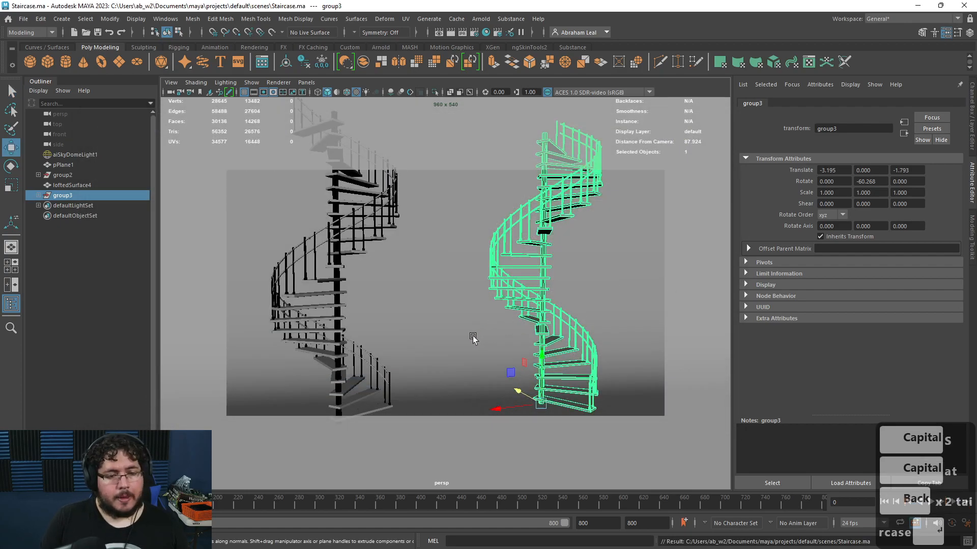
Step: Open Render Settings and review the Arnold Renderer sampling and System device options
alt+drag(525, 350, 534, 341)
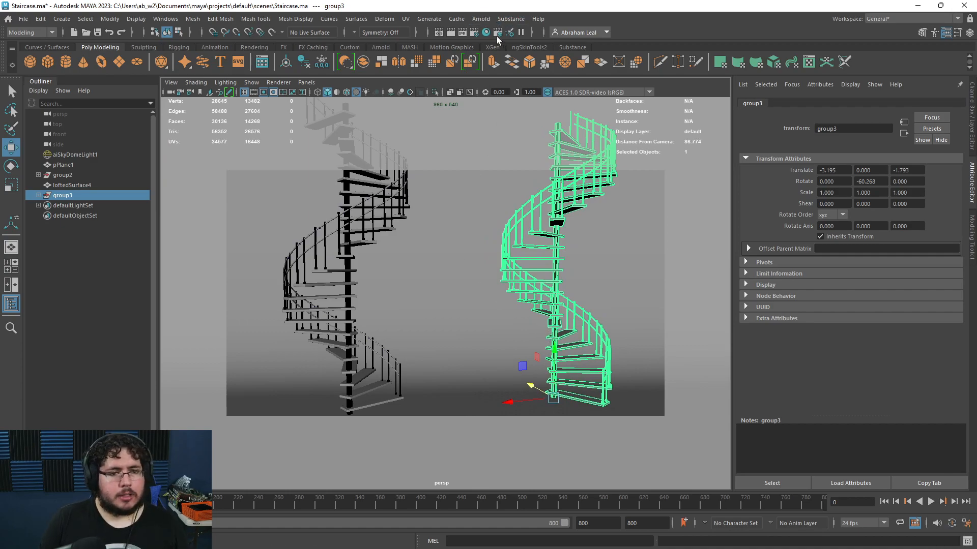
click(474, 32)
click(428, 133)
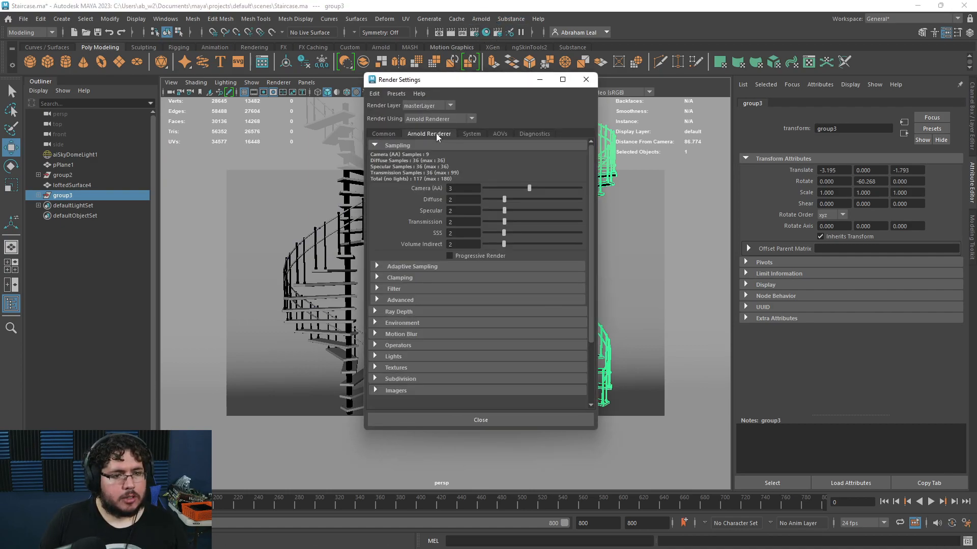
click(471, 134)
click(462, 178)
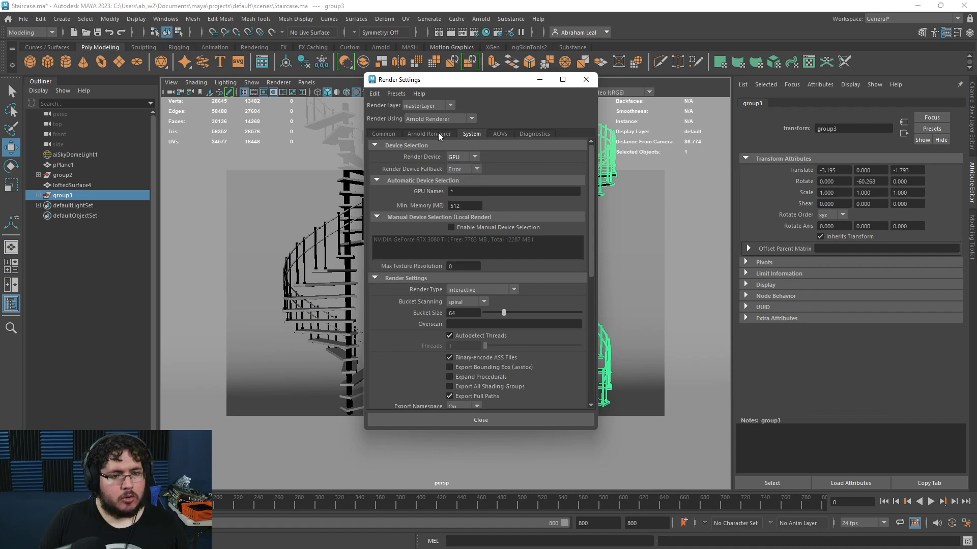
Step: Set the render image size preset to HD_1080 in the Common render settings
click(383, 134)
scroll(428, 298, down, 10)
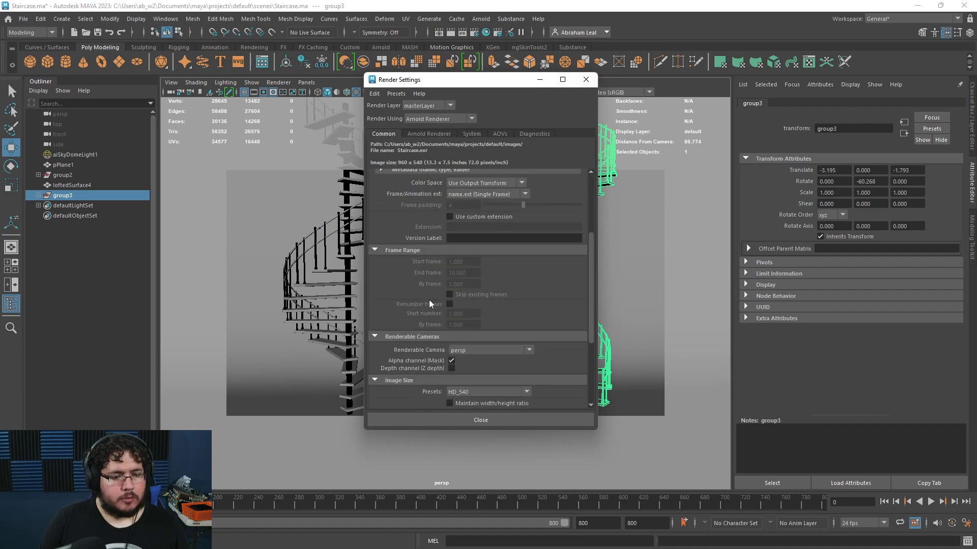
click(471, 301)
scroll(465, 365, down, 2)
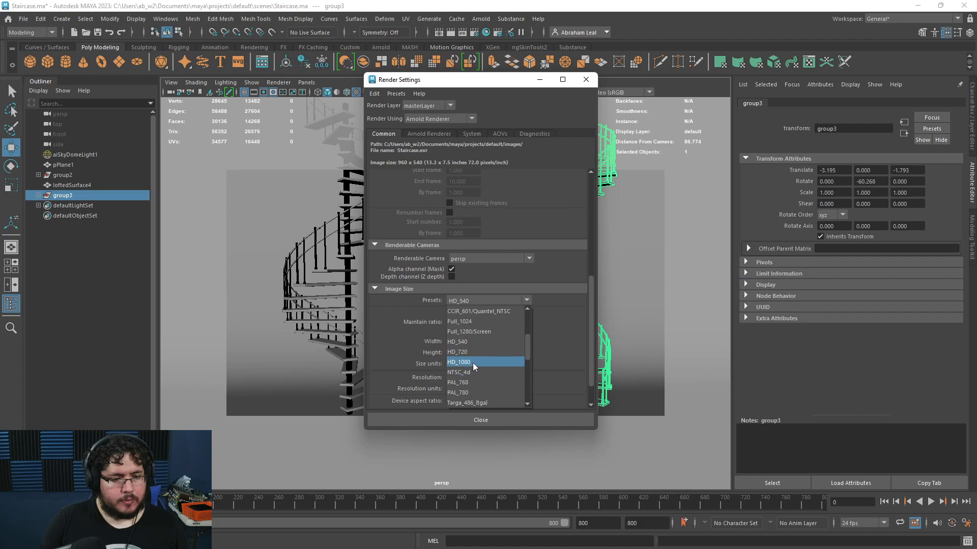
click(472, 362)
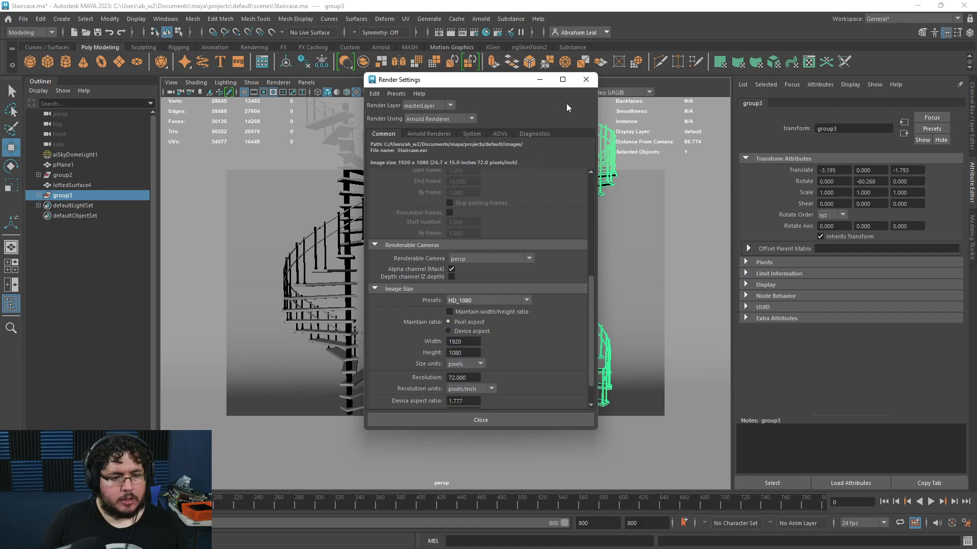
Step: Close Render Settings and render the scene in Arnold RenderView, zooming in to inspect it
click(578, 80)
click(481, 18)
click(494, 39)
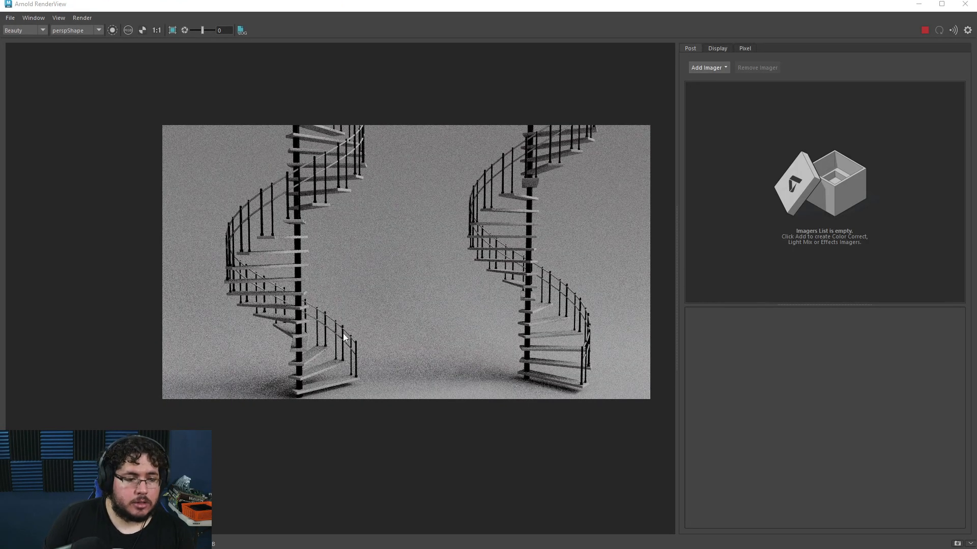
scroll(344, 337, up, 3)
scroll(382, 326, down, 2)
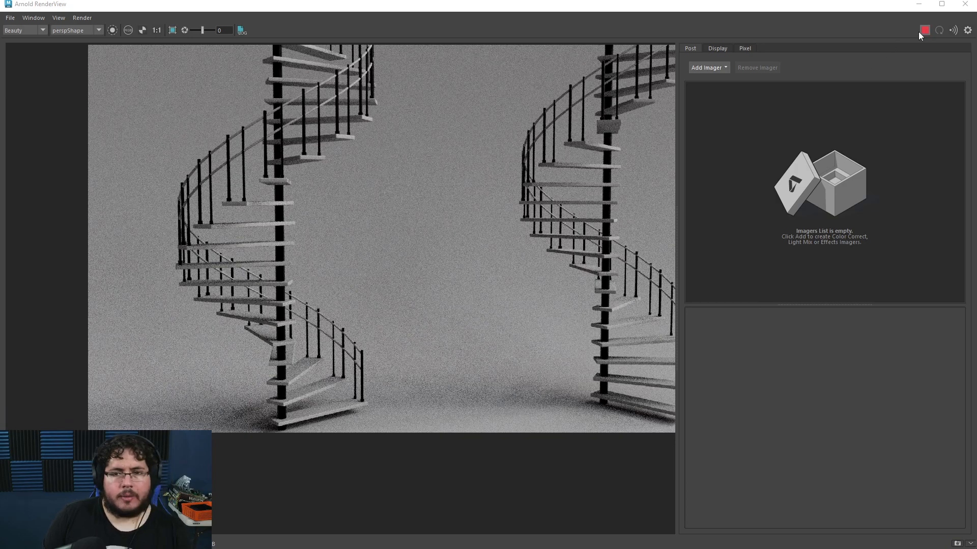
click(918, 4)
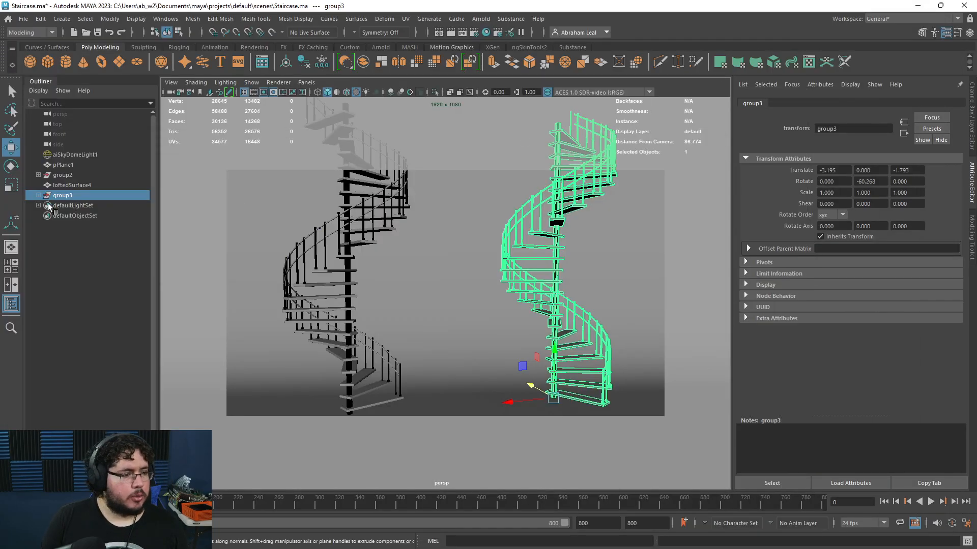
Step: Select all steps of the first staircase and apply the wood material to them
key(q)
click(371, 407)
shift+click(38, 175)
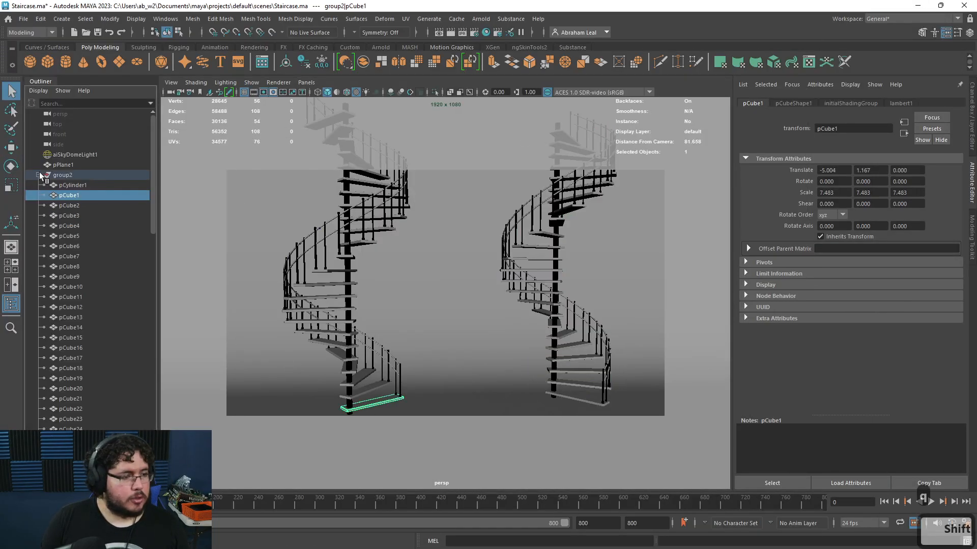
shift+click(71, 431)
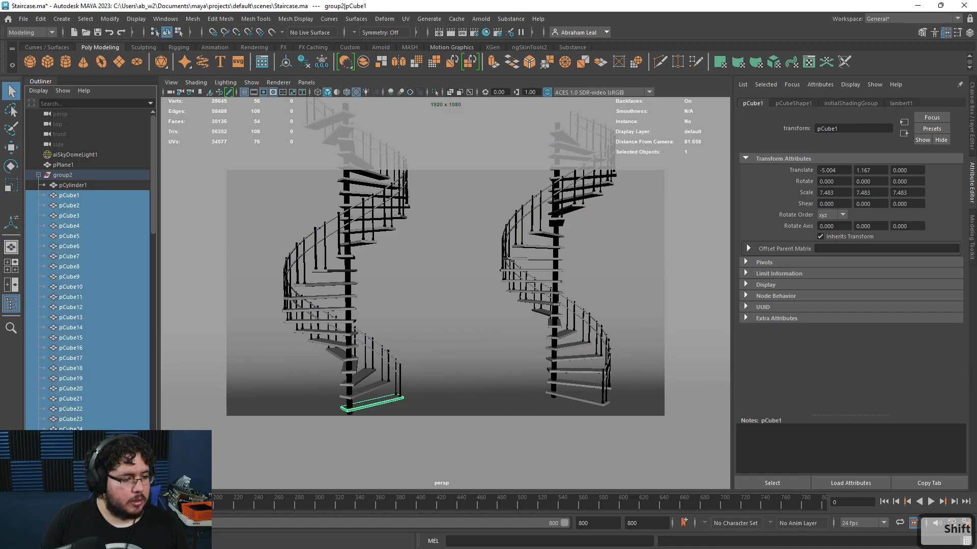
right_drag(349, 151, 435, 429)
Step: Select all steps of the second staircase, apply the wood material, and inspect the textured render
scroll(89, 269, down, 20)
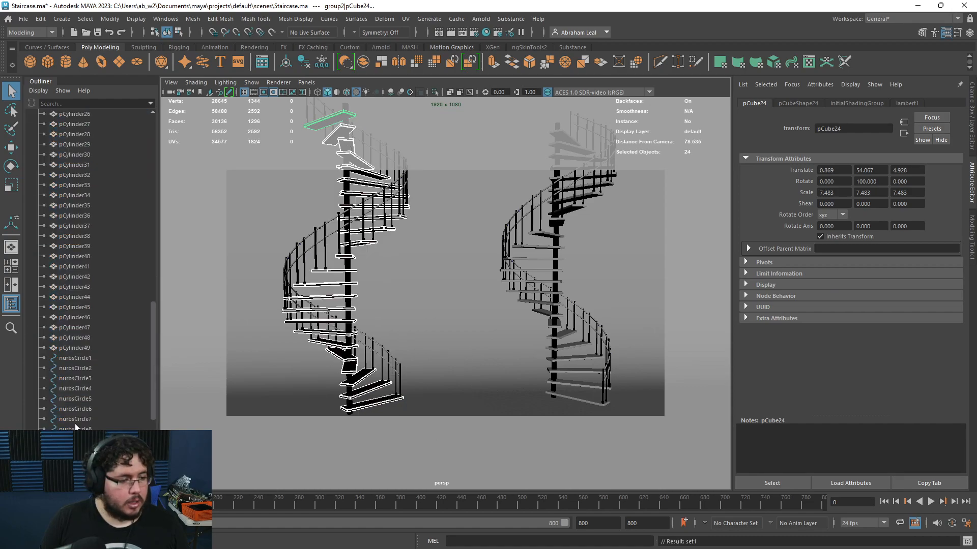
scroll(89, 269, down, 1)
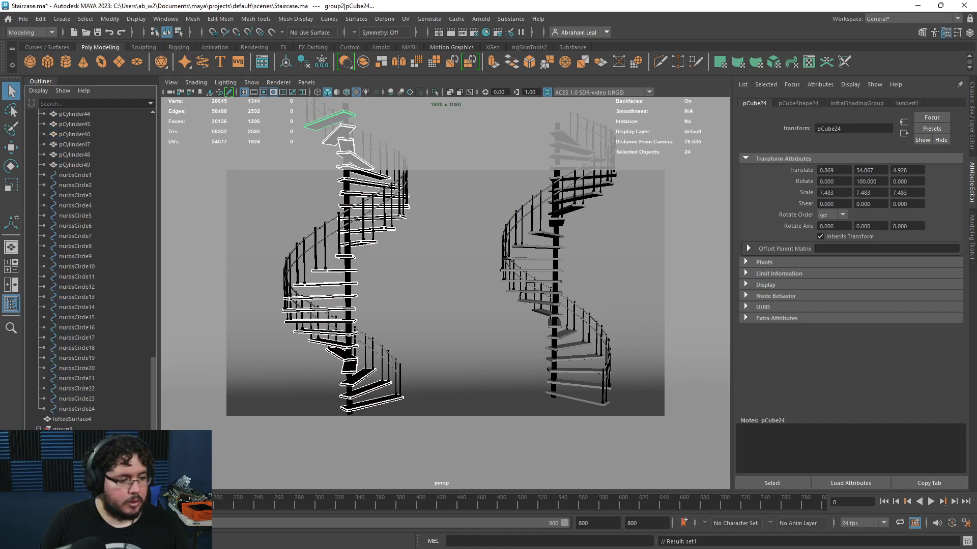
shift+click(38, 430)
scroll(81, 405, down, 8)
scroll(71, 206, up, 2)
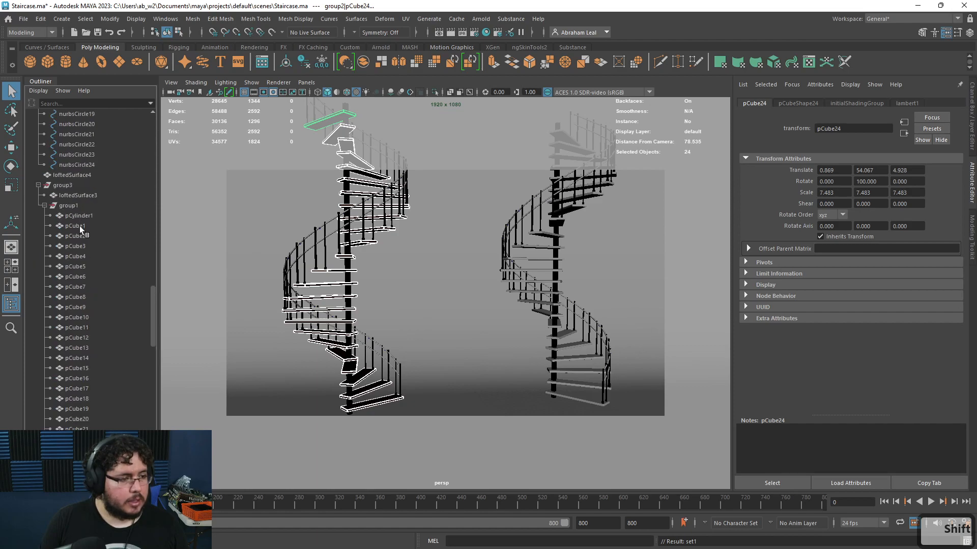
click(80, 226)
shift+click(76, 459)
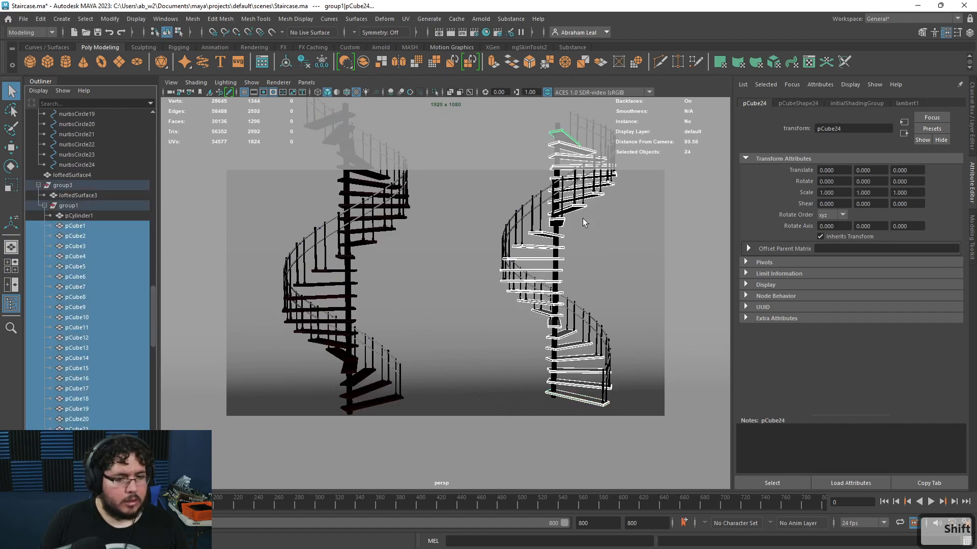
right_drag(555, 223, 632, 498)
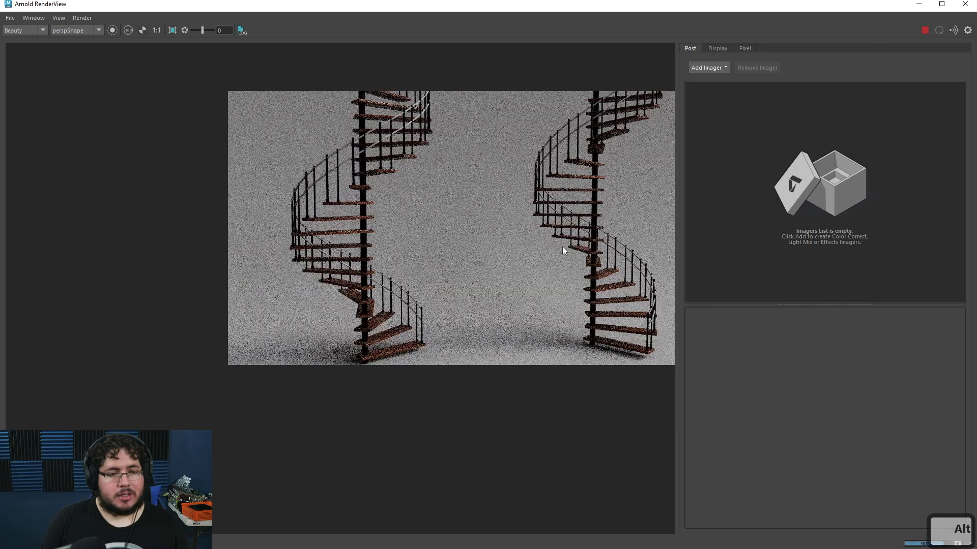
alt+middle_drag(569, 243, 536, 254)
scroll(591, 285, up, 2)
scroll(591, 285, up, 1)
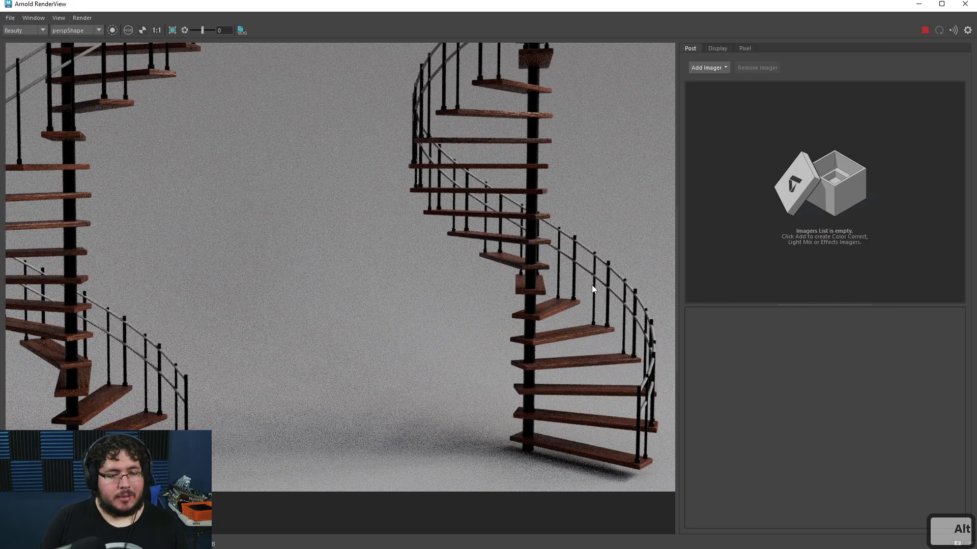
scroll(591, 285, down, 1)
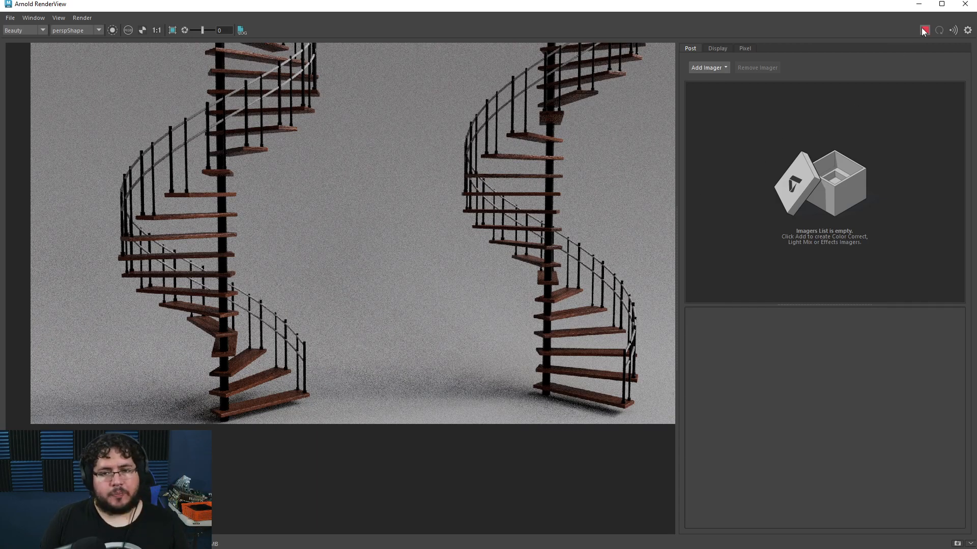
Step: Assign a new aiStandardSurface material to the handrail surfaces of both staircases
click(918, 4)
click(545, 191)
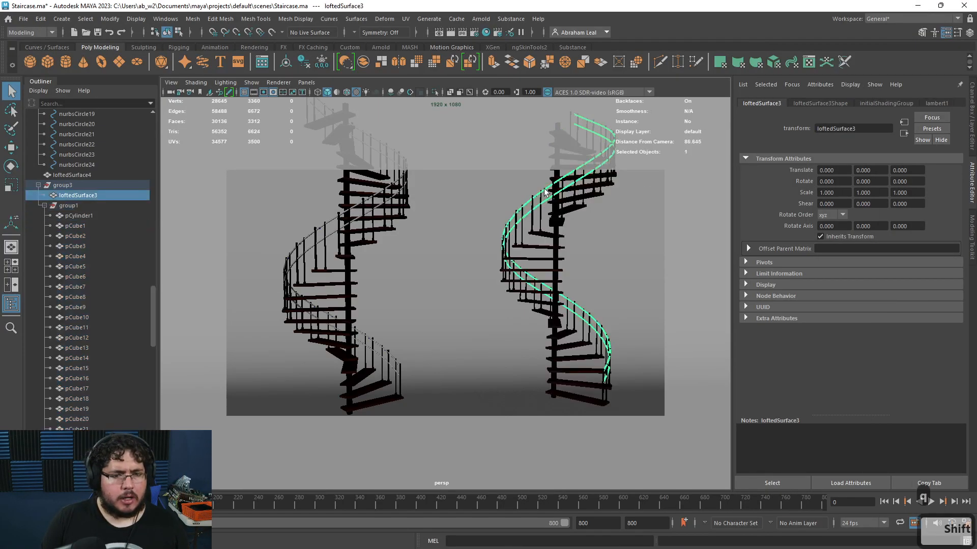
shift+click(326, 225)
right_click(331, 221)
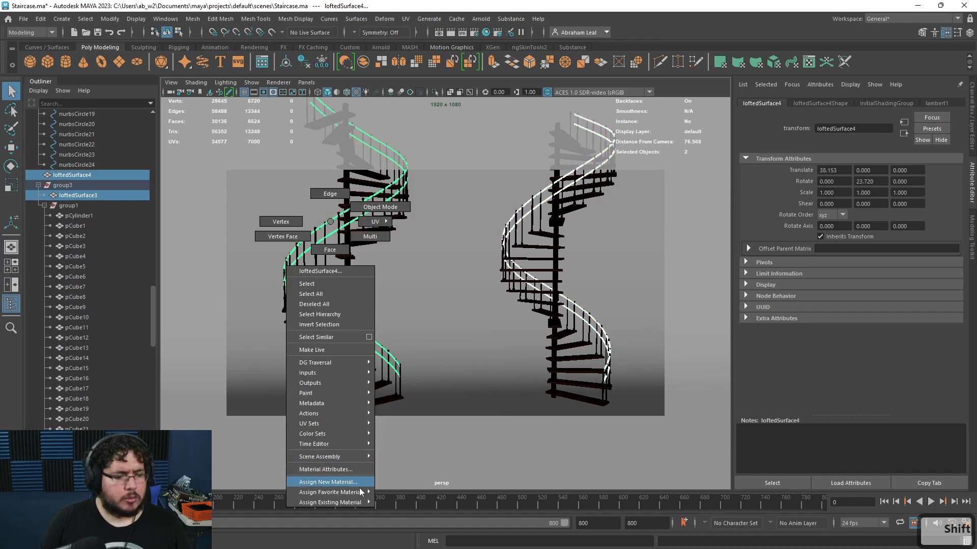
mouse_move(330, 502)
click(408, 497)
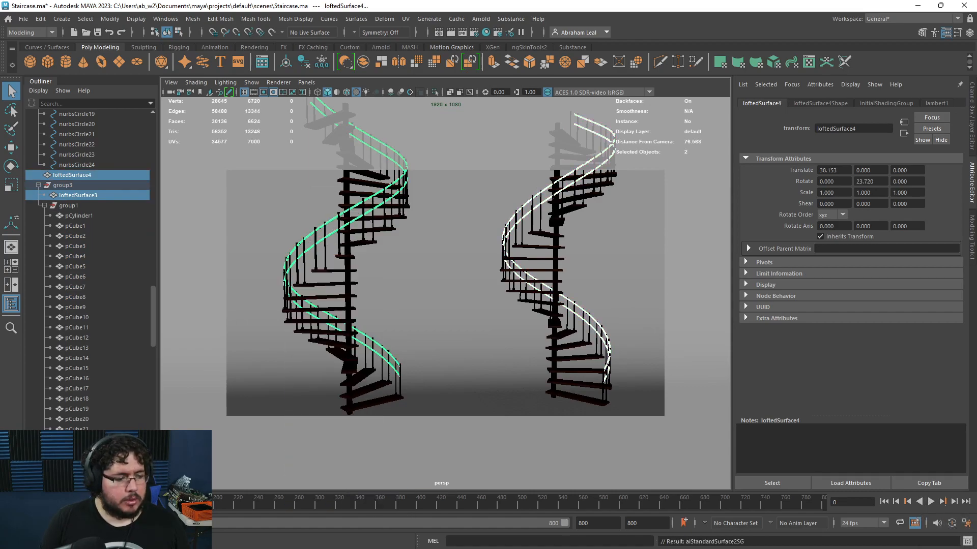
Step: Restart the render in Arnold RenderView to see the updated materials
key(alt+Tab)
click(763, 100)
click(925, 31)
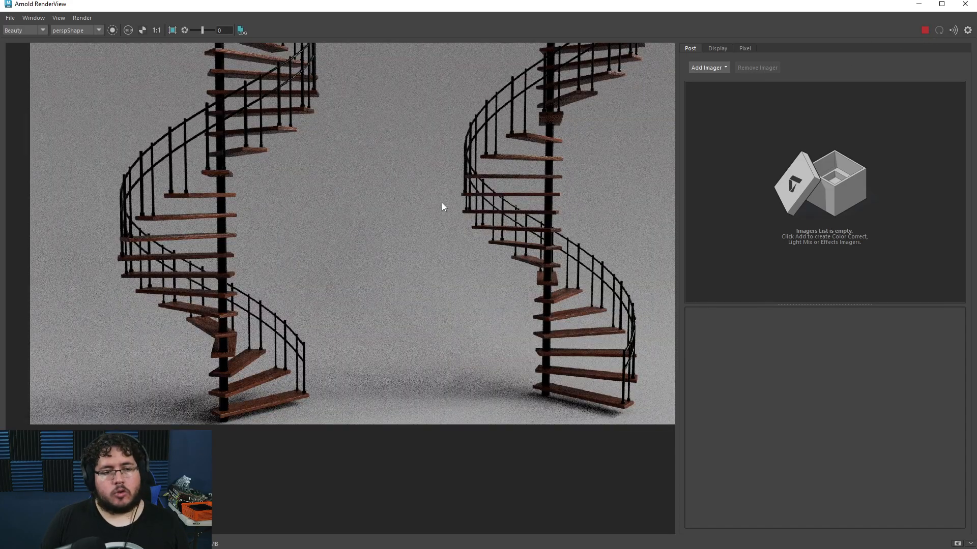
scroll(441, 202, down, 2)
Step: Add a Denoiser Optix imager to the render and inspect the denoised result
click(705, 68)
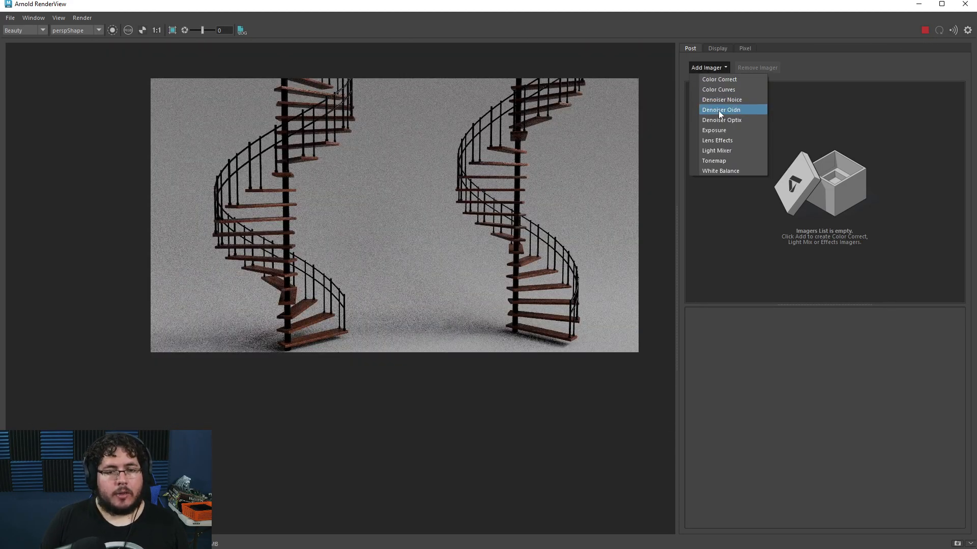
click(731, 120)
scroll(540, 257, up, 6)
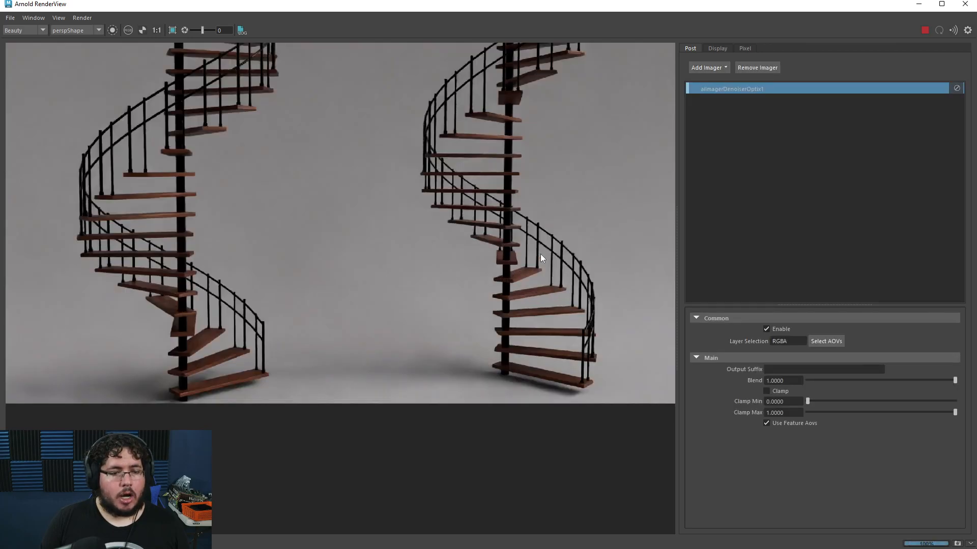
scroll(541, 254, up, 1)
scroll(540, 253, down, 6)
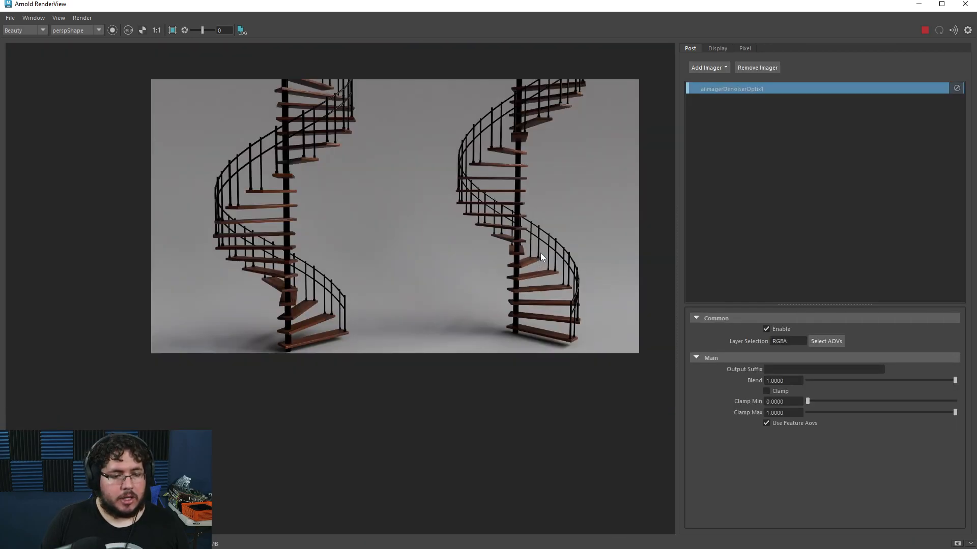
scroll(540, 253, up, 3)
alt+middle_drag(483, 225, 508, 267)
scroll(507, 267, down, 4)
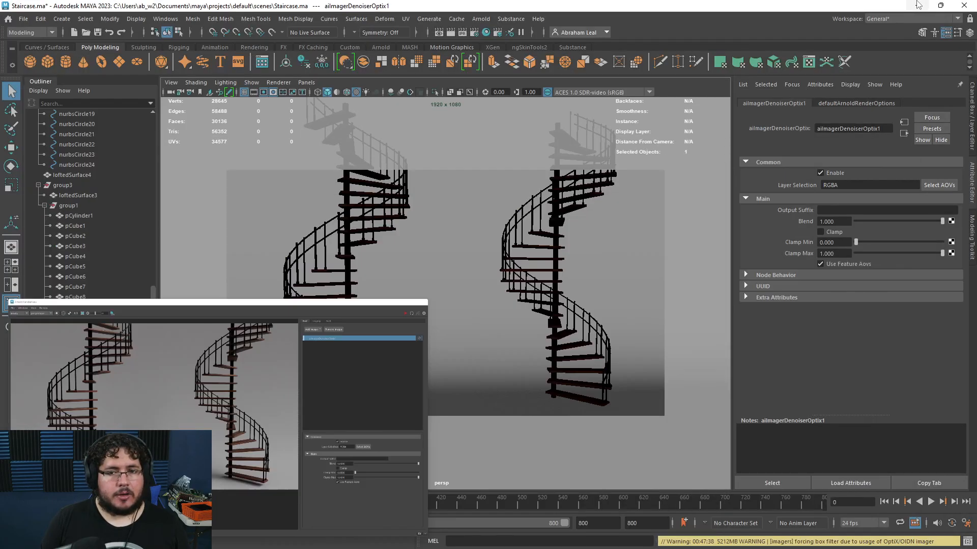
click(918, 4)
Step: Create an Arnold area light in the scene
click(646, 264)
key(space)
drag(648, 272, 629, 286)
alt+right_drag(629, 286, 588, 271)
alt+drag(588, 270, 514, 285)
click(480, 18)
mouse_move(514, 73)
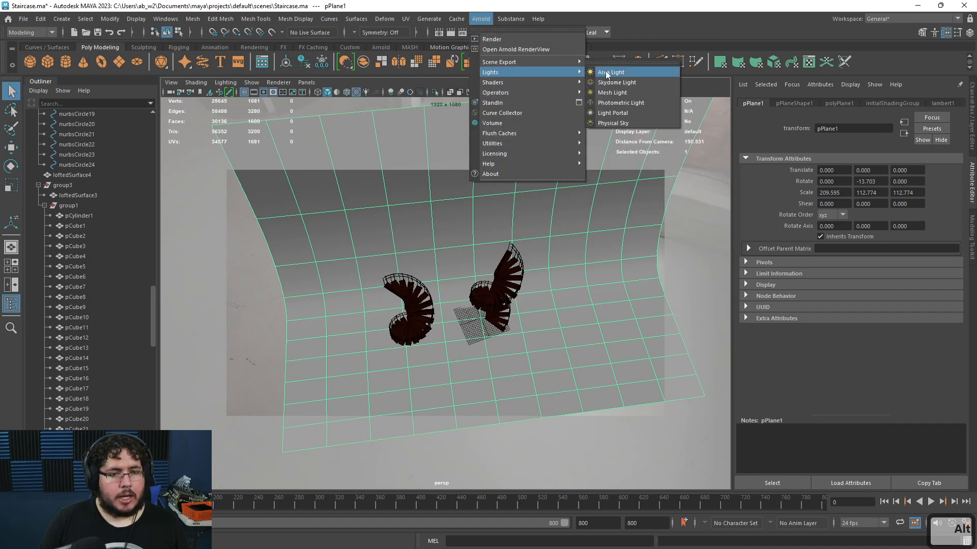
click(613, 72)
Step: Scale the area light to about 13, raise it to about 79 units and tilt it about -96° over the staircases
key(w)
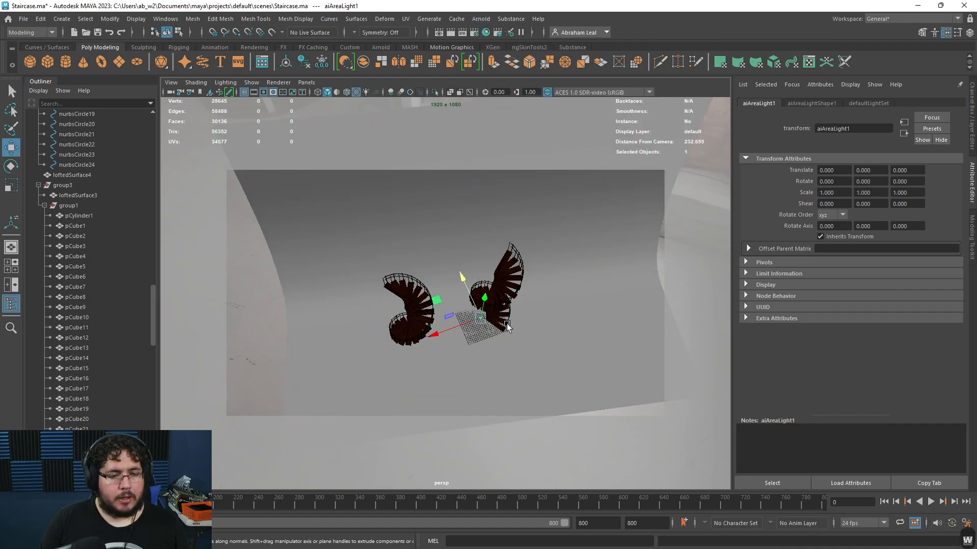
key(r)
drag(480, 318, 552, 308)
key(w)
drag(480, 295, 458, 241)
key(r)
key(e)
drag(505, 220, 529, 200)
key(ctrl+a)
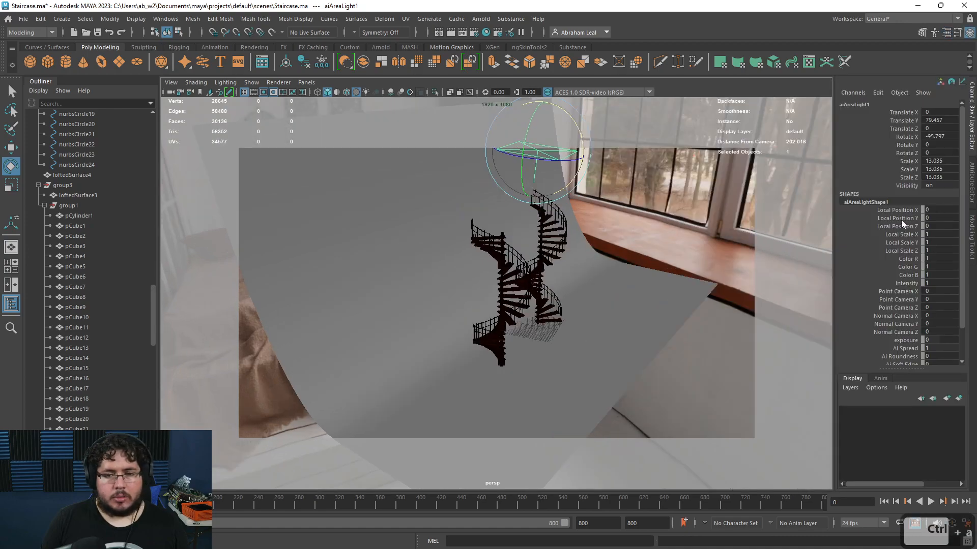
Step: Set the area light's spread to about 0.32, exposure to 10, and enable color temperature around 4264
key(ctrl+a)
click(816, 105)
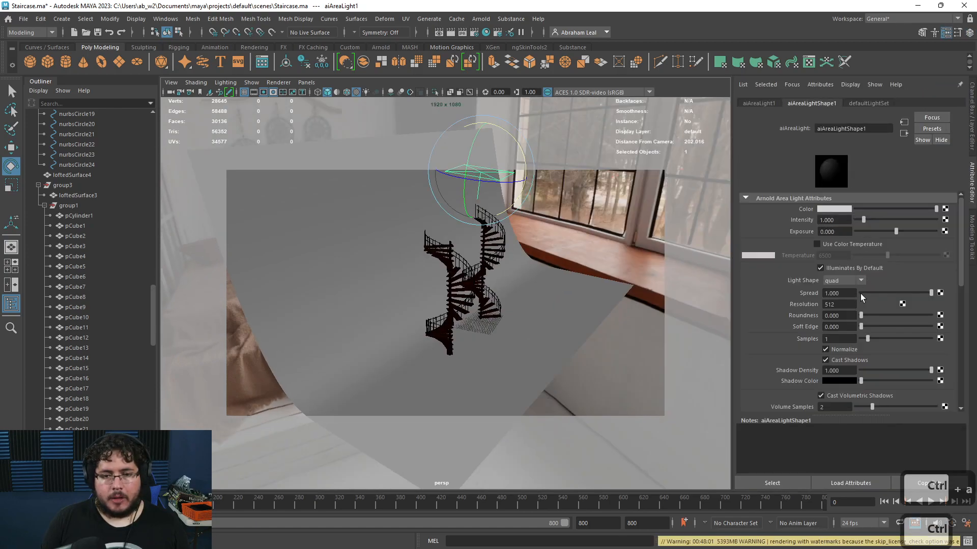
click(888, 293)
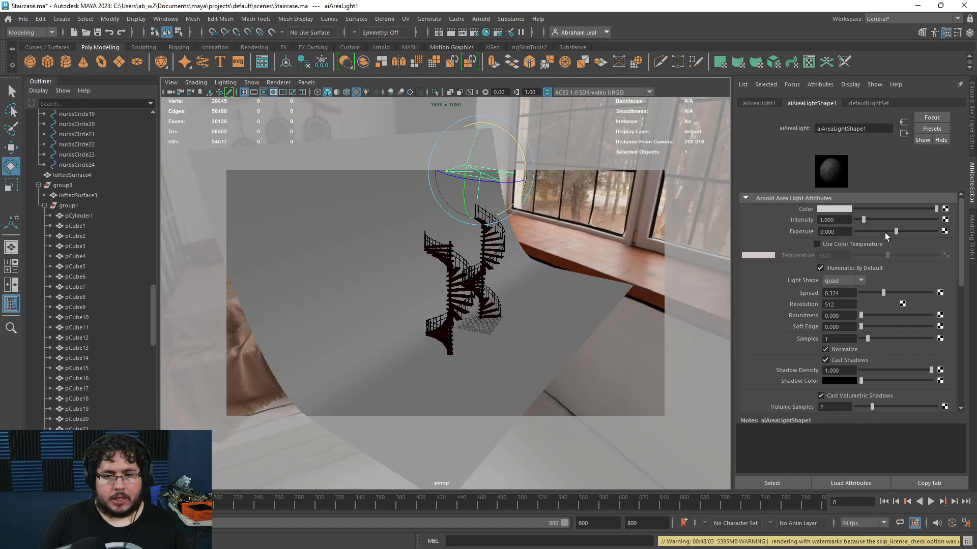
text(1)
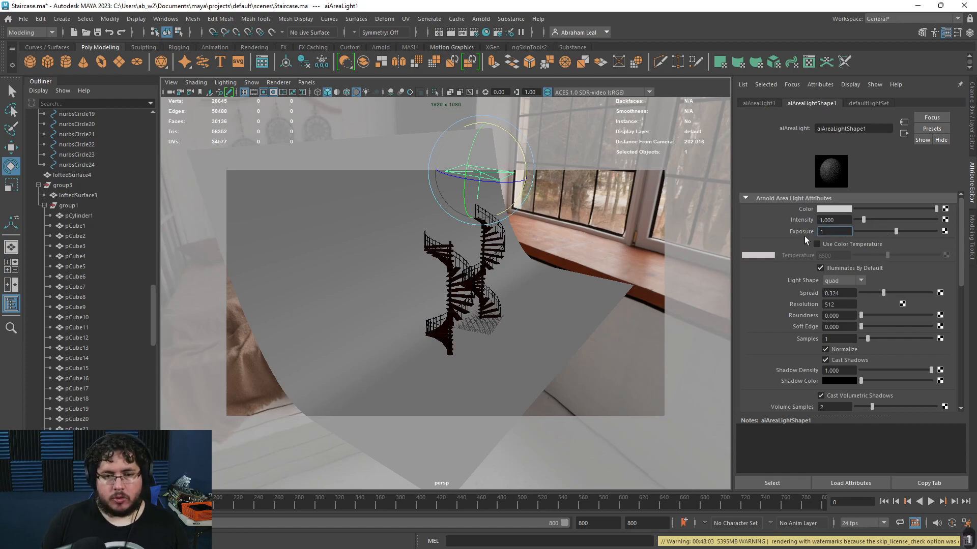
text(0)
key(Return)
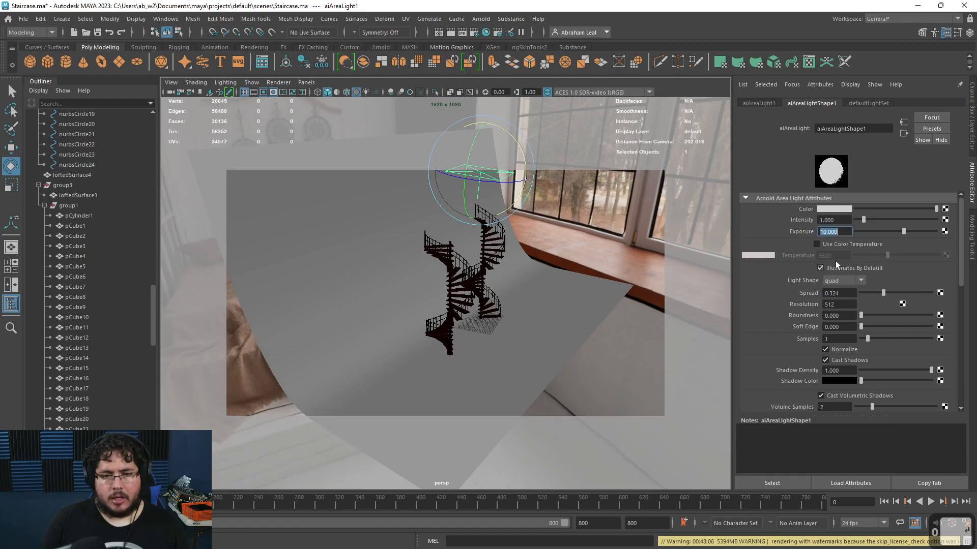
click(828, 246)
drag(877, 257, 873, 258)
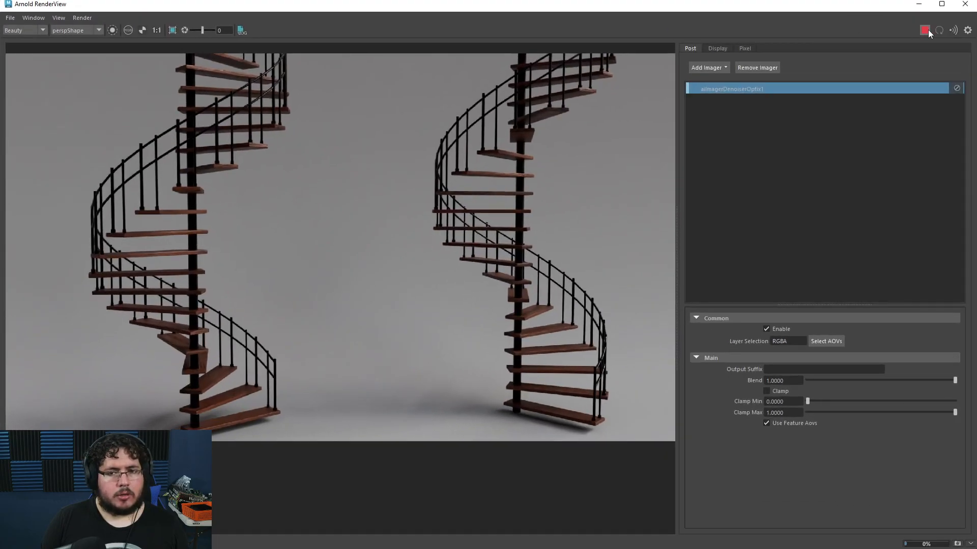
Step: Render the scene with the area light and orbit the render view to inspect the lighting
click(925, 31)
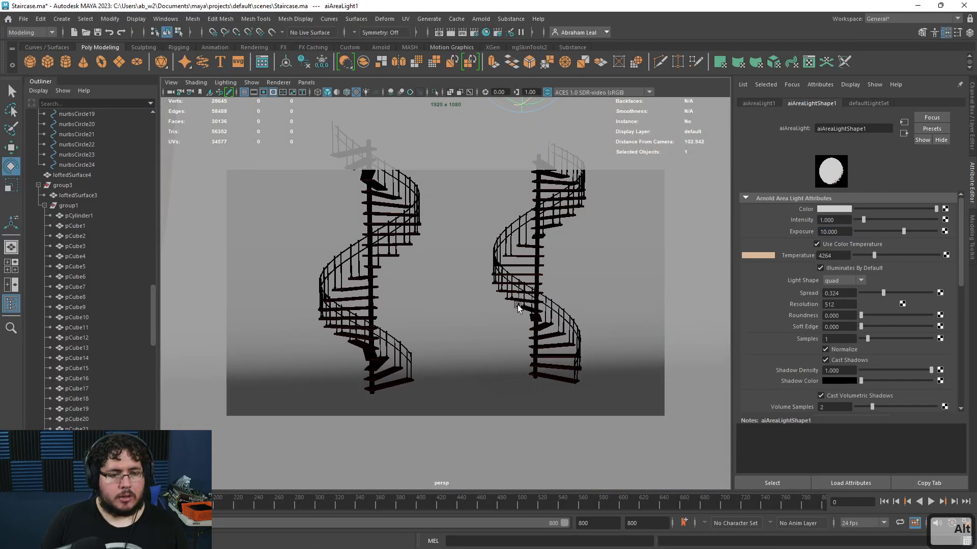
alt+right_drag(518, 304, 566, 329)
alt+middle_drag(566, 329, 571, 339)
alt+right_drag(570, 339, 554, 336)
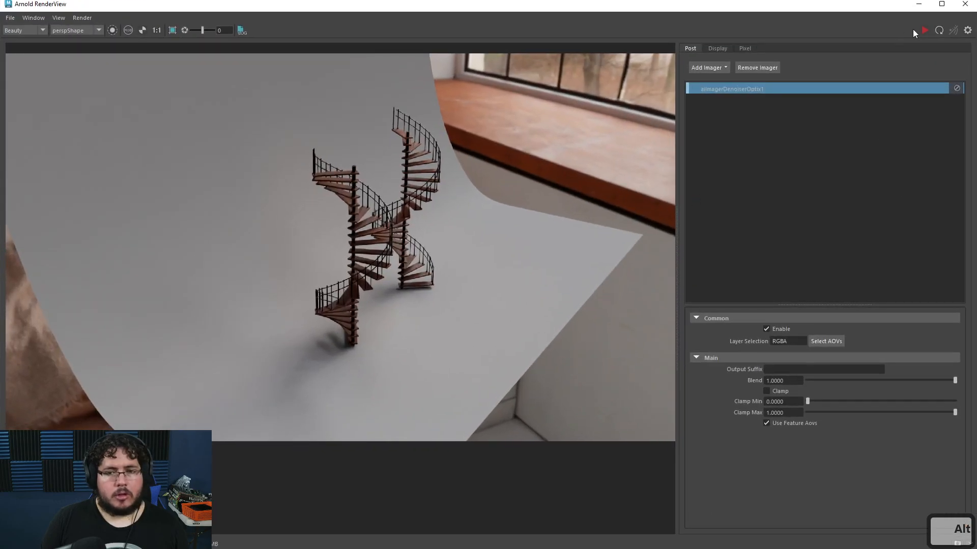
click(925, 30)
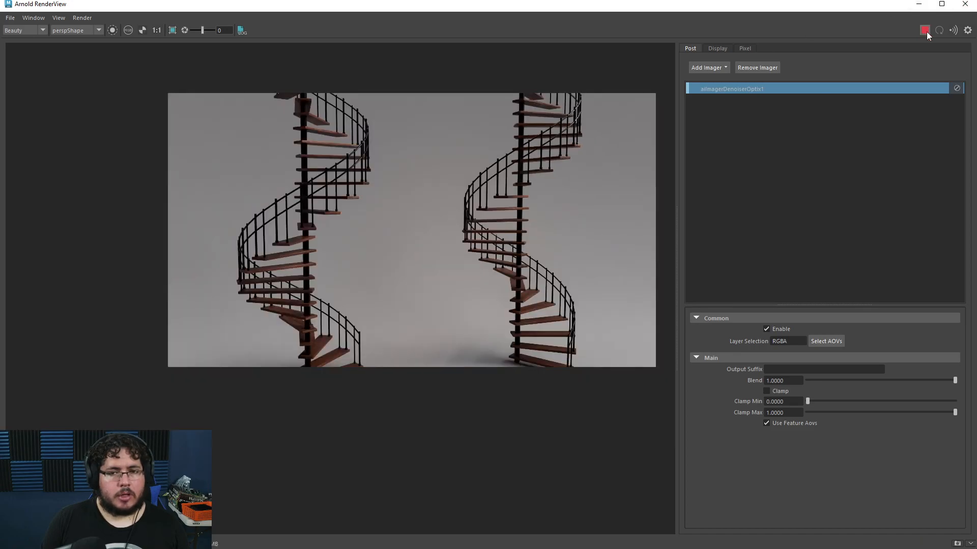
Step: Raise the area light's exposure to 15
click(927, 33)
drag(847, 8, 639, 46)
double_click(831, 232)
text(15)
key(Return)
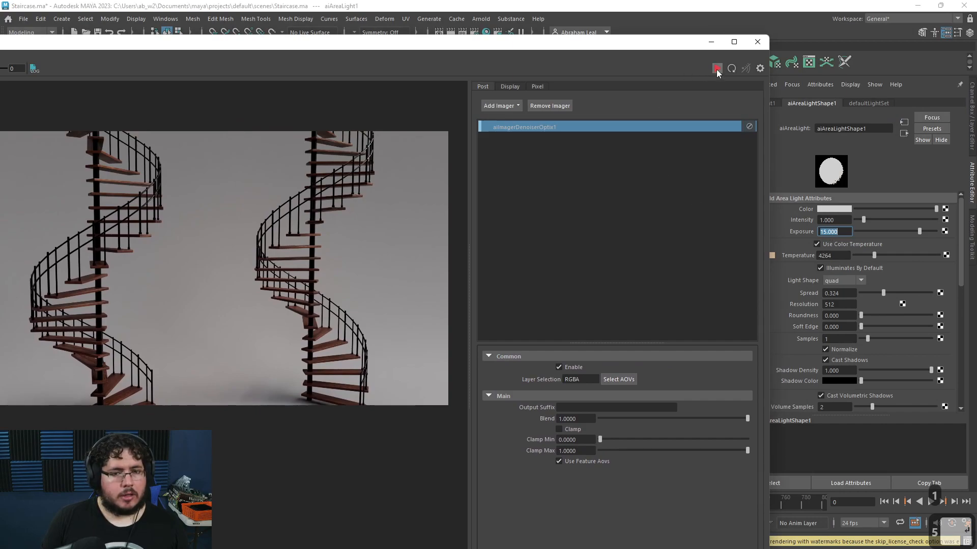
Step: Lower the area light's exposure to 12 and re-render the scene
click(717, 68)
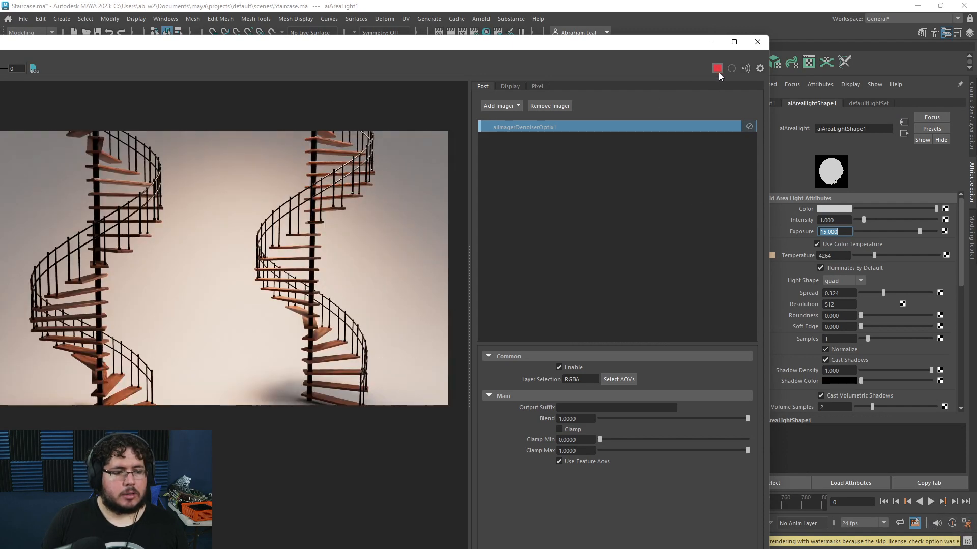
text(12)
key(Return)
click(717, 69)
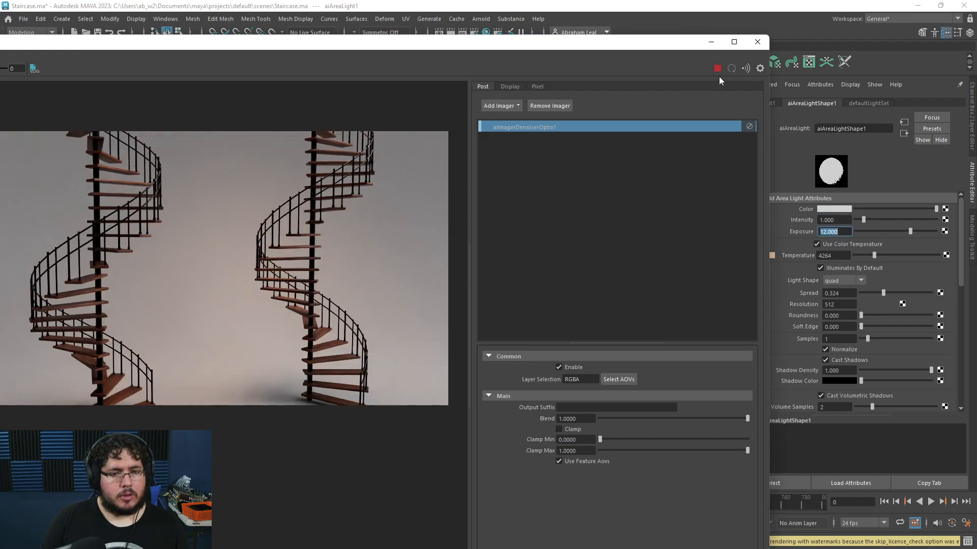
Step: Duplicate the area light and move the copy to a second position above the staircases
click(717, 69)
drag(672, 45, 259, 69)
click(519, 188)
key(space)
drag(519, 224, 541, 325)
click(515, 204)
alt+drag(516, 204, 407, 279)
key(w)
drag(468, 342, 521, 297)
drag(516, 187, 514, 264)
alt+drag(515, 265, 358, 270)
key(ctrl+d)
alt+middle_drag(359, 270, 448, 283)
drag(446, 277, 468, 323)
Step: Render the scene with both area lights from the front view and inspect the result in the render view
drag(250, 69, 601, 80)
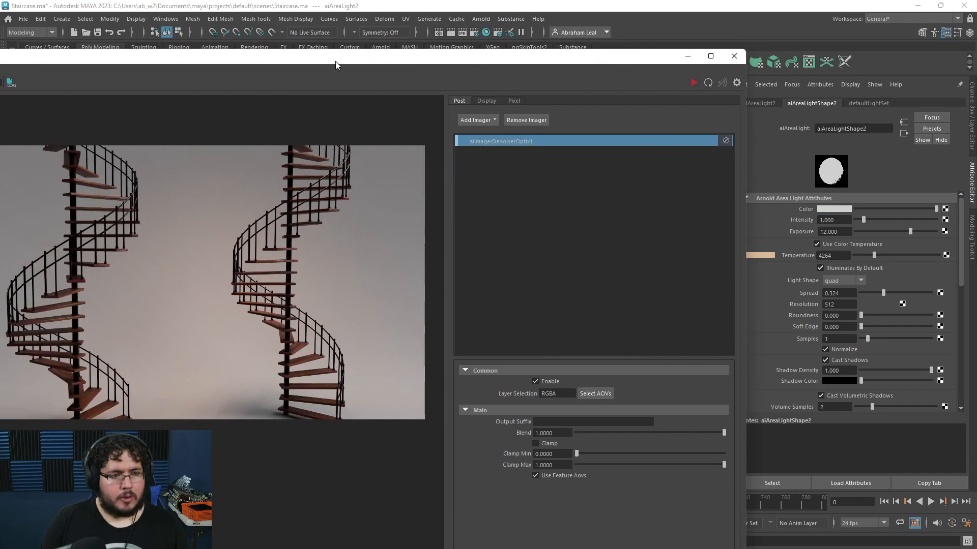
drag(335, 61, 462, 48)
click(746, 62)
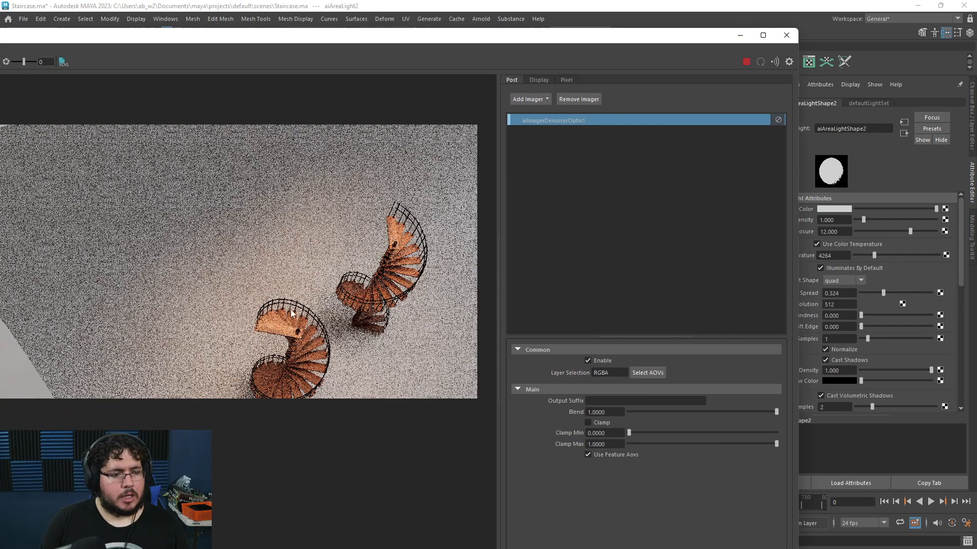
click(744, 63)
click(740, 36)
alt+drag(618, 311, 555, 219)
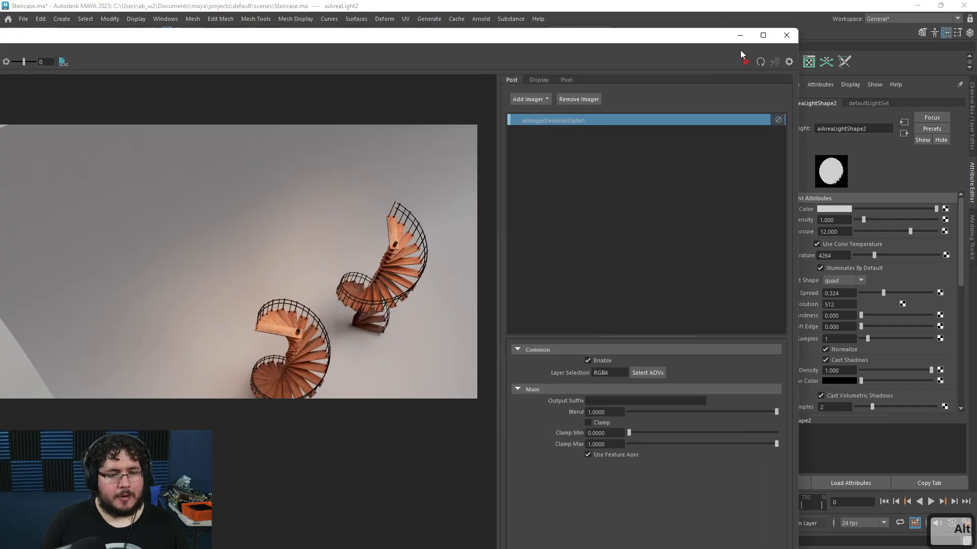
click(746, 61)
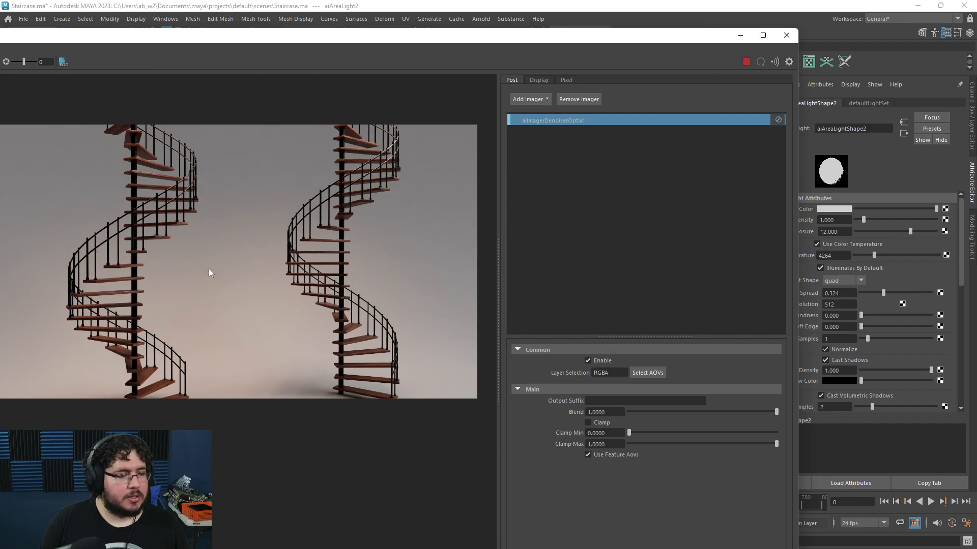
scroll(209, 270, up, 1)
alt+middle_drag(208, 269, 239, 260)
scroll(237, 261, down, 1)
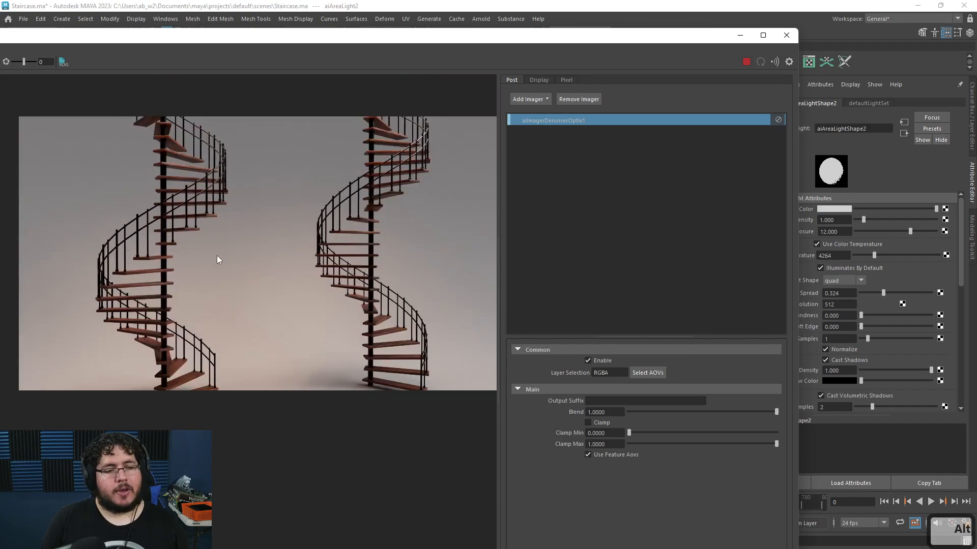